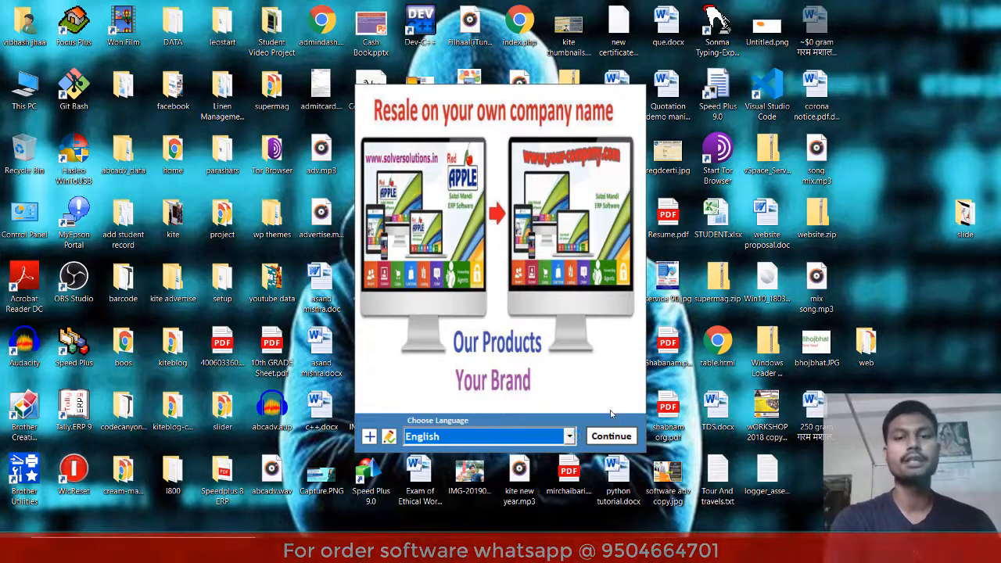
- Continue past the language screen in English to reach the Select Company window
left_click(618, 440)
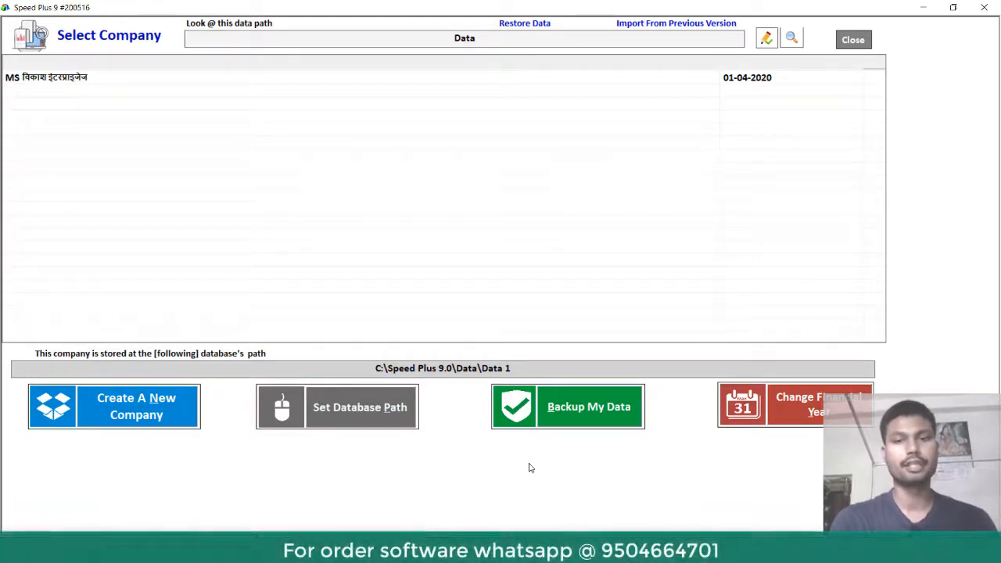
left_click(592, 547)
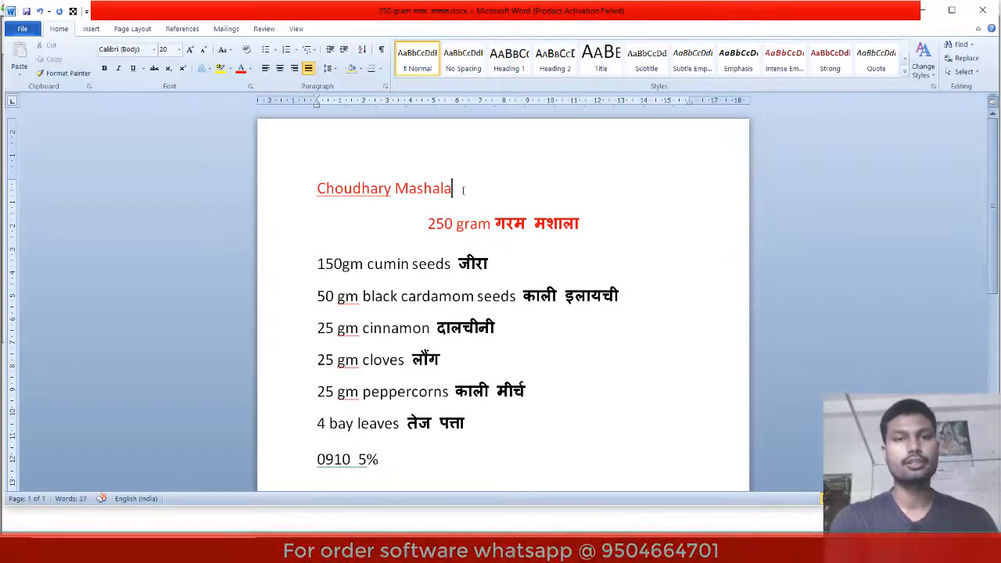
left_click_drag(460, 189, 320, 177)
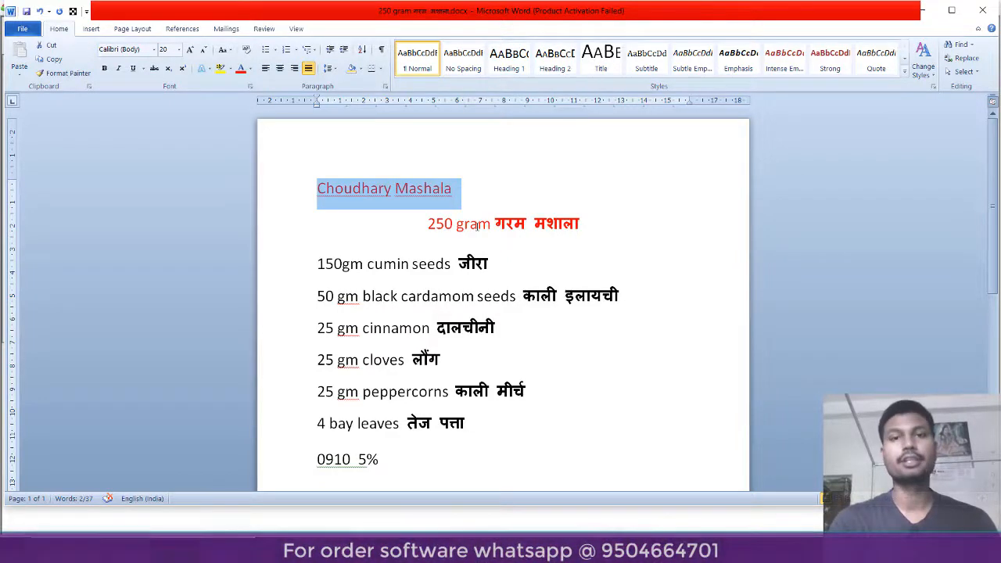
left_click_drag(581, 226, 434, 215)
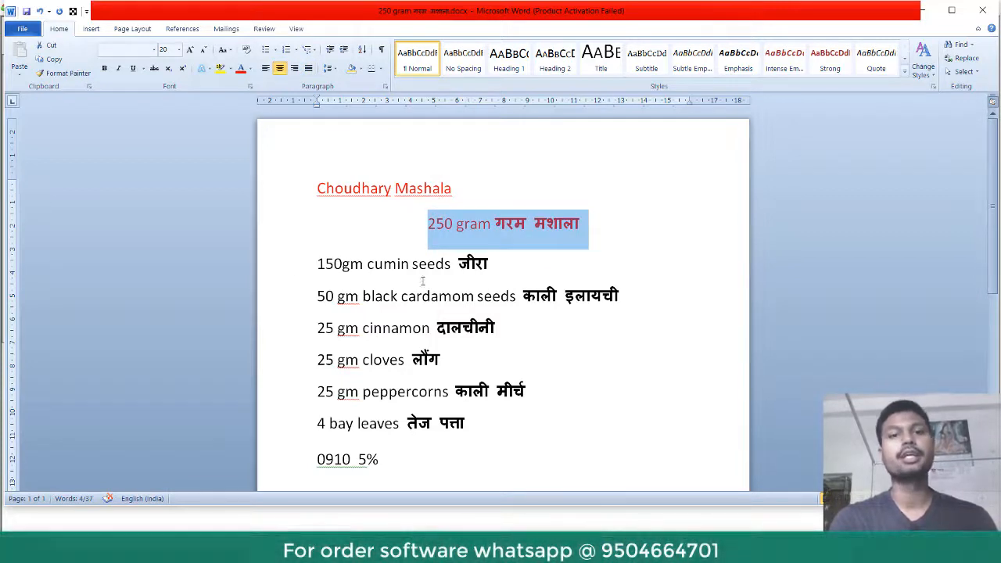
left_click_drag(493, 266, 374, 271)
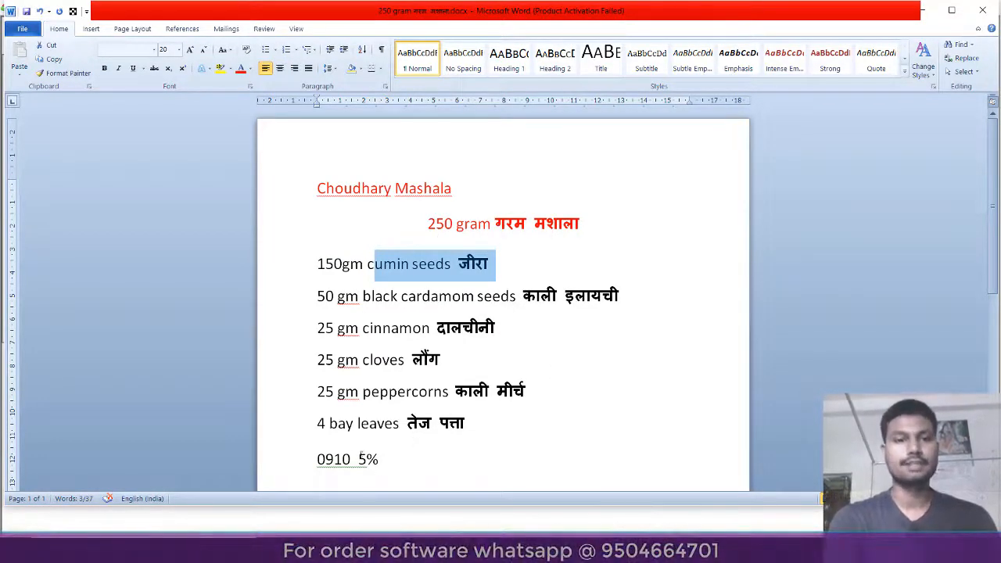
left_click_drag(349, 456, 307, 458)
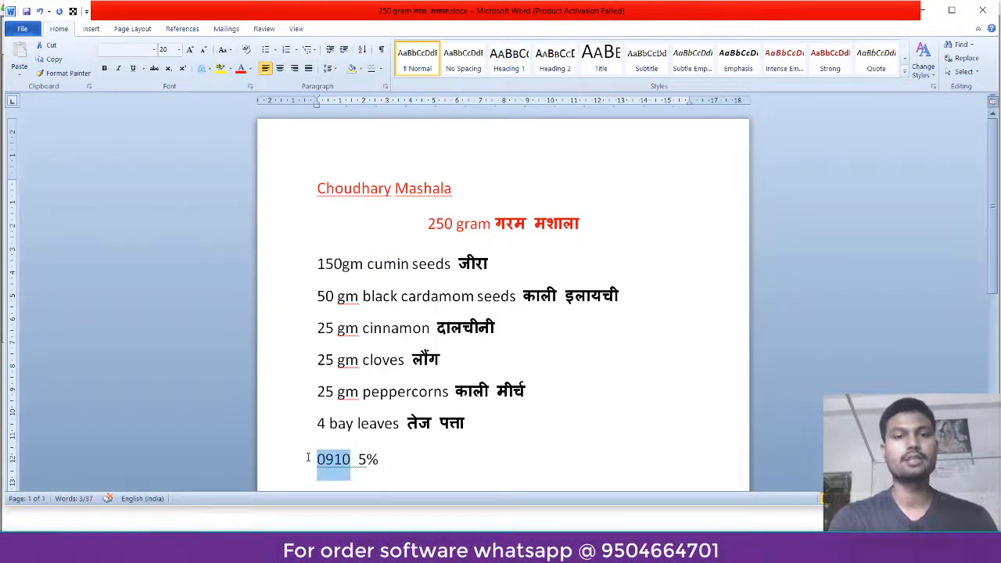
left_click_drag(380, 461, 358, 460)
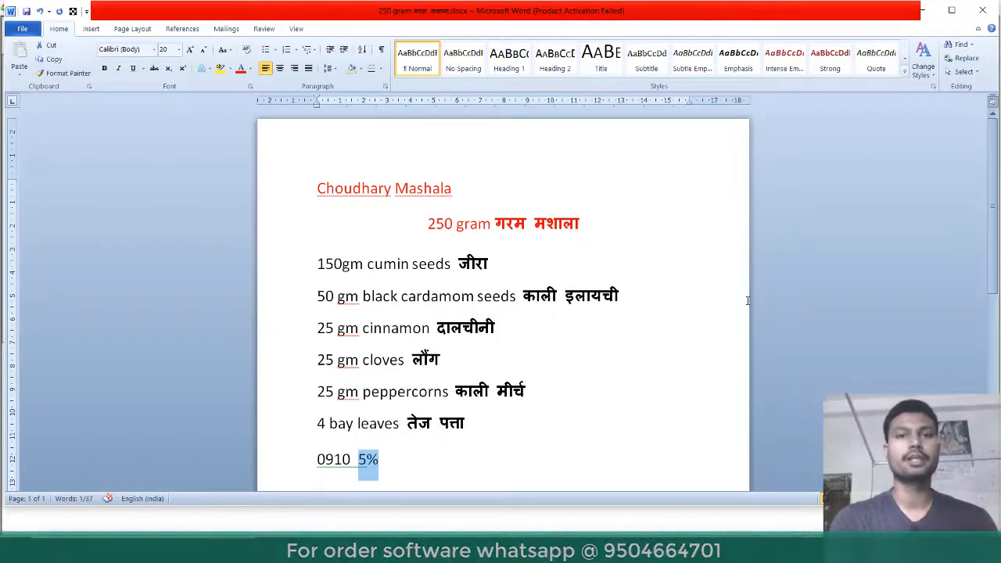
left_click(934, 19)
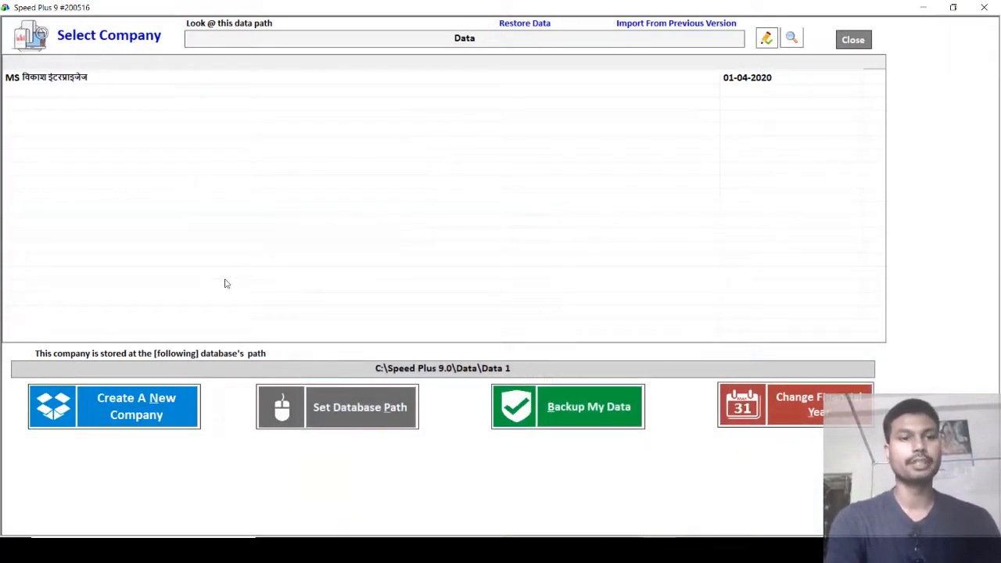
- Start a new company named Choudhary Mashala and enter its street address, city and pincode
left_click(128, 411)
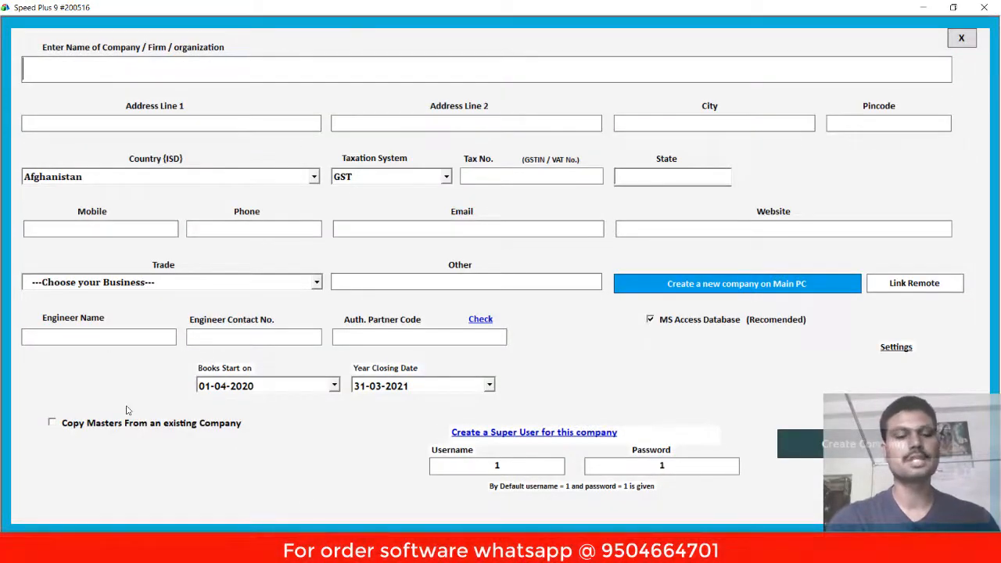
type("Cho")
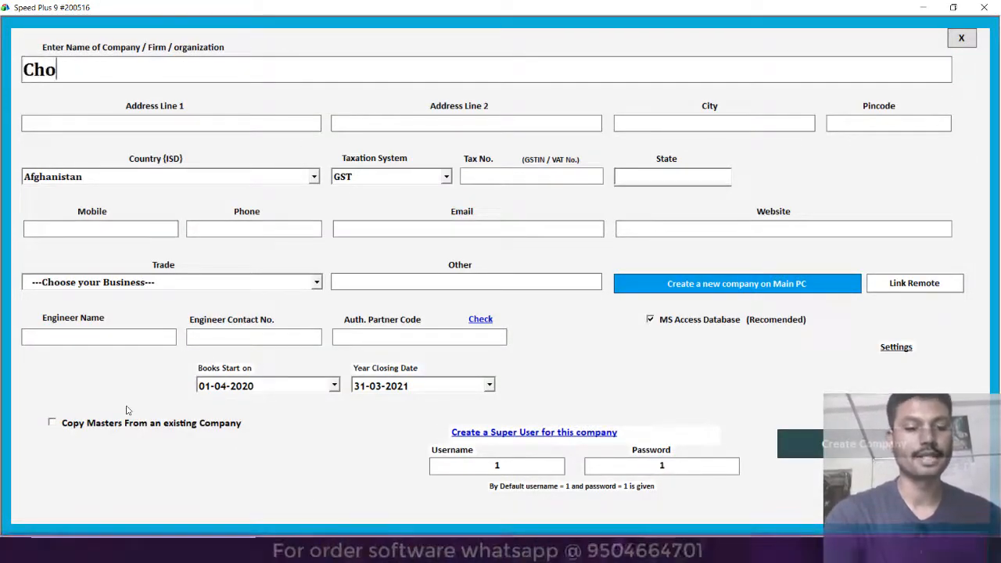
type("dha")
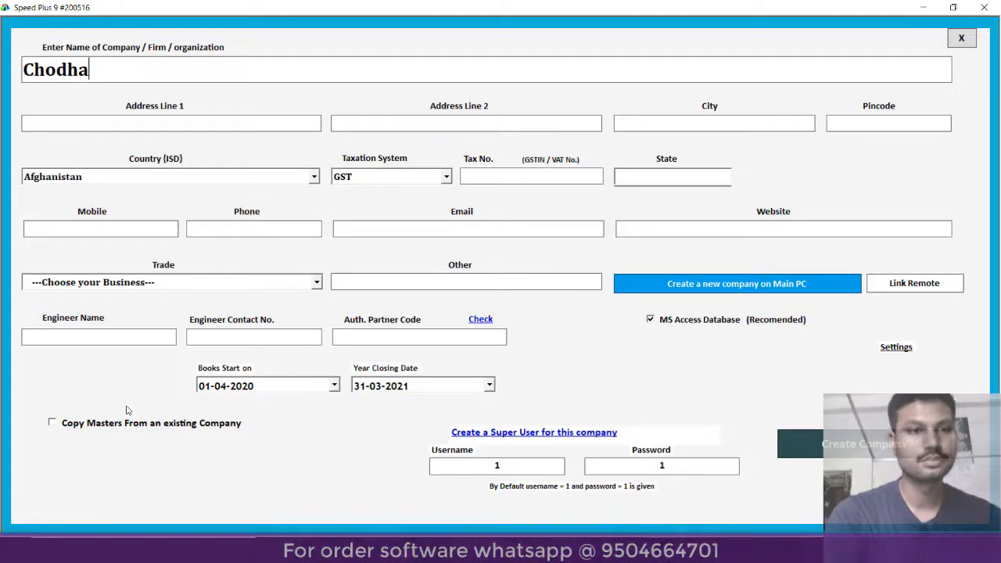
key("BackSpace")
key("BackSpace")
key("BackSpace")
type("udh")
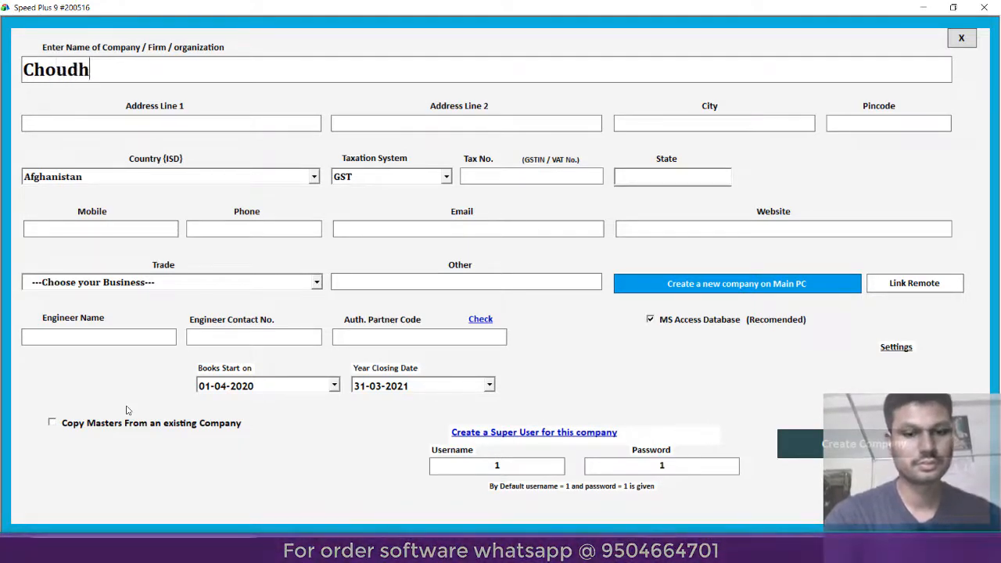
type("ary Mas")
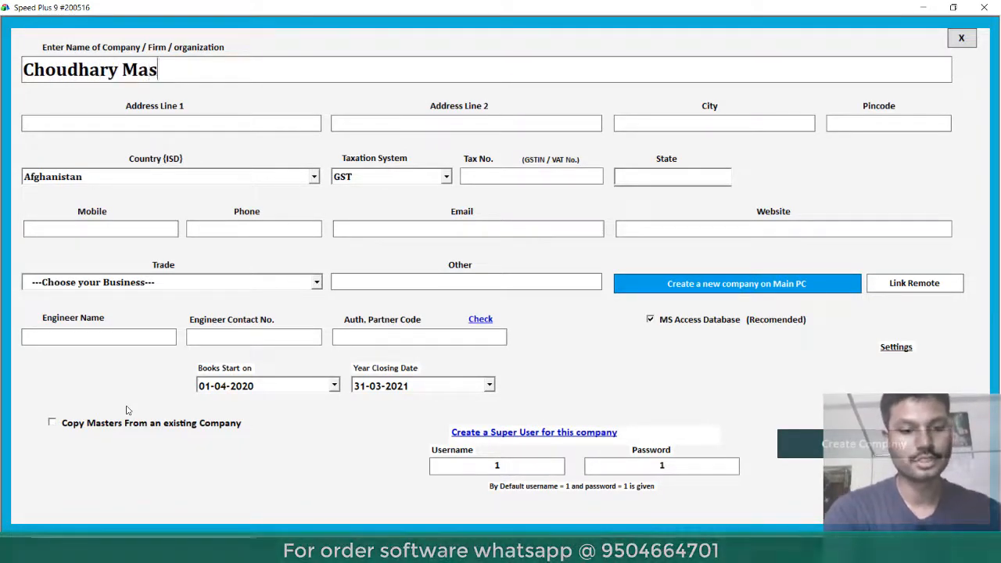
type("hala")
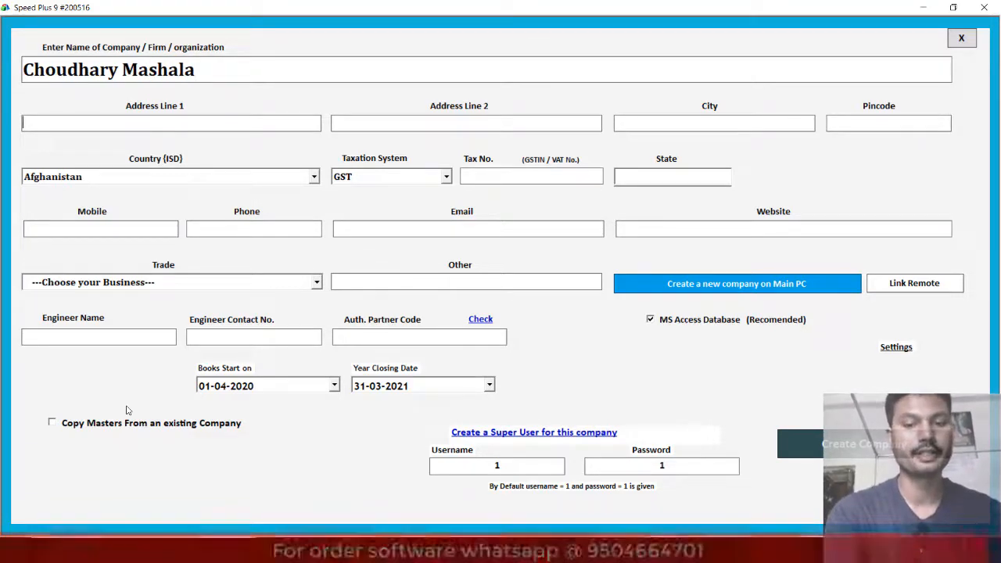
type("Purnea")
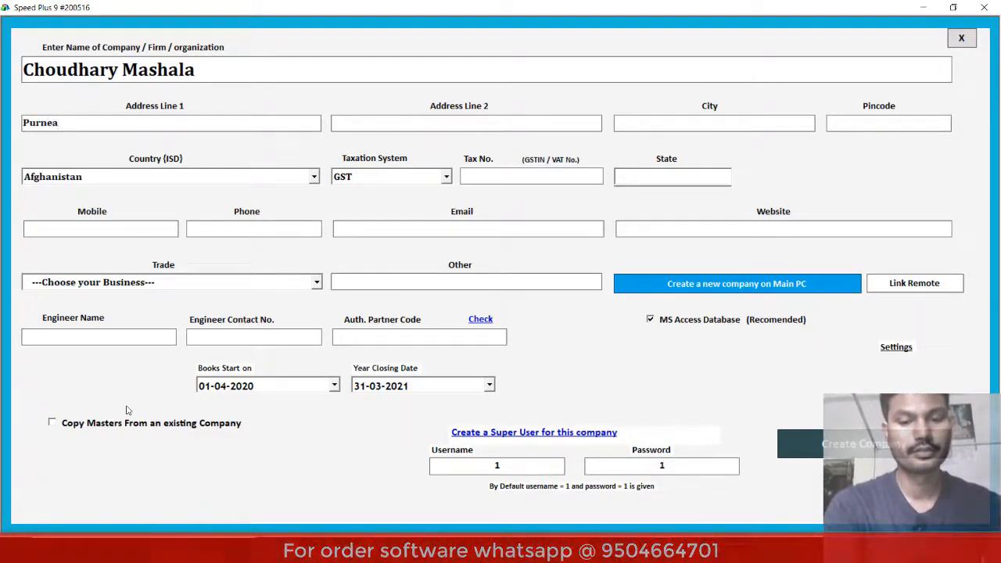
type(", Na")
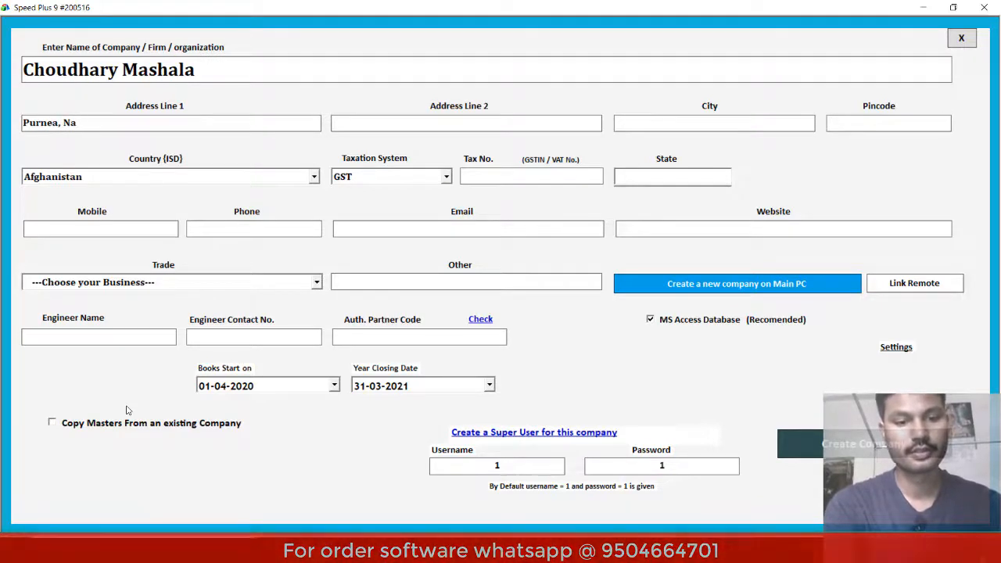
type("vratan")
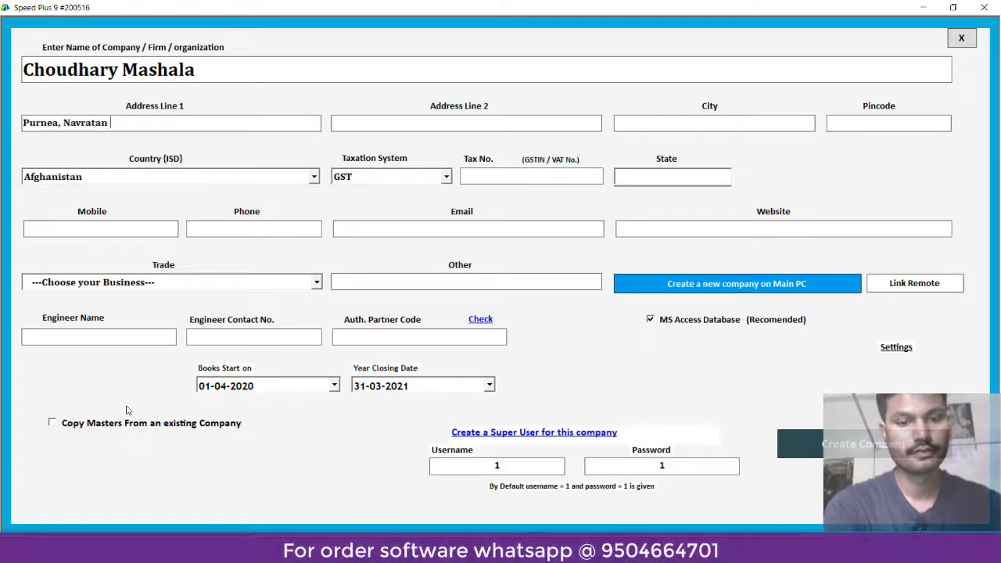
type(" Hata")
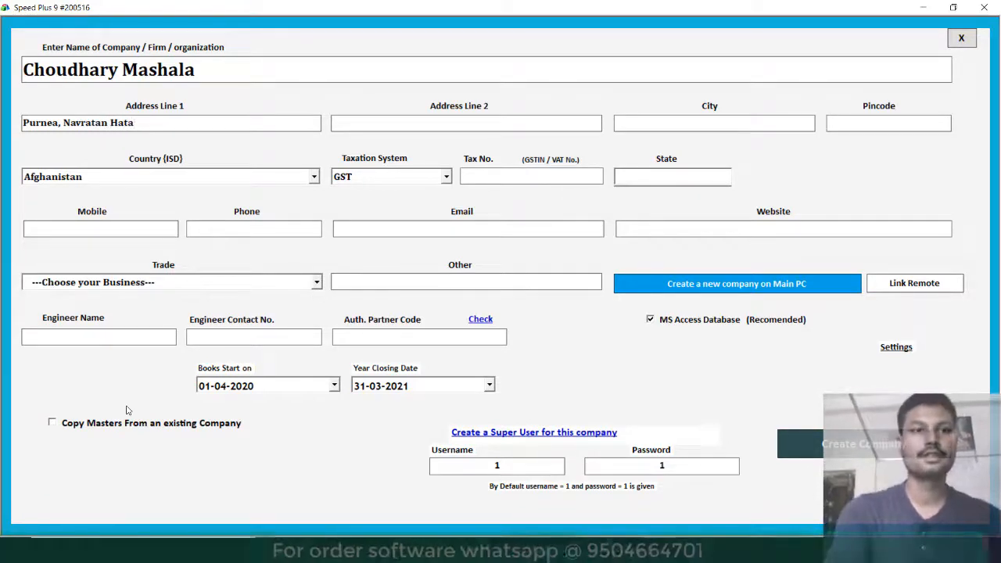
type("P")
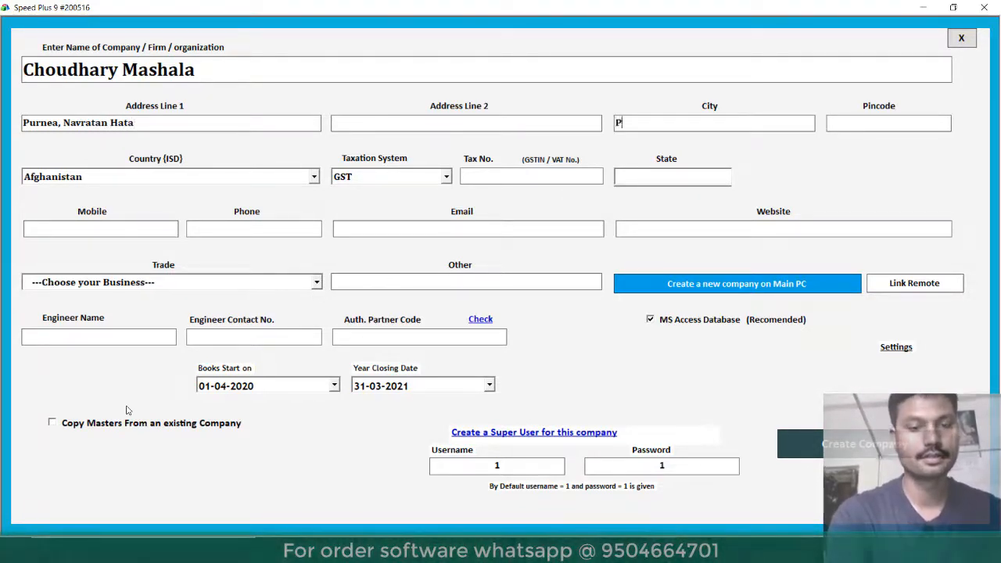
type("urnea")
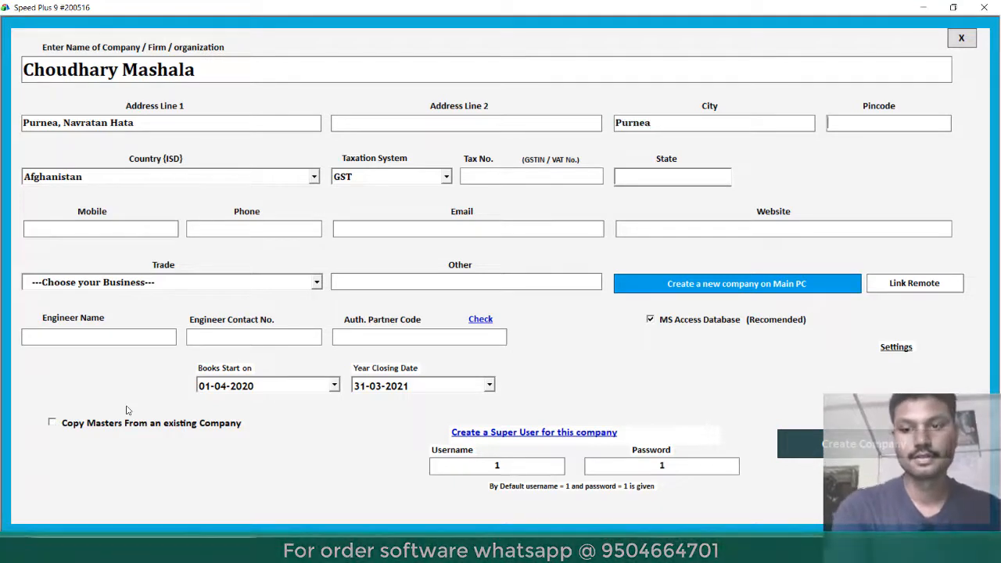
type("854301")
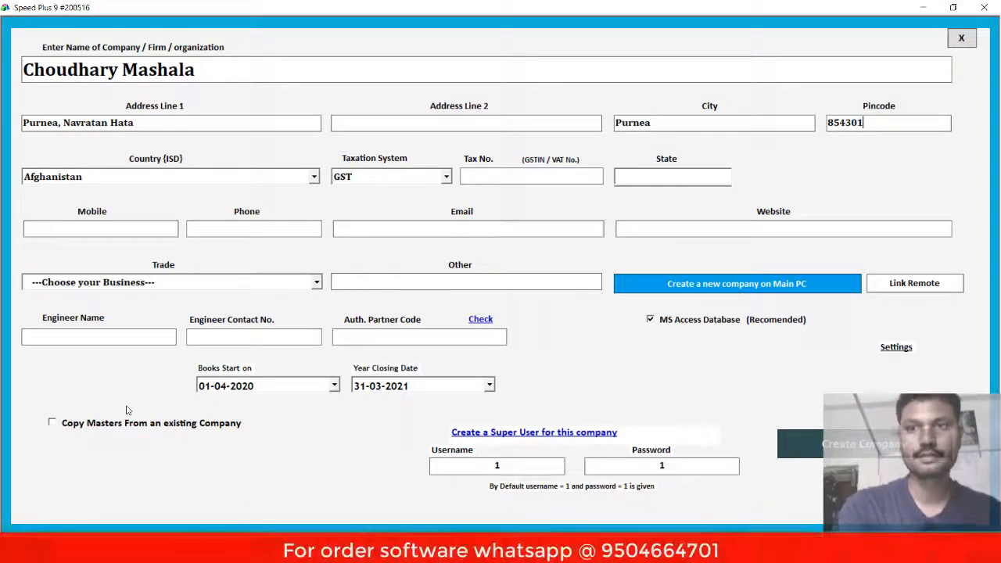
- Pick India as the company's country from the country list
key("Tab")
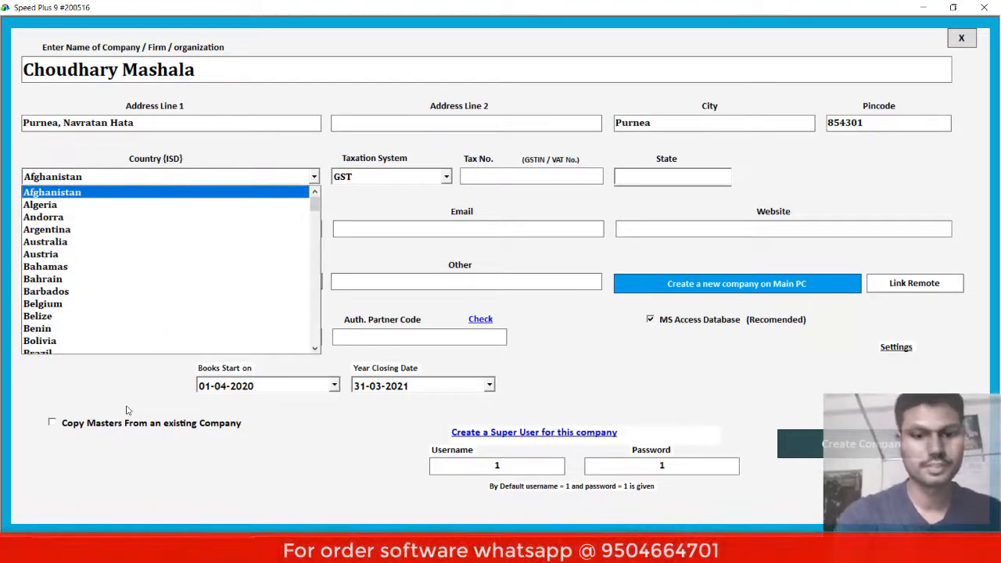
key("i")
key("n")
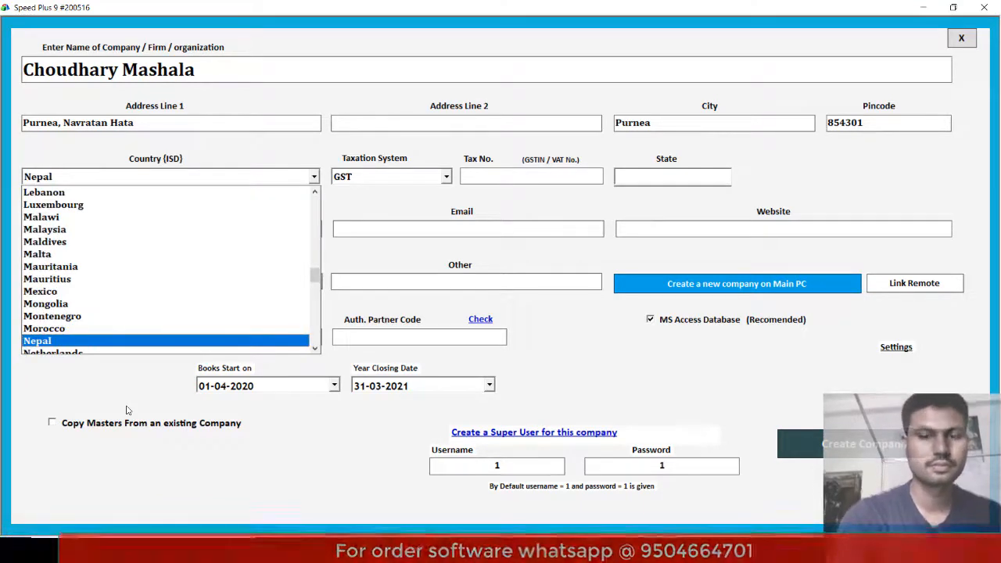
key("i")
key("Down")
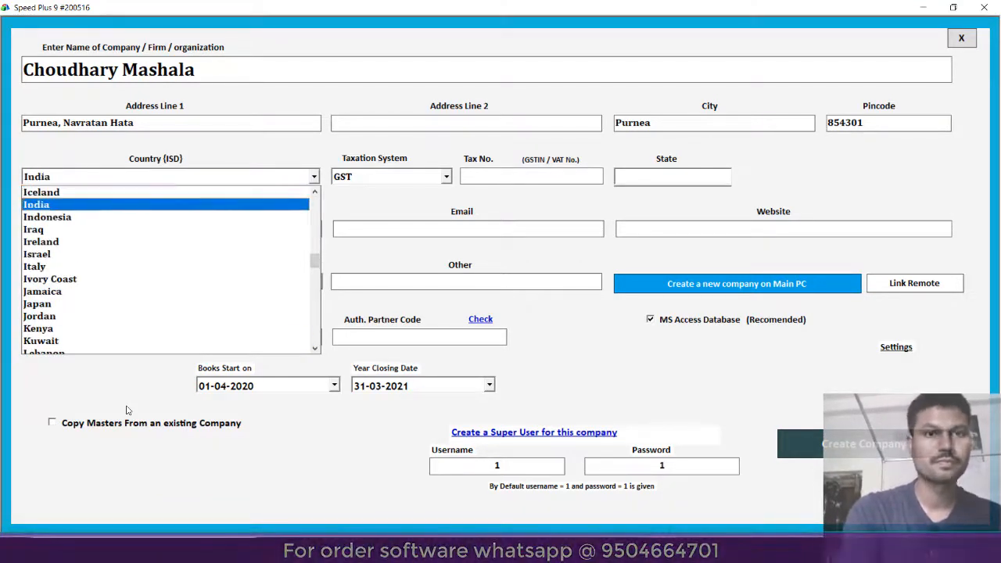
key("Tab")
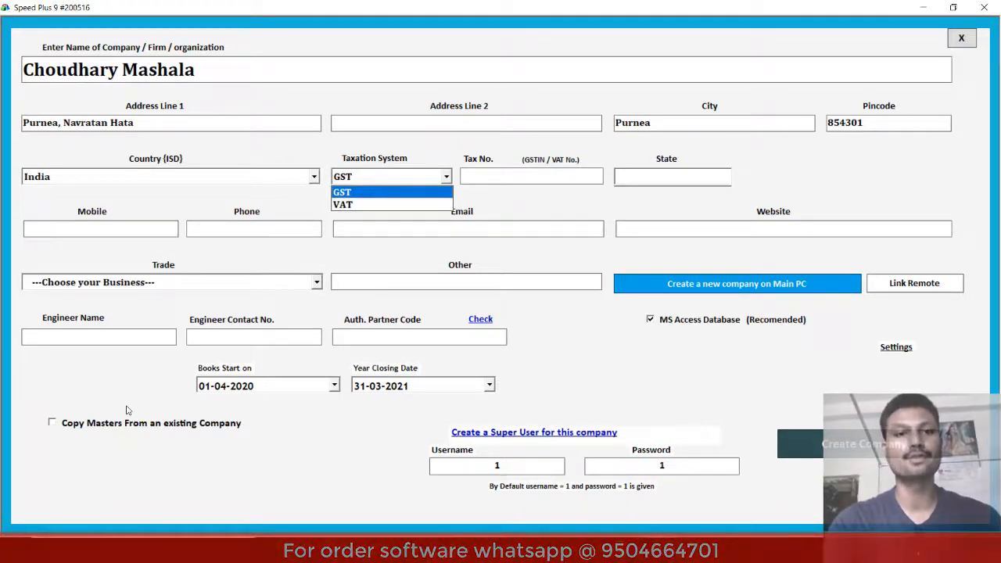
- Keep GST as the taxation system, enter the tax number, and set state Bihar (code 10)
key("Return")
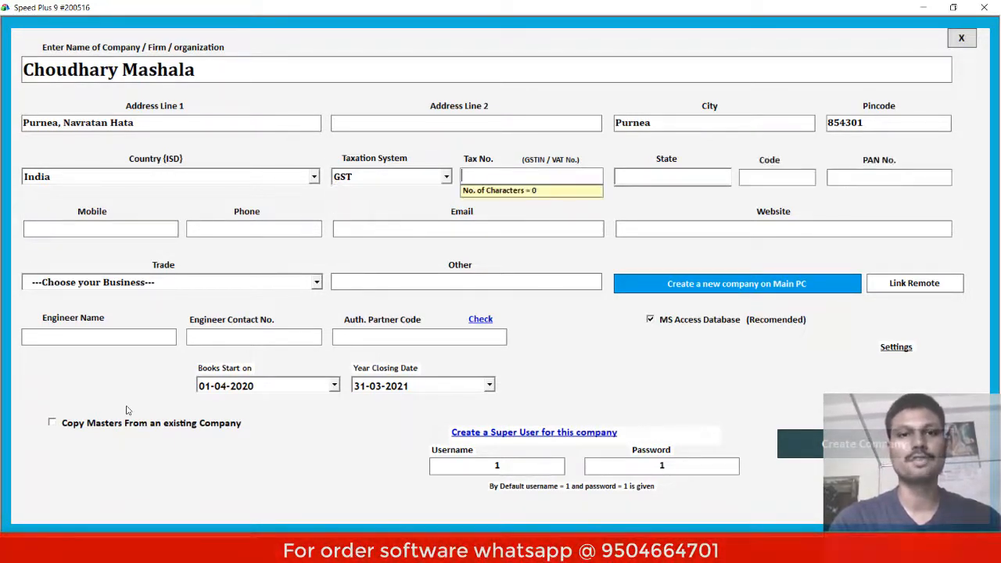
type("32354663")
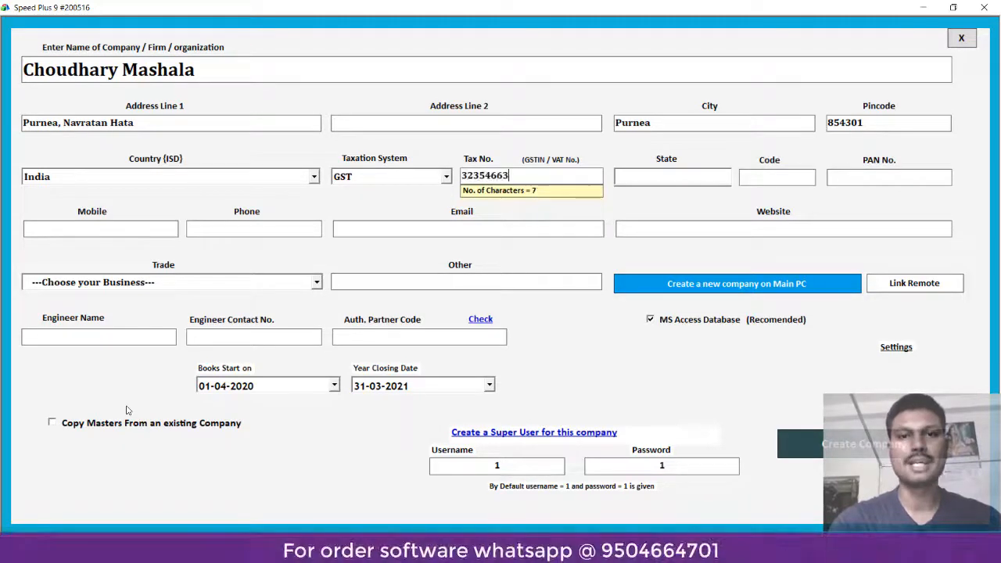
type("2626223")
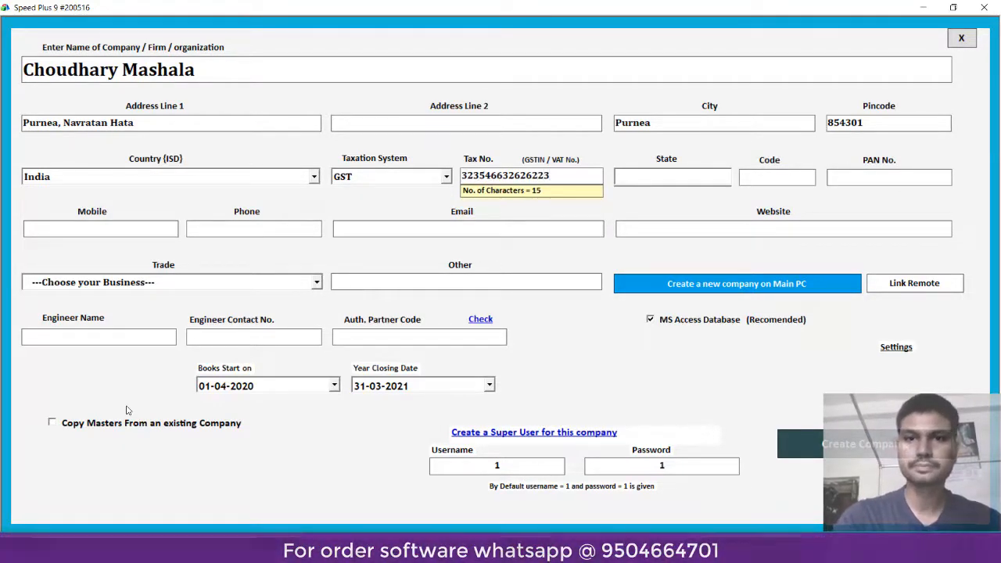
key("Return")
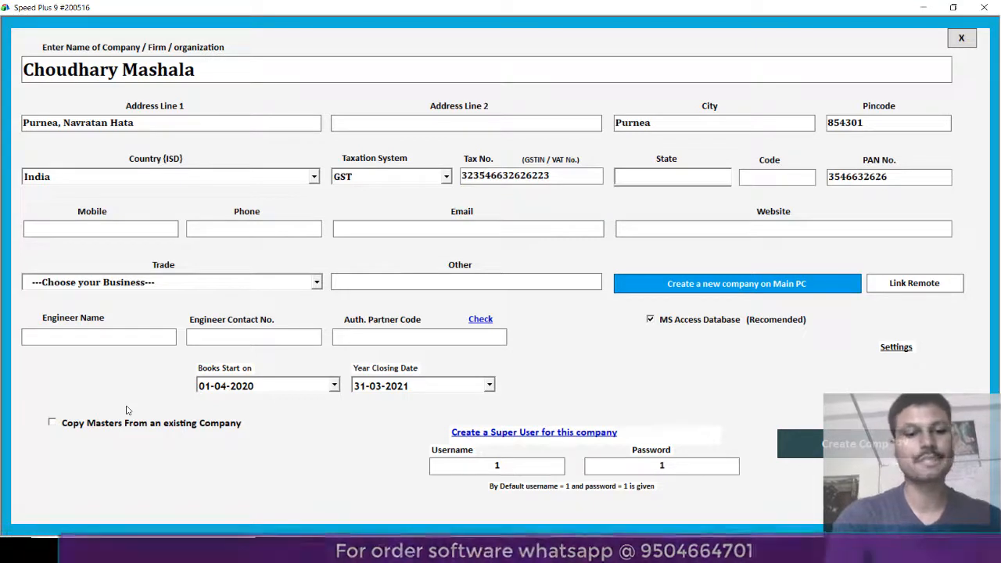
type("Bi")
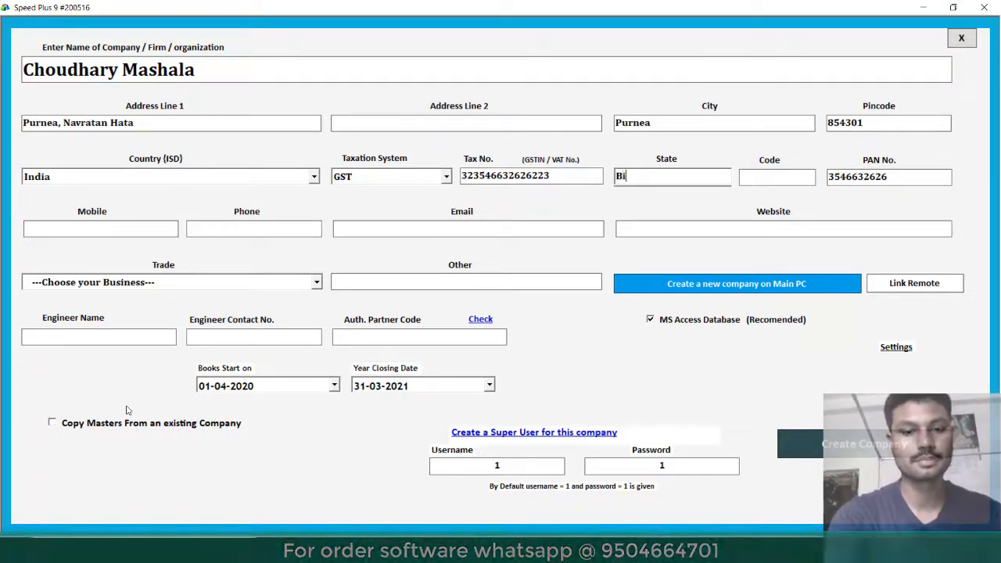
type("har")
key("Return")
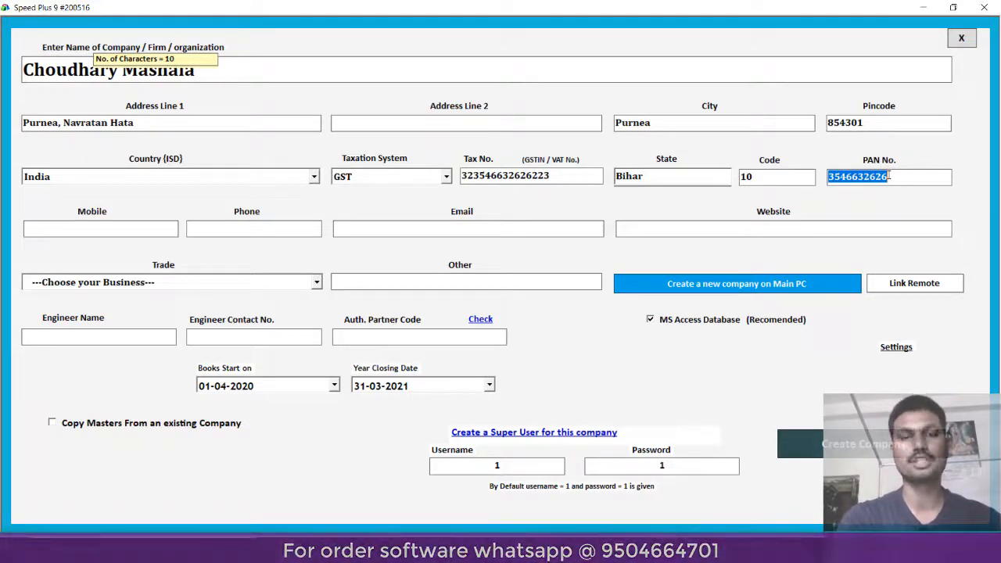
key("Tab")
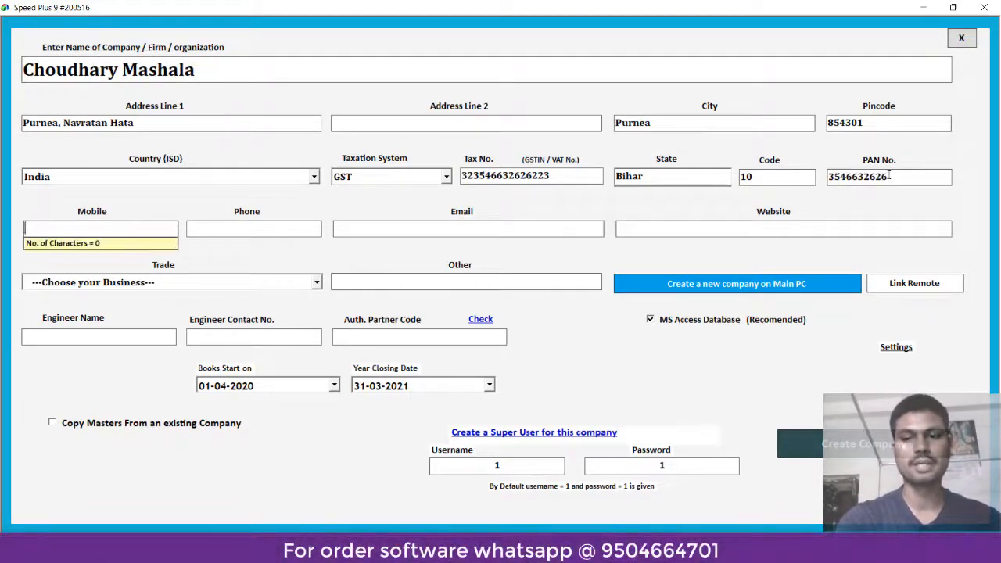
type("+91")
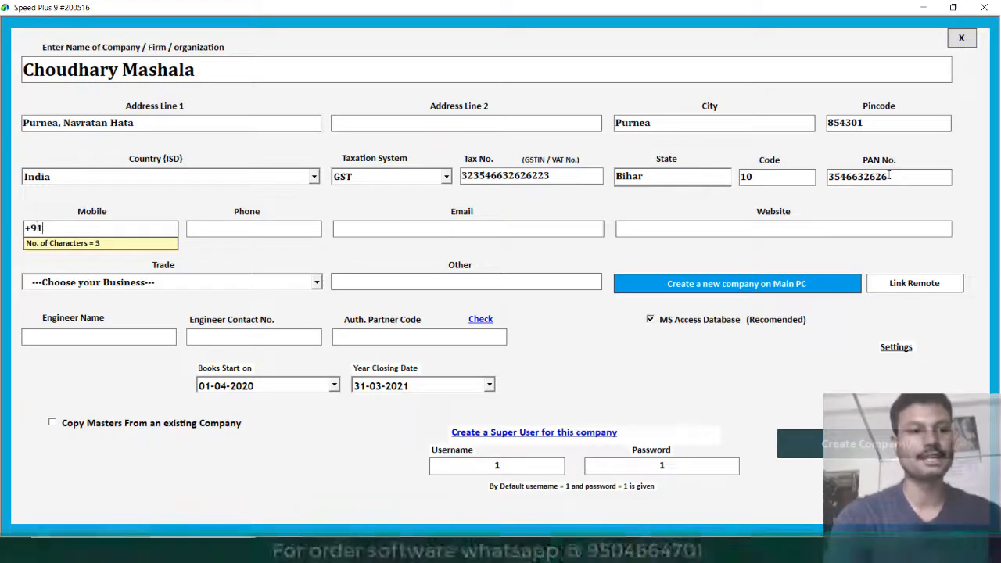
type(" 1234")
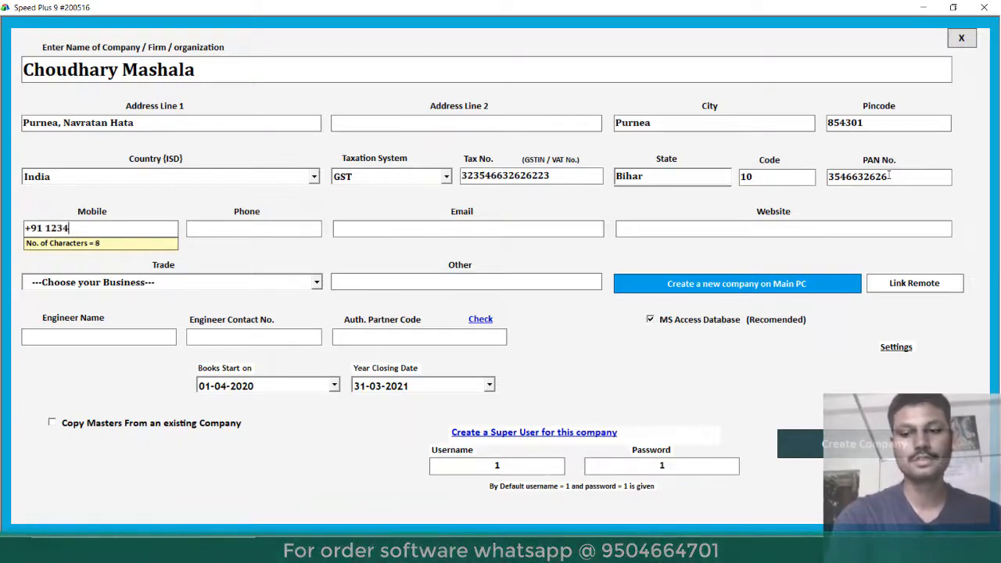
type("567890")
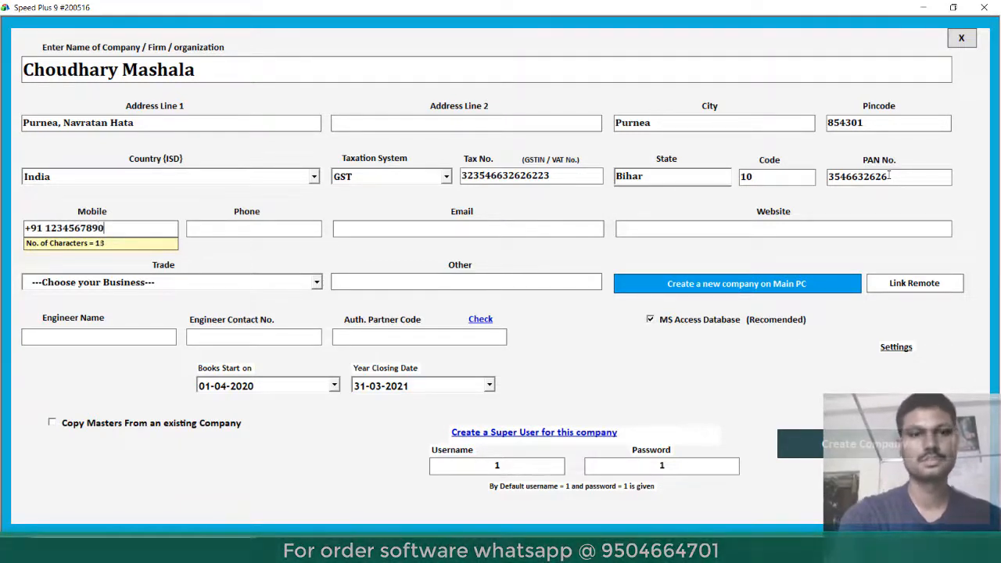
key("Tab")
key("Tab")
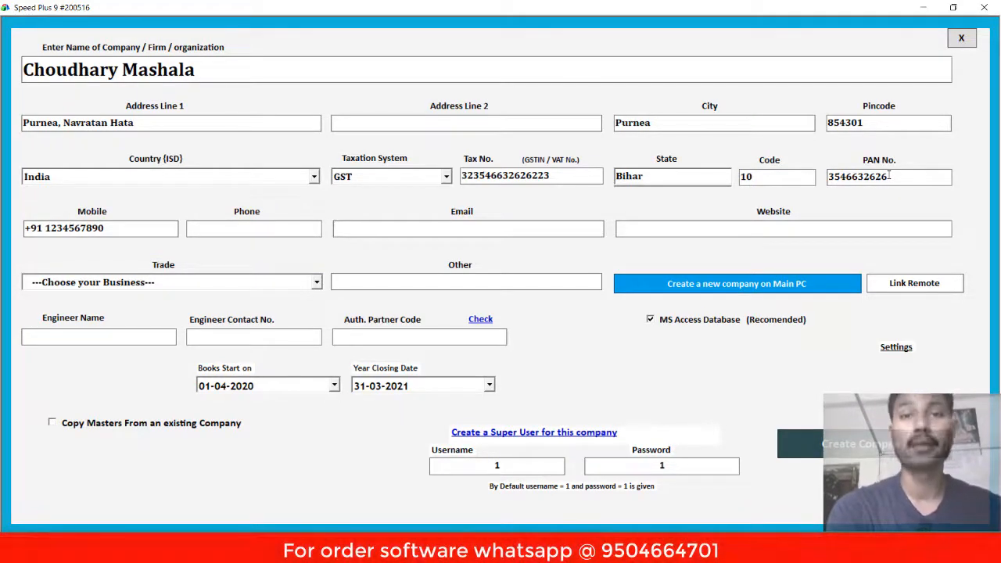
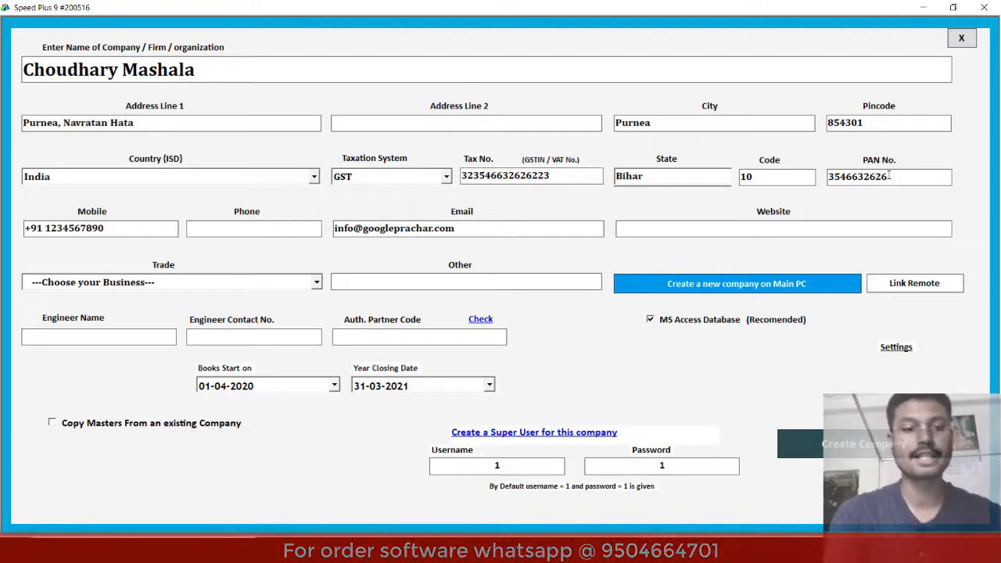
type("www.")
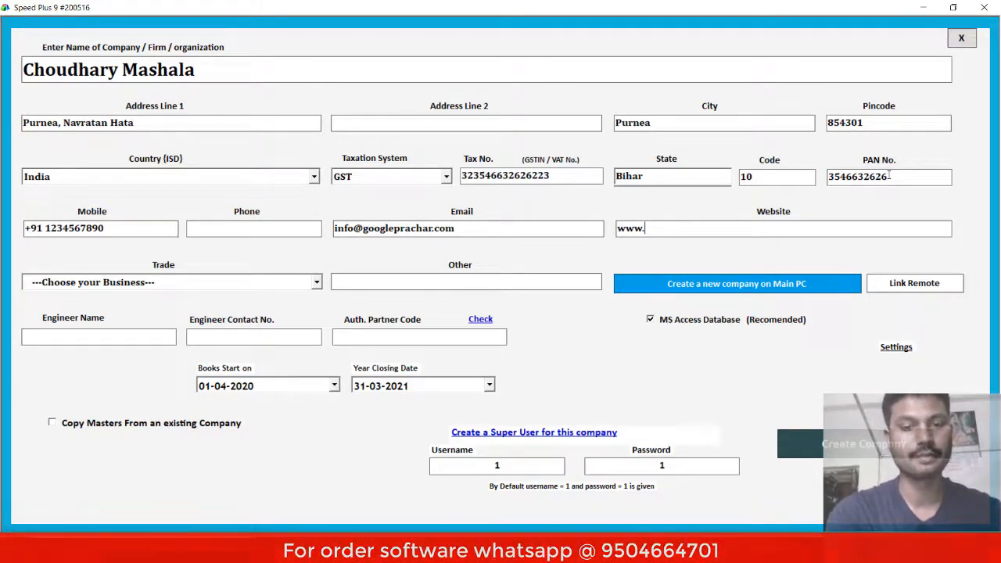
type("gool")
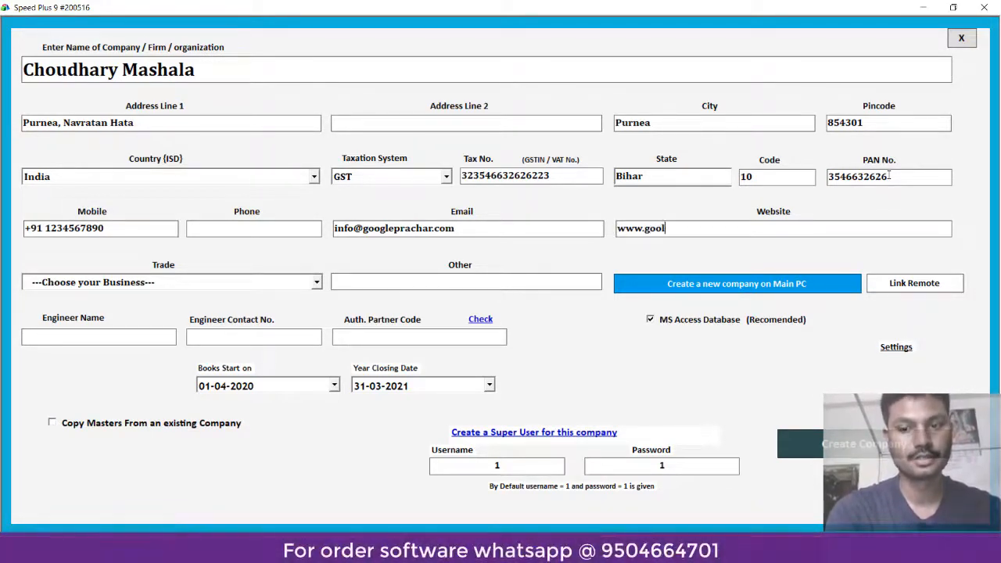
key("BackSpace")
type("glep")
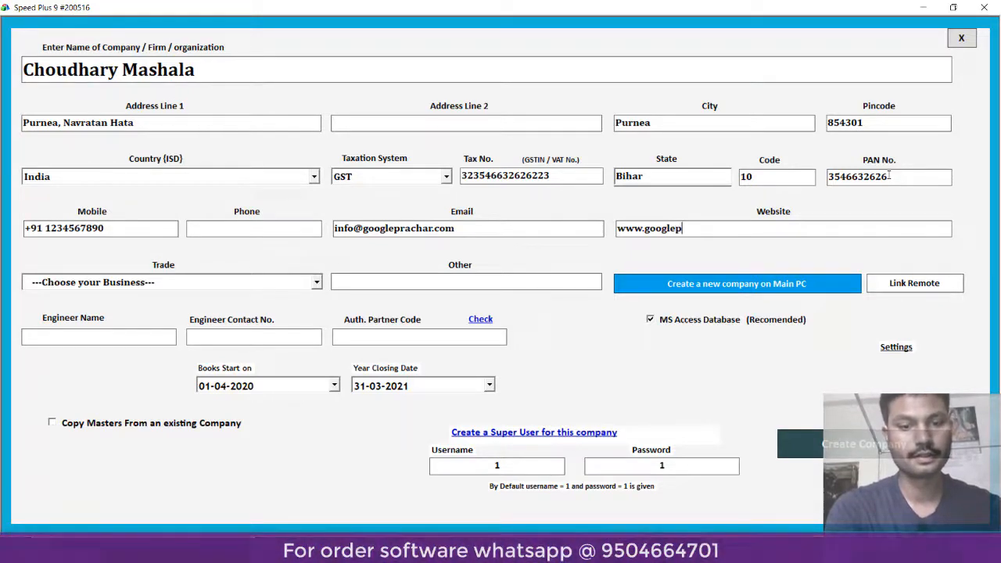
type("rachar")
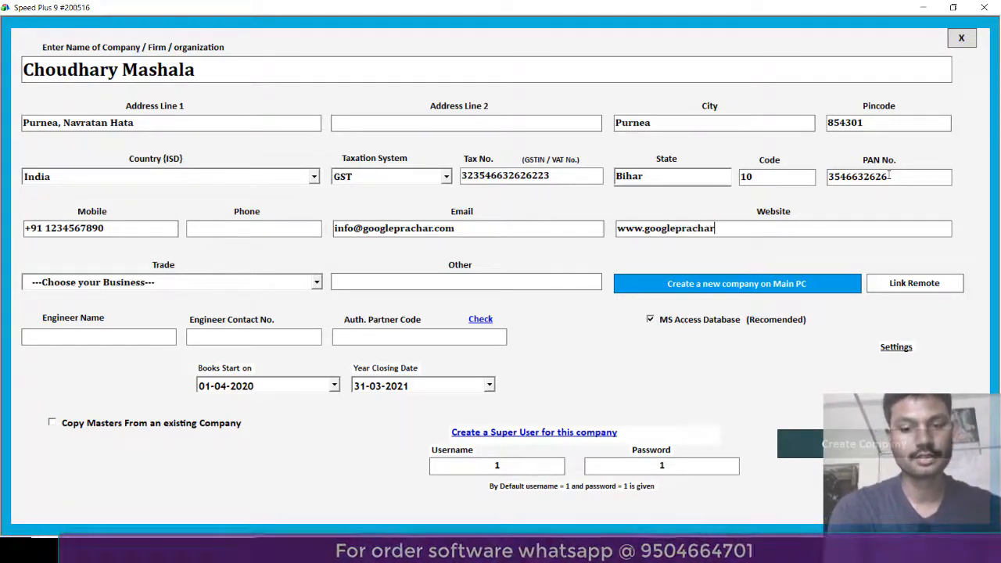
type(".com")
key("Return")
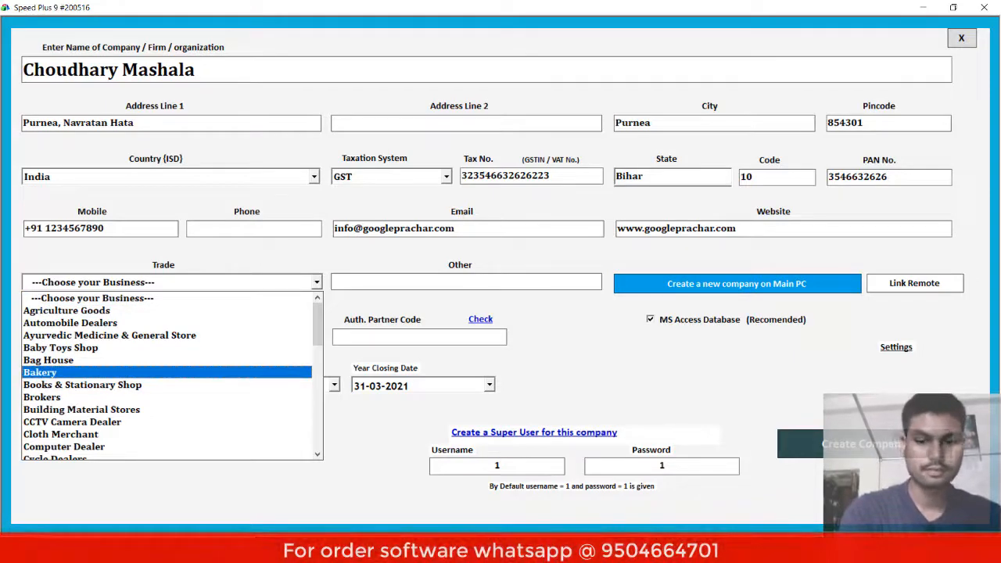
- Set the trade to Grocery Shop and enter Mashala in the Other field
key("Down")
key("Down")
key("Down")
key("Down")
key("Down")
key("Down")
key("Down")
key("Down")
key("Down")
key("Down")
key("Down")
key("Down")
key("Down")
key("Down")
key("Down")
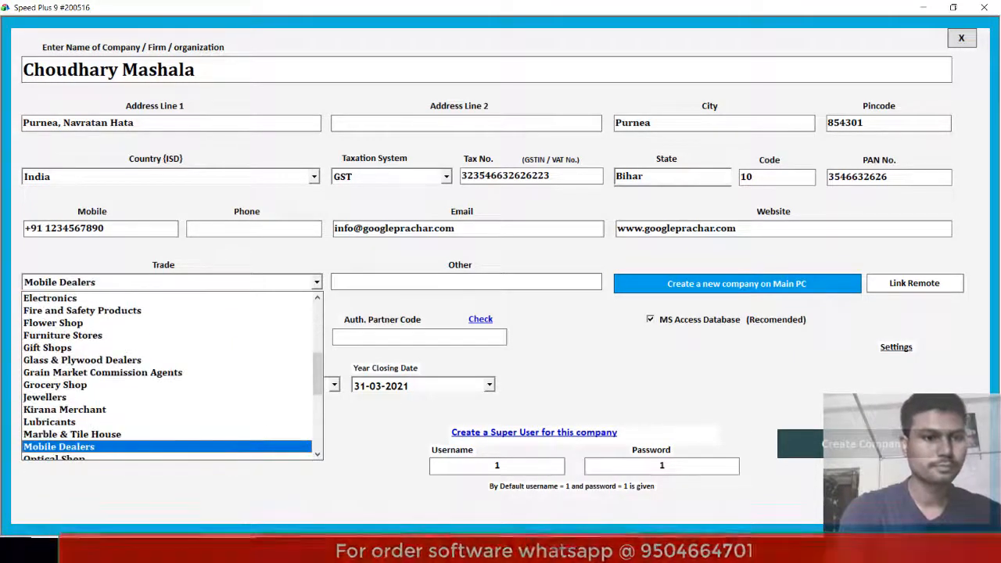
key("Up")
key("Up")
key("Up")
key("Up")
key("Up")
key("Up")
key("Up")
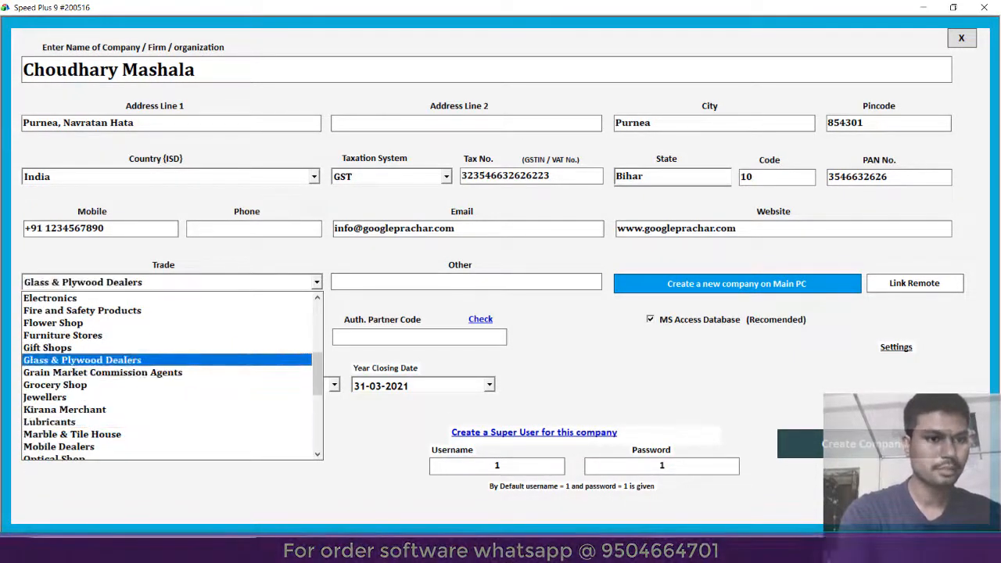
key("Down")
key("Down")
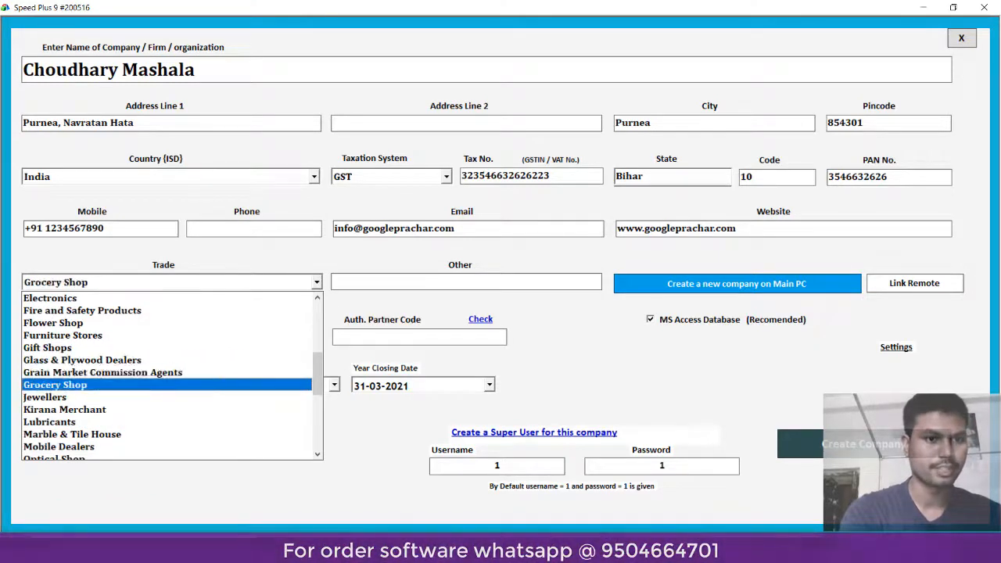
key("Tab")
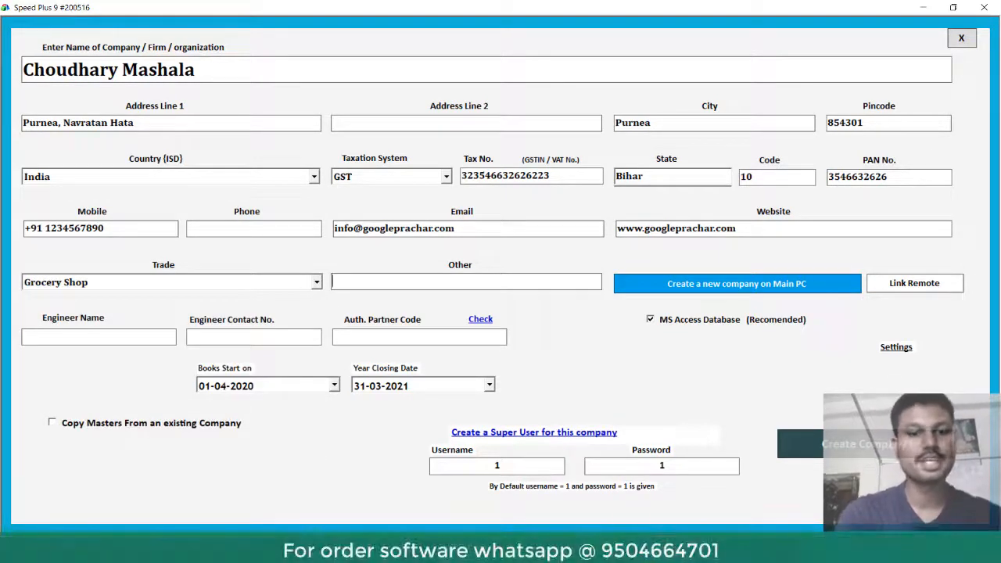
type("Masha")
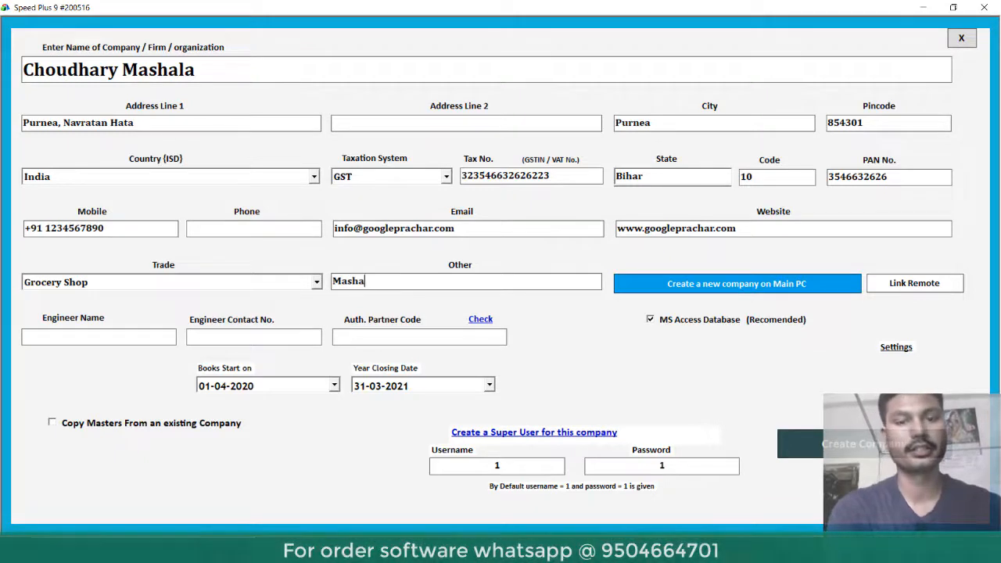
type("la")
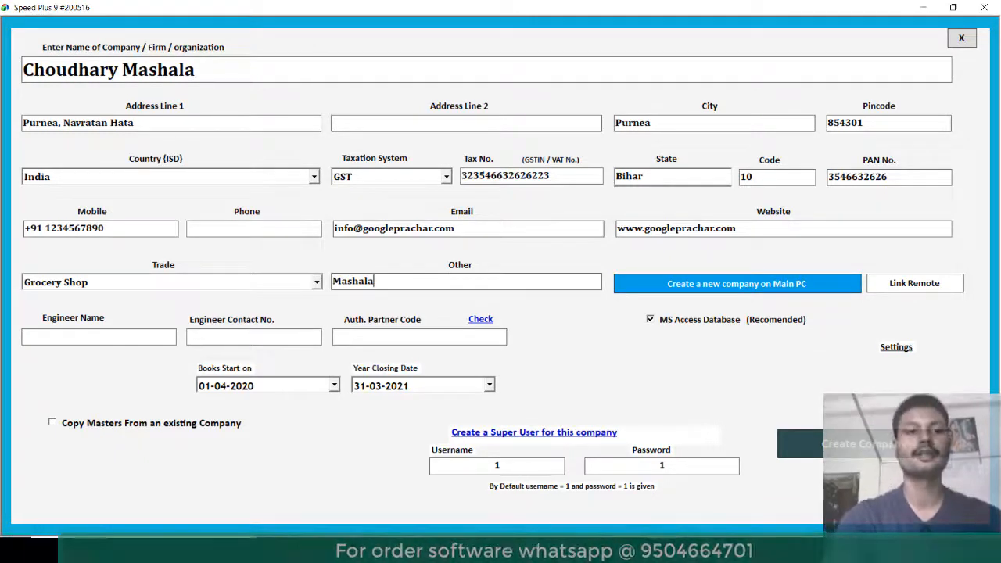
key("Tab")
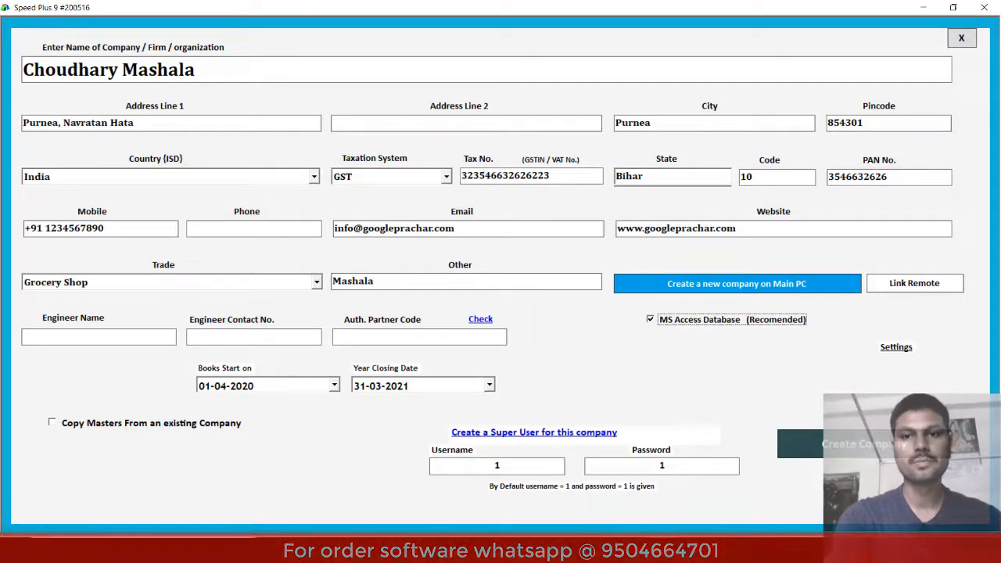
key("Tab")
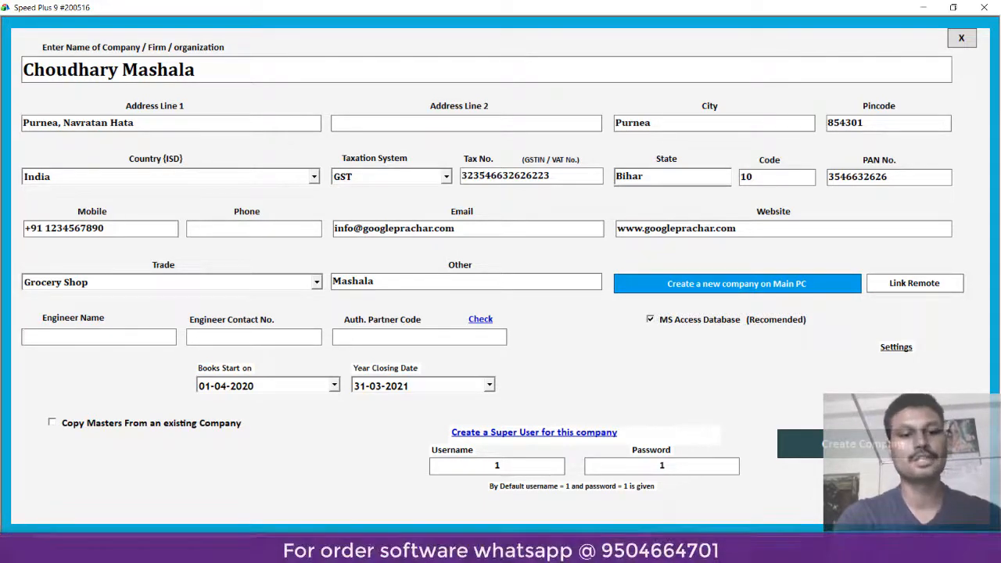
- Fill in the engineer's name and the engineer's contact number
type("M")
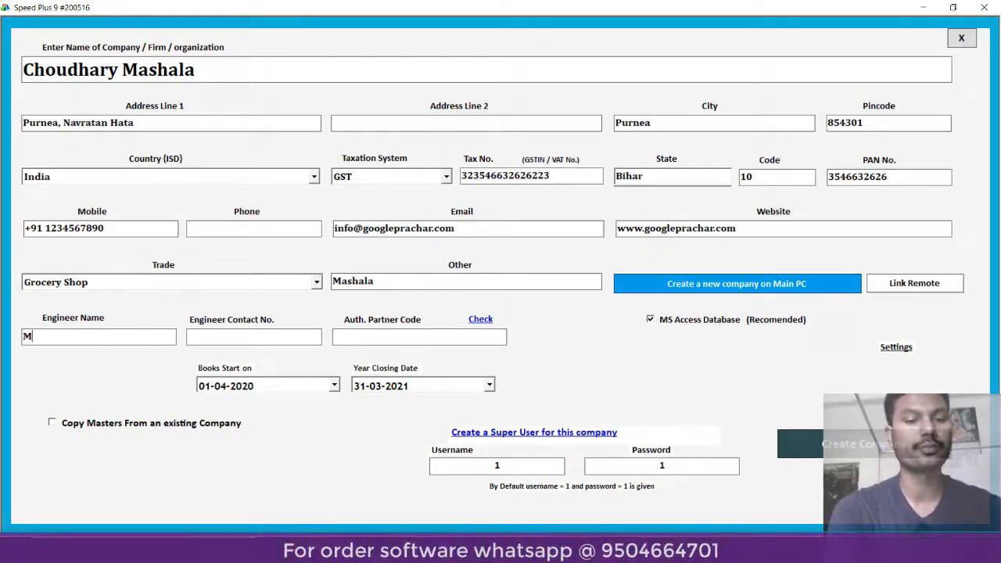
type("r .")
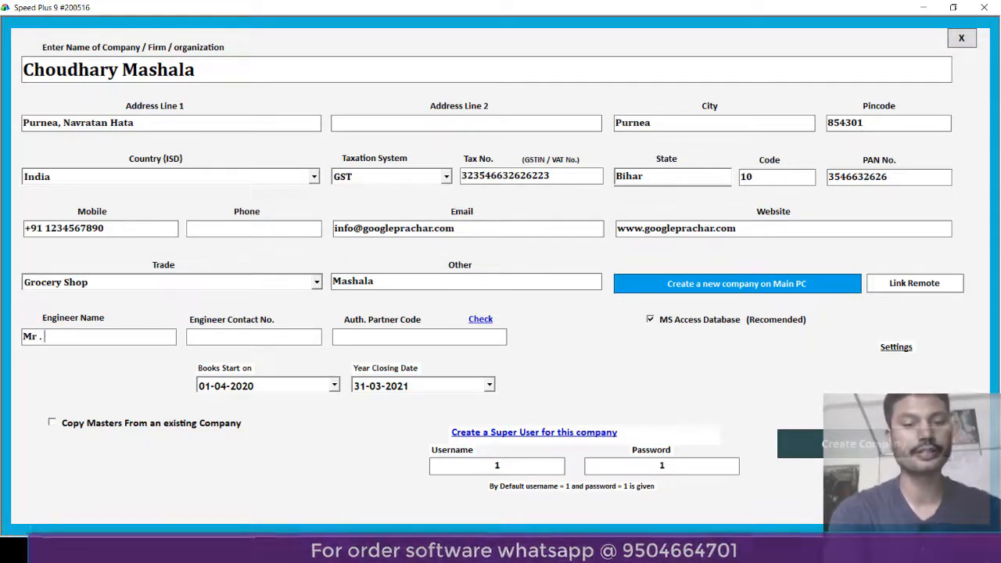
key("BackSpace")
key("BackSpace")
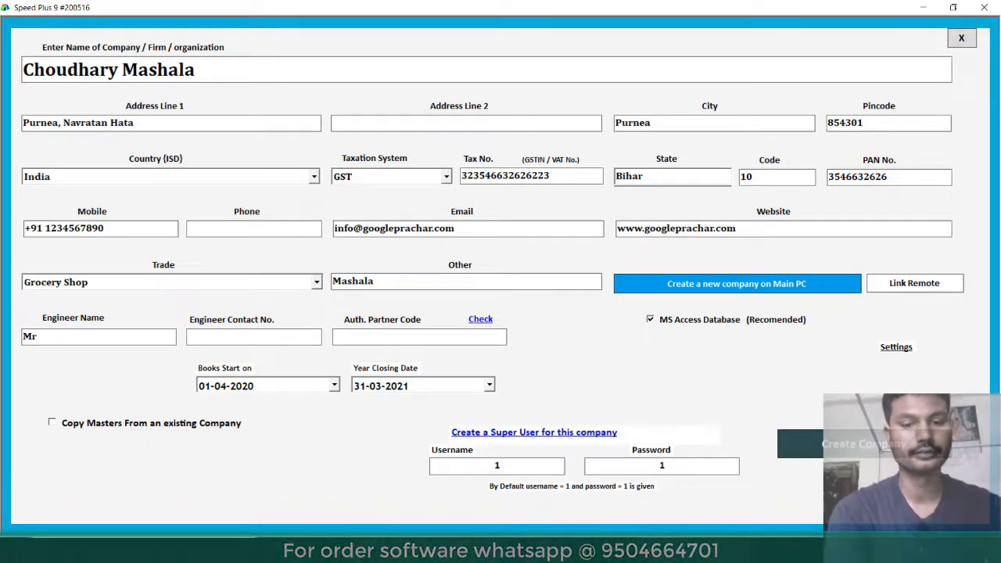
type(". Vikash")
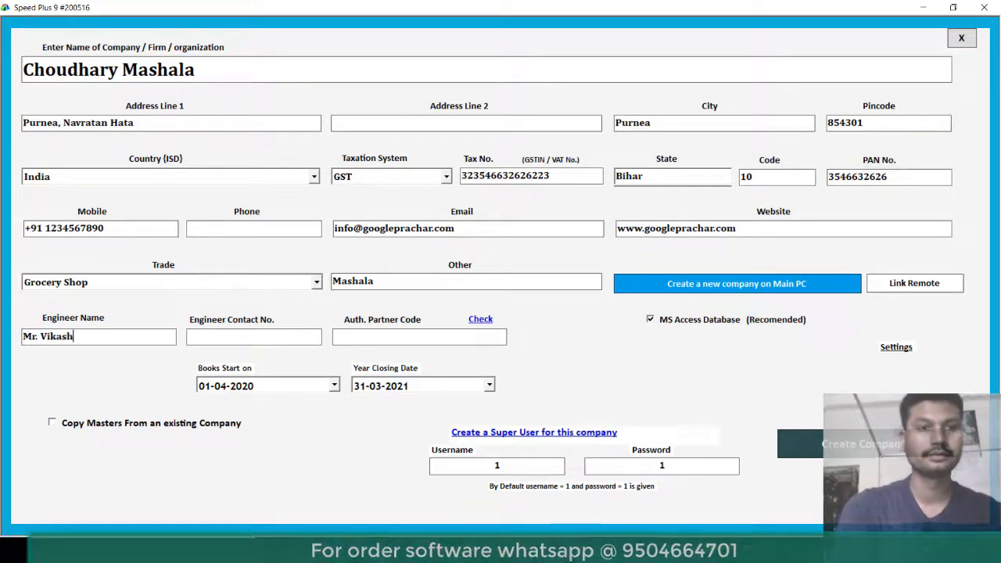
left_click(190, 336)
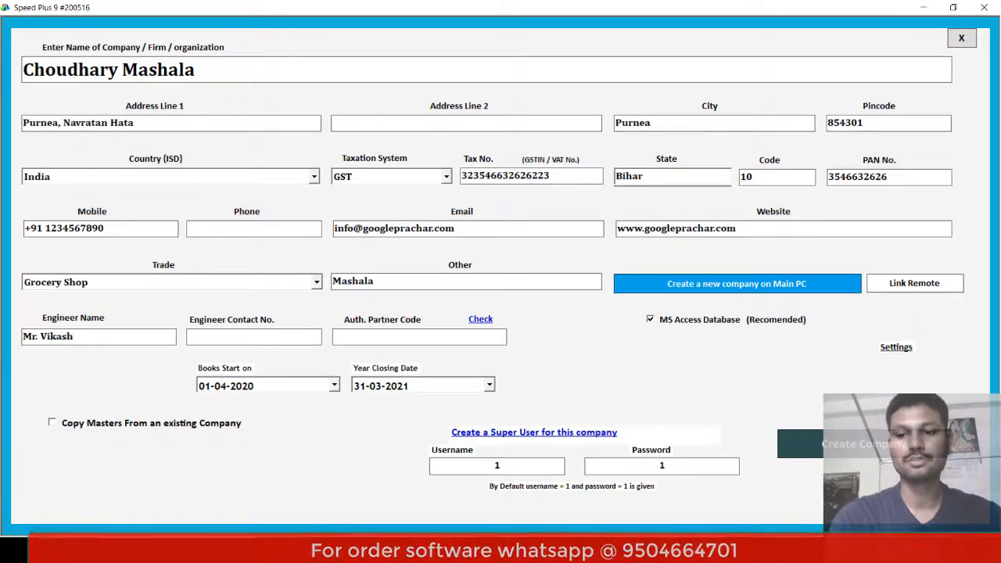
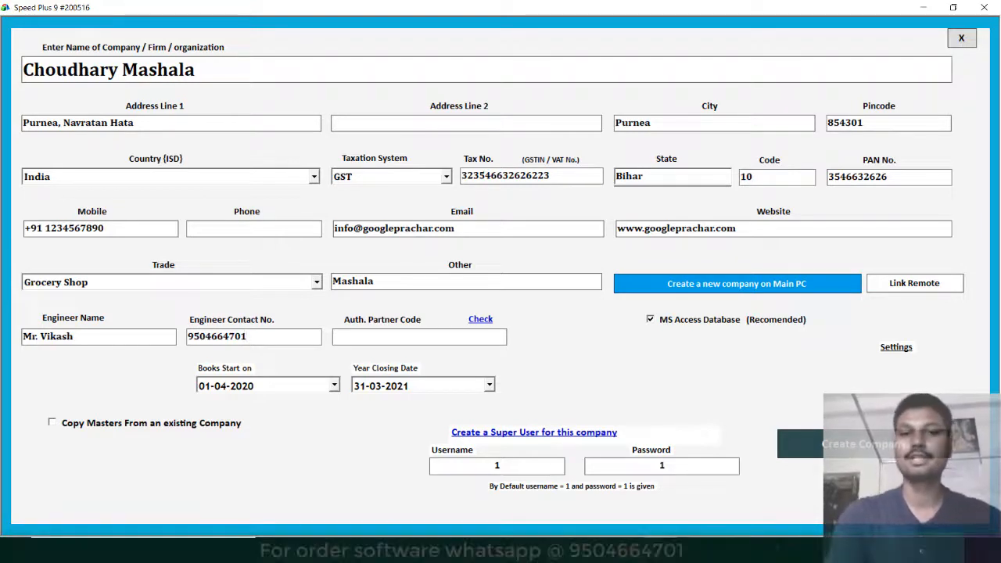
left_click(334, 337)
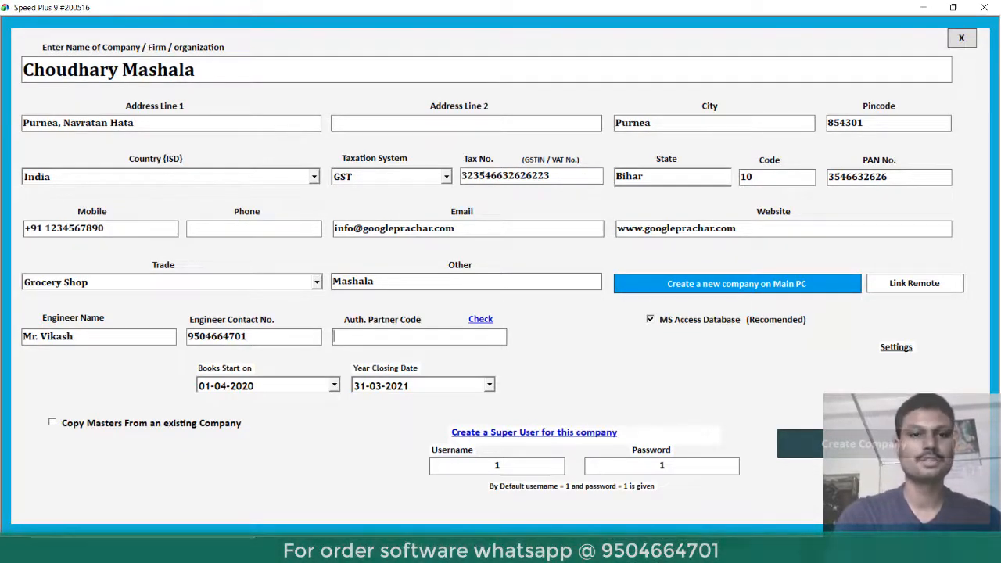
left_click(204, 385)
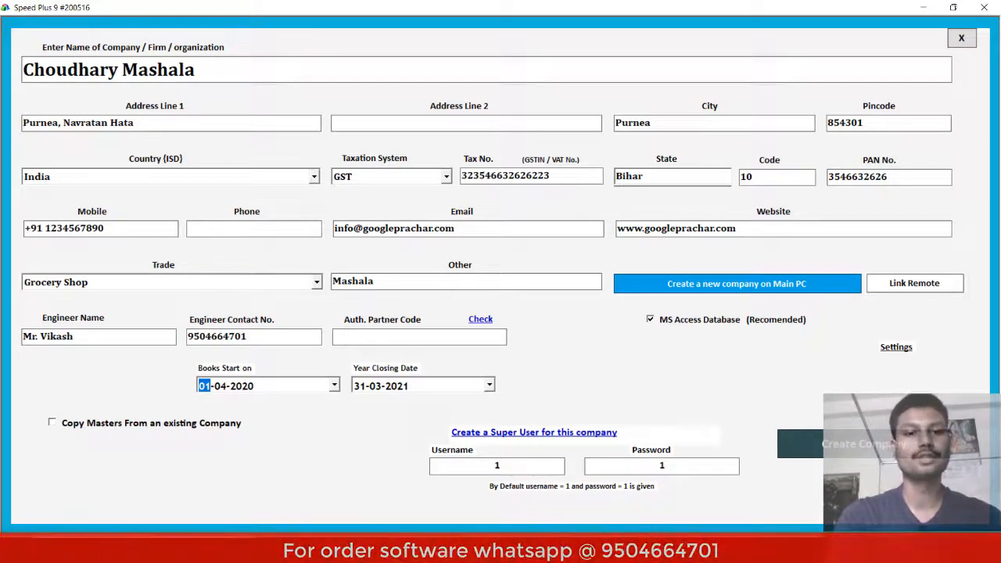
- Replace the default super-user username with admin, keep the password, and create the company
key("Tab")
key("Tab")
key("Tab")
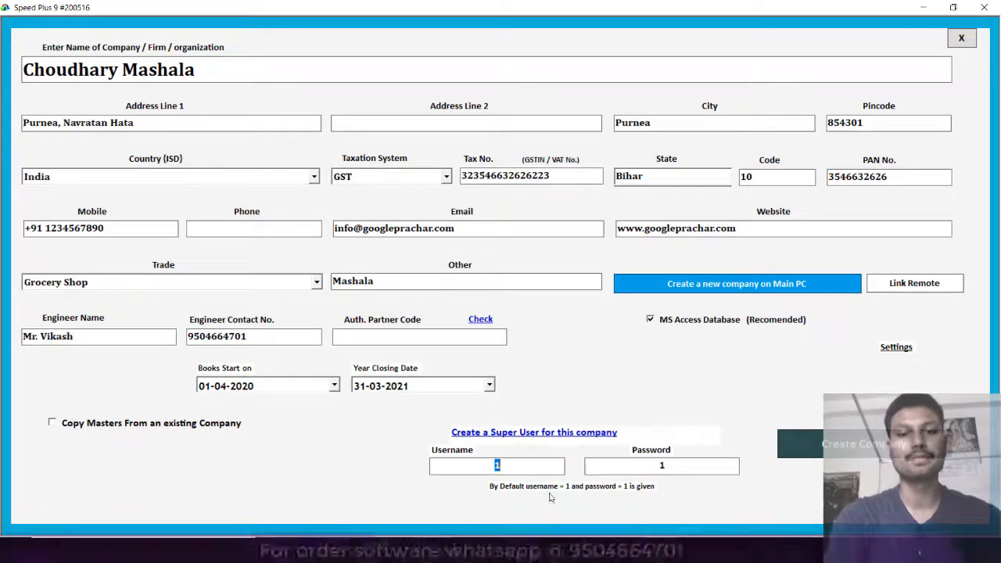
left_click(518, 466)
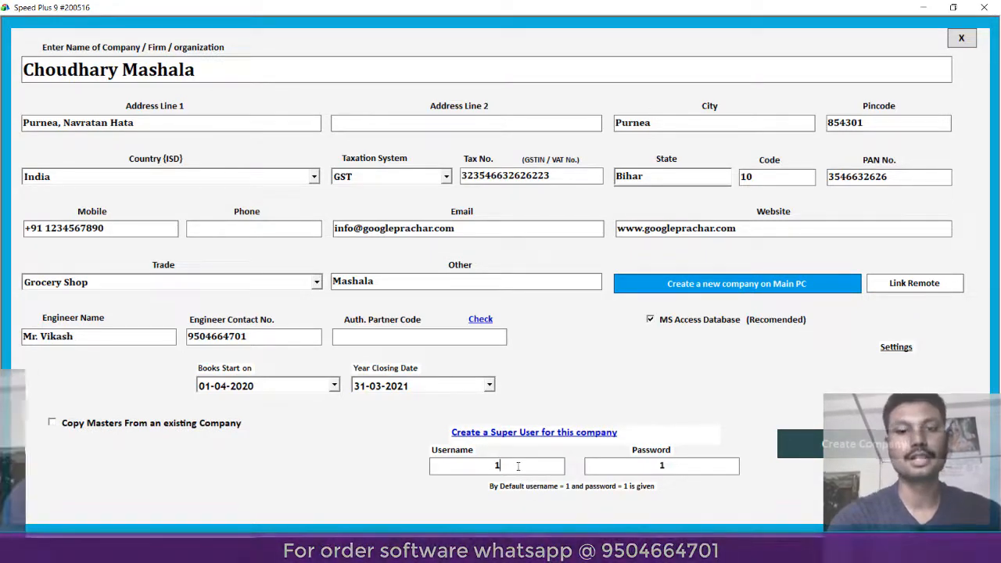
key("BackSpace")
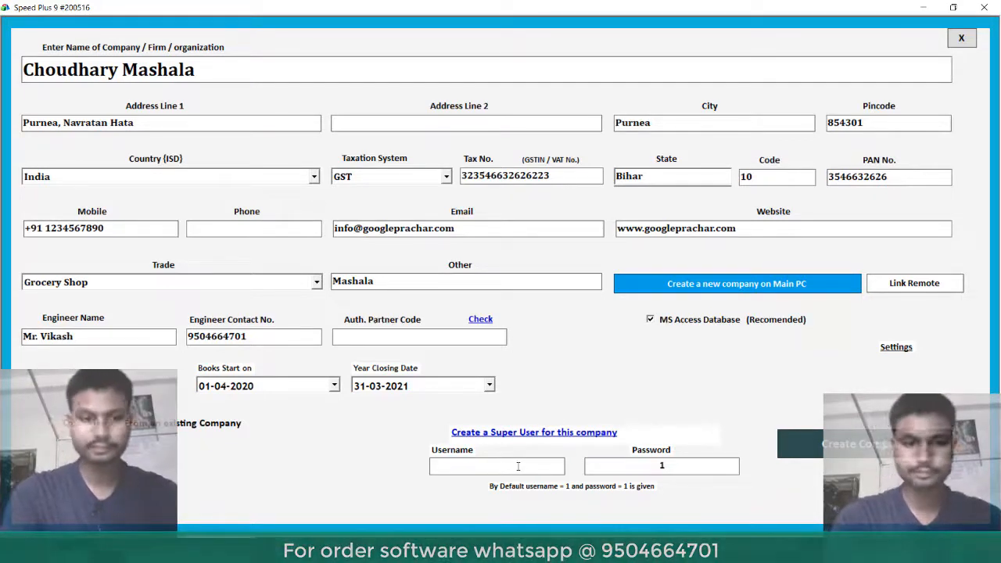
type("admin")
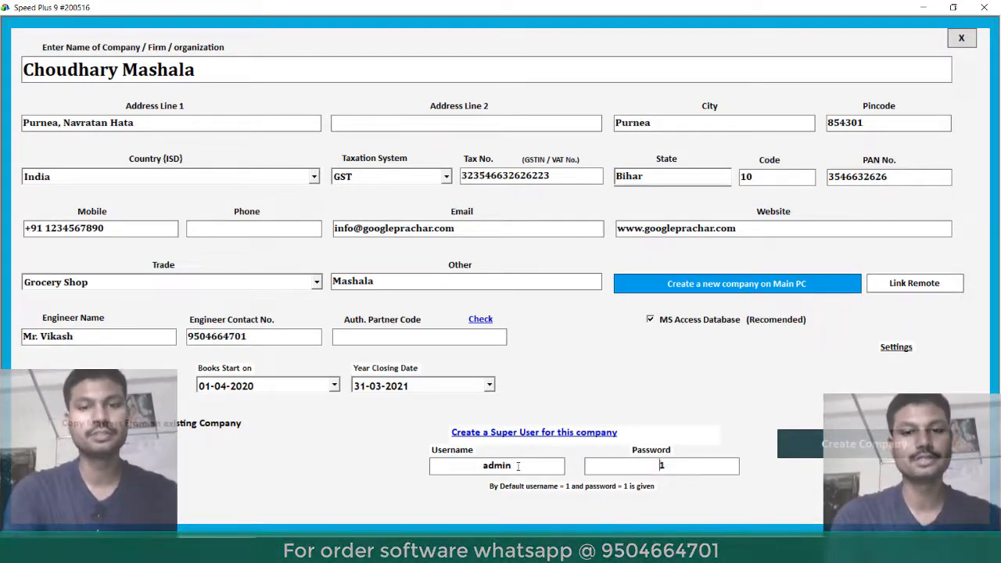
key("Tab")
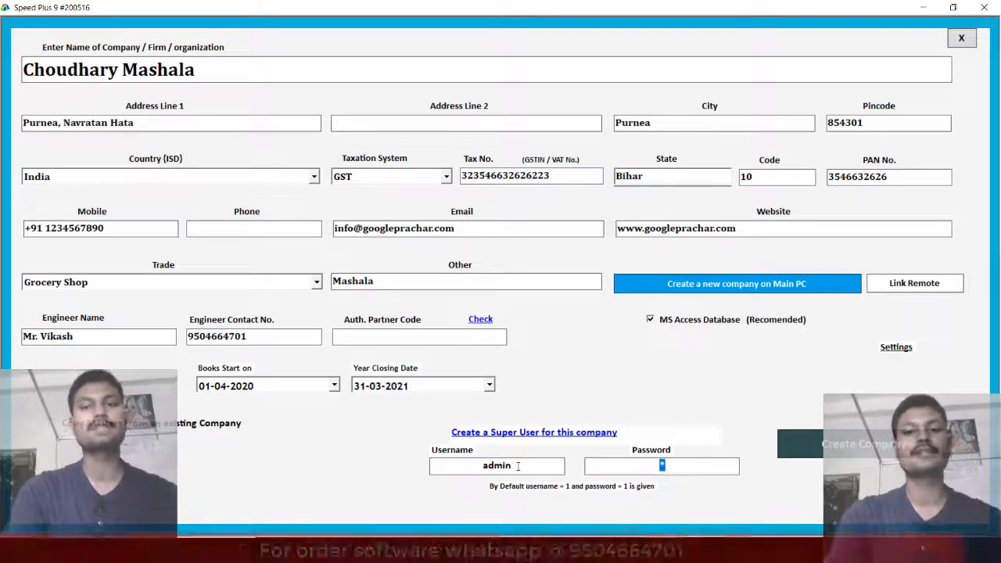
key("Tab")
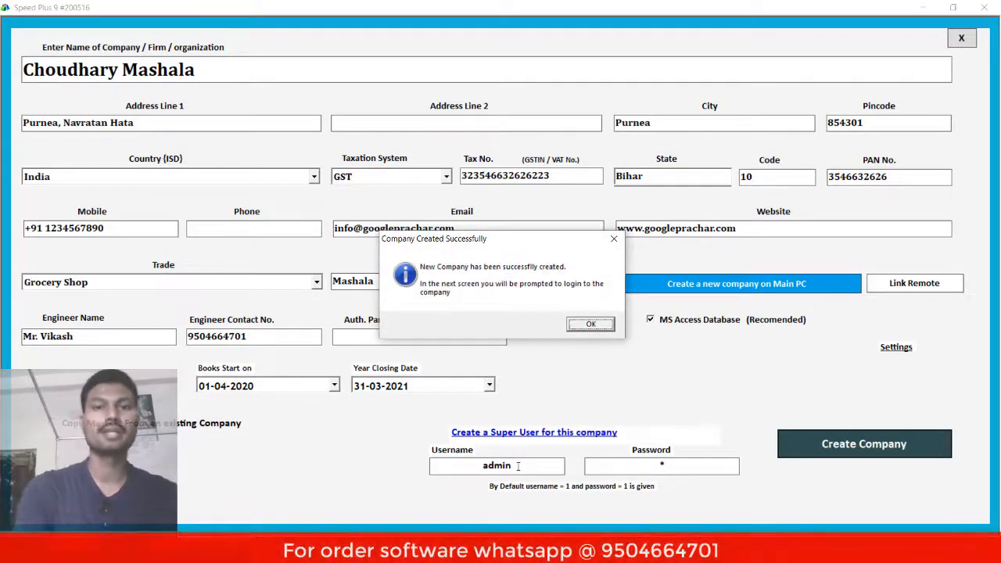
- Dismiss the success message and log in as admin with the super-user password
left_click(600, 327)
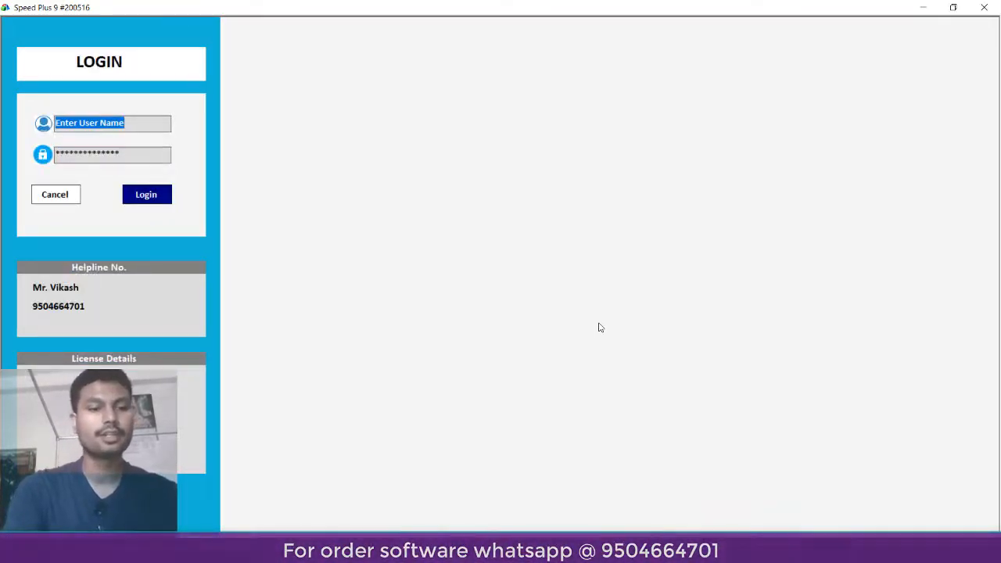
type("ad")
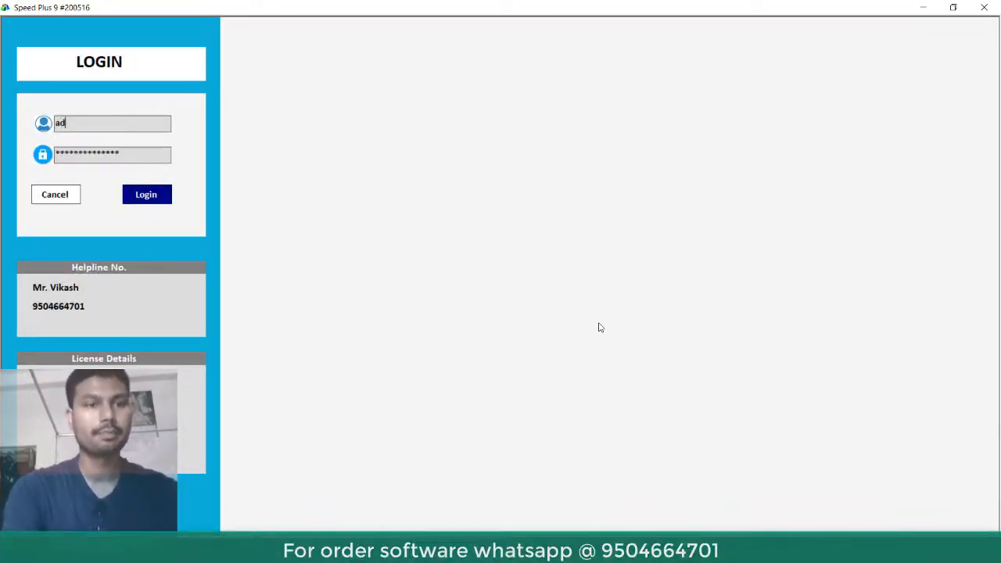
type("min")
key("Tab")
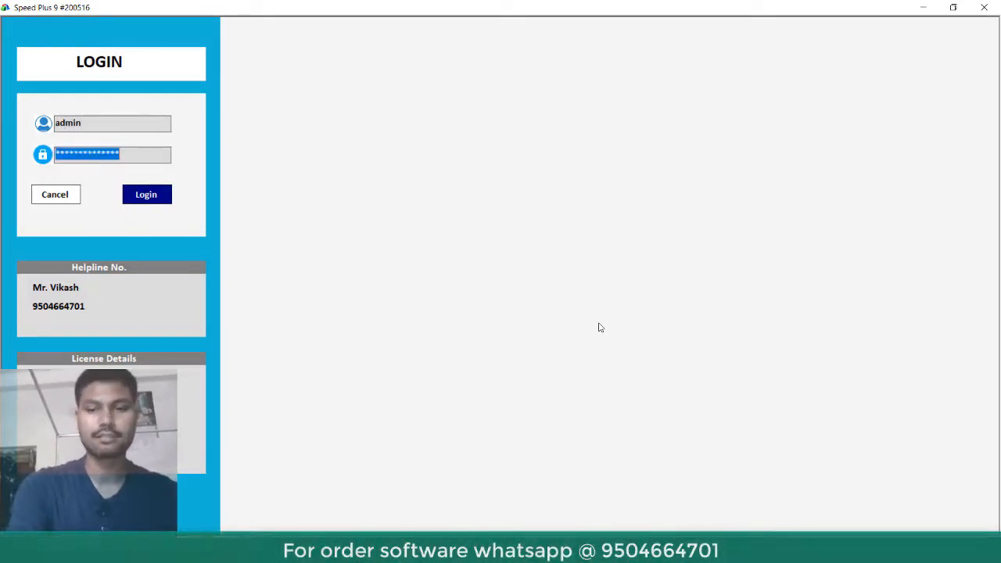
type("*")
key("Return")
key("Return")
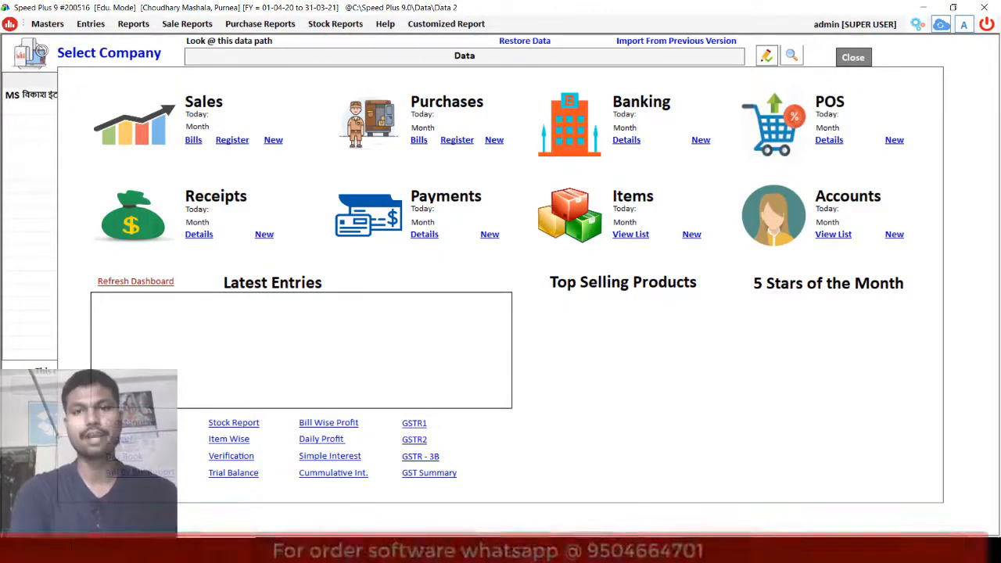
- Switch to the Word garam masala product list, leaving Choudhary Mashala open
key("alt+Tab")
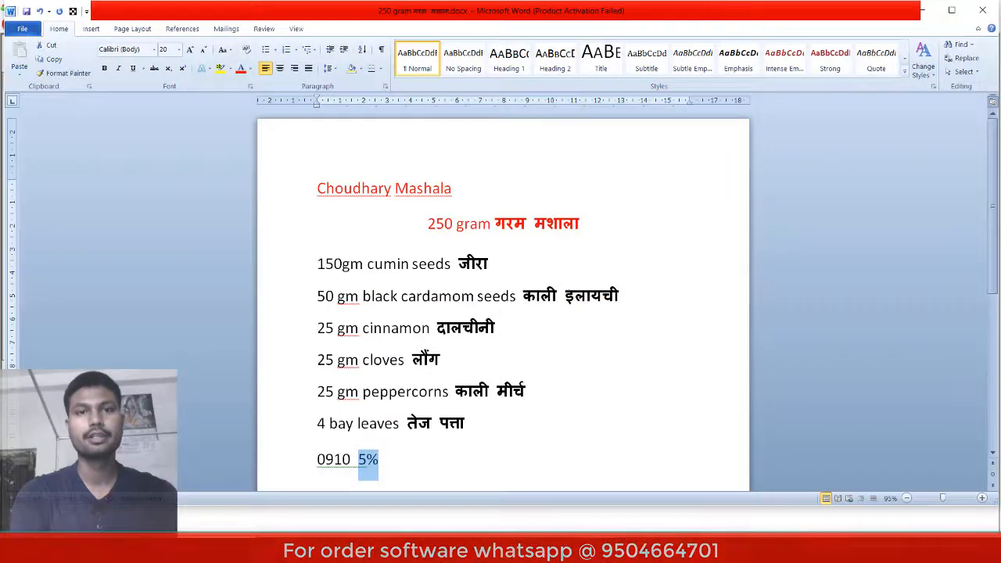
left_click(415, 463)
key("Return")
key("Return")
key("Return")
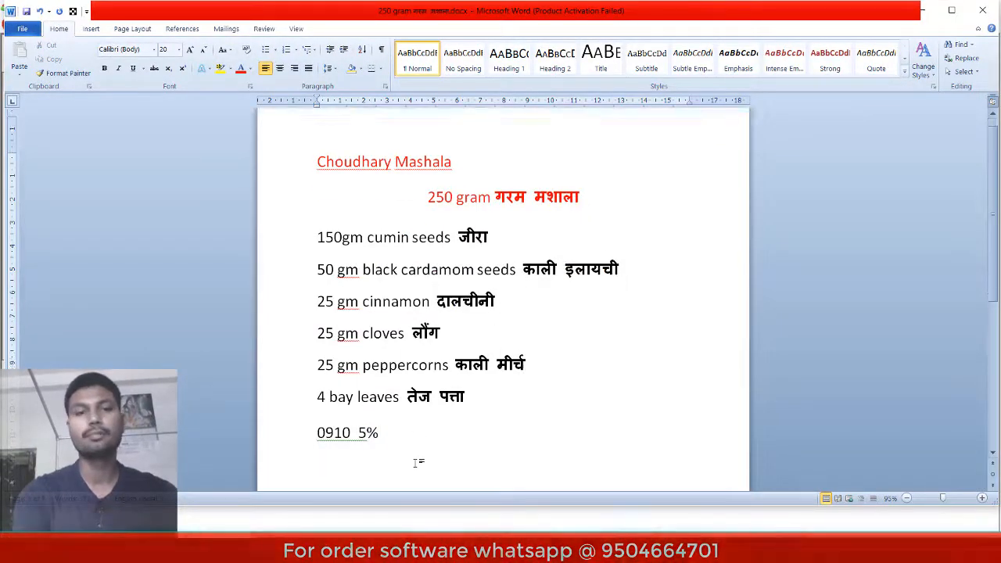
key("BackSpace")
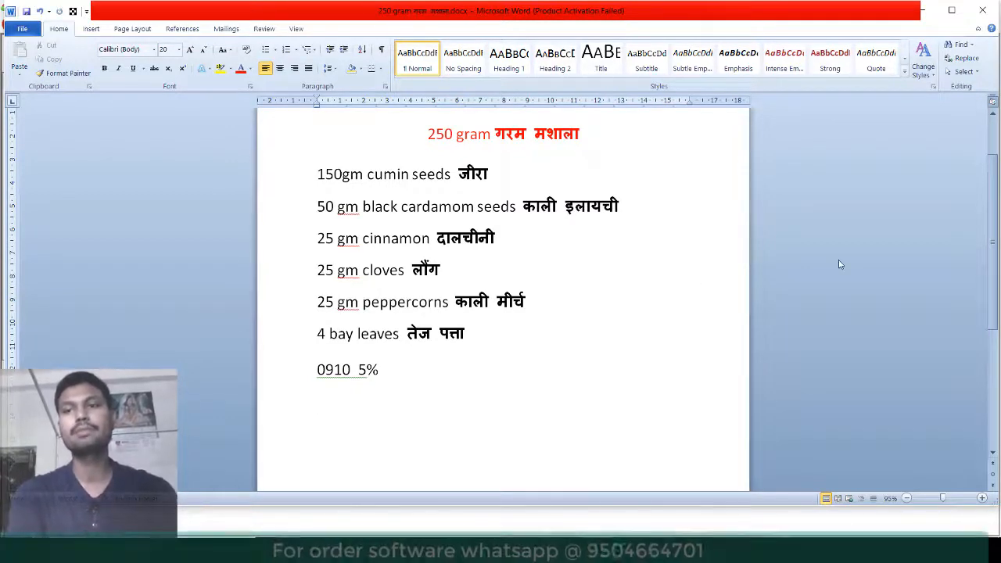
left_click_drag(994, 231, 995, 172)
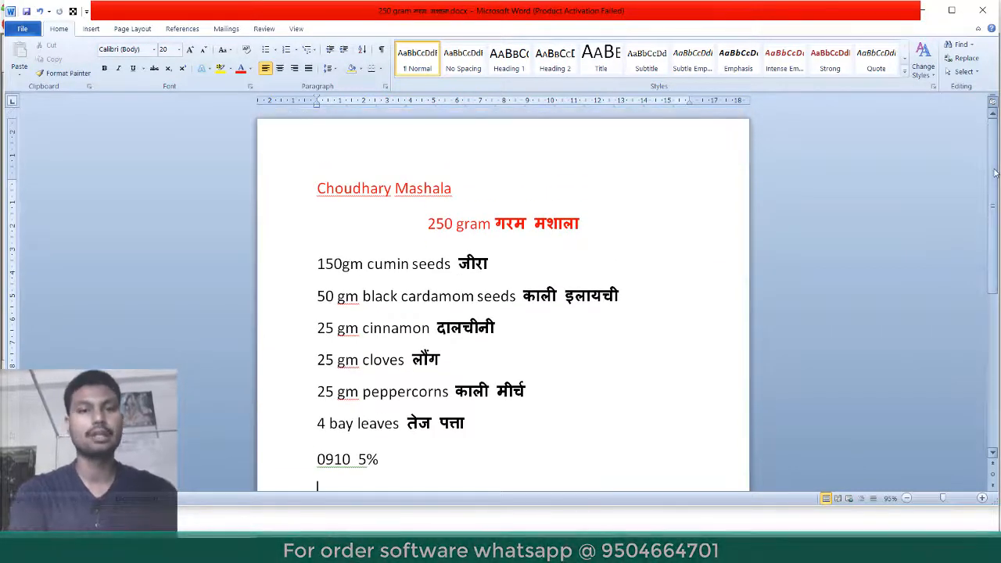
left_click(496, 264)
left_click_drag(496, 263, 460, 264)
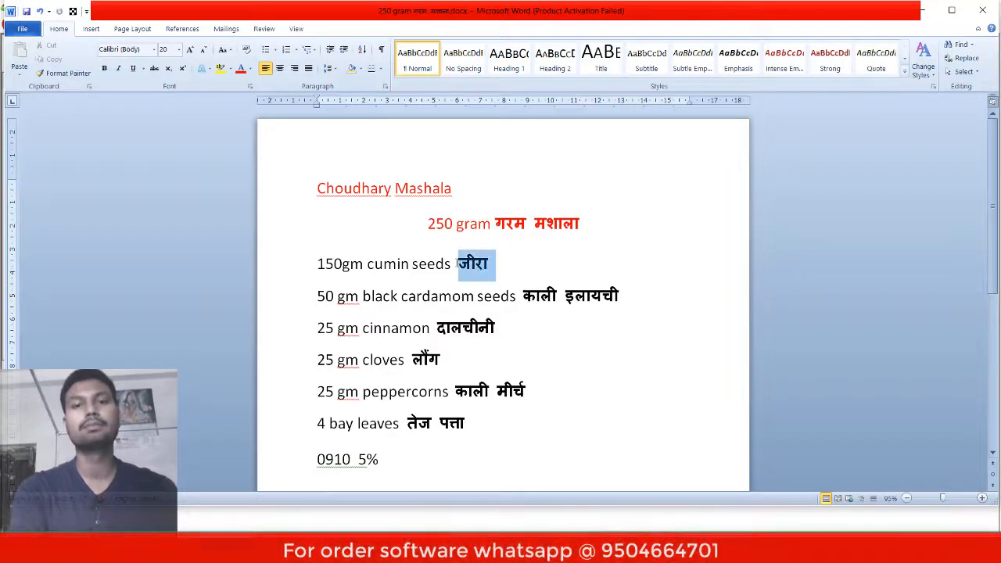
left_click_drag(626, 297, 532, 295)
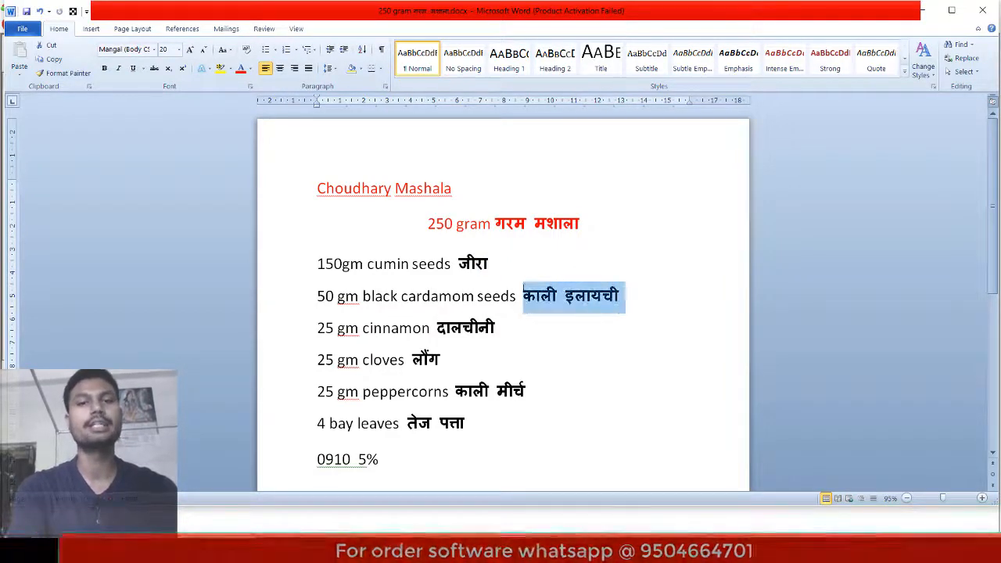
left_click_drag(499, 328, 405, 359)
left_click_drag(529, 389, 515, 391)
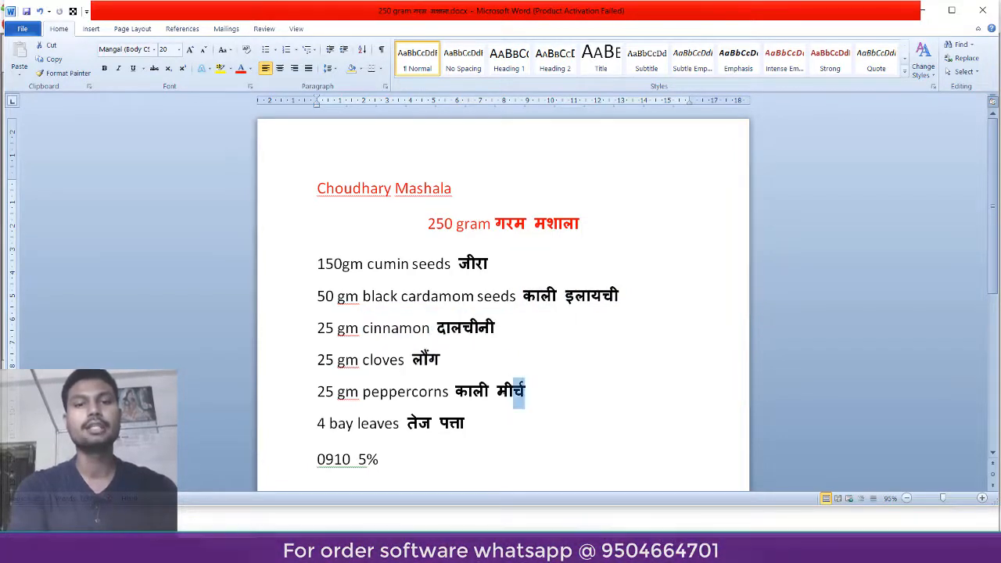
left_click_drag(472, 423, 401, 423)
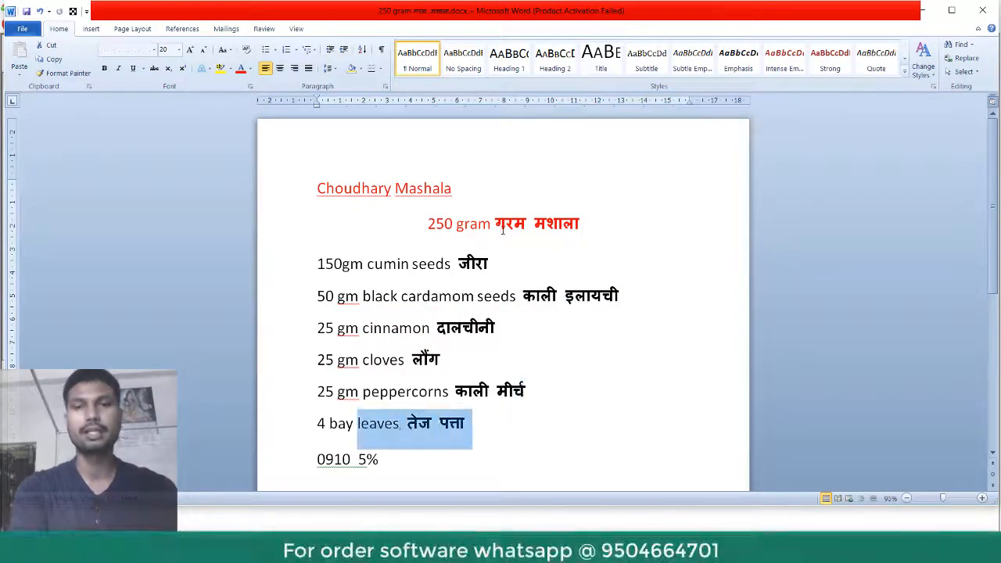
left_click_drag(496, 224, 580, 225)
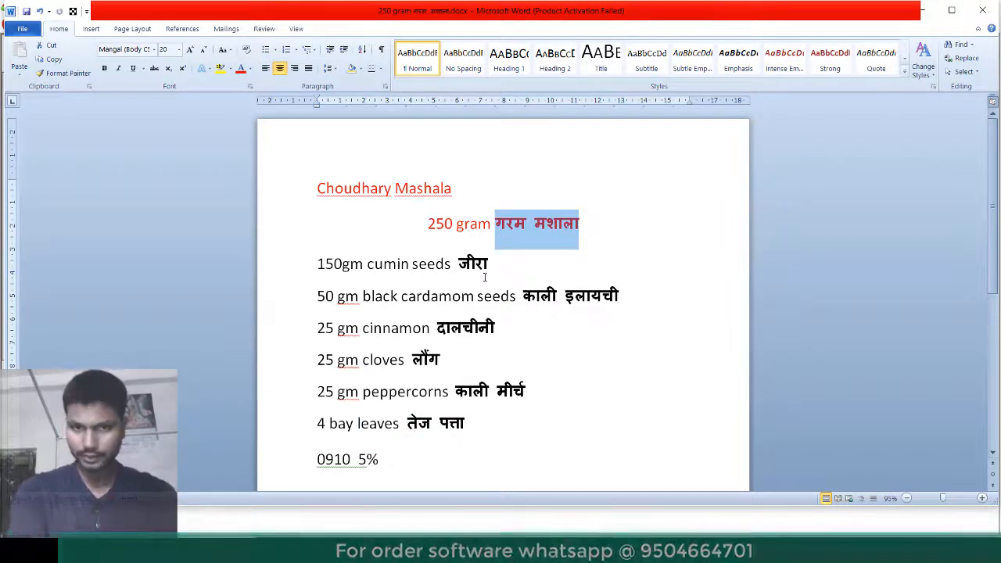
left_click_drag(458, 264, 511, 270)
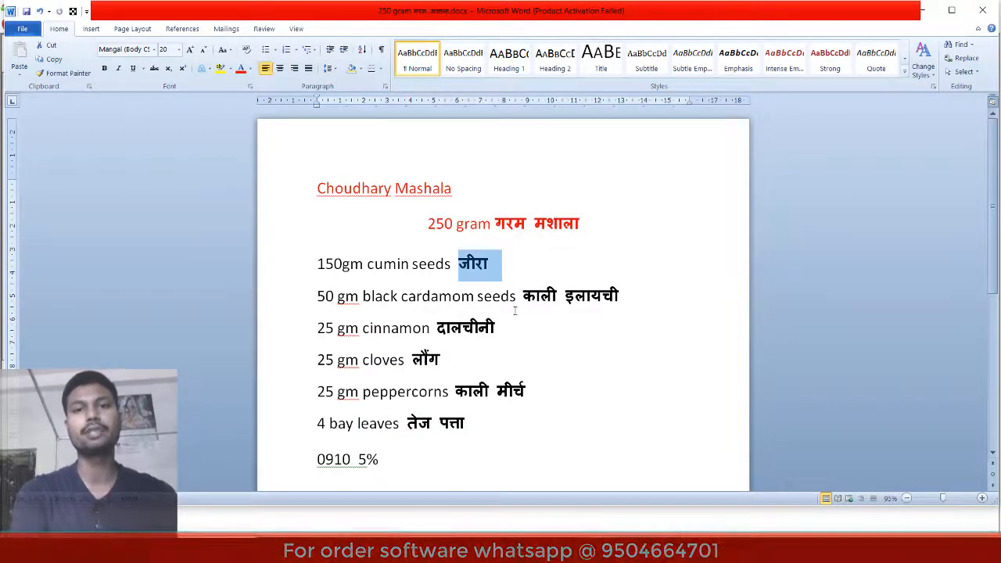
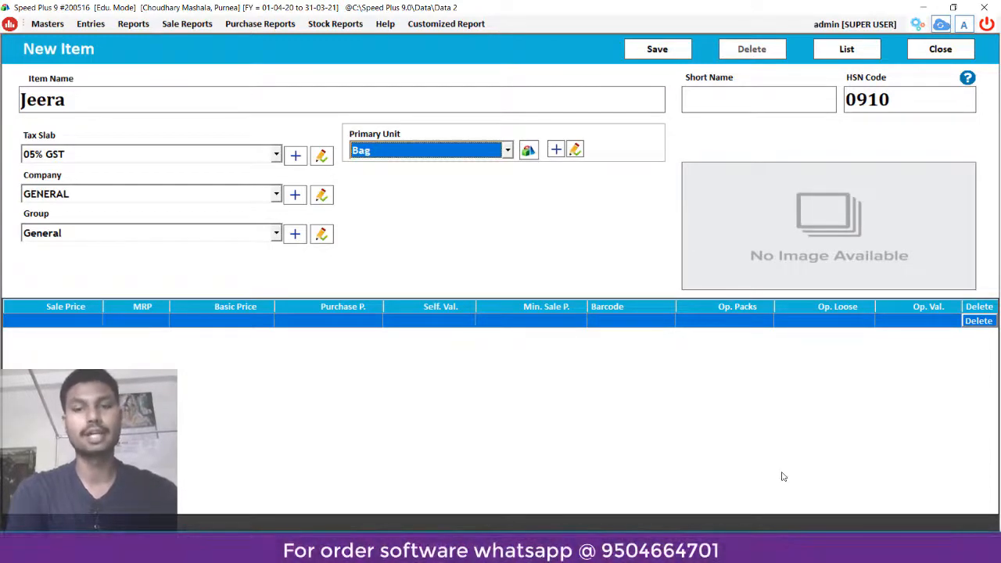
left_click(617, 550)
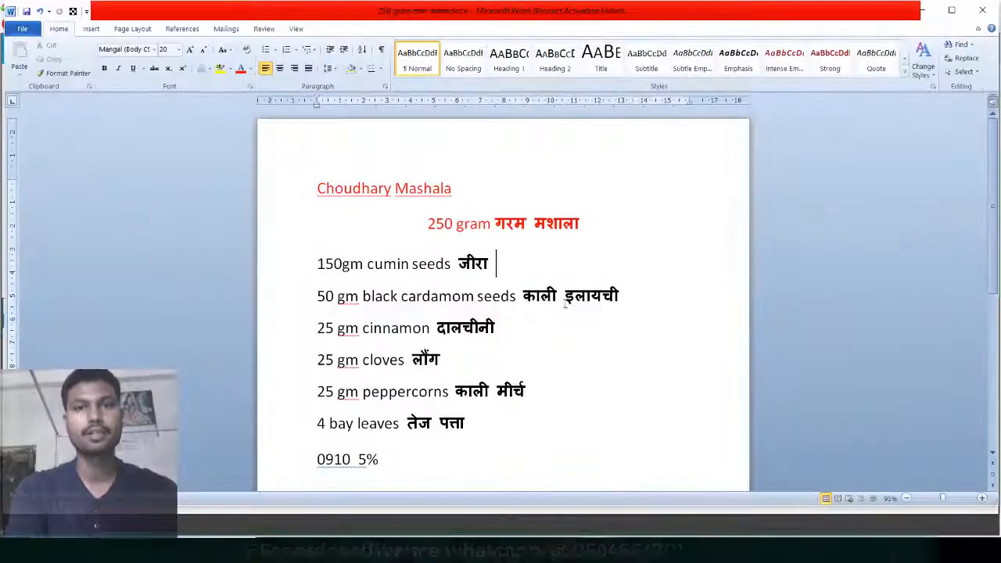
left_click_drag(325, 263, 357, 264)
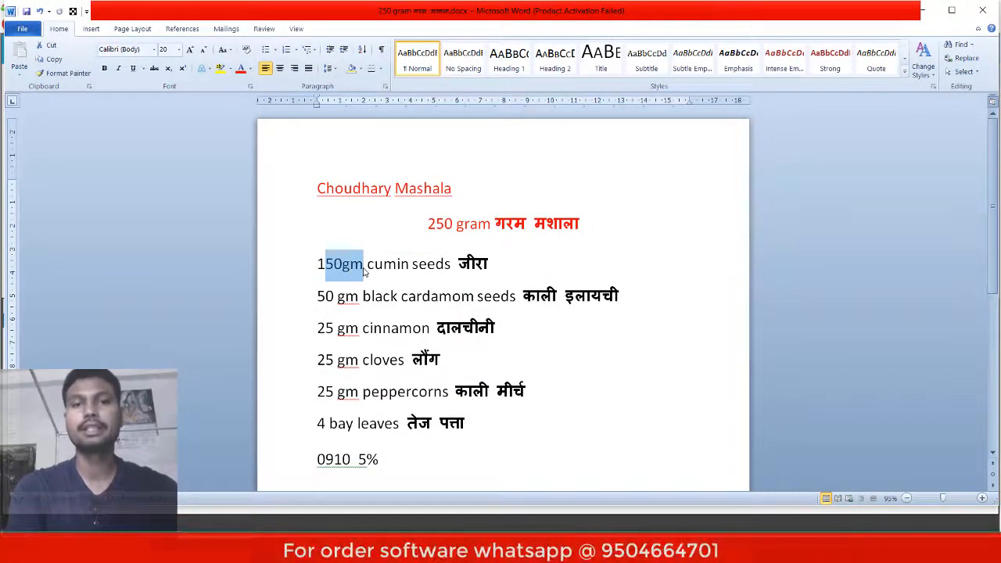
left_click(363, 272)
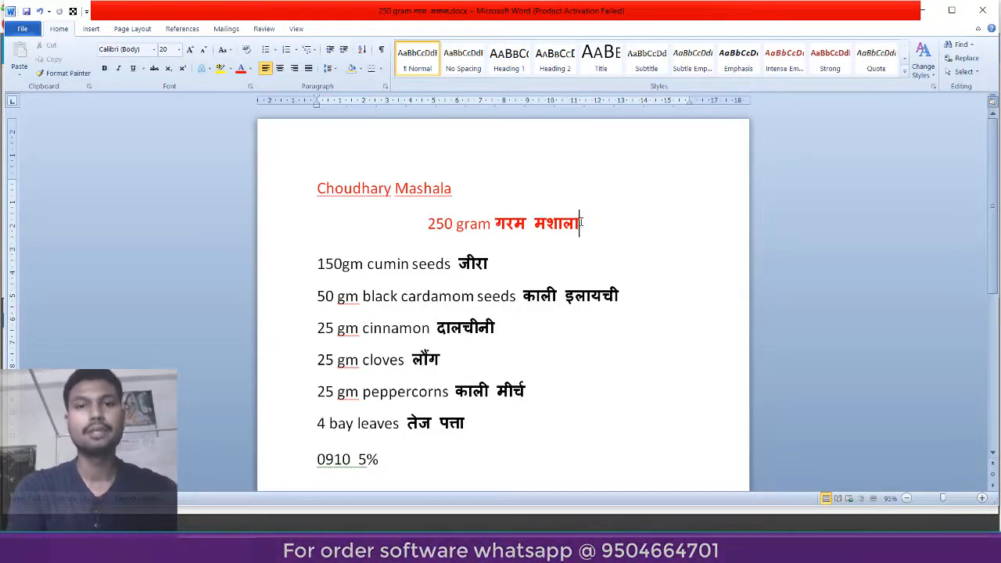
left_click_drag(580, 224, 428, 224)
left_click_drag(311, 262, 492, 427)
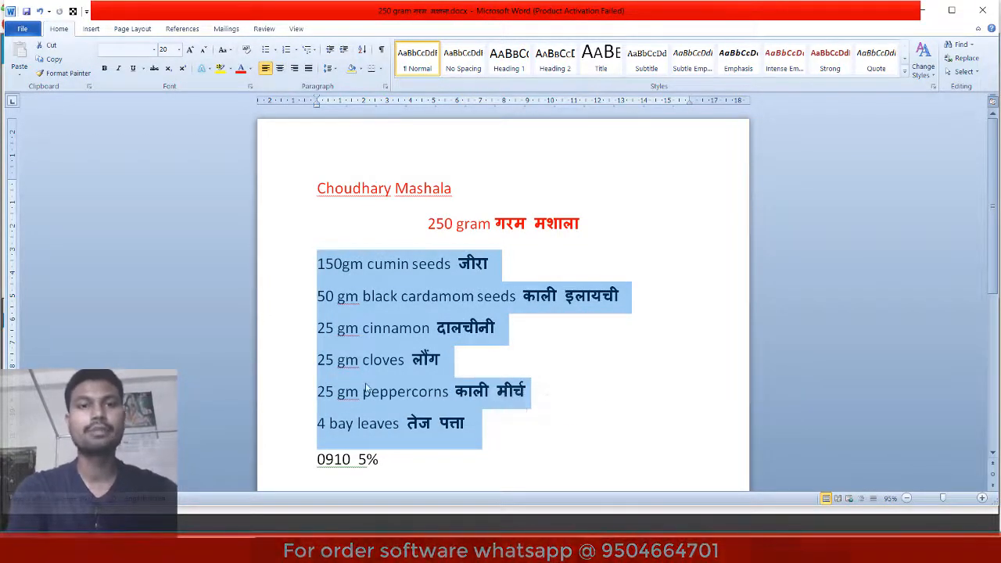
left_click(365, 266)
left_click_drag(499, 263, 459, 264)
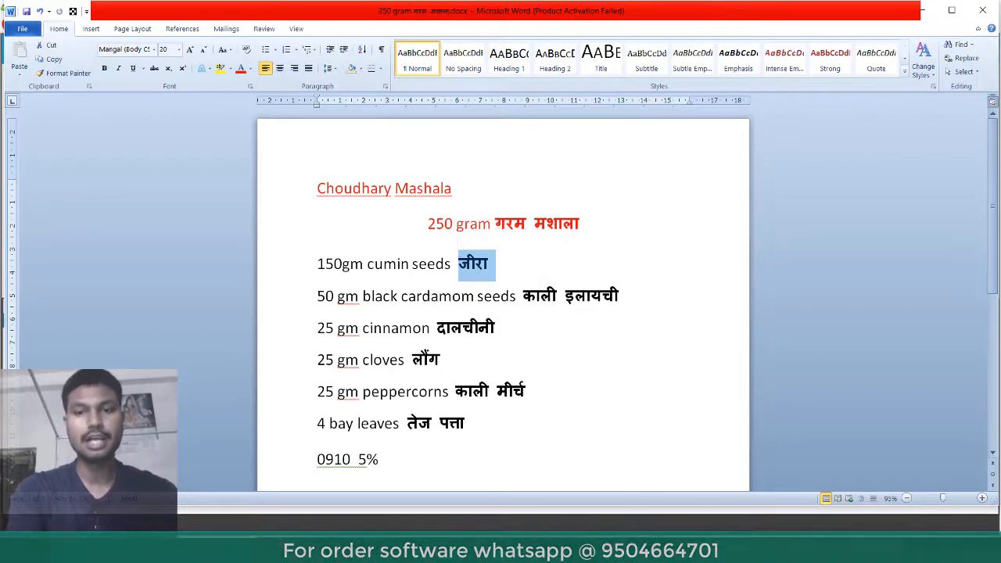
left_click(665, 549)
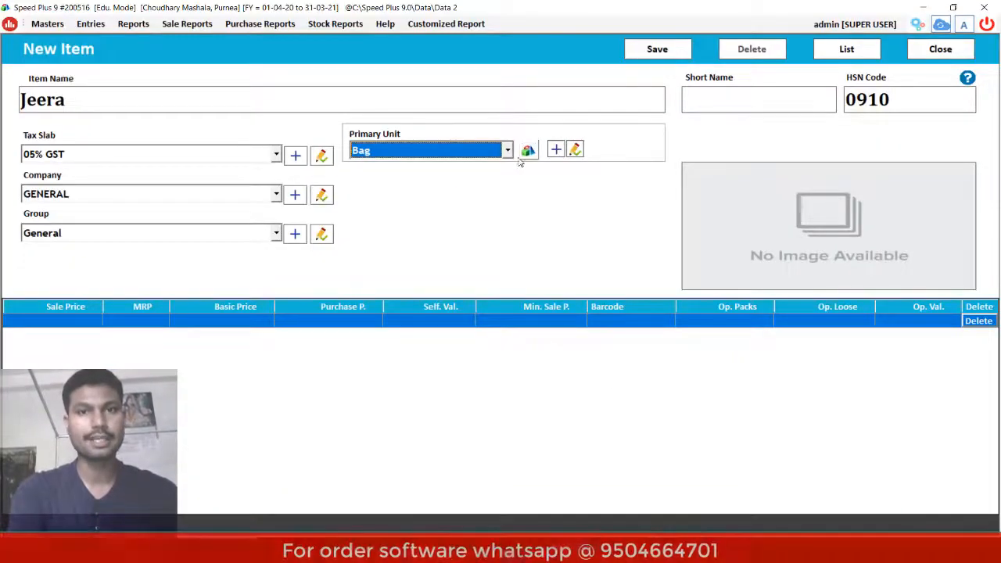
- Set Jeera's primary unit to Kgs. instead of Bag
key("k")
key("g")
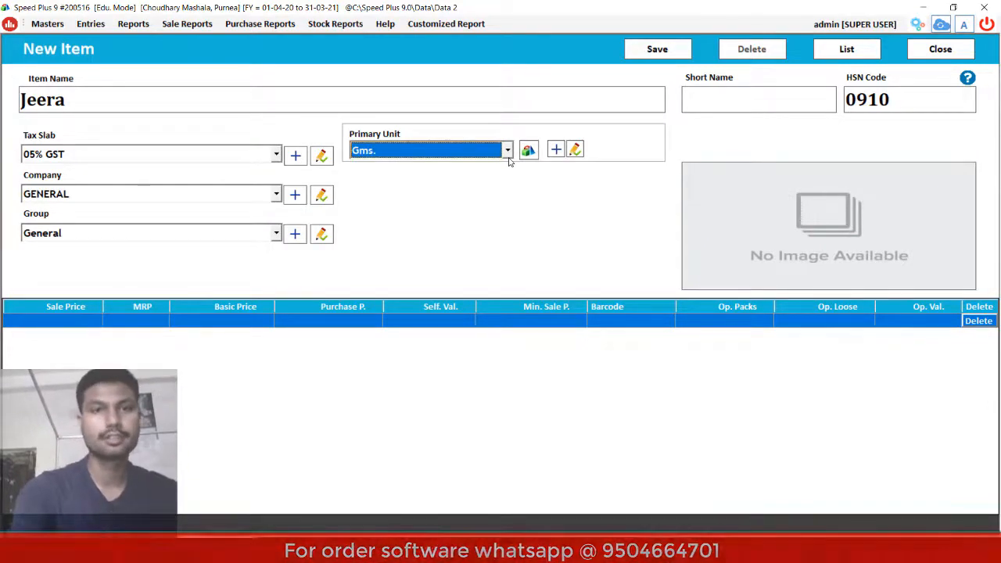
key("k")
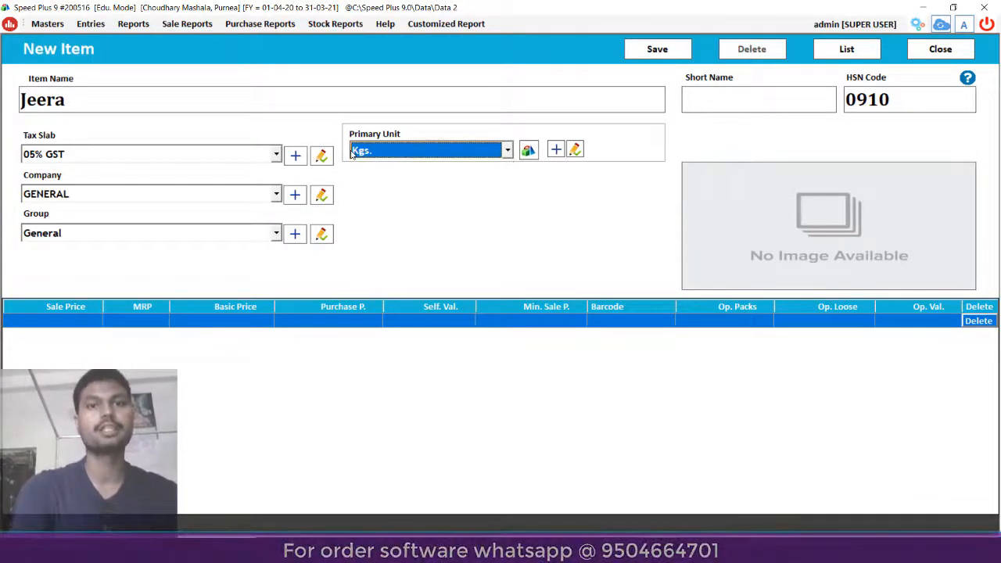
left_click(508, 150)
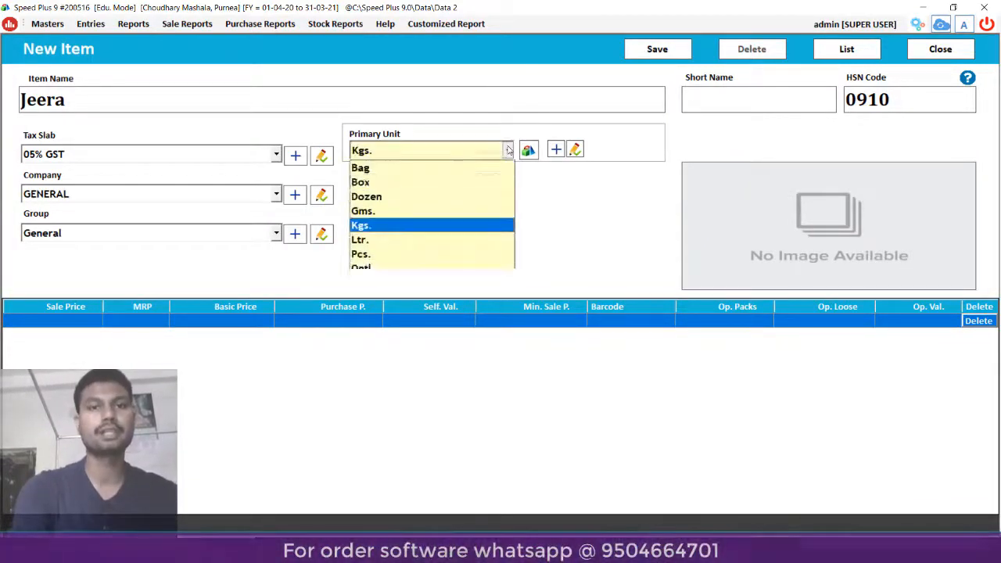
left_click(438, 226)
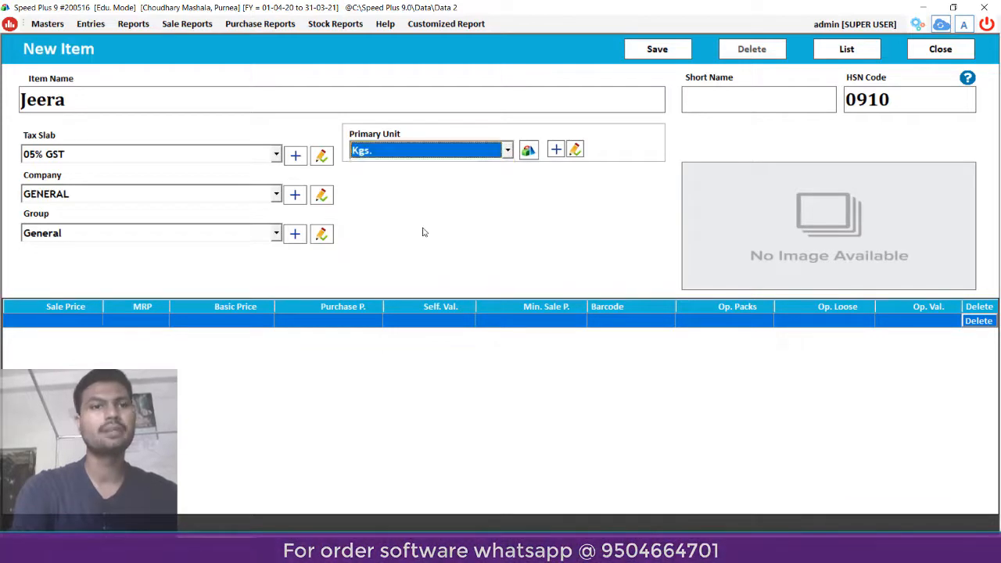
- Add Gms. as the alternate unit with conversion factor 1000, priced per Kgs
left_click(528, 151)
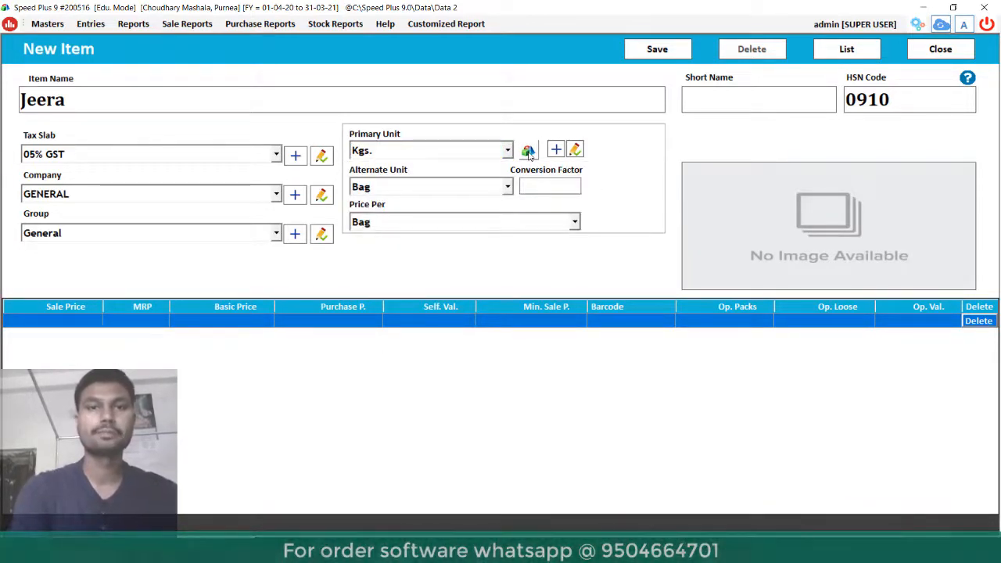
left_click(507, 188)
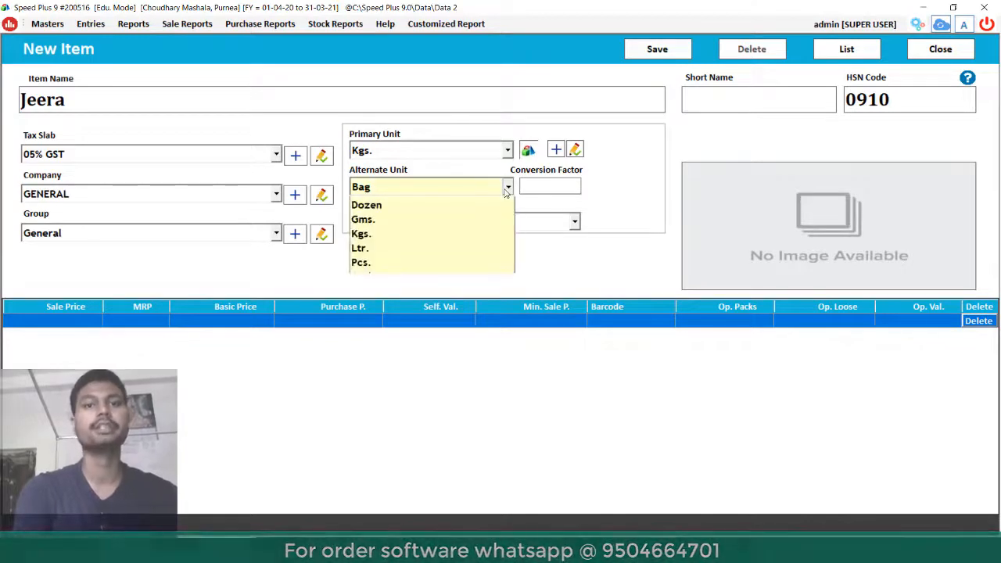
left_click(406, 247)
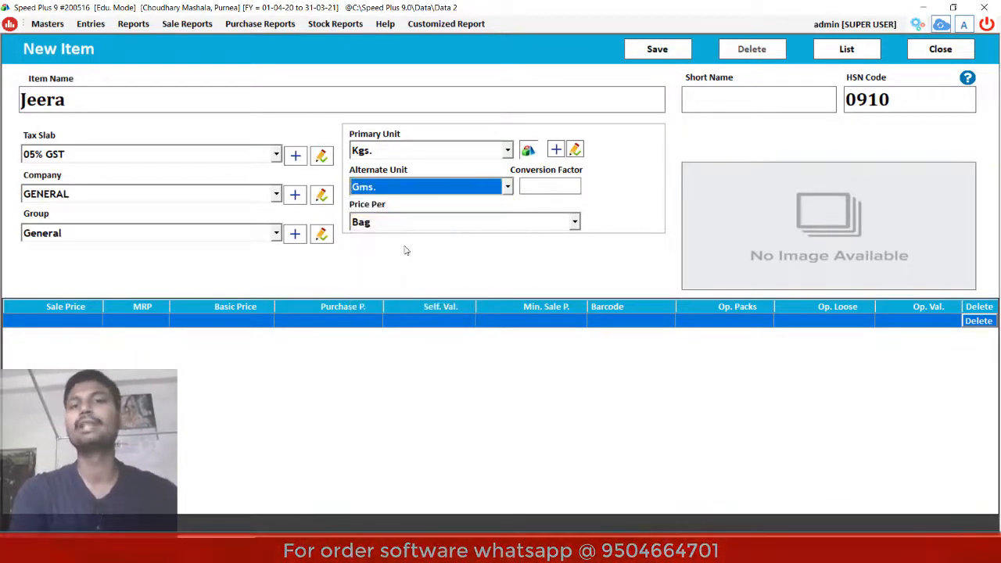
left_click(531, 185)
type("1000")
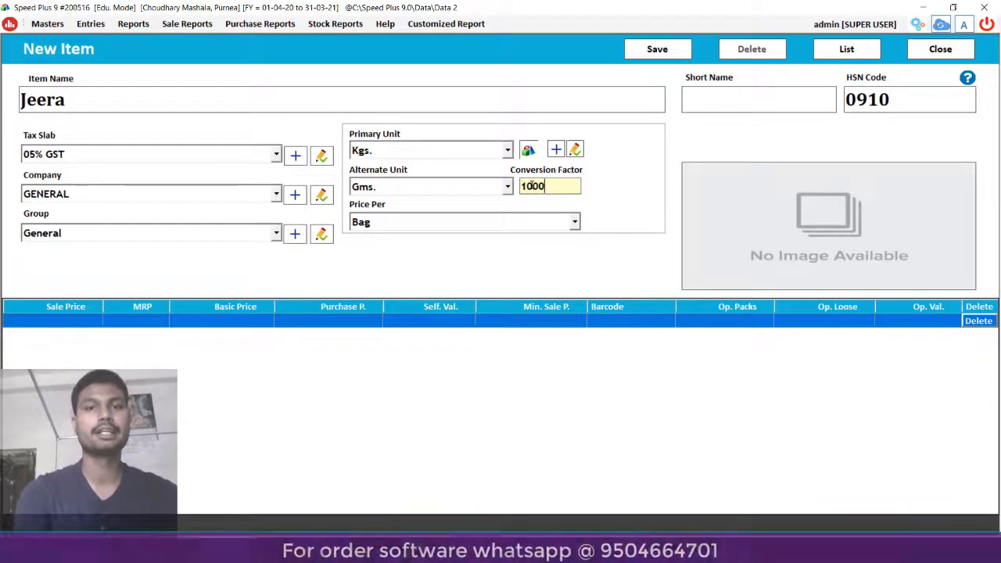
left_click(573, 223)
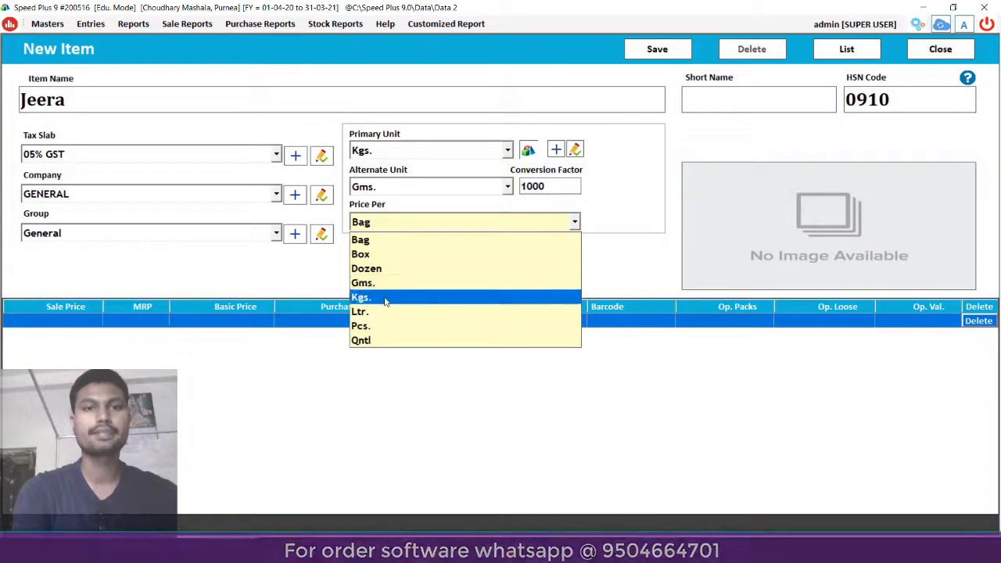
left_click(384, 298)
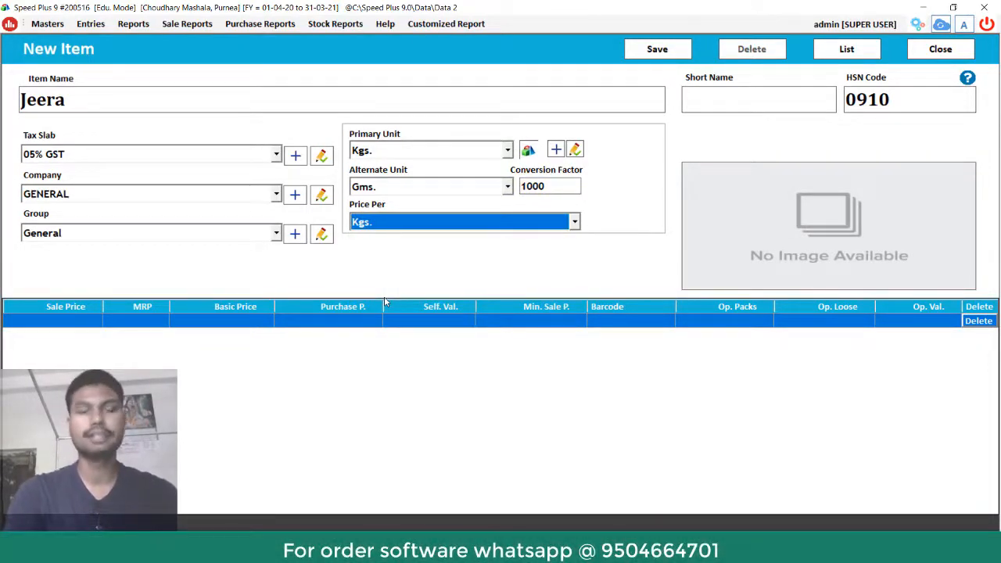
key("Return")
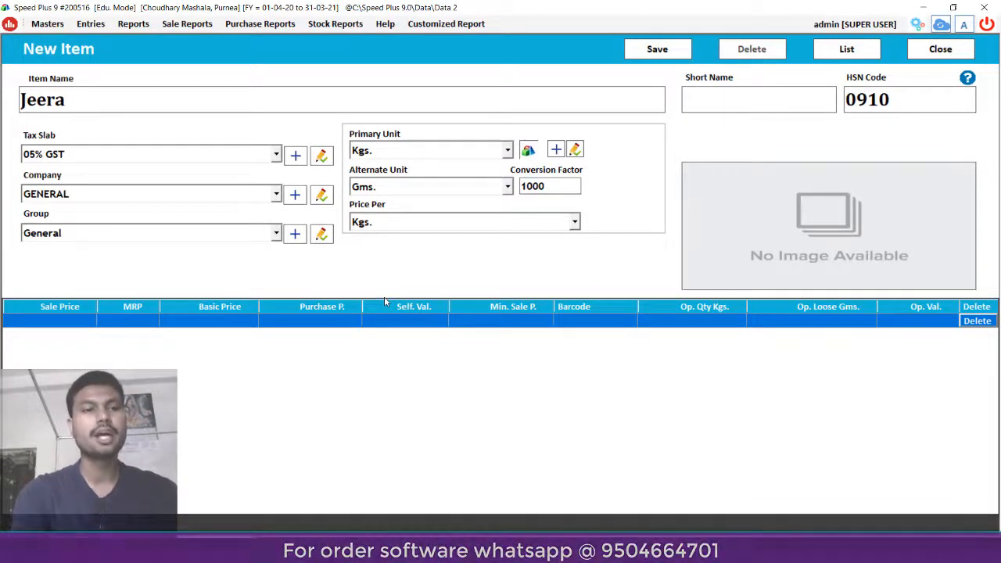
key("Return")
key("Return")
key("Return")
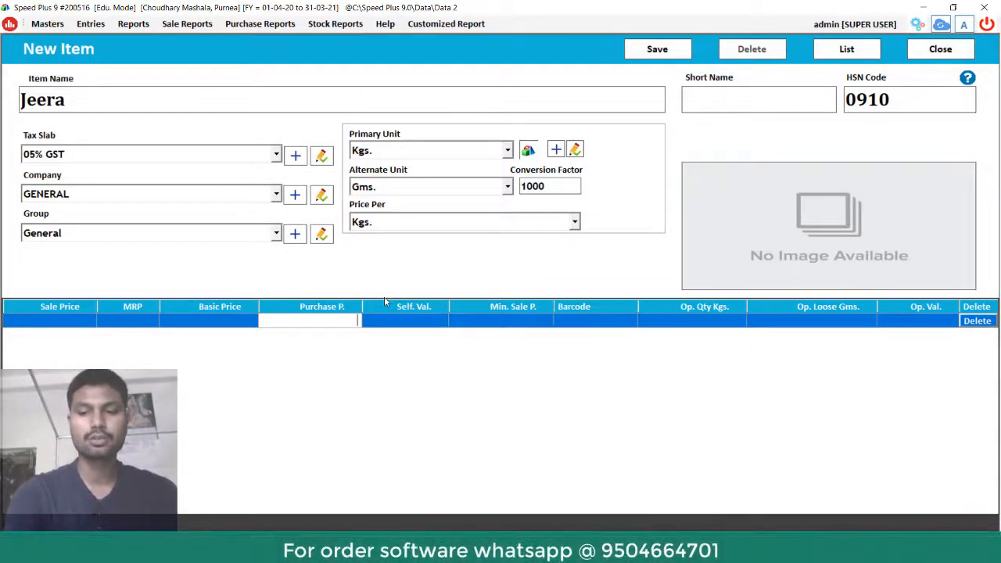
- Enter purchase price 220 and opening quantity 40 Kgs, then save Jeera and dismiss the confirmation
type("20")
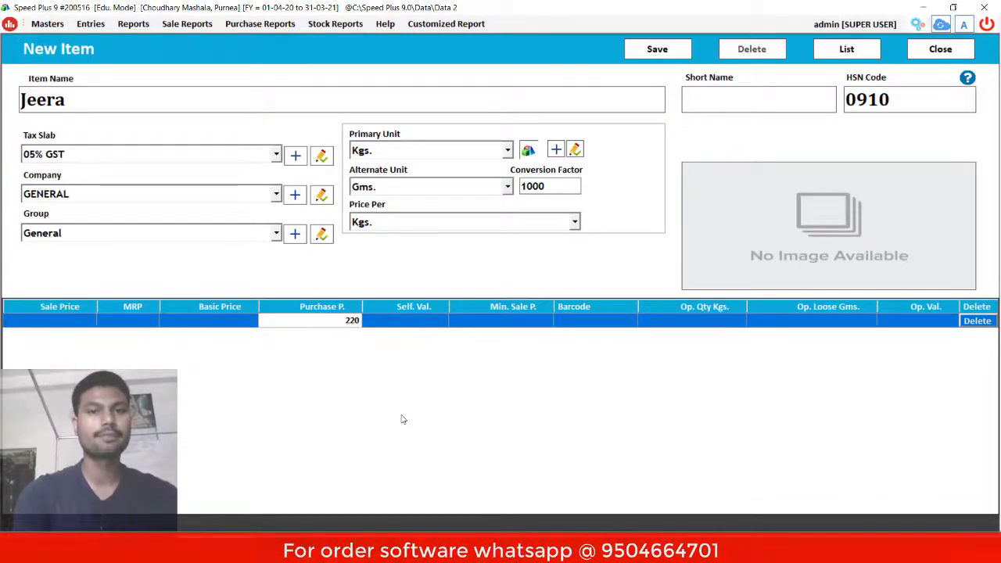
key("Return")
key("Return")
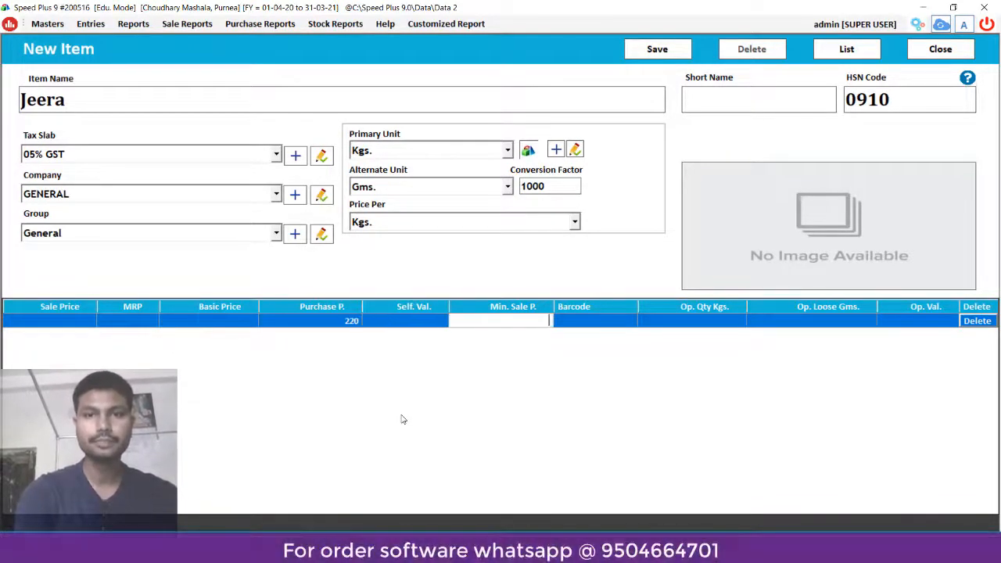
key("Return")
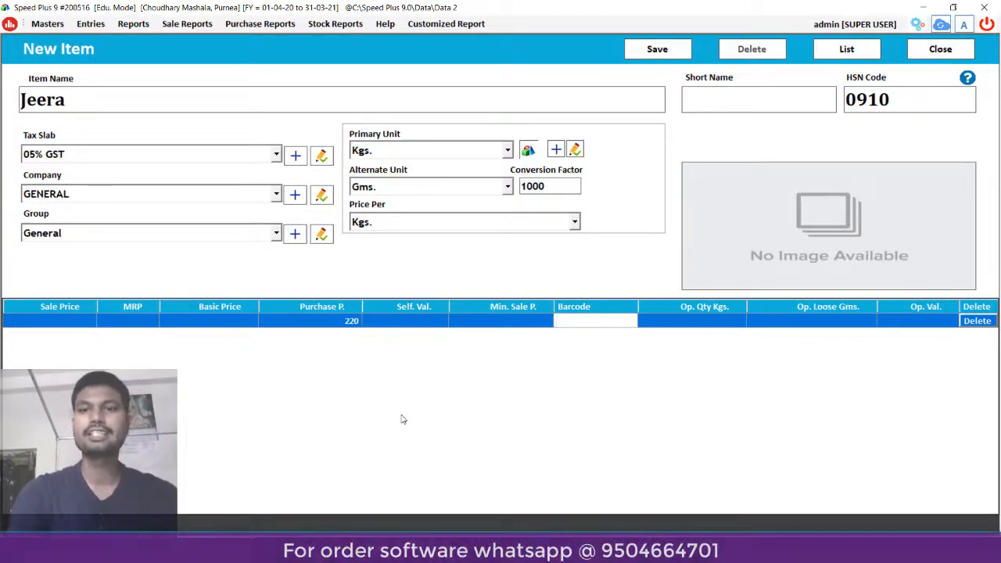
key("Return")
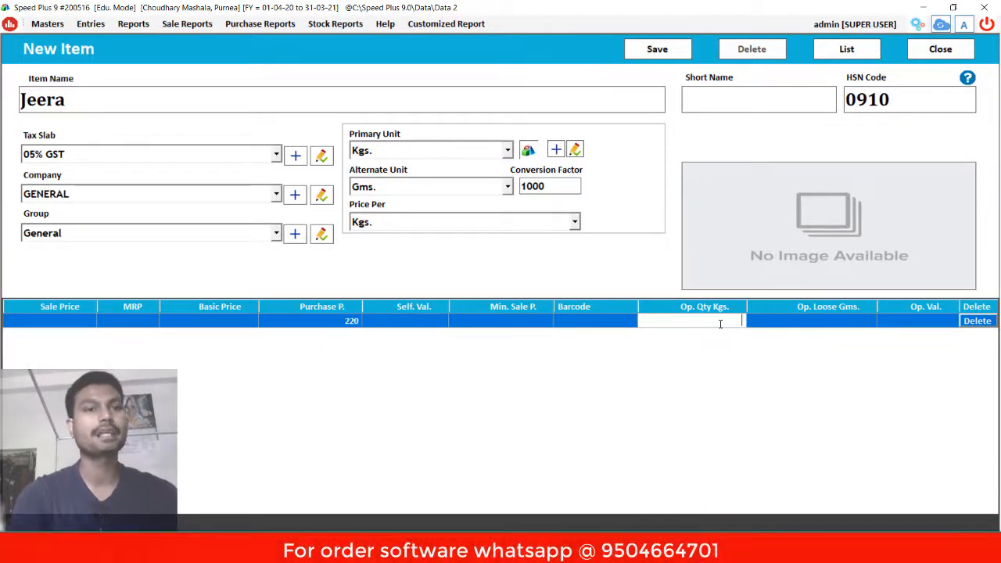
type("40")
key("Return")
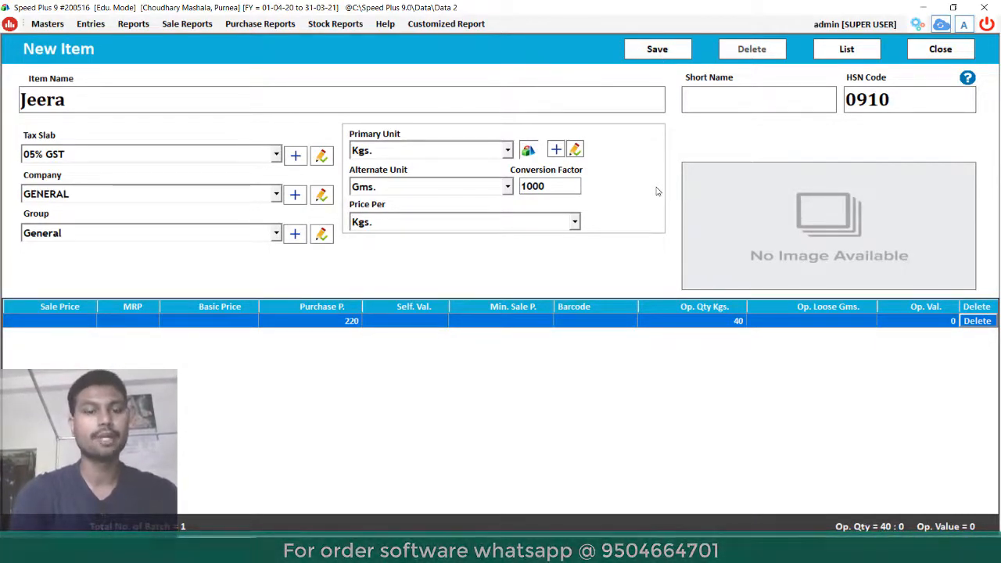
key("alt")
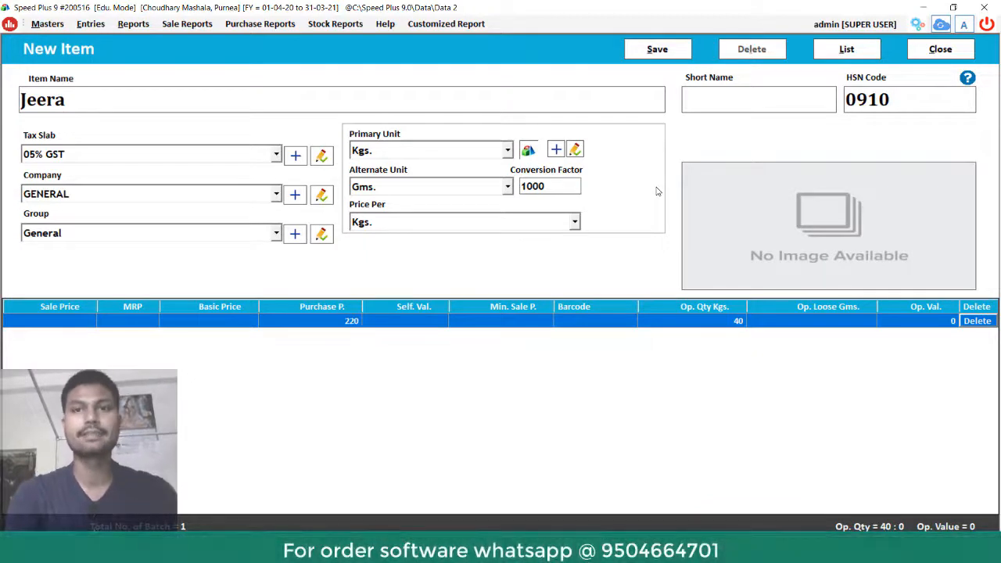
key("alt+s")
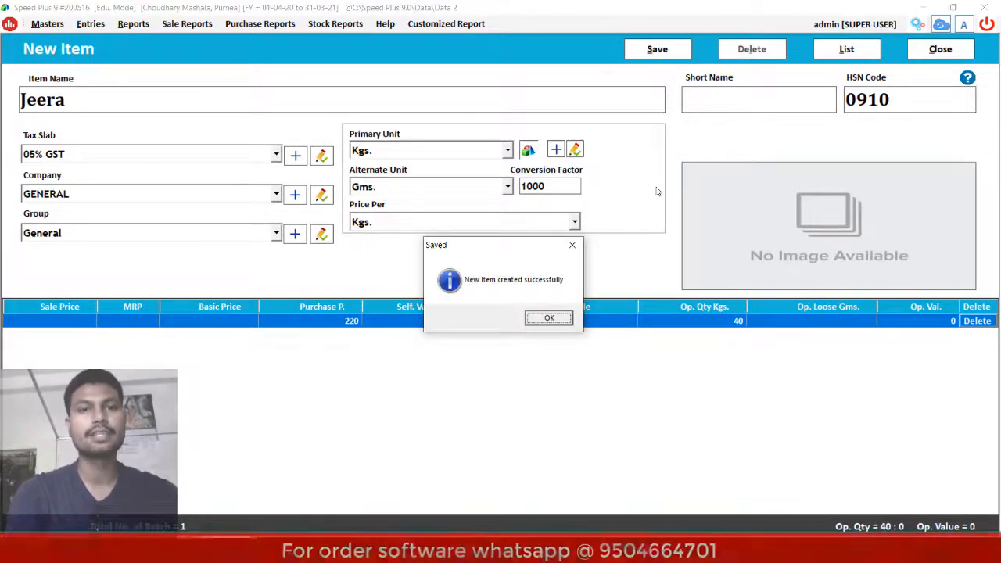
key("Return")
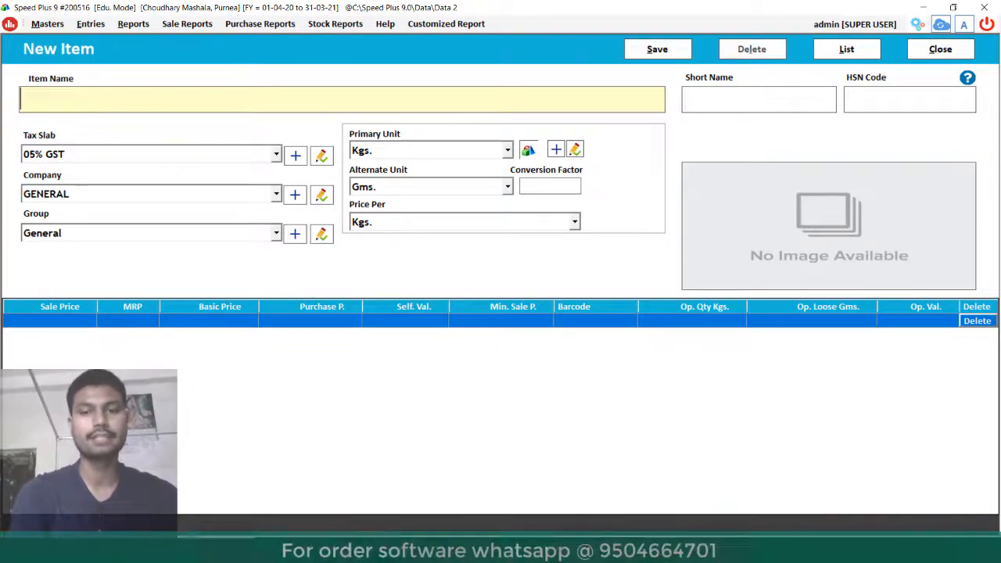
- Check the spice list, then start item Kali Ilayachi with HSN code 0910 and Kgs. unit
key("alt+Tab")
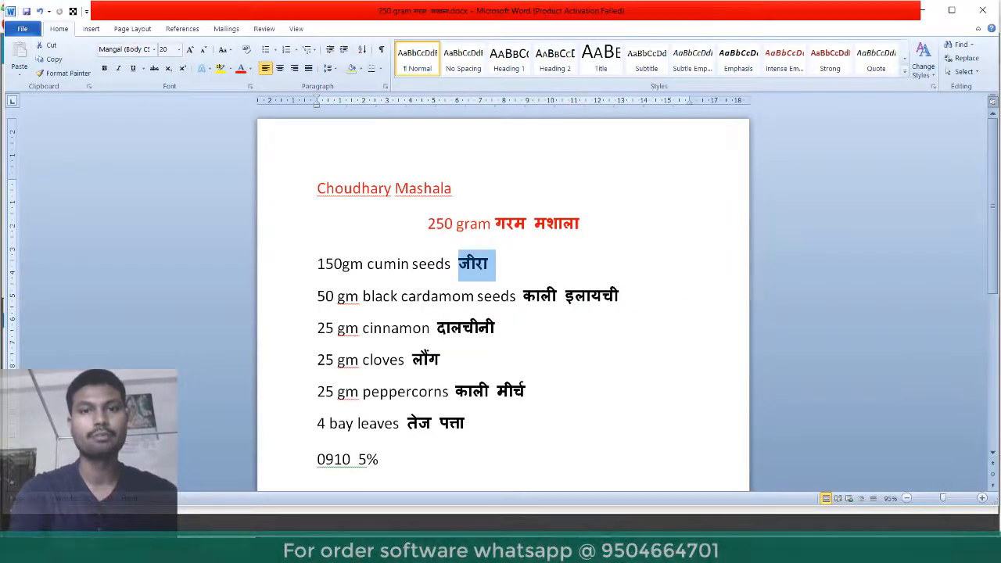
key("alt+Tab")
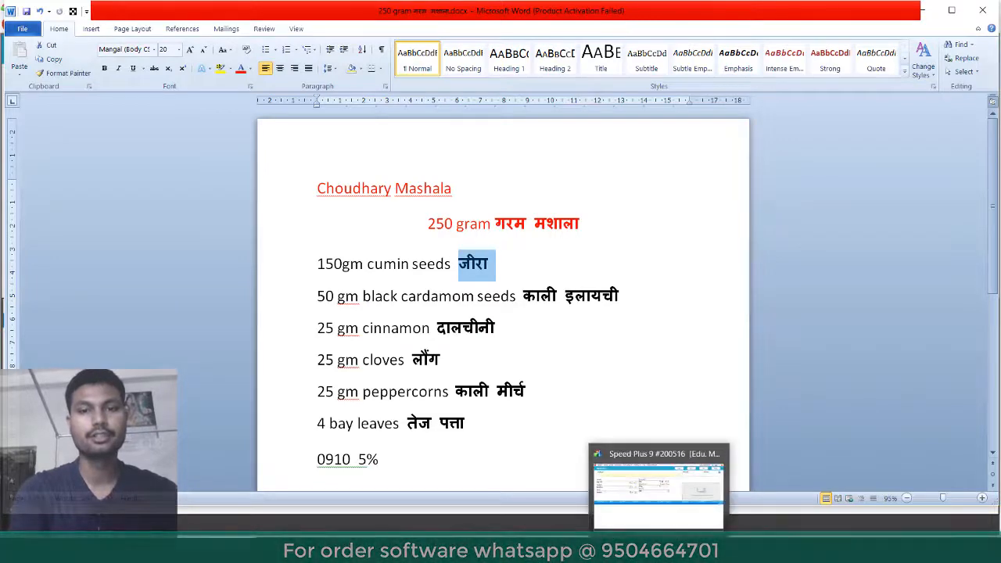
type("Ka")
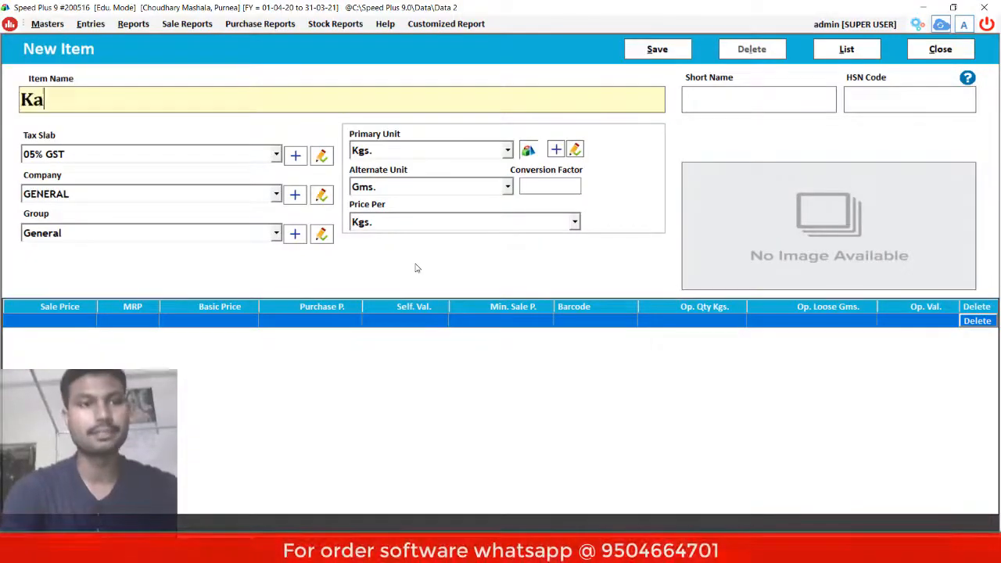
type("li I")
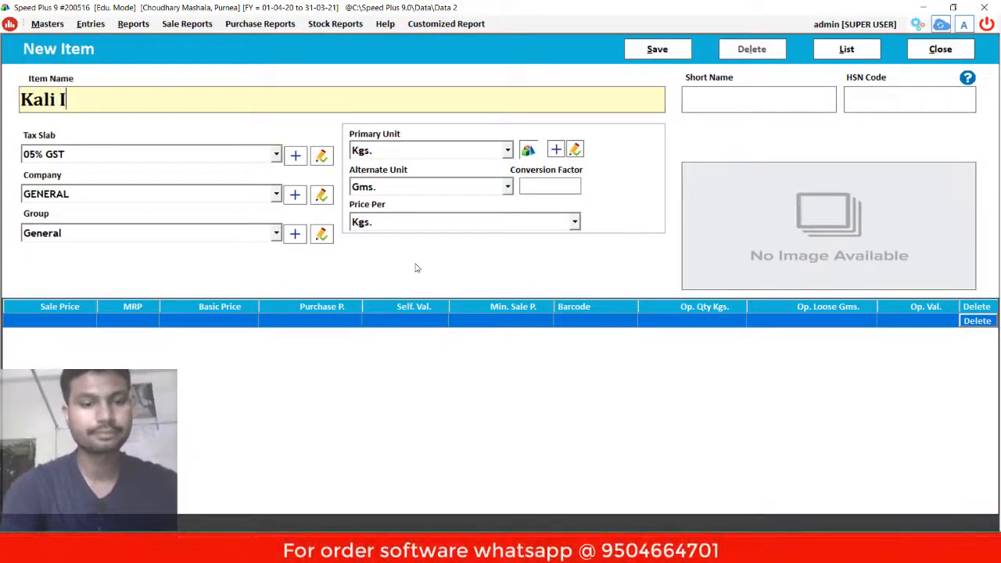
type("layachi")
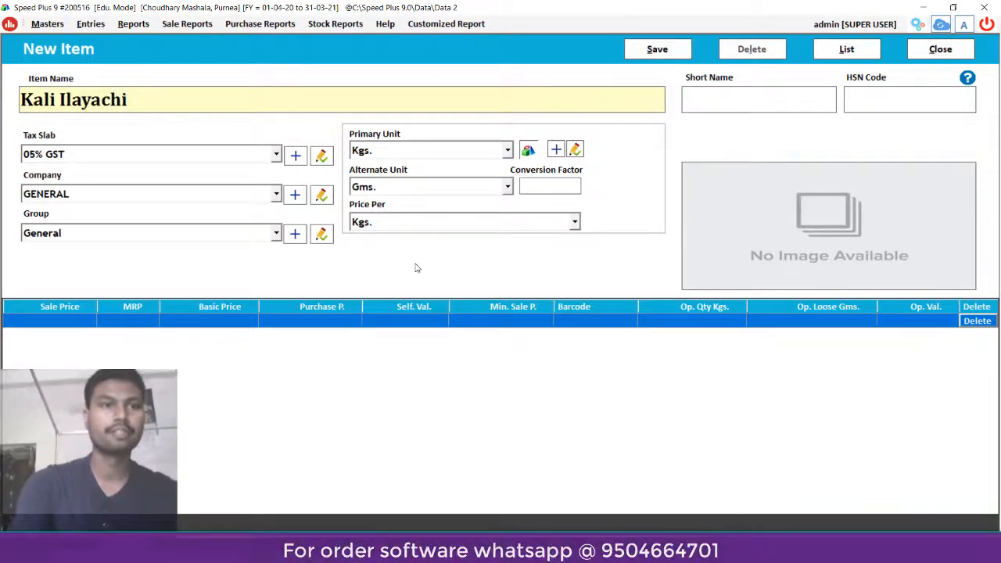
key("Return")
key("Return")
type("0910")
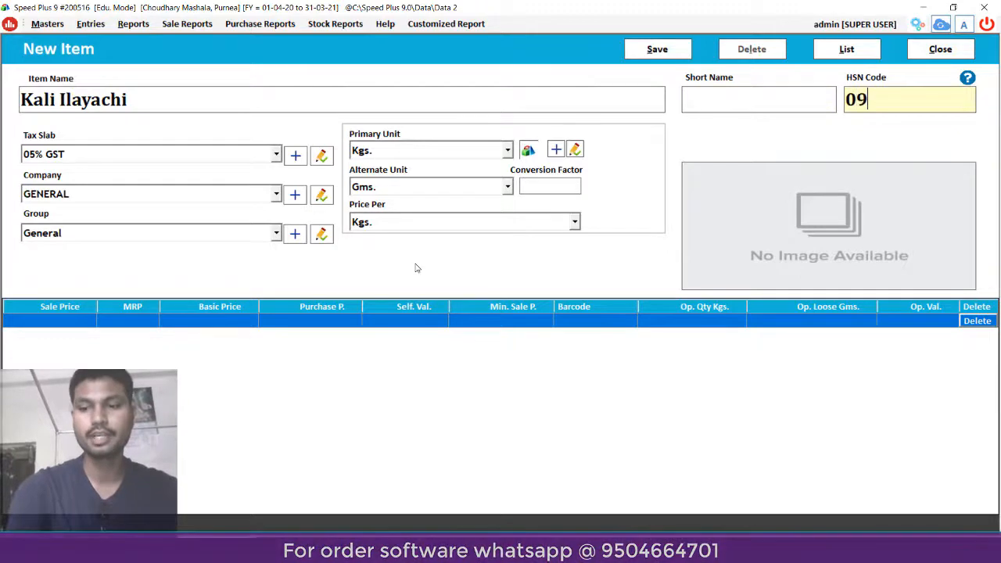
key("Return")
key("Return")
key("Return")
key("Return")
key("Return")
key("Return")
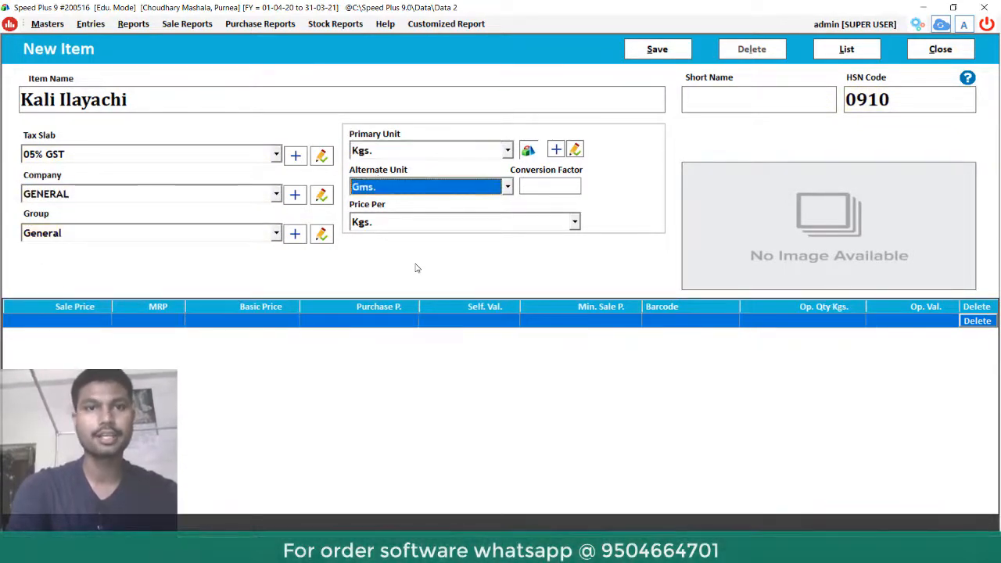
key("Return")
- Set conversion factor 1000 and purchase price 300, then save Kali Ilayachi
type("1000")
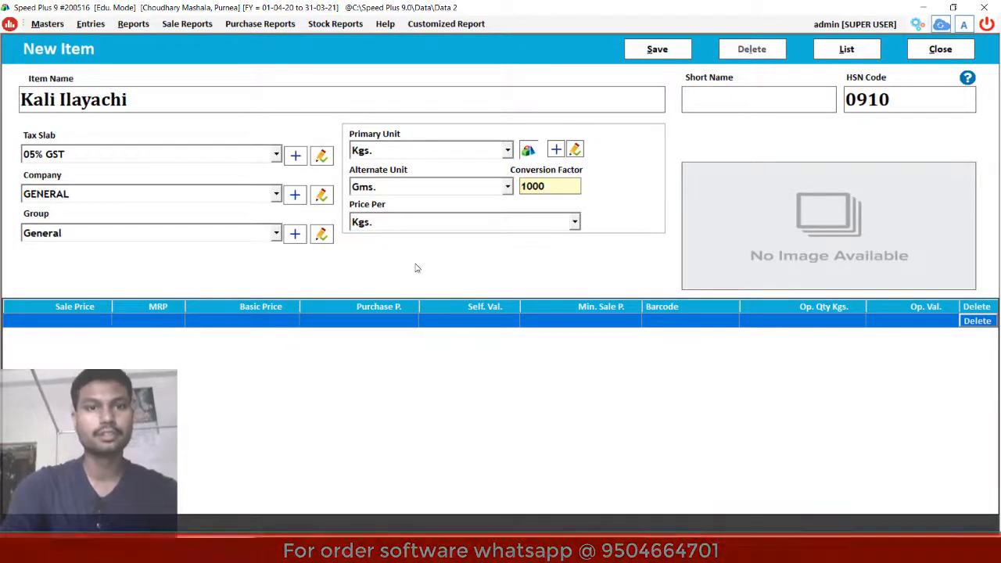
key("Return")
key("Return")
key("Return")
key("Return")
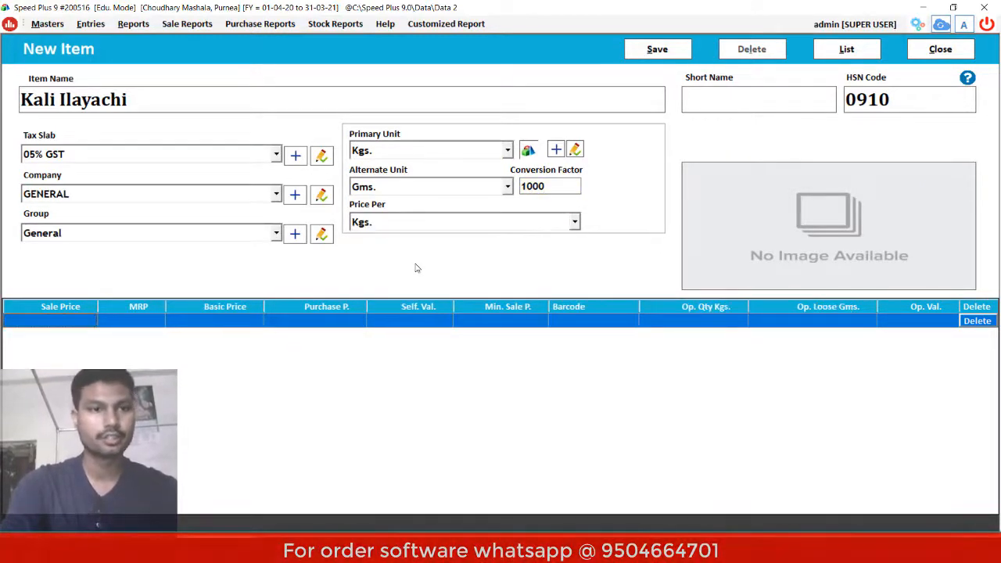
key("Return")
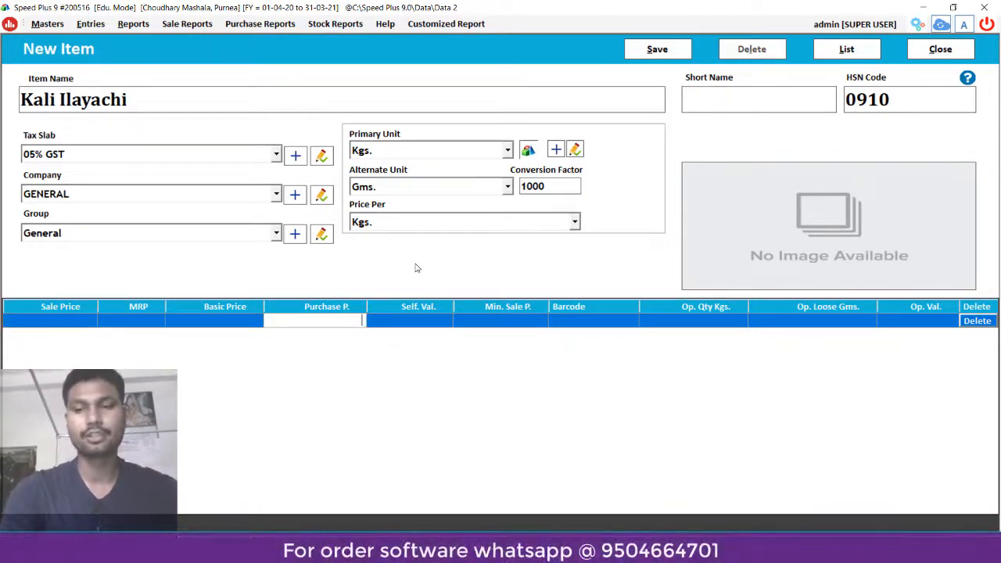
type("300")
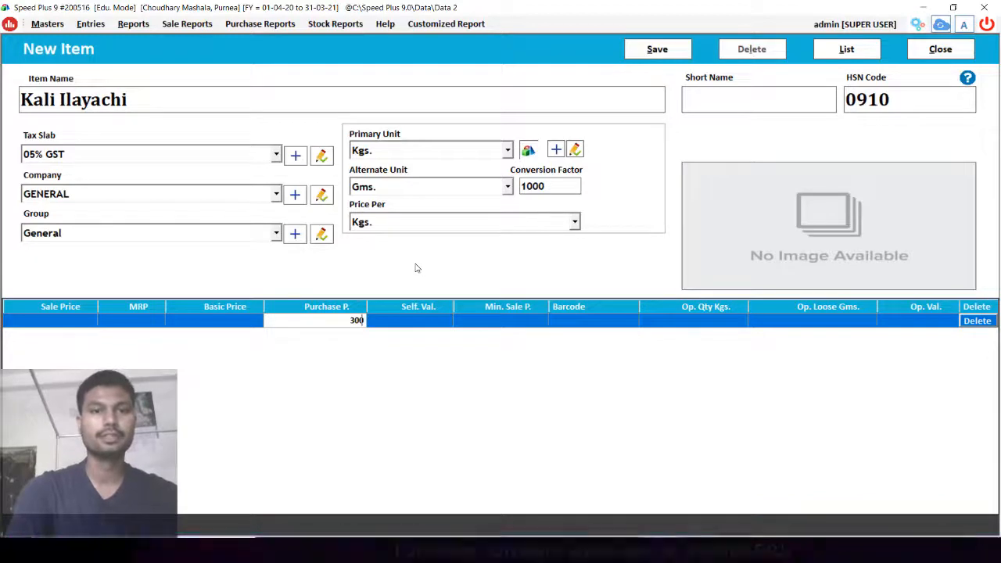
key("Return")
key("Return")
key("Return")
key("Return")
key("Return")
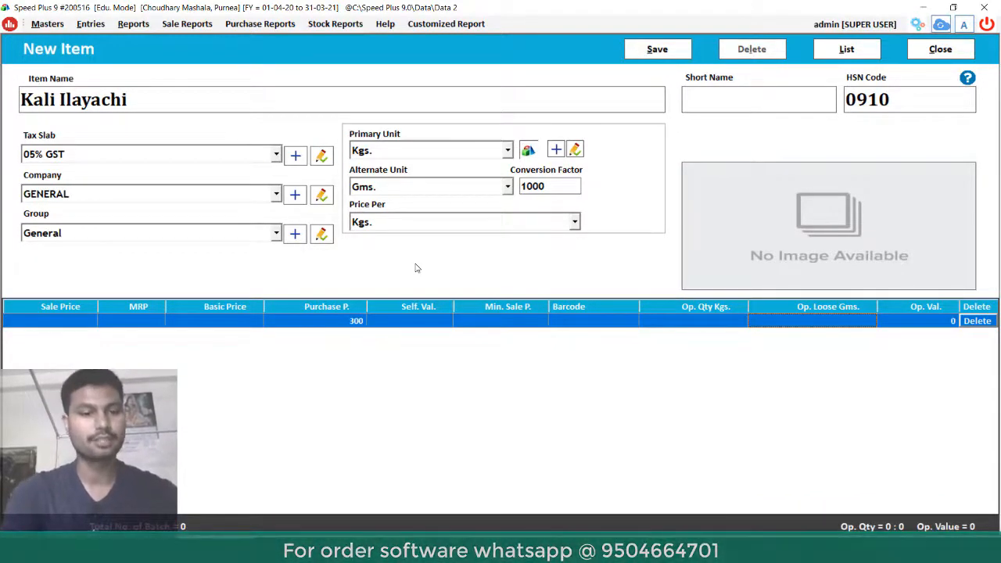
key("ctrl+s")
key("Return")
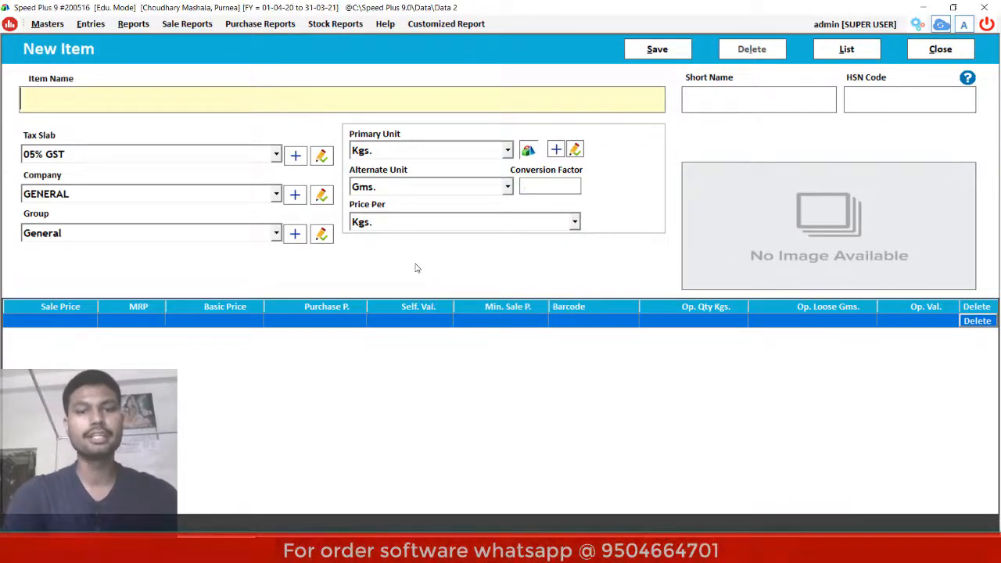
- Check the spice list, then enter new item Daalchini with HSN code 0910
key("alt+Tab")
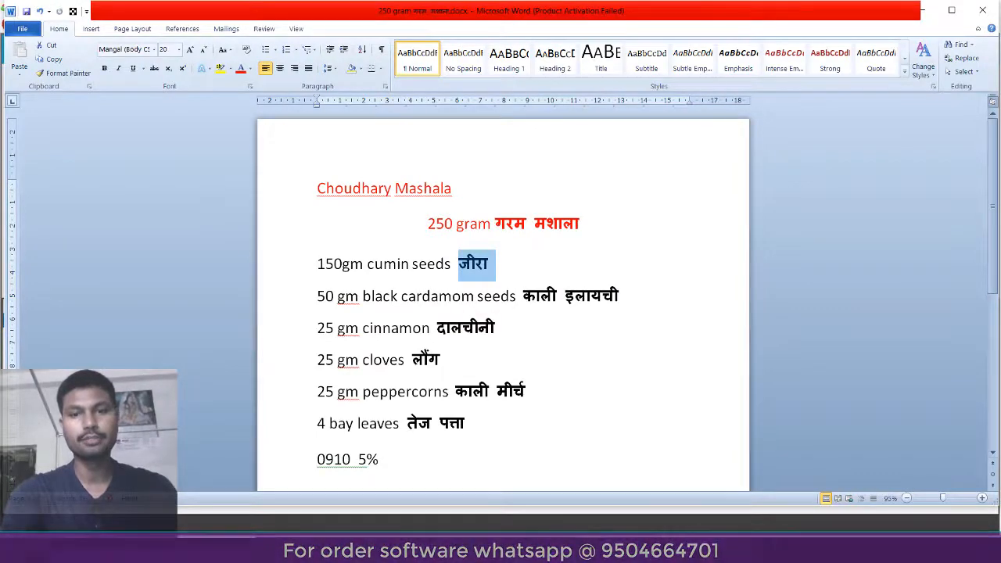
key("alt+Tab")
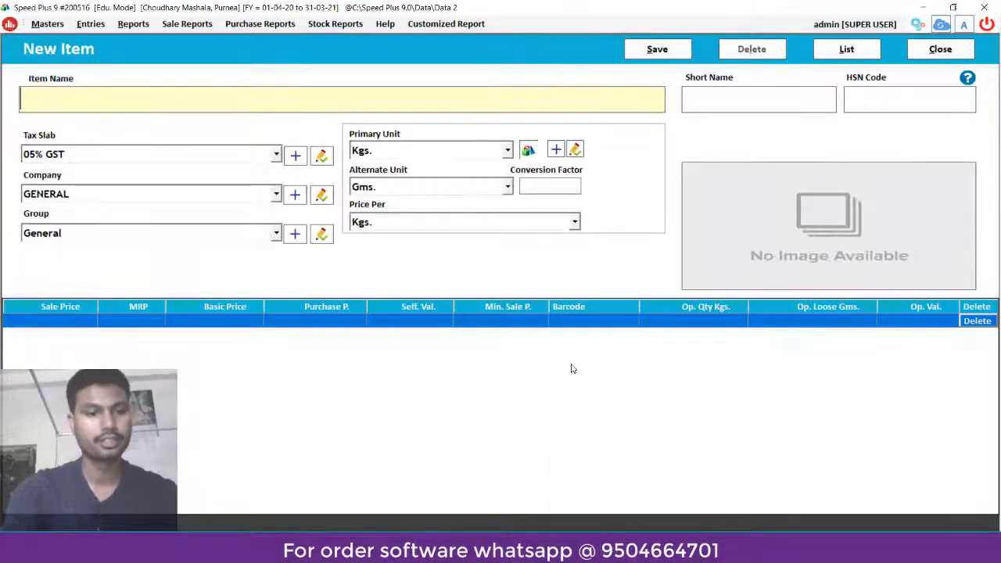
type("Daal")
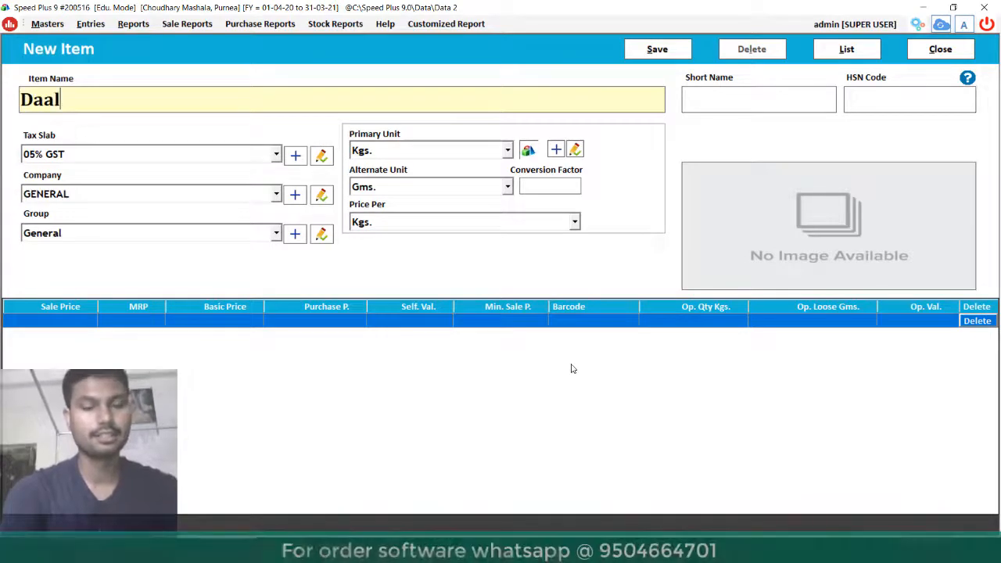
type("chini")
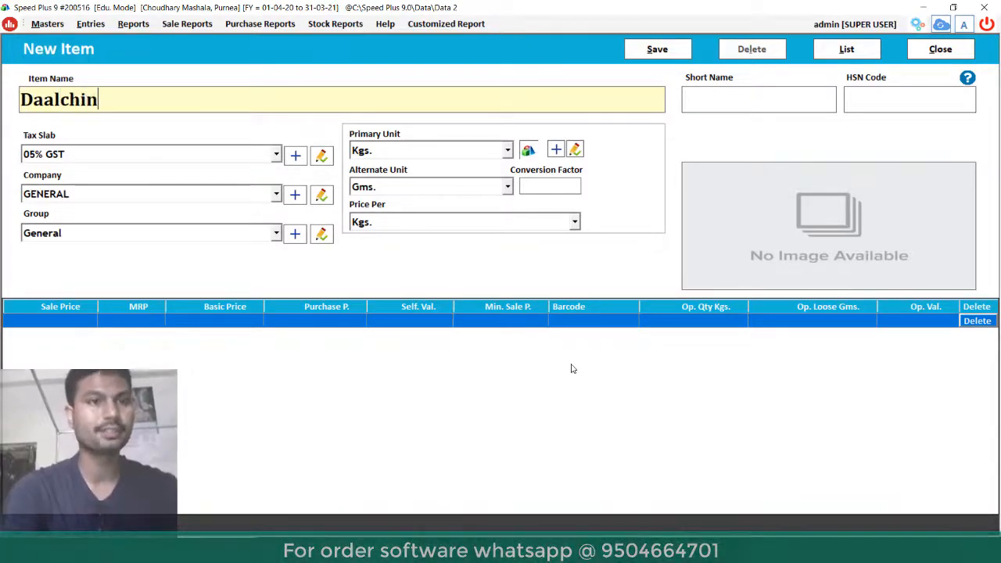
key("Return")
key("Return")
type("0910")
key("Return")
key("Return")
key("Return")
key("Return")
key("Return")
key("Return")
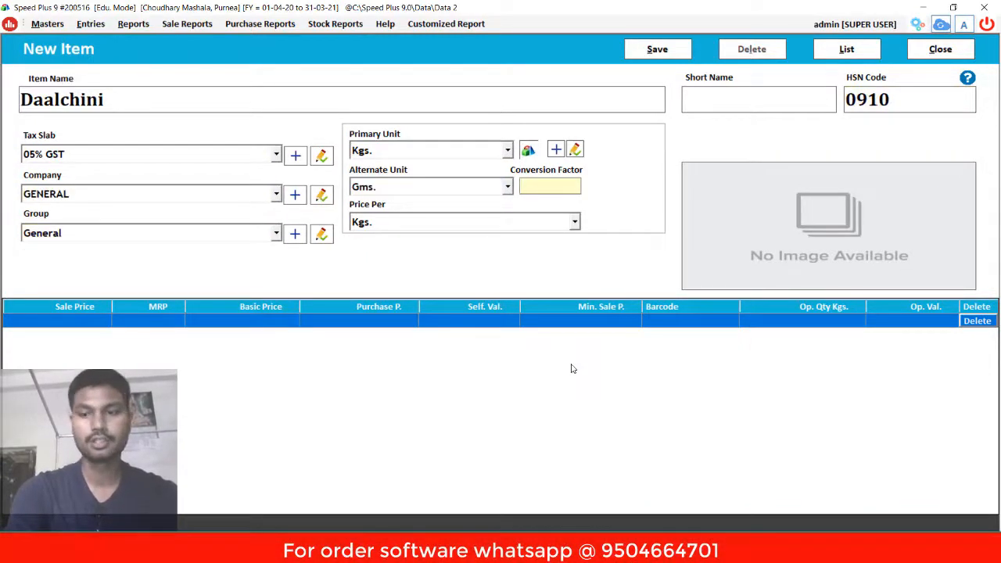
- Keep conversion factor 1000, enter purchase price 550, and save Daalchini
key("Return")
key("Return")
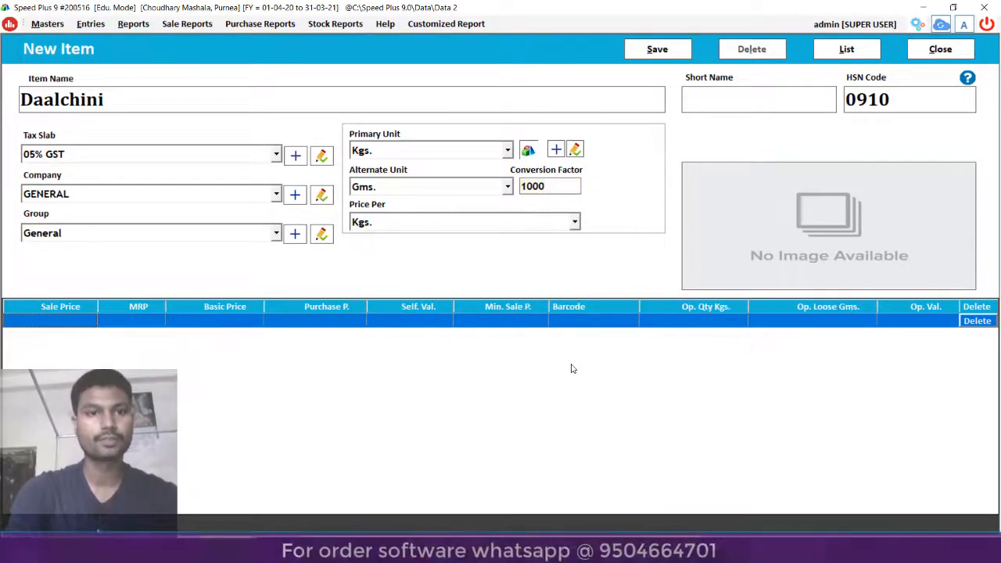
key("Return")
key("Return")
key("Return")
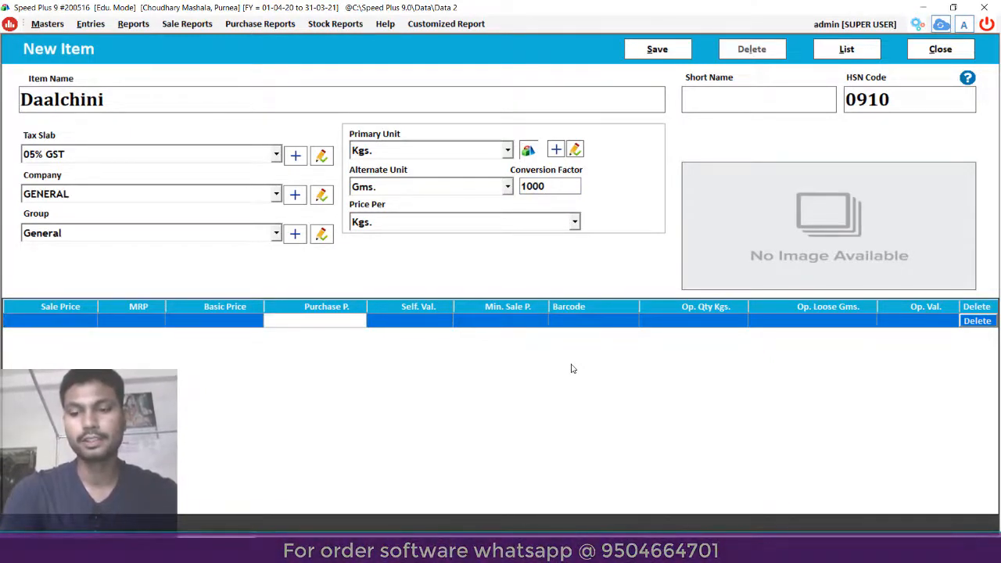
type("550")
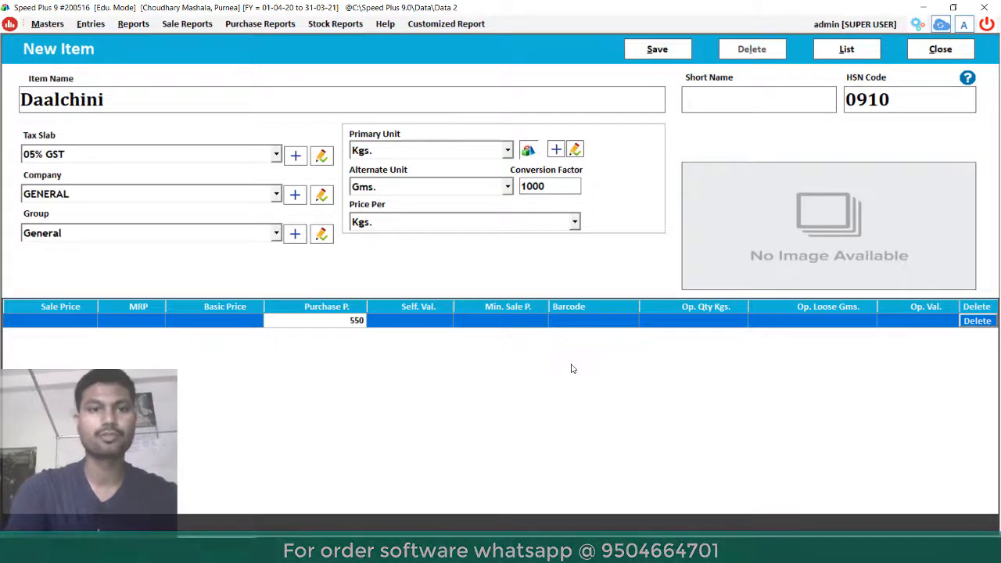
key("Return")
key("Return")
key("Return")
key("Return")
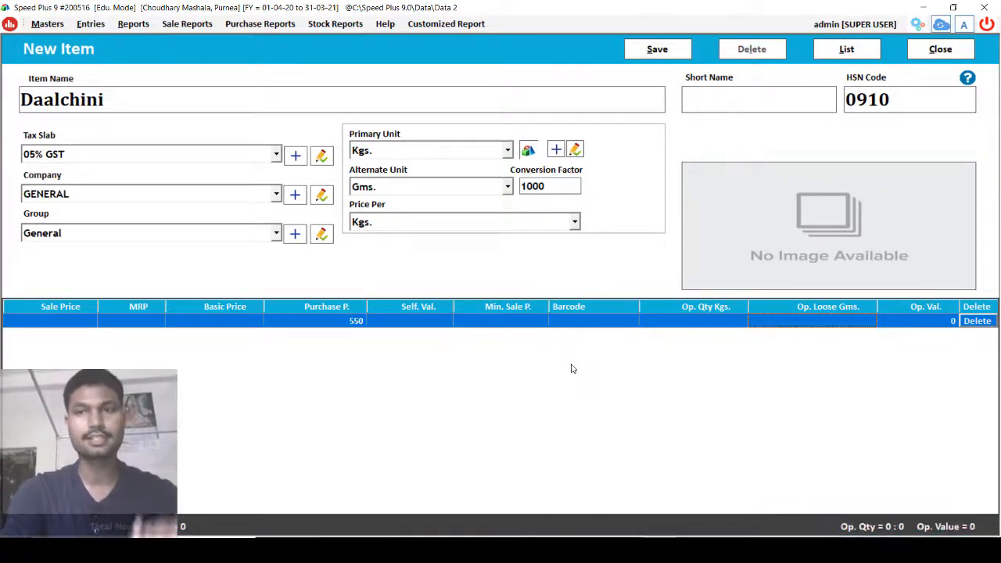
key("alt+s")
key("Return")
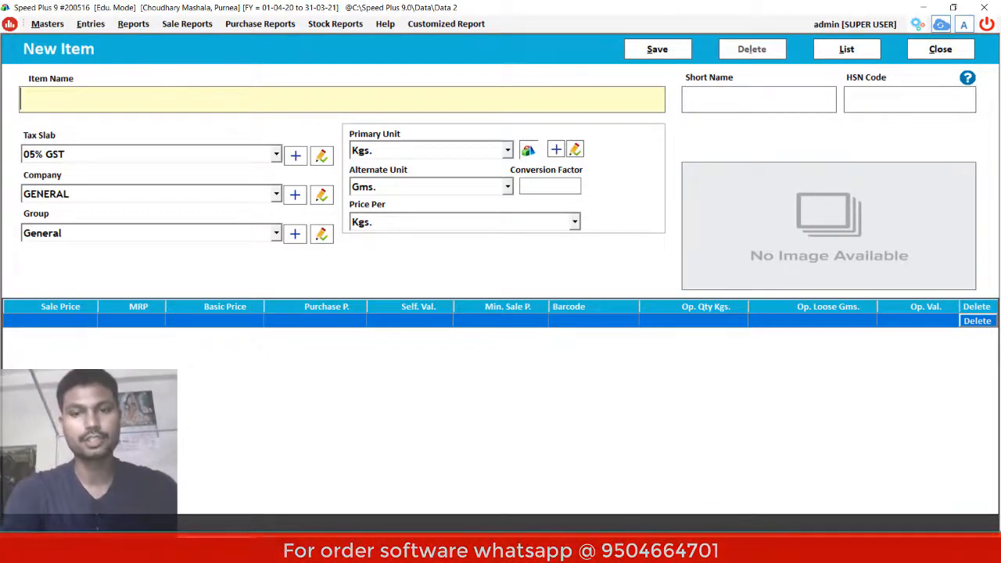
- Check the spice list, then name the new item Laung with HSN code 0910
mouse_move(592, 547)
left_click(592, 487)
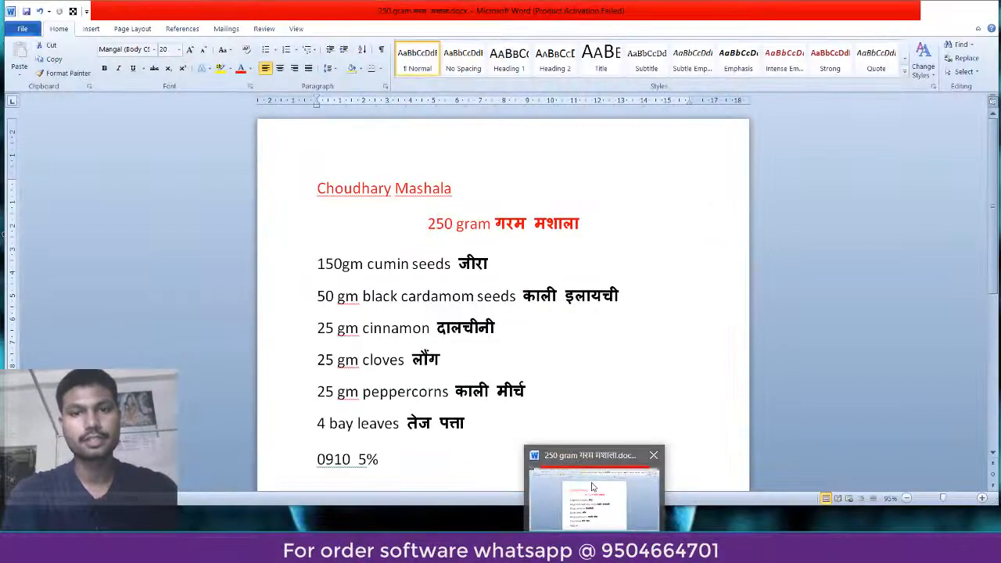
key("alt+Tab")
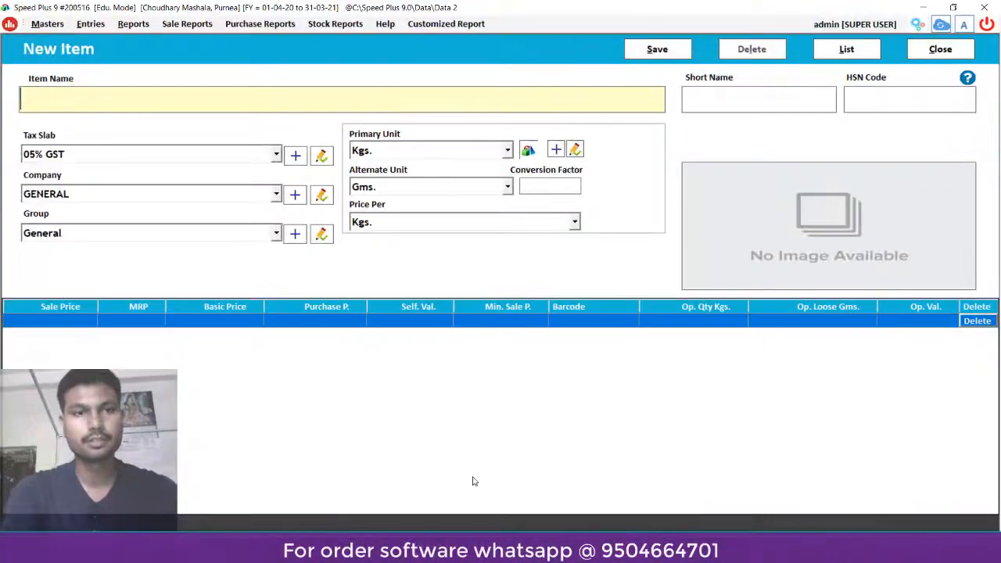
type("L")
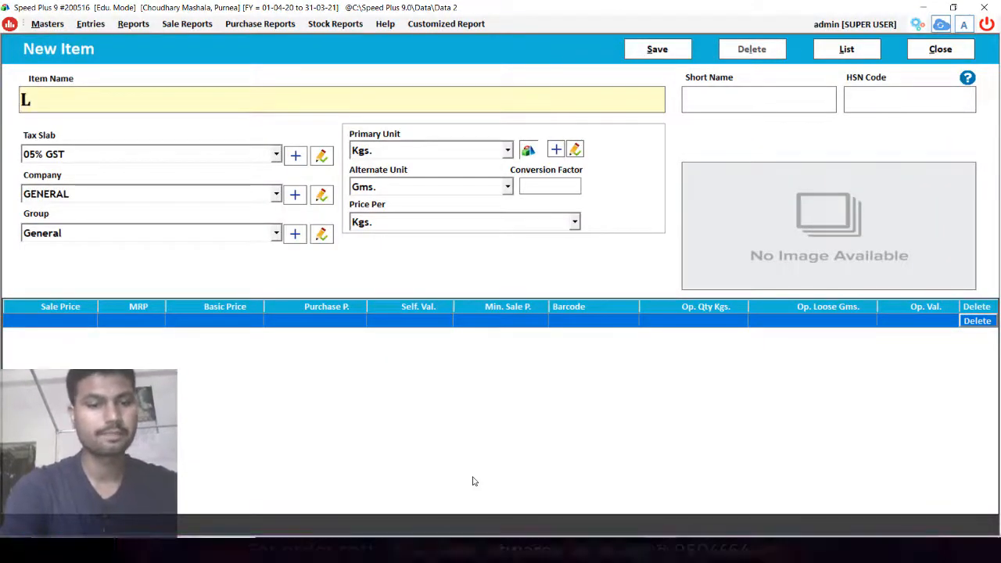
type("aunf")
key("BackSpace")
type("g")
key("Return")
key("Return")
type("0910")
- Enter conversion factor 1000 and purchase price 470, then save Laung
key("Return")
key("Return")
key("Return")
key("Return")
key("Return")
type("1000")
key("Return")
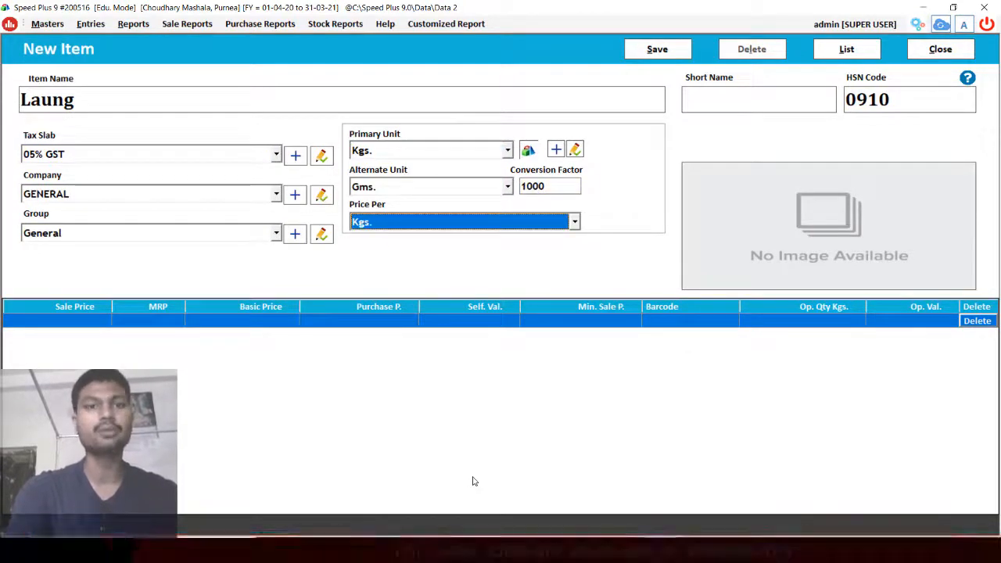
key("Return")
key("Return")
key("Return")
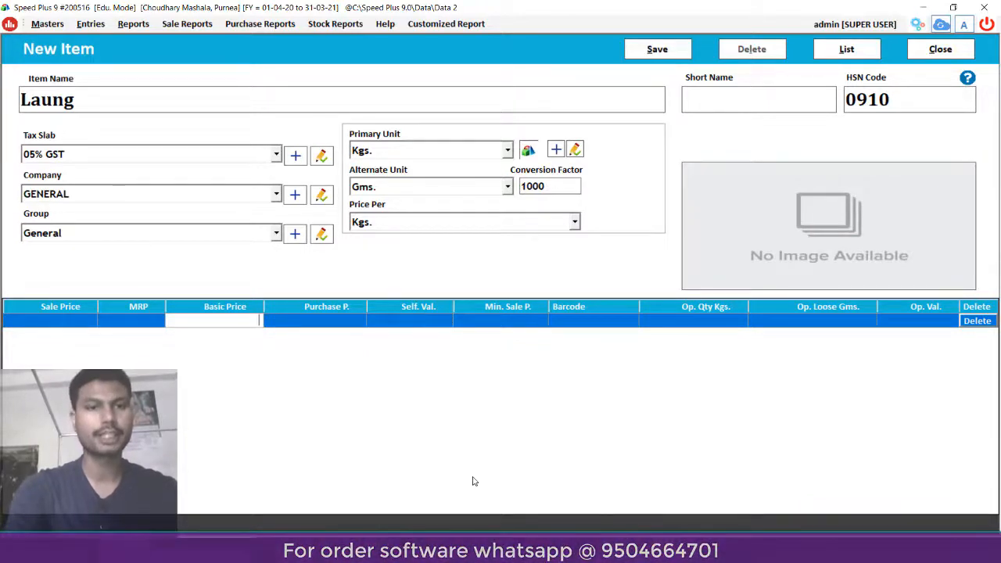
key("Return")
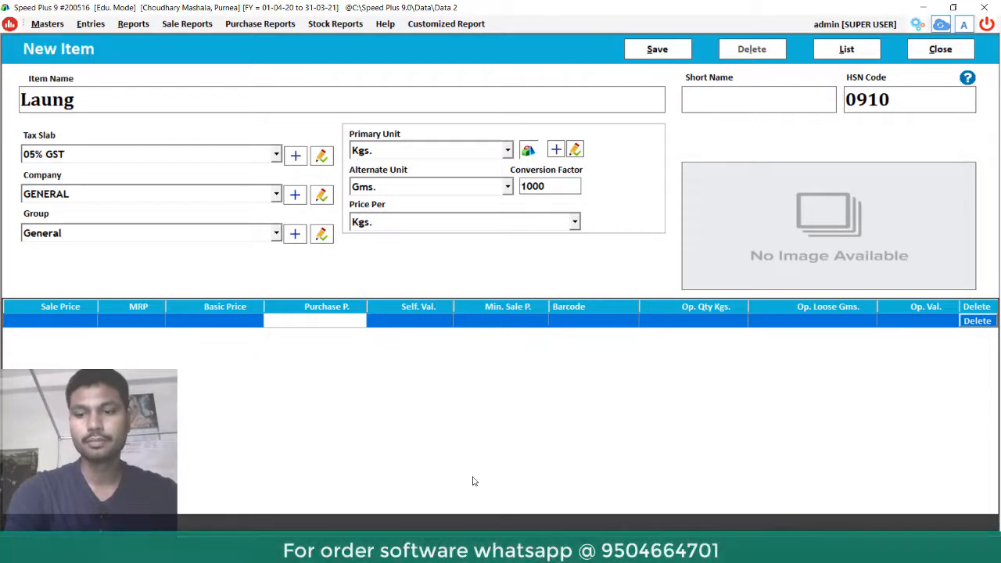
type("470")
key("Return")
key("Return")
key("Return")
key("Return")
key("Return")
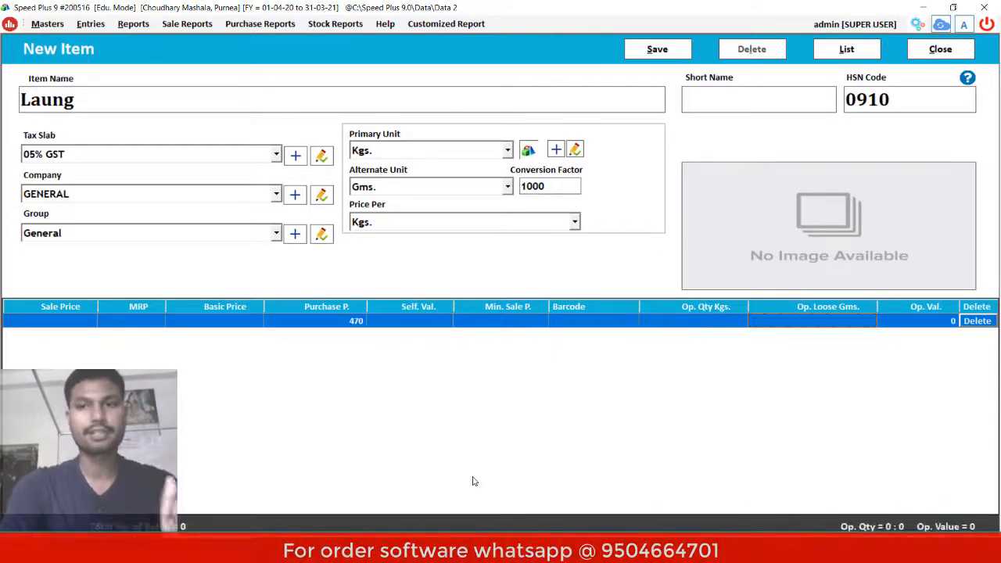
key("Return")
key("Return")
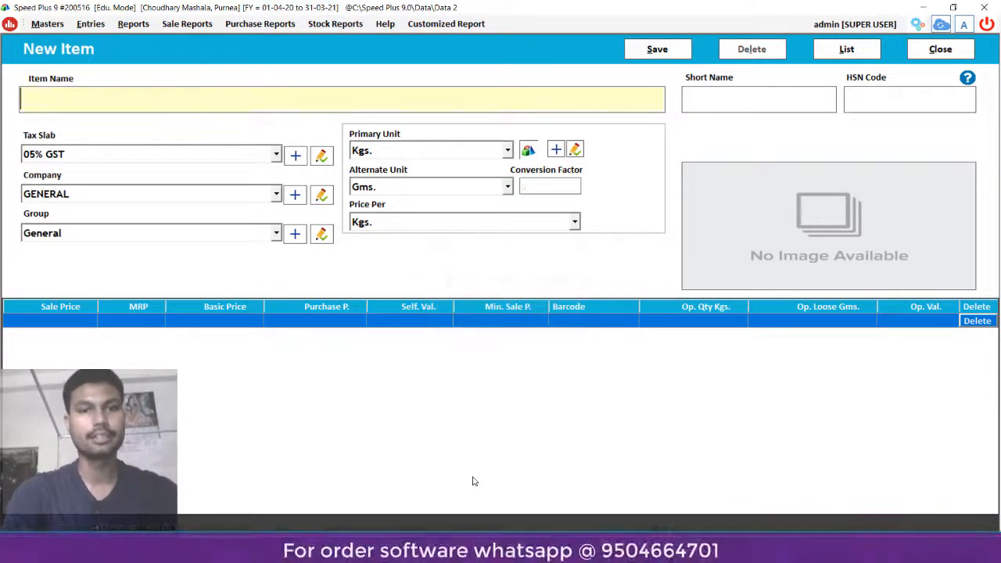
- Enter new item Kali Mirch with HSN code 0910
mouse_move(596, 550)
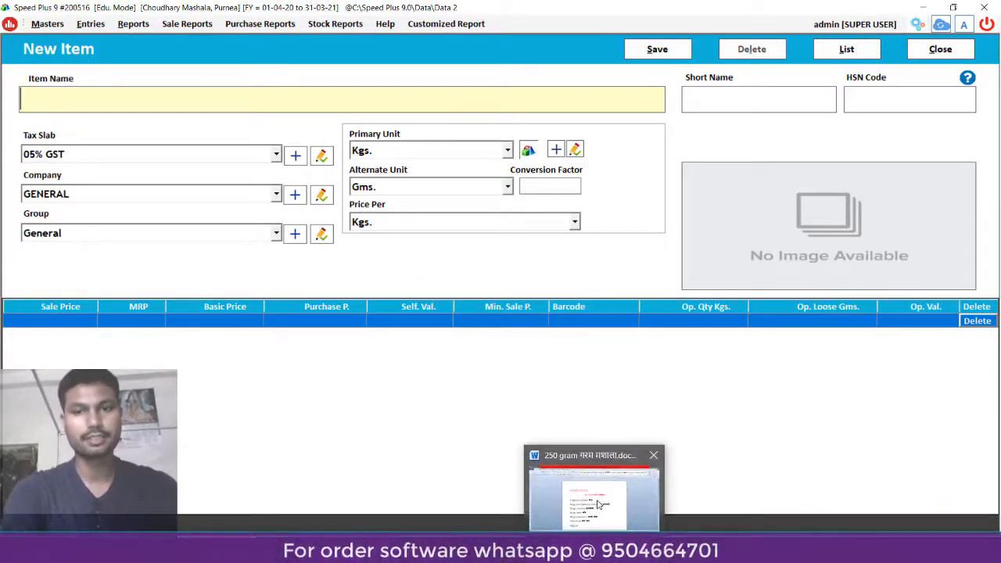
mouse_move(599, 505)
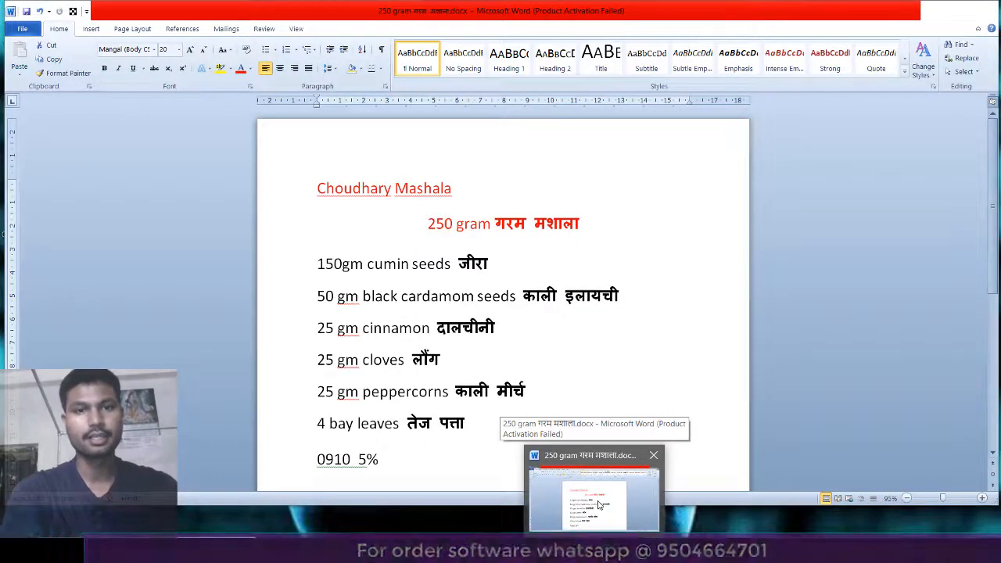
type("Kali Mirch")
key("Return")
key("Return")
type("0910")
key("Return")
key("Return")
key("Return")
key("Return")
key("Return")
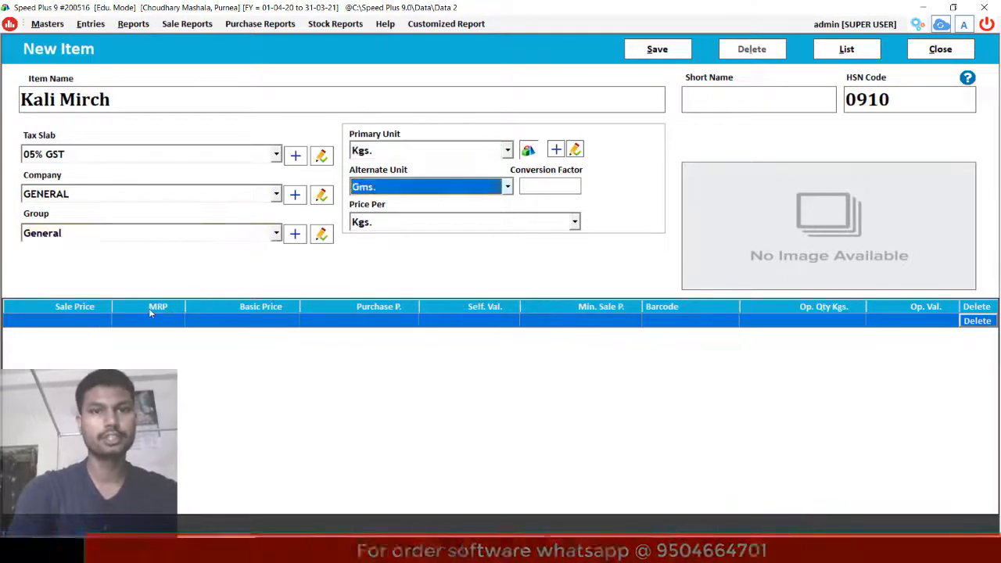
- Set conversion factor 1000 and purchase price 160, then save Kali Mirch
key("Return")
type("1000")
key("Return")
key("Return")
key("Return")
key("Return")
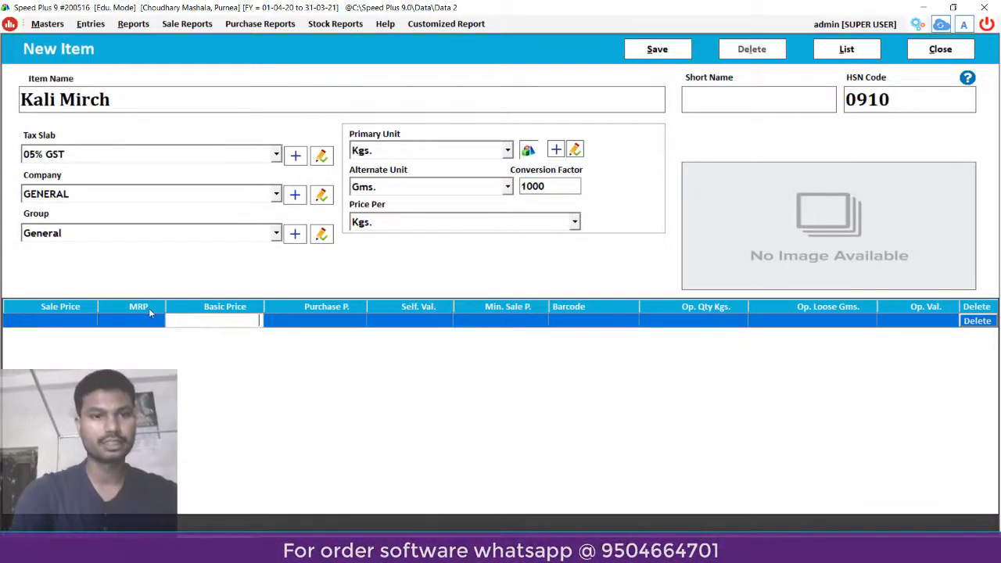
key("Return")
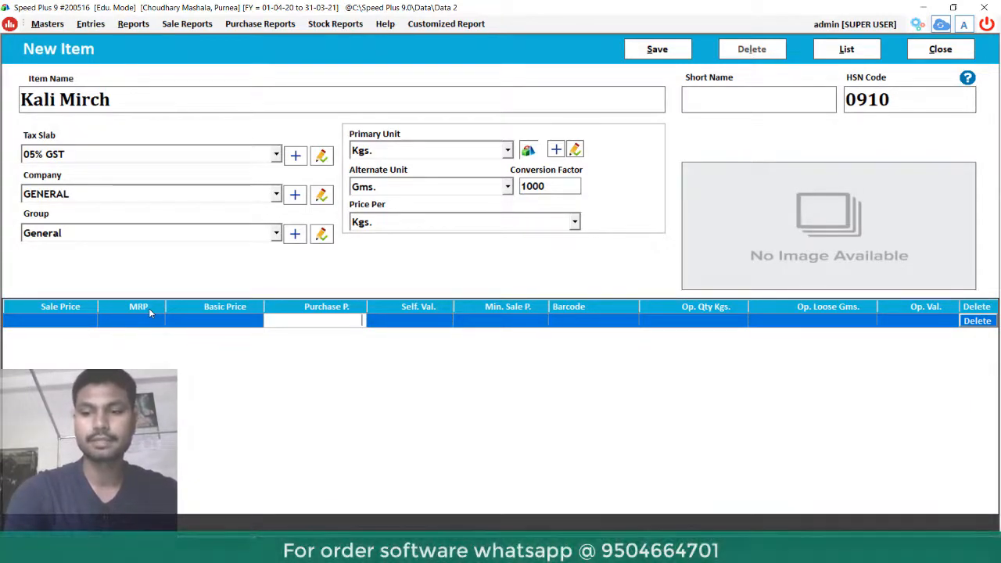
type("0")
key("Return")
key("Return")
key("Return")
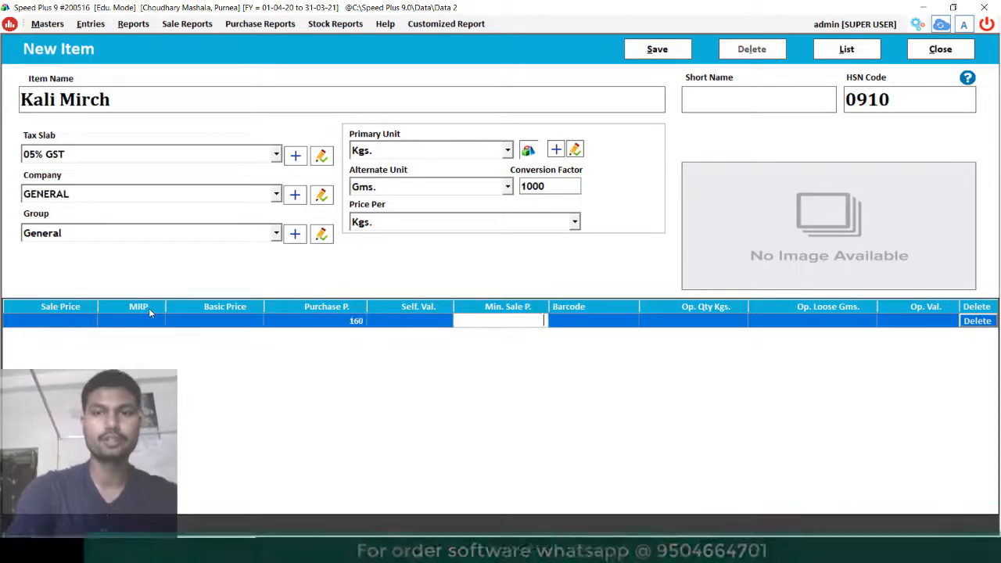
key("Return")
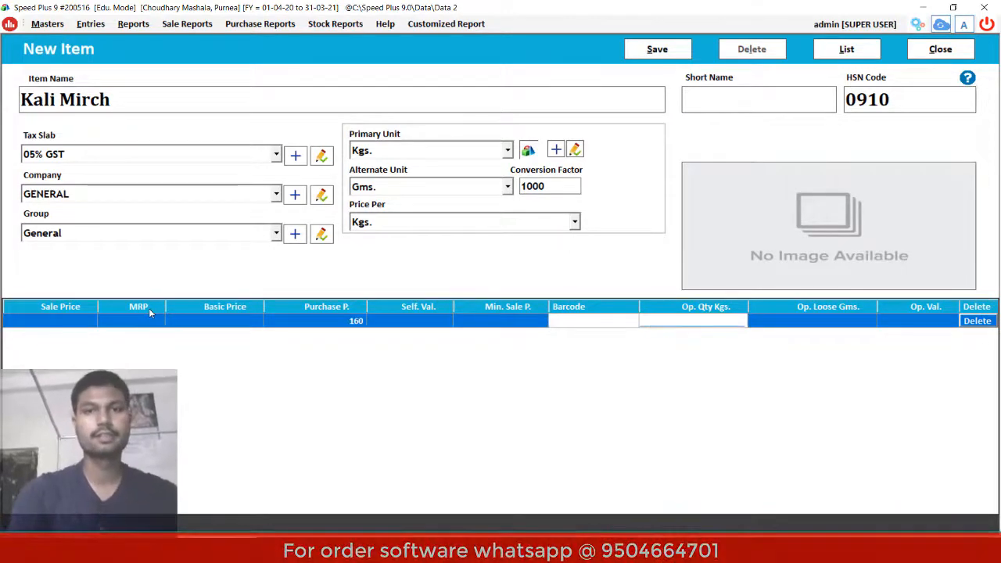
key("alt+s")
key("Return")
- Enter new item Tez Patta with HSN code 0910, keeping default tax and units
type("Tez")
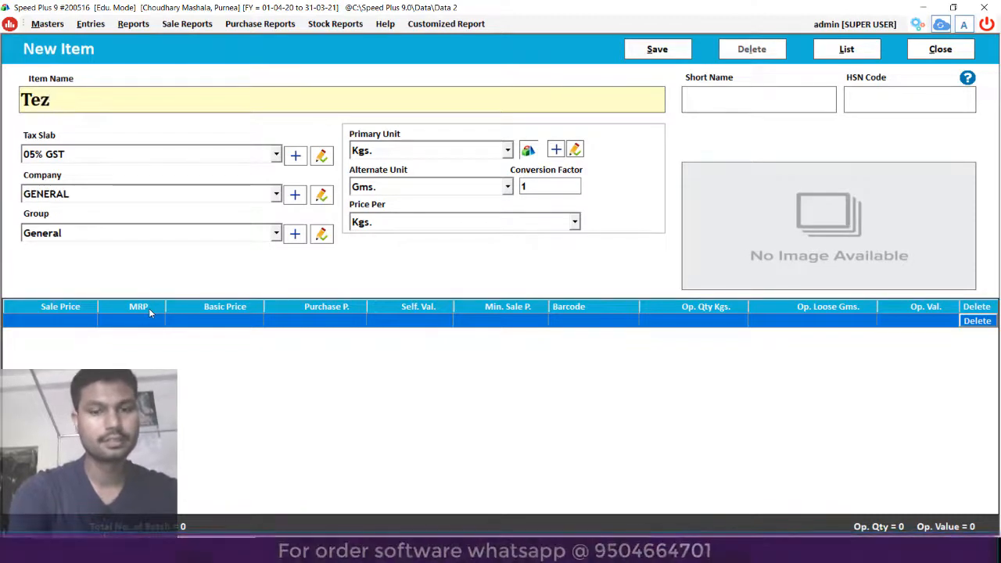
type(" Patta")
key("Return")
key("Return")
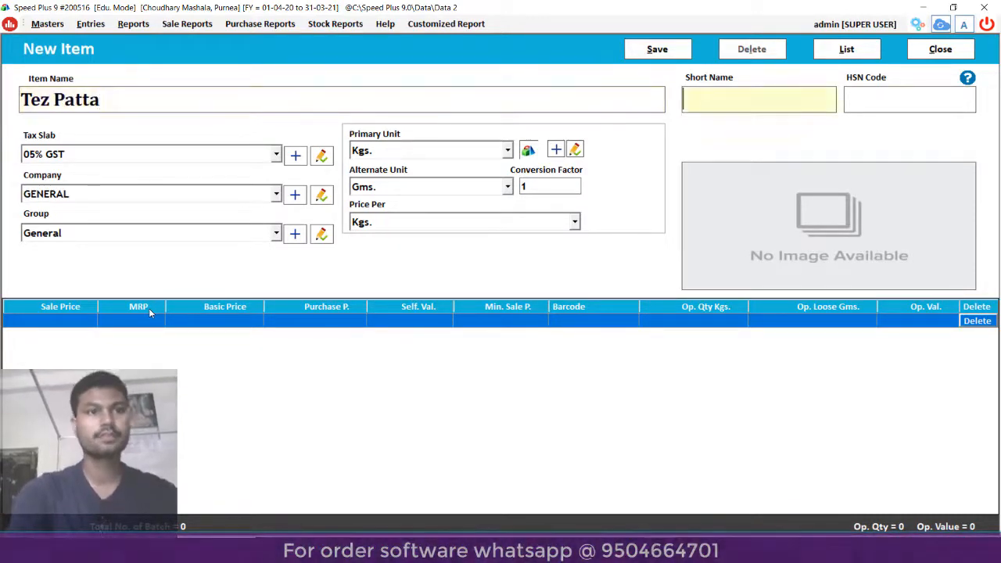
type("0910")
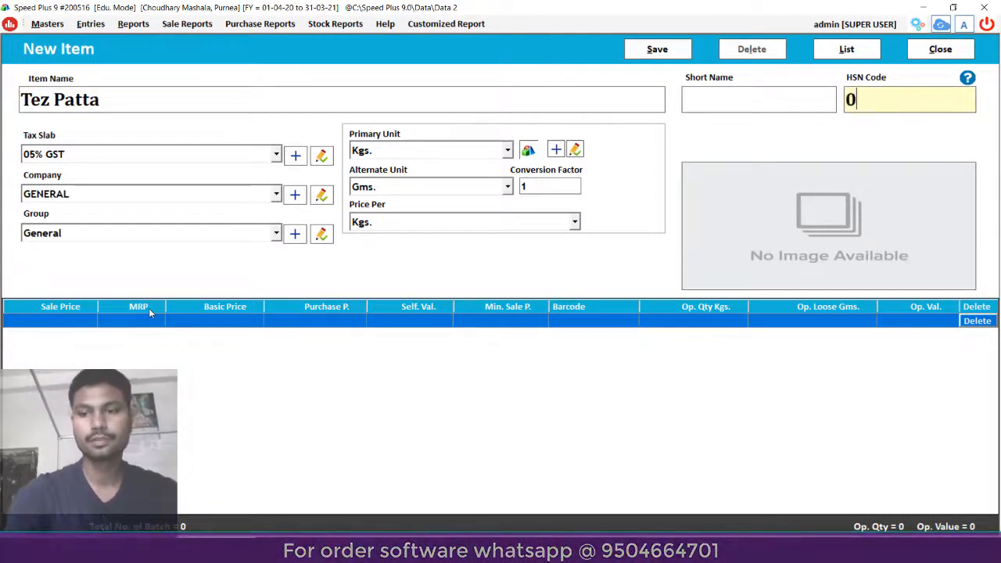
key("Return")
key("Return")
key("Return")
key("Return")
key("Return")
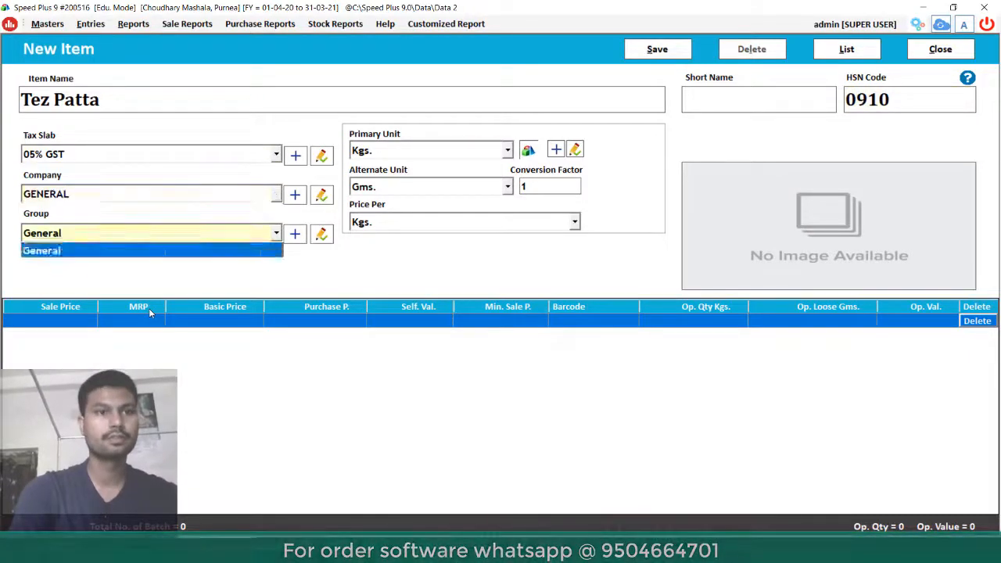
key("Return")
- Set conversion factor 1000 and purchase price 200, then save Tez Patta
type("1000")
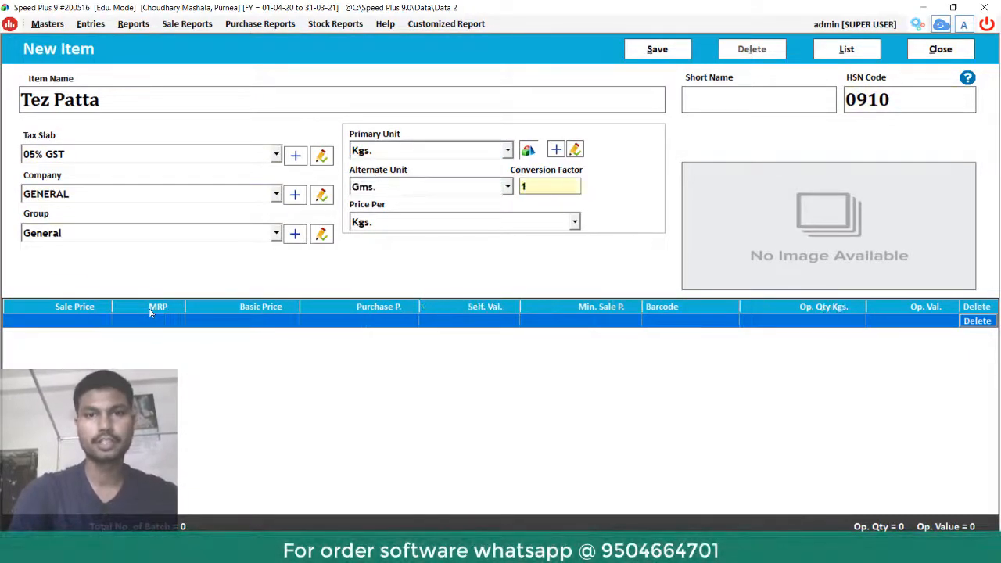
key("Return")
key("Return")
key("Return")
key("Return")
key("Return")
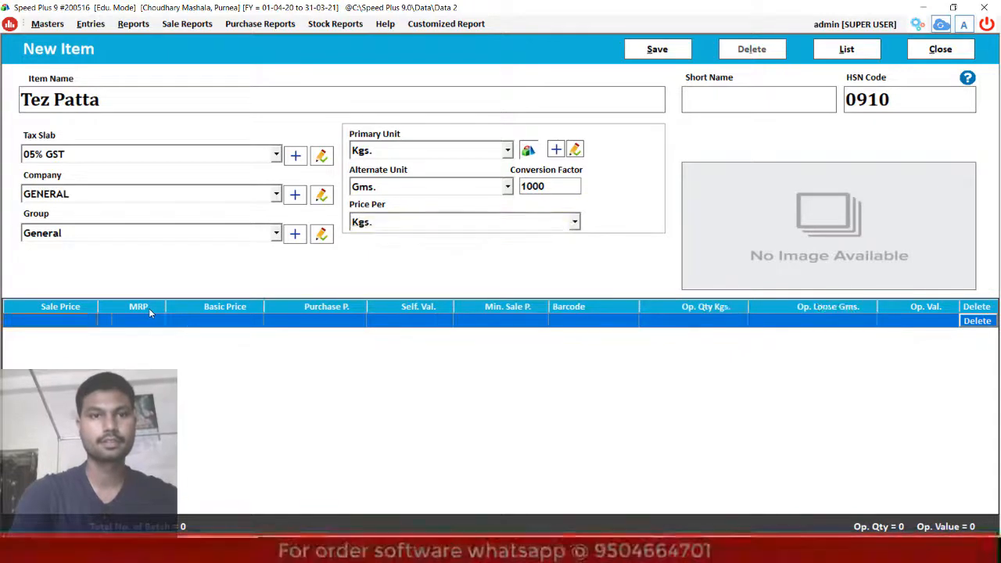
key("Return")
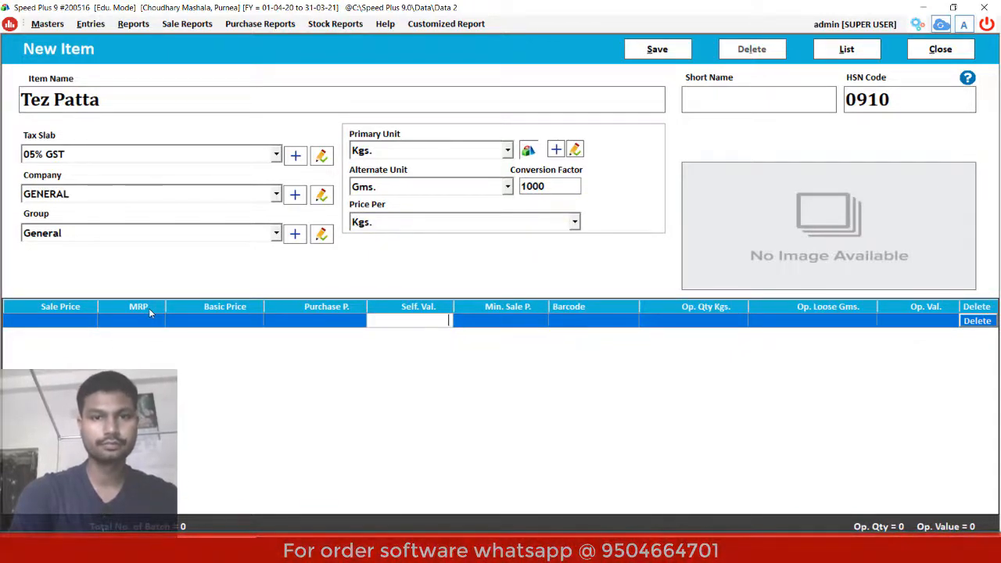
left_click(299, 325)
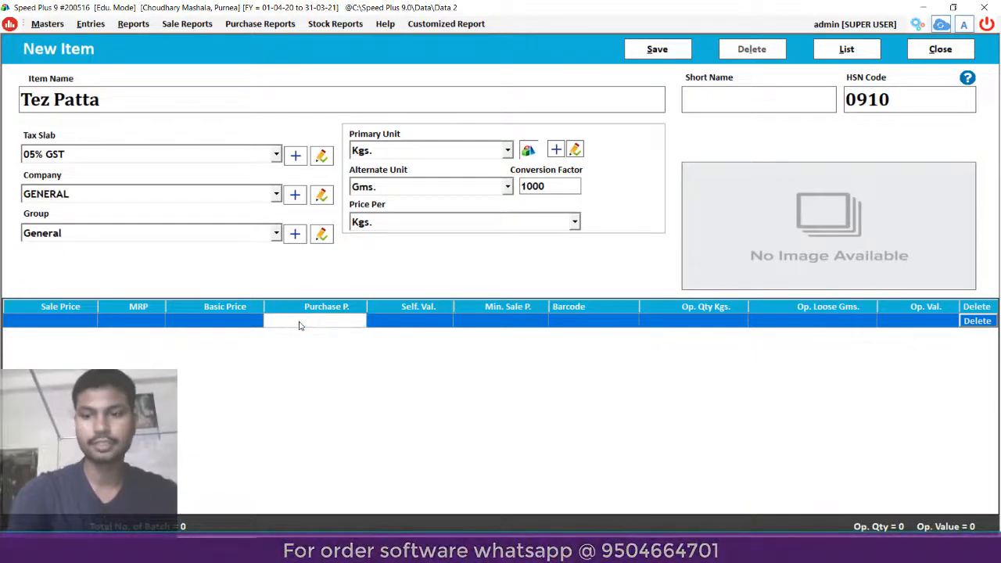
type("2000")
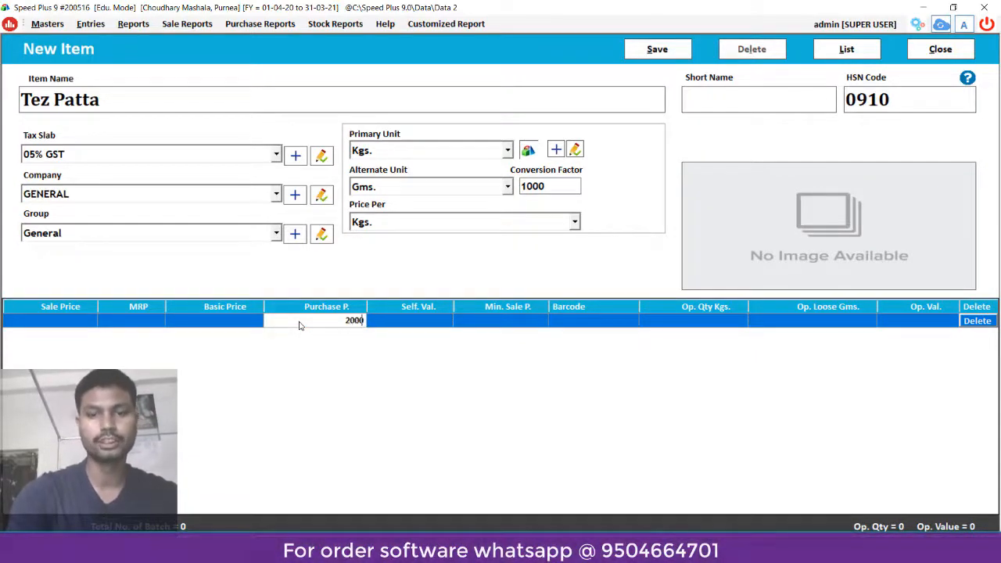
key("Return")
key("Return")
key("Return")
key("Return")
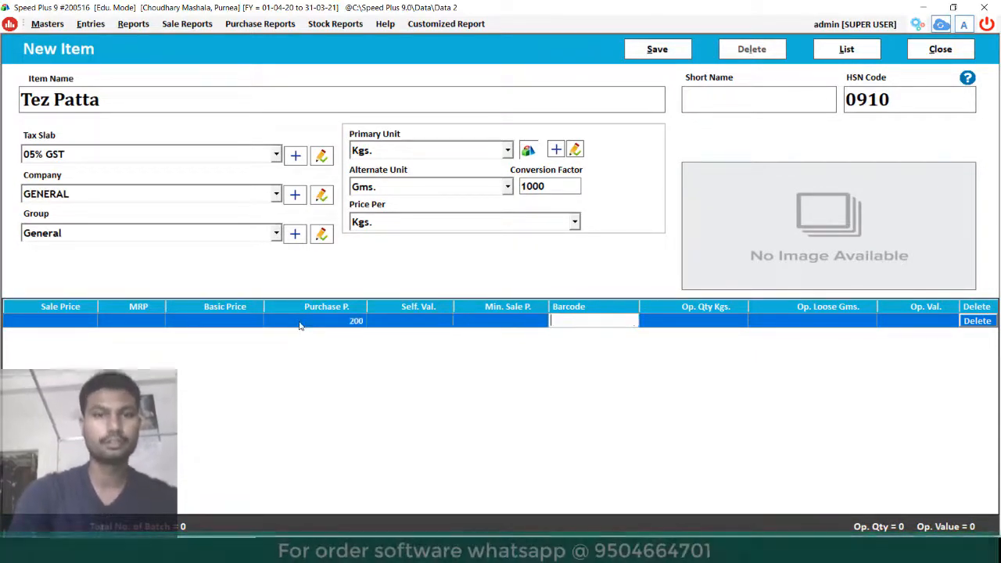
key("alt+s")
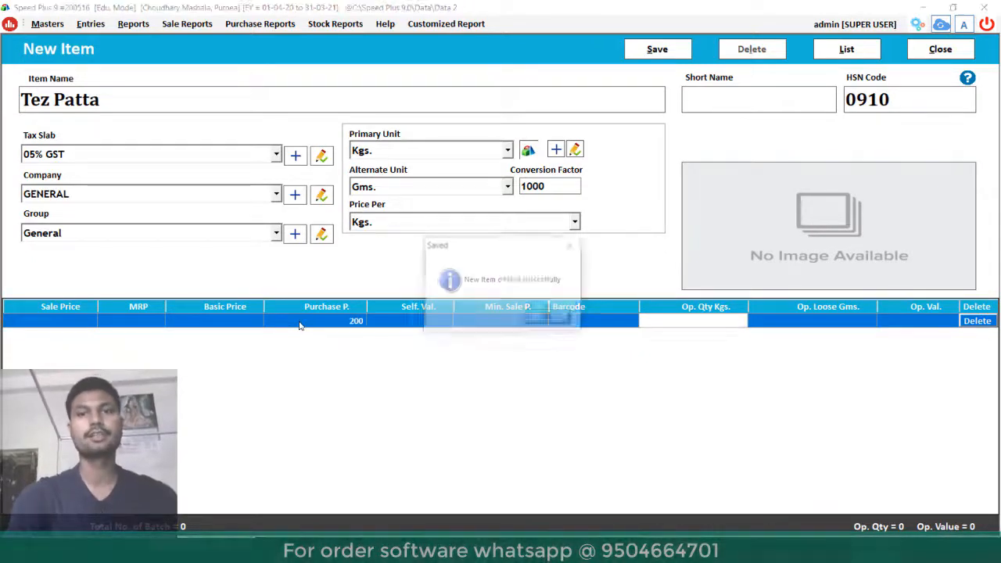
key("Return")
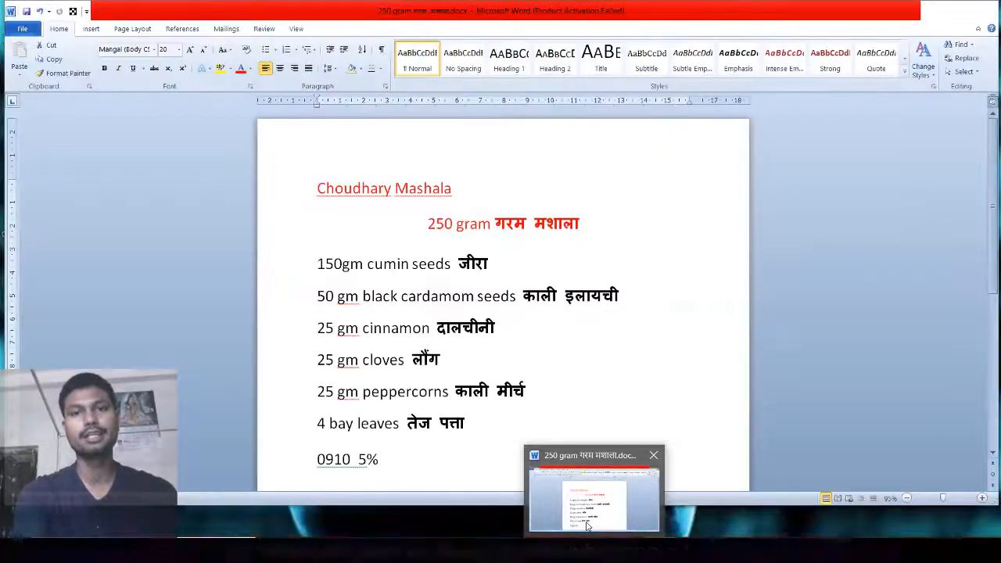
- Glance at the Word spice list, minimize it, and close the New Item form
left_click(594, 489)
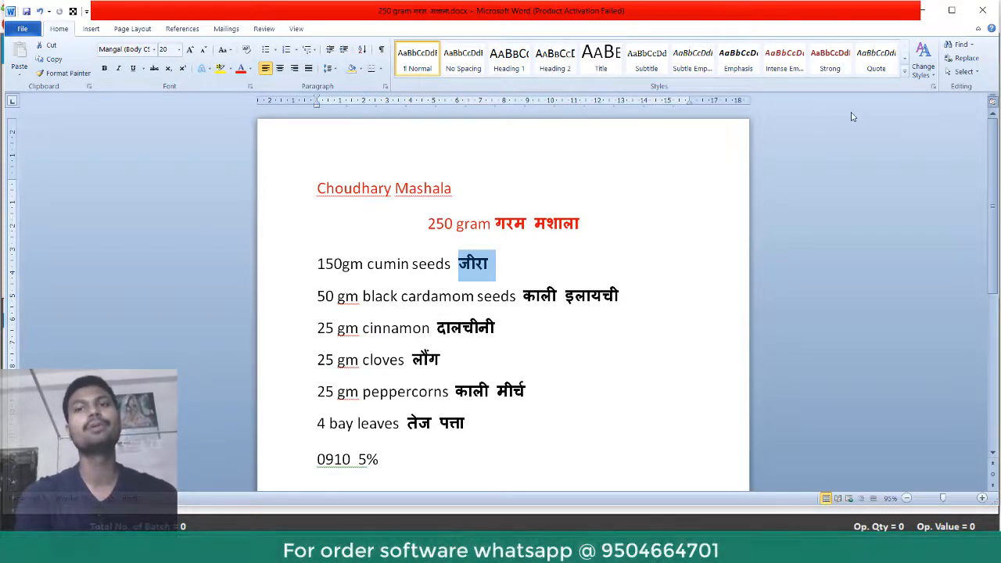
left_click(923, 10)
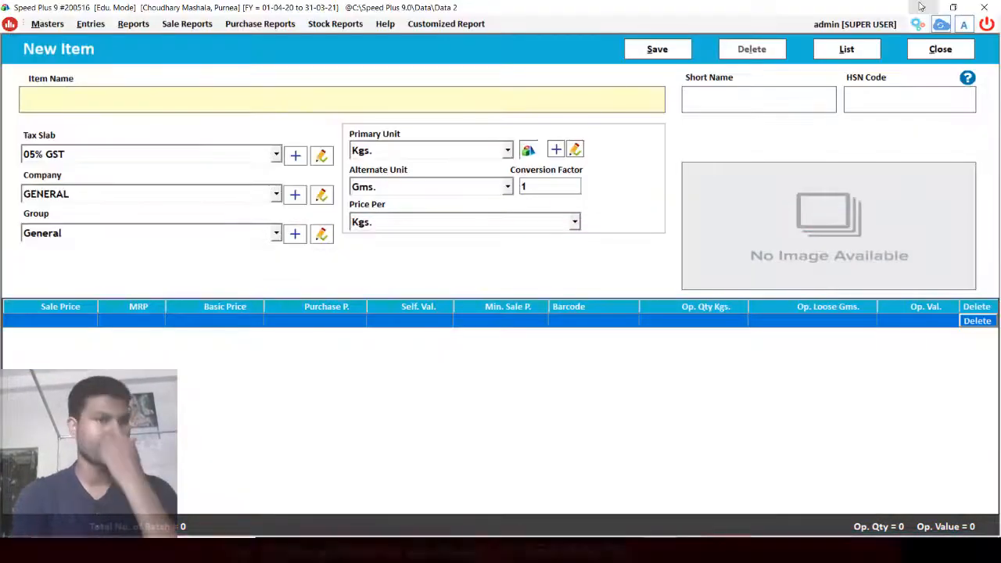
left_click(930, 49)
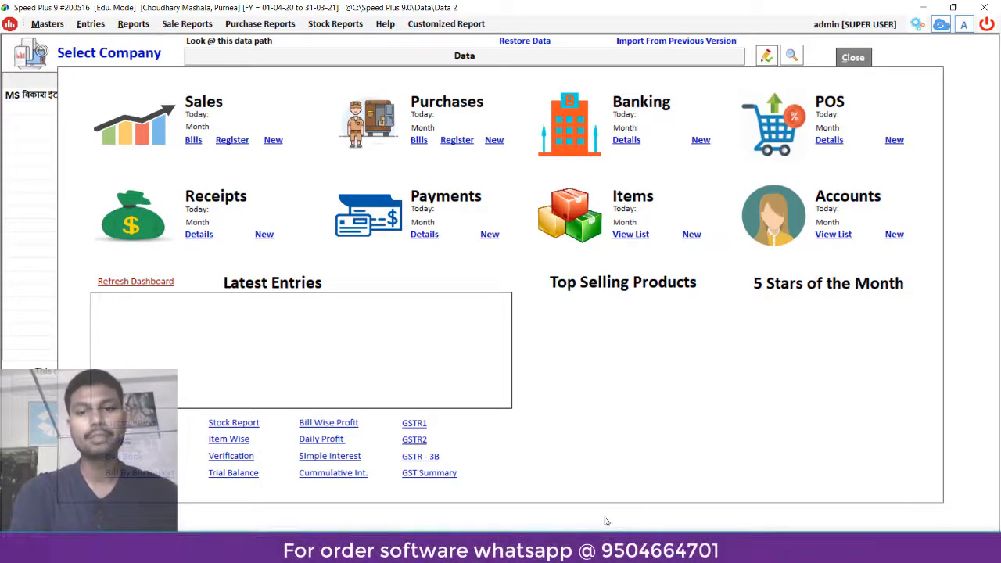
- Append 'Produce' to the 250 gram गरम मशाला heading in Word, then select the heading text
left_click(539, 551)
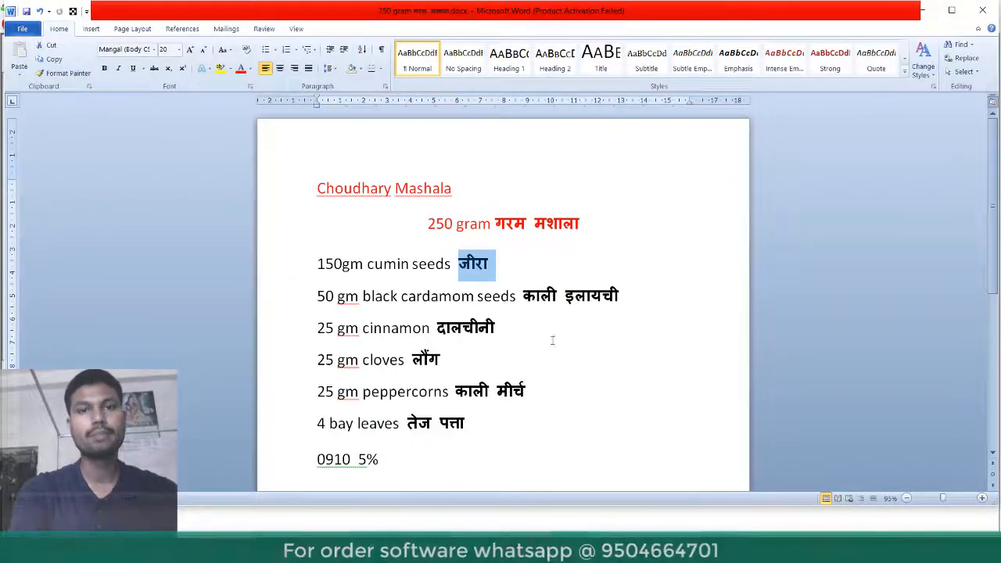
left_click(602, 225)
type("Produce")
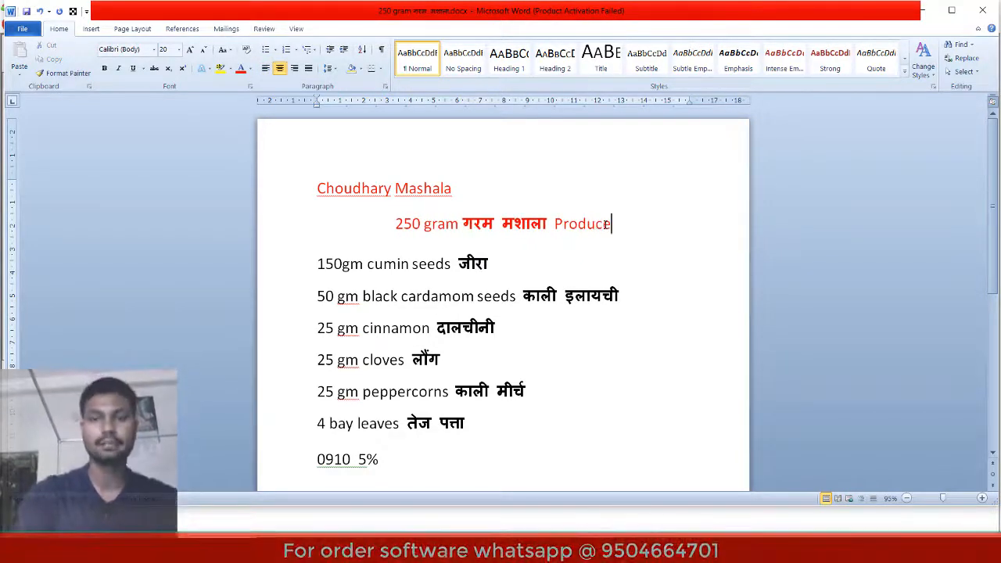
key("shift+Left")
key("shift+Left")
key("shift+Left")
key("shift+Left")
key("shift+Left")
key("shift+Left")
key("shift+Left")
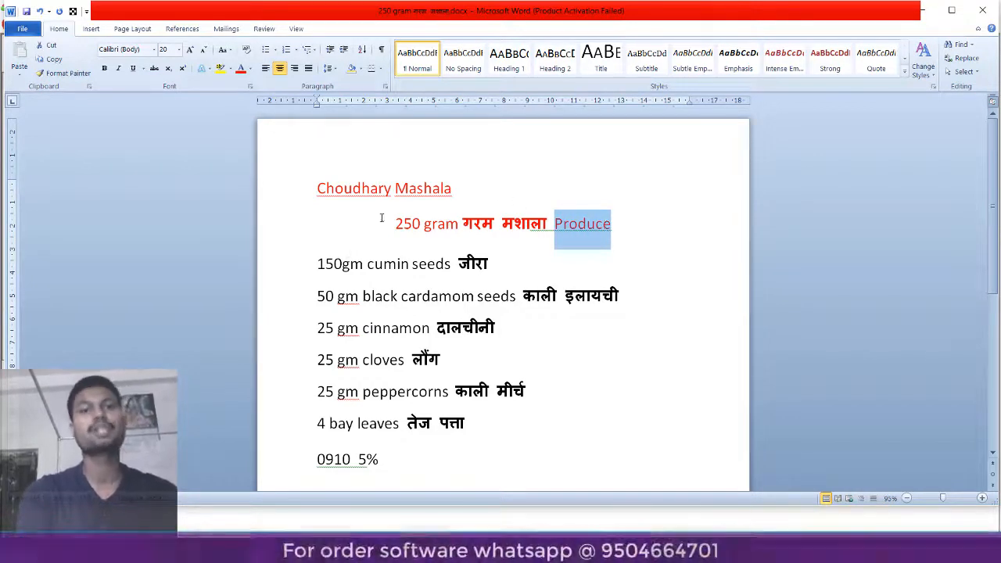
left_click_drag(391, 223, 521, 223)
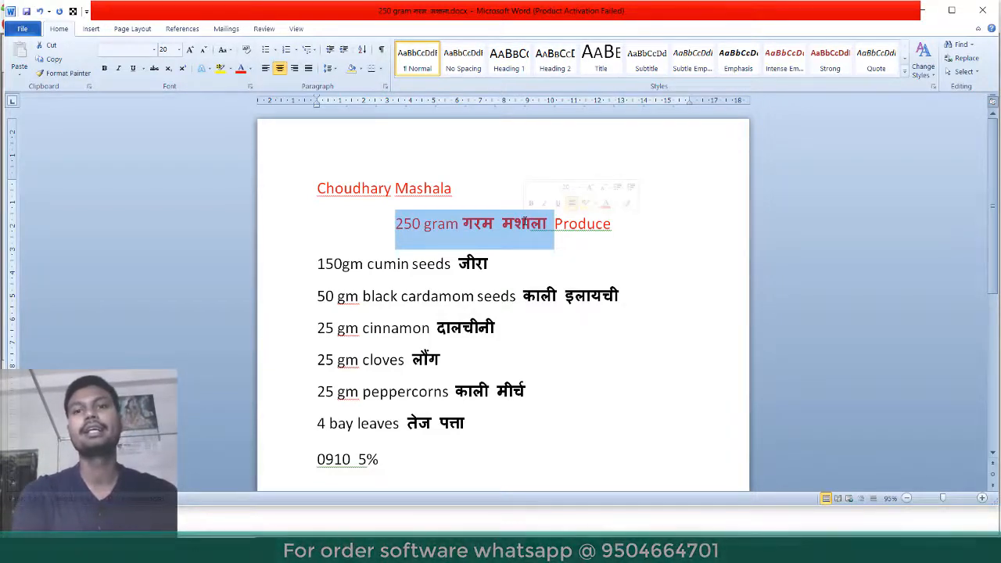
left_click(548, 248)
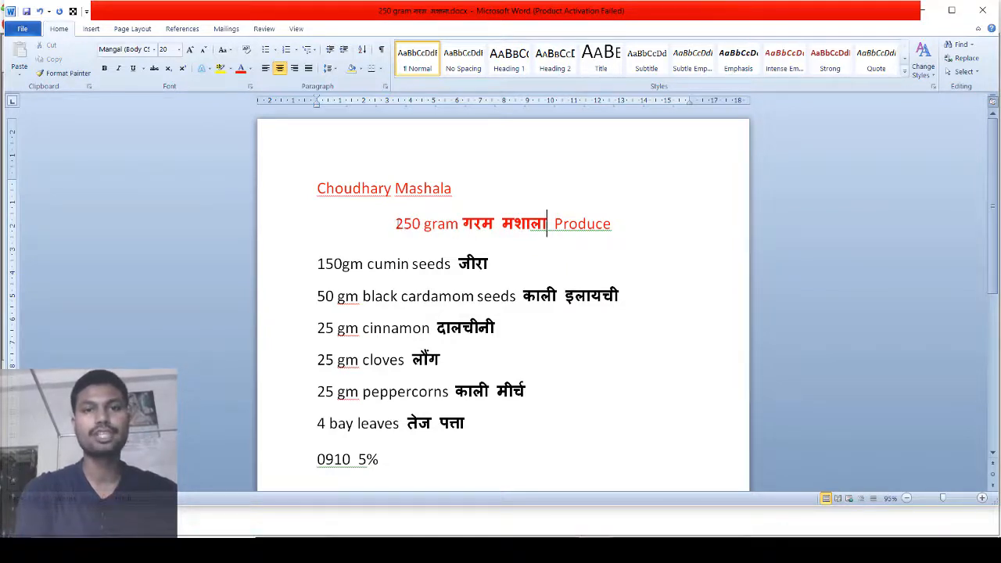
left_click_drag(395, 223, 526, 215)
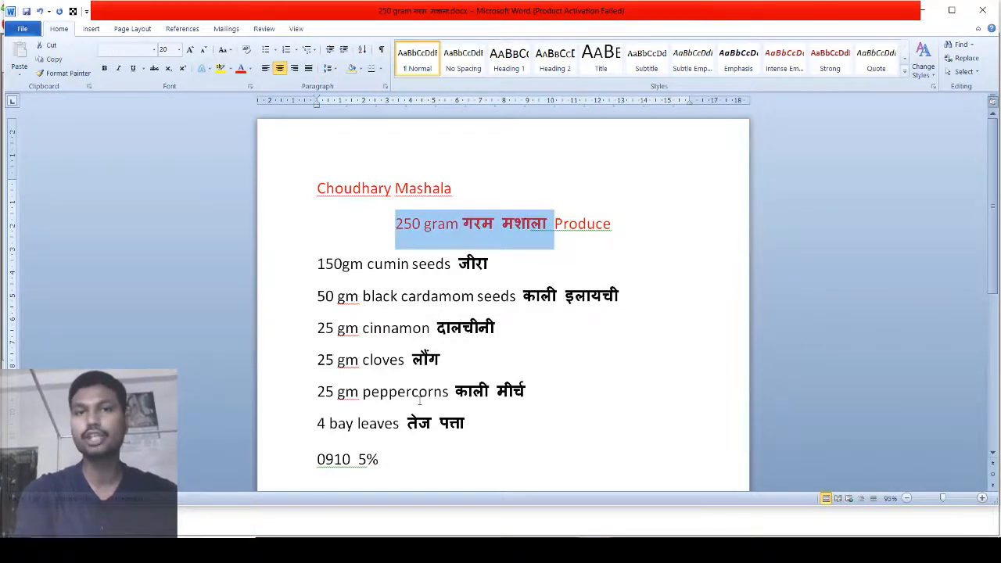
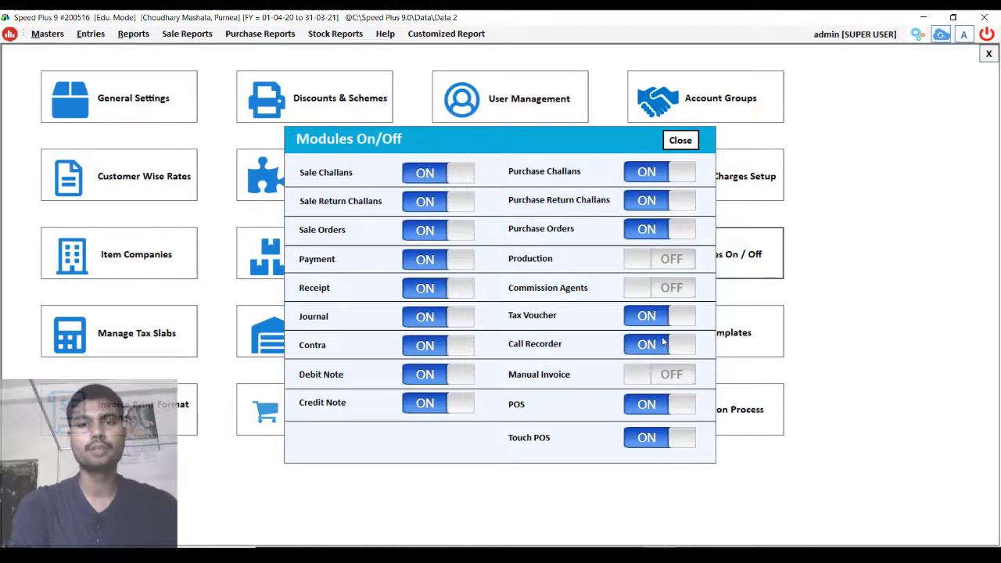
- Turn on the Commission Agents and Production modules and return to the dashboard
left_click(669, 290)
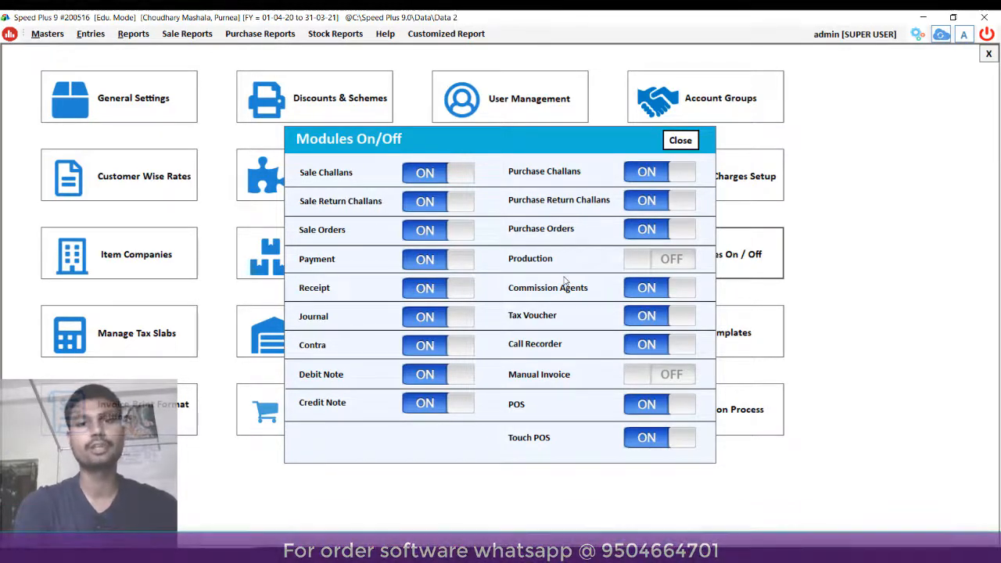
left_click(666, 262)
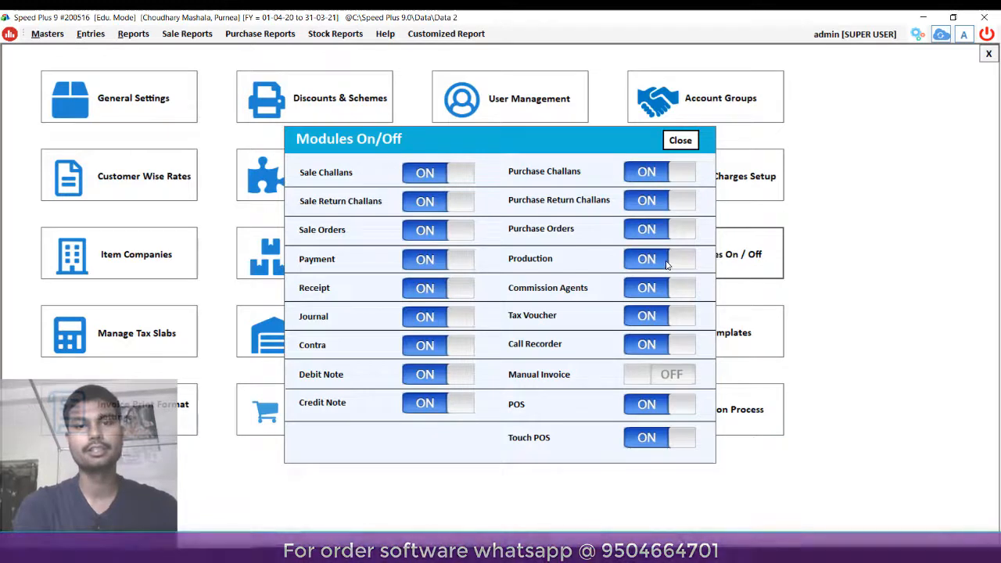
left_click(680, 140)
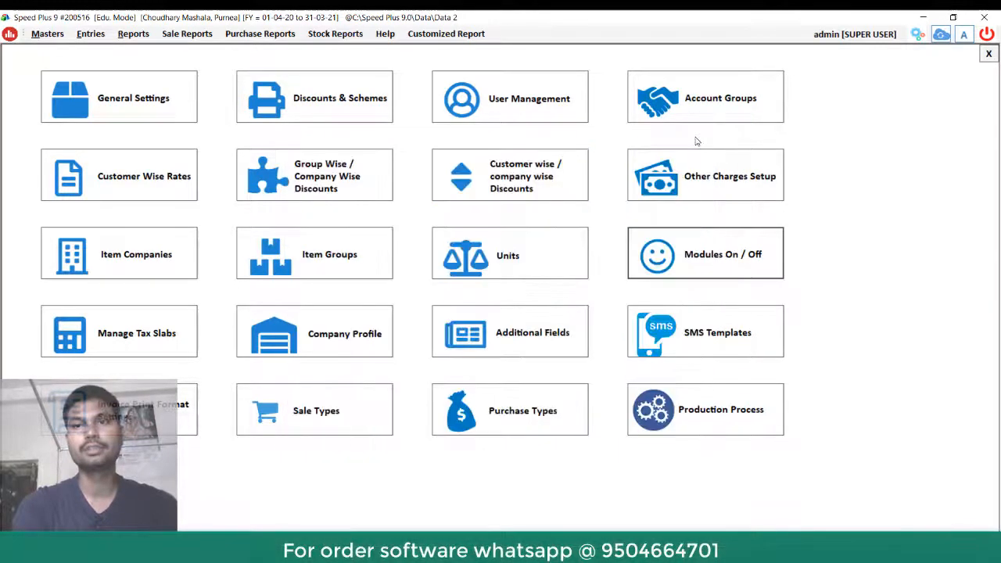
left_click(989, 55)
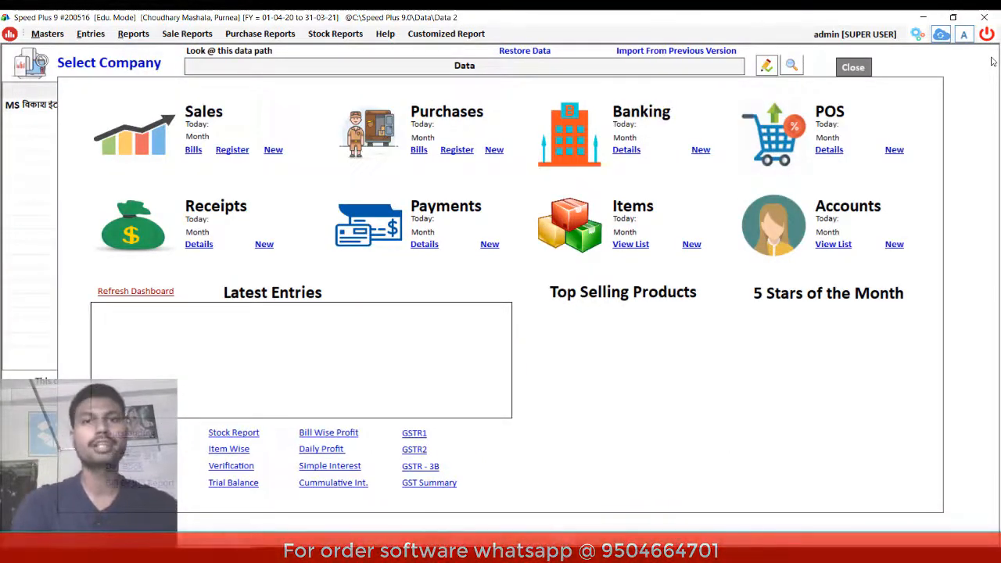
- Browse the Entries menu and refresh the dashboard to show 6 items and zero balances
left_click(95, 39)
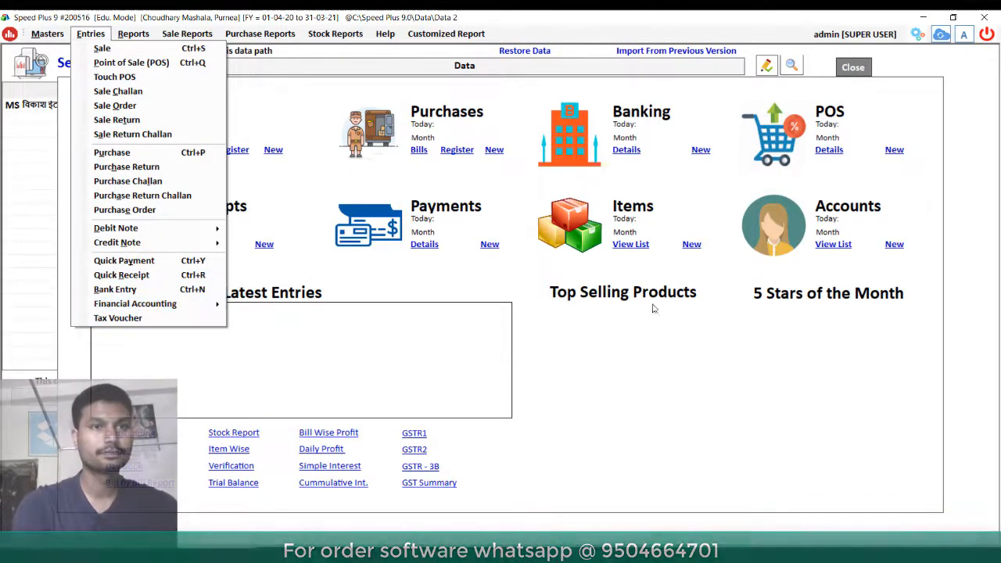
left_click(717, 395)
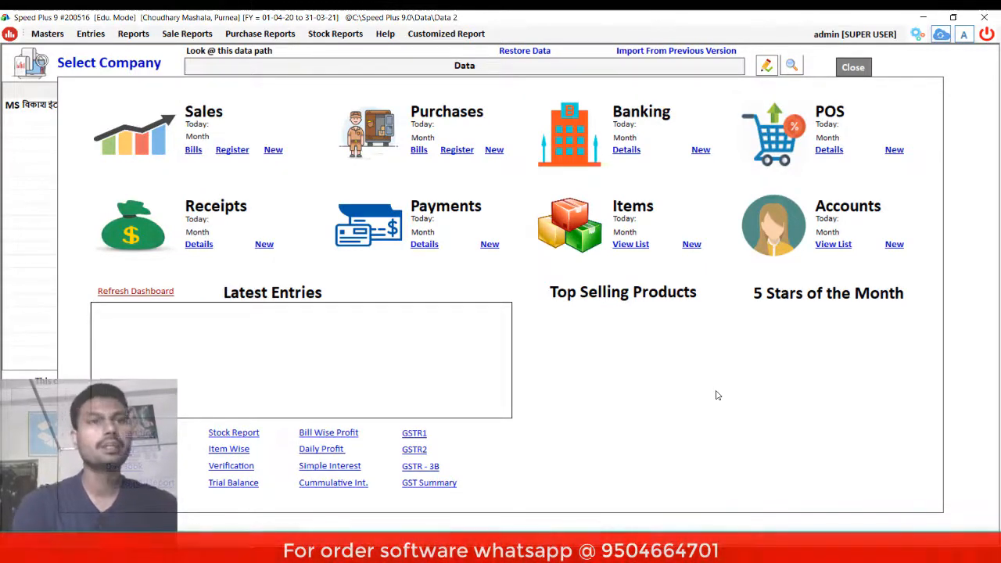
left_click(90, 33)
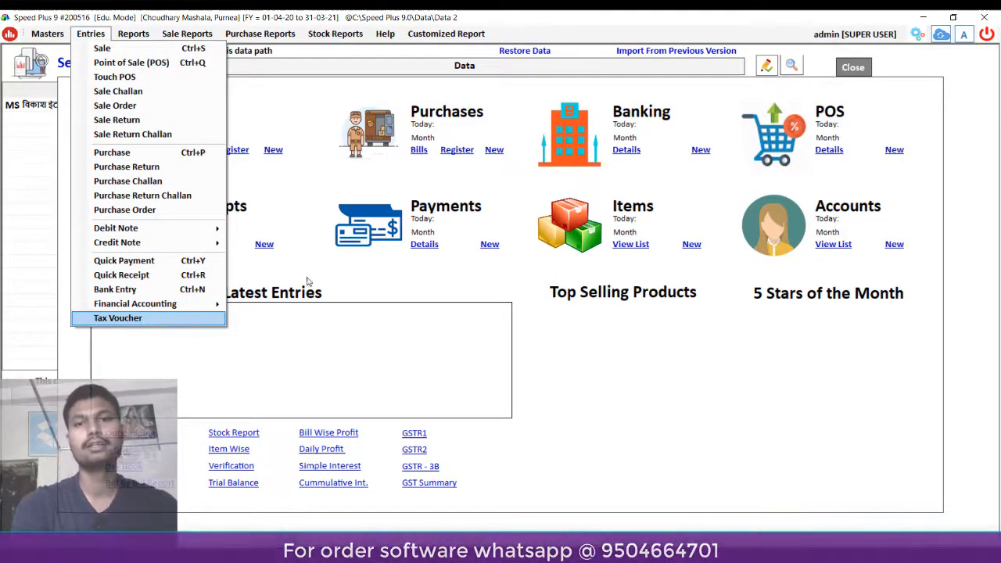
left_click(584, 382)
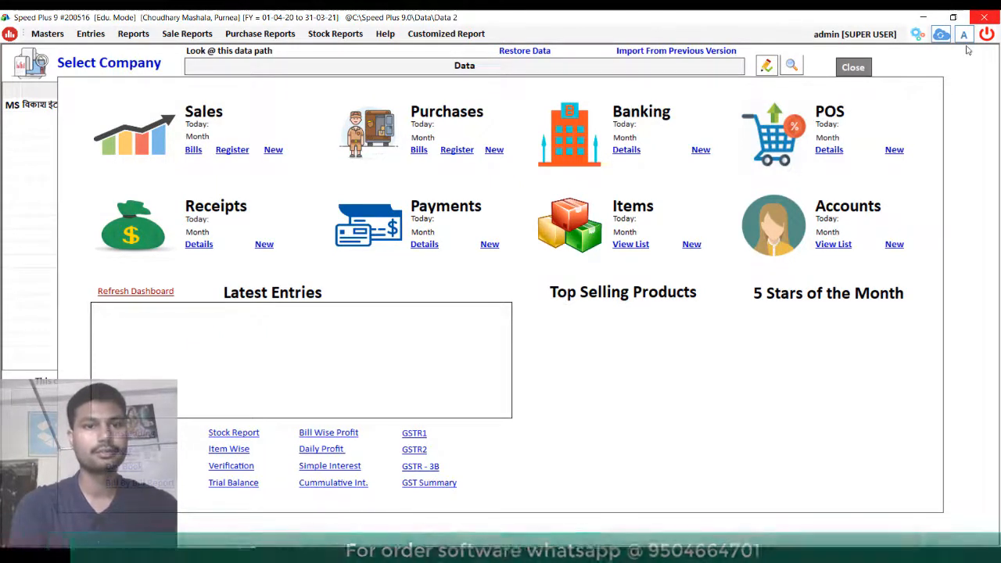
left_click(133, 292)
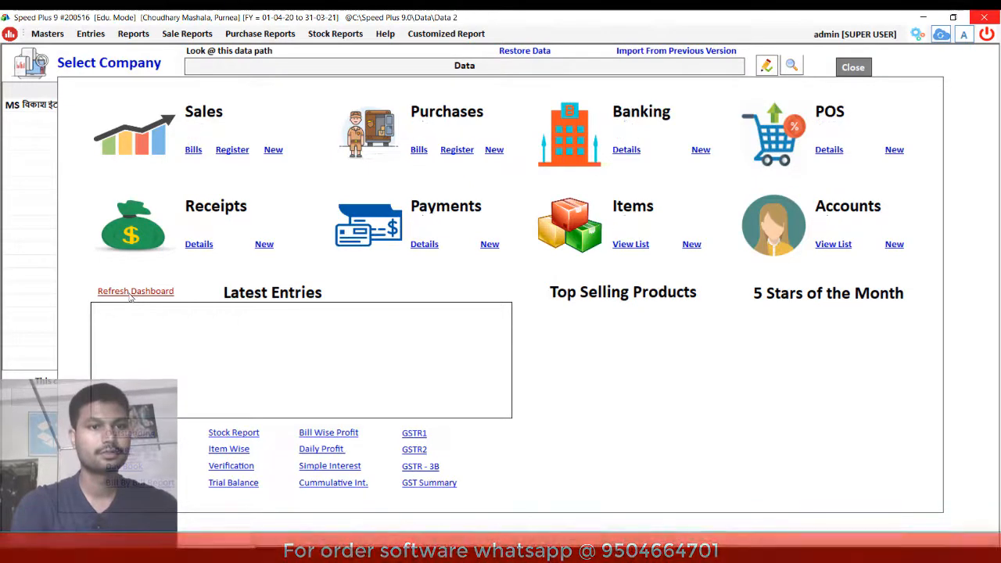
left_click(93, 34)
left_click(721, 371)
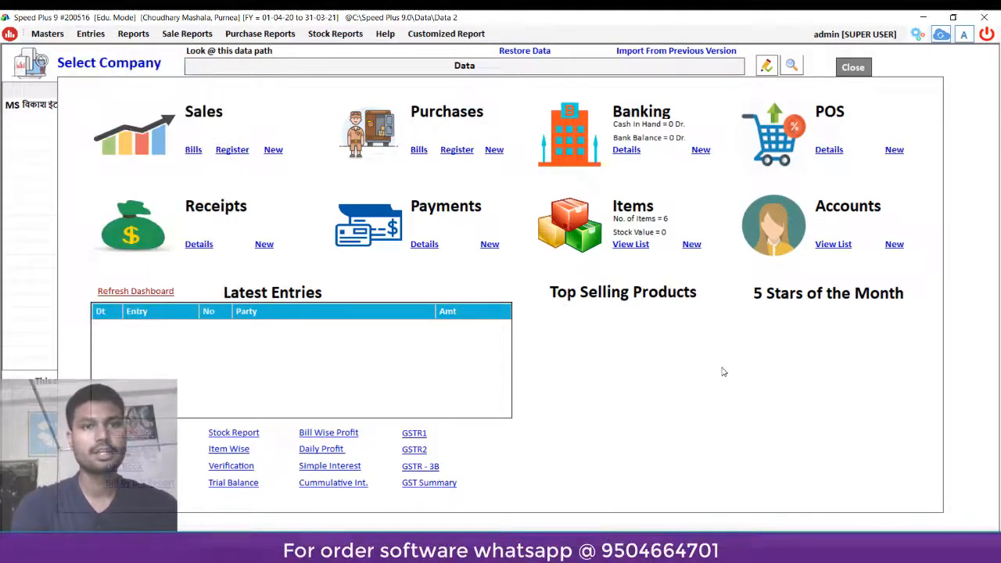
- Close Speed Plus 9 and relaunch it past the language splash screen
left_click(992, 17)
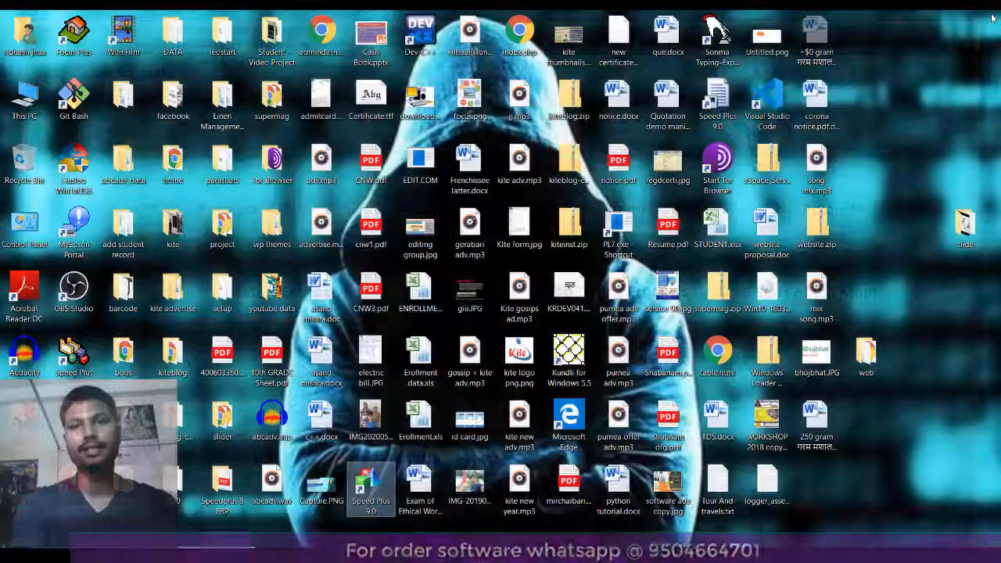
double_click(370, 484)
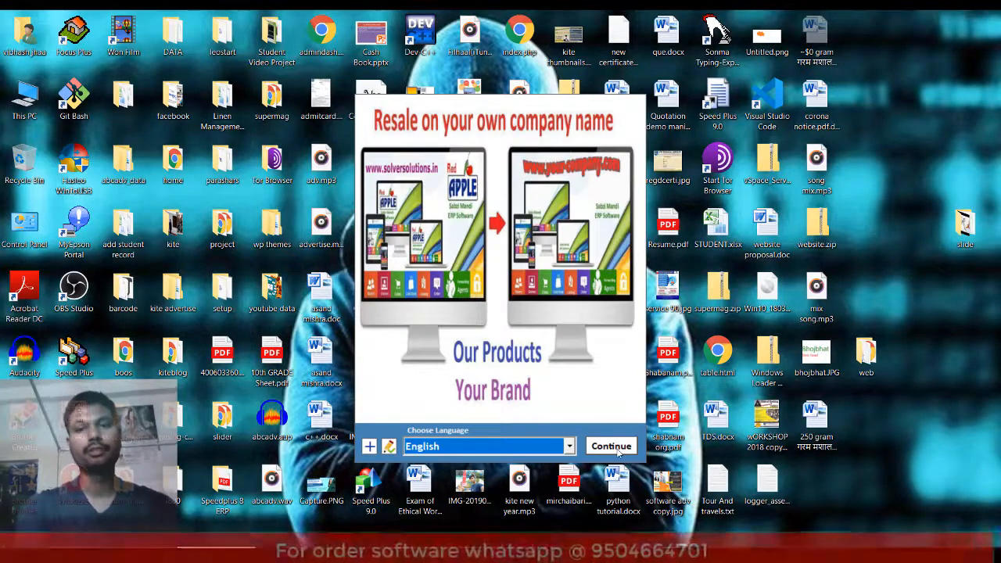
left_click(622, 446)
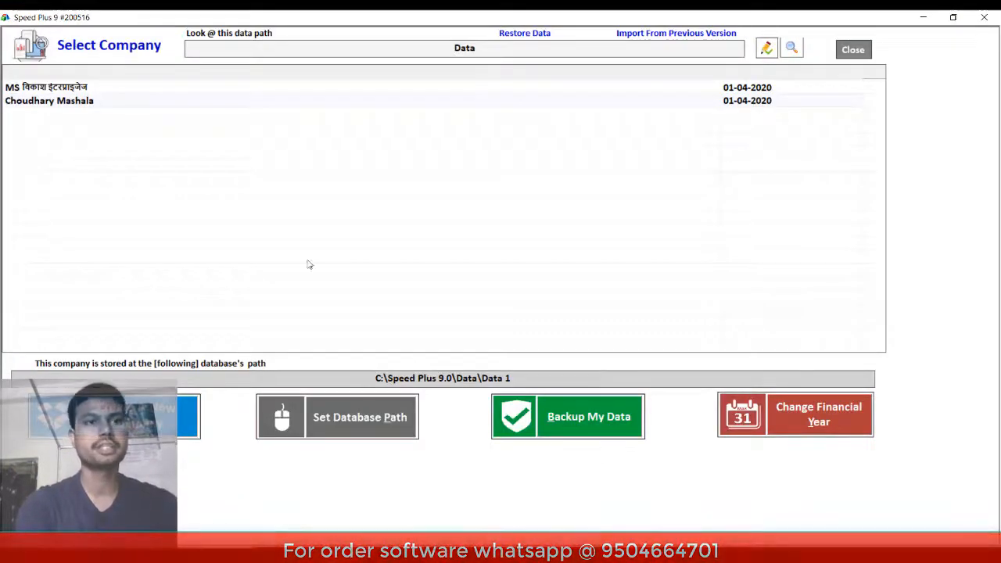
- Open the spice company's data and log in with the user name and password
double_click(64, 103)
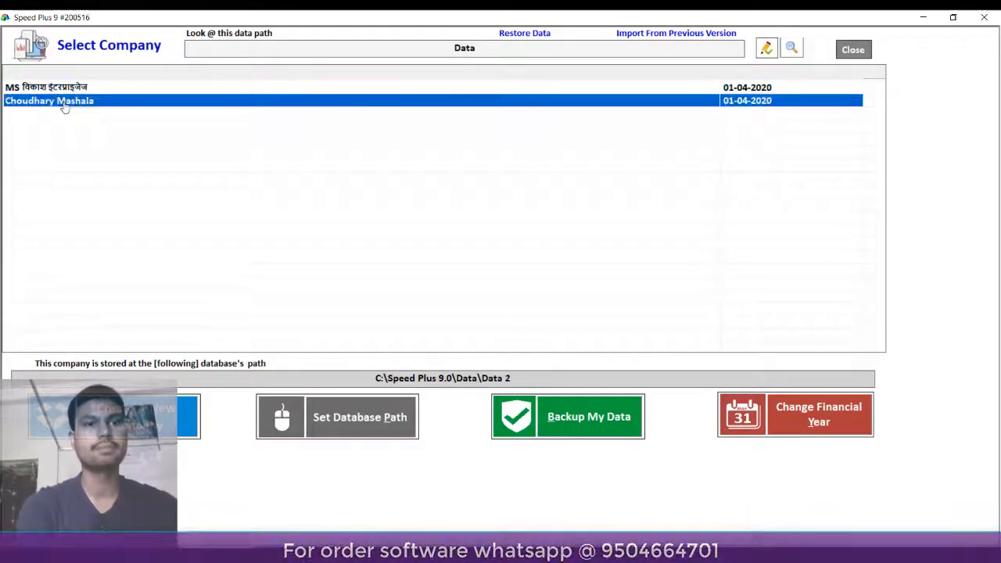
type("admin")
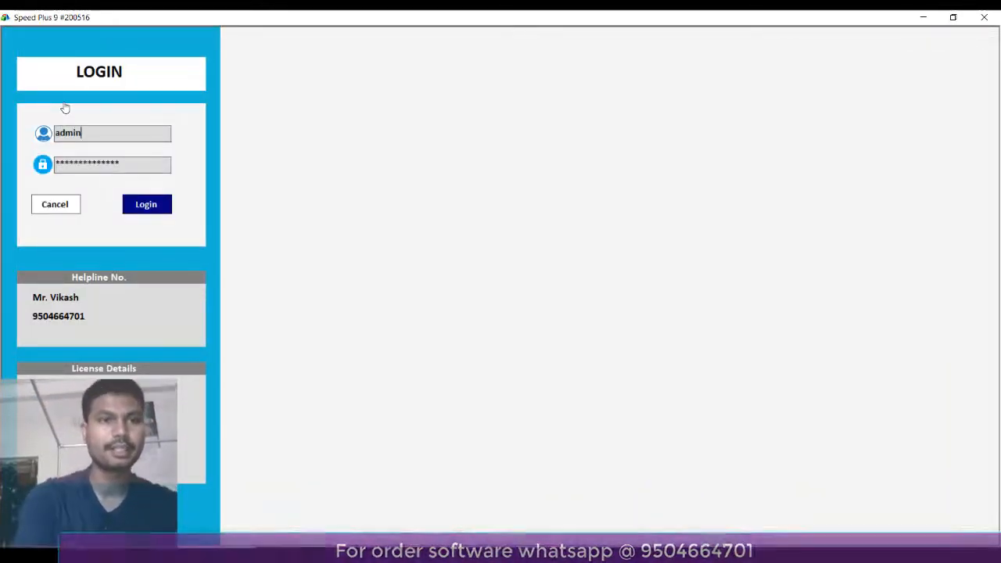
key("Tab")
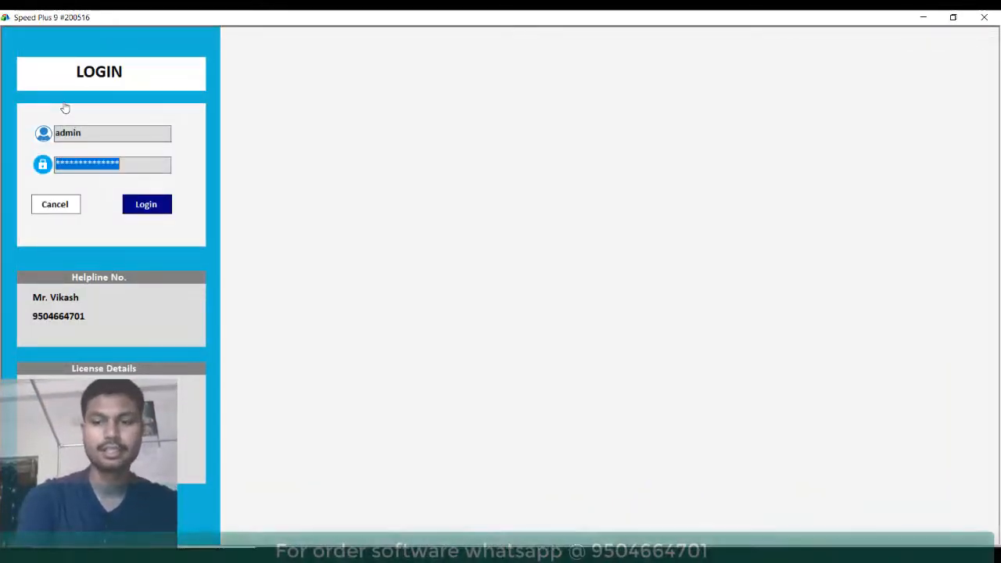
type("*")
key("Tab")
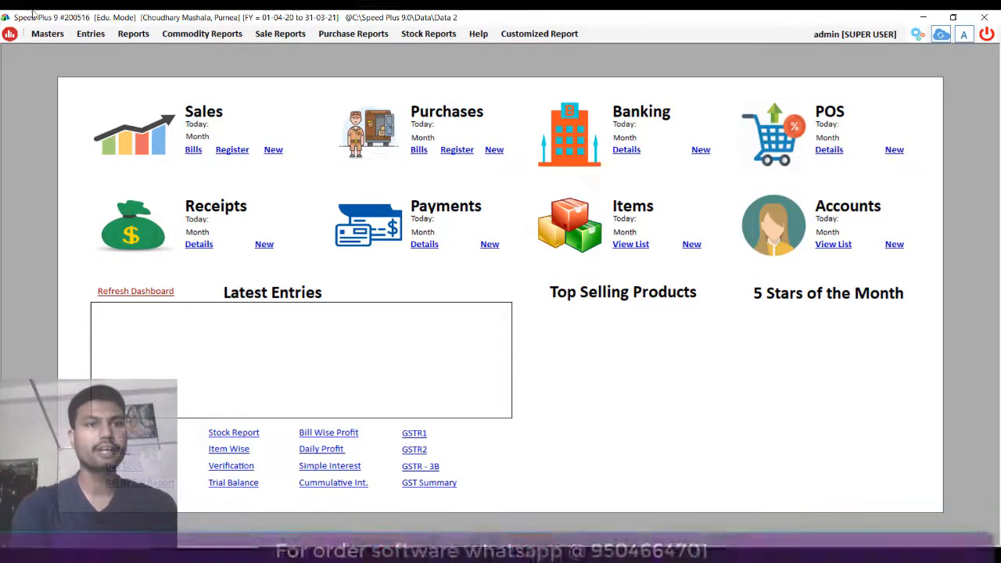
- Start a Production entry dated 22-05-2020 with voucher number 1, then check the Word recipe
left_click(92, 29)
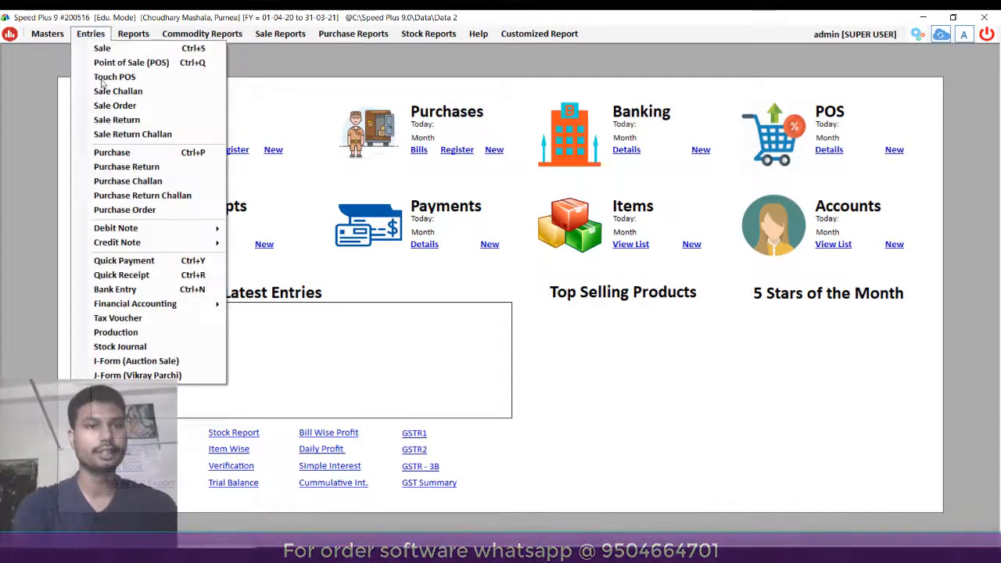
left_click(174, 341)
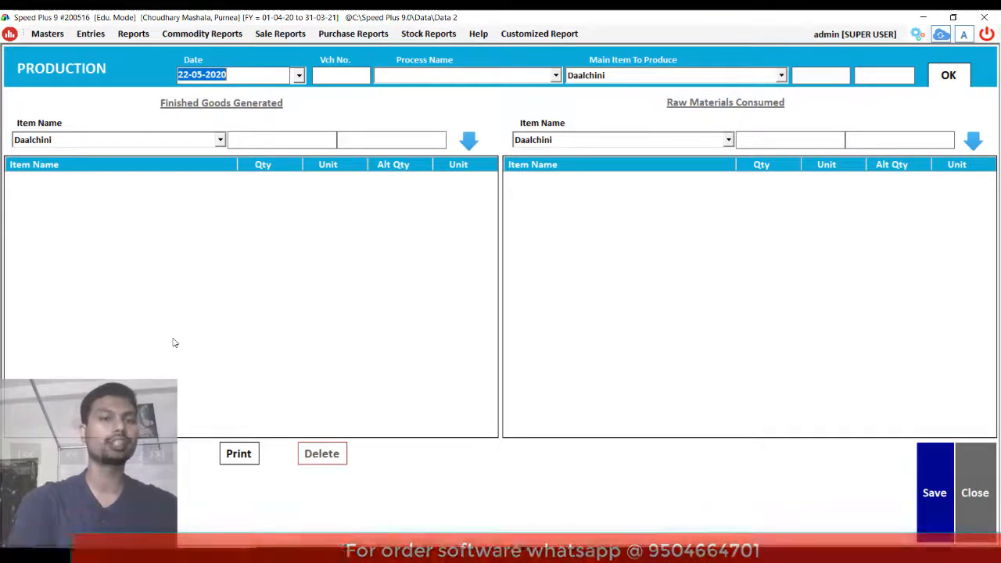
key("Return")
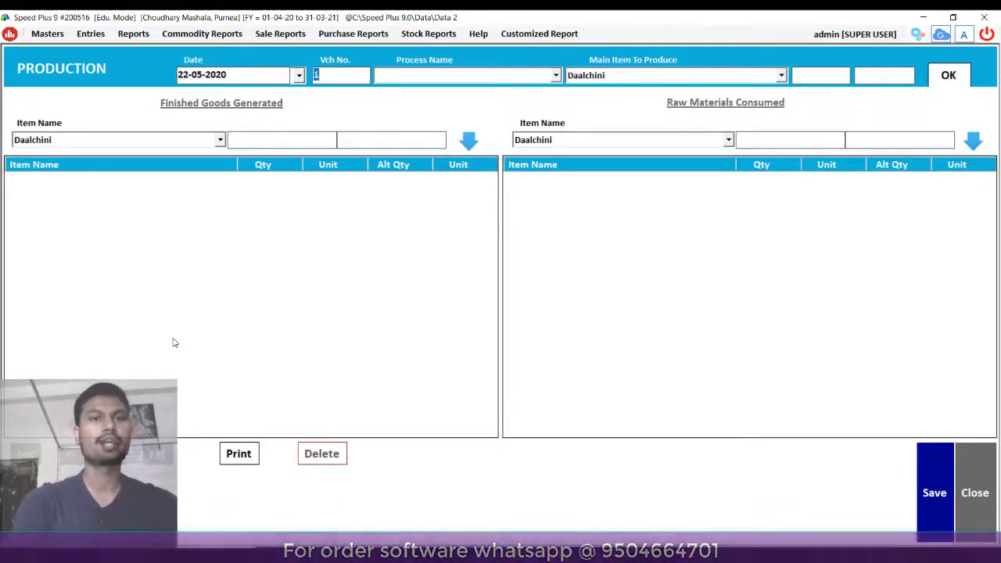
key("Return")
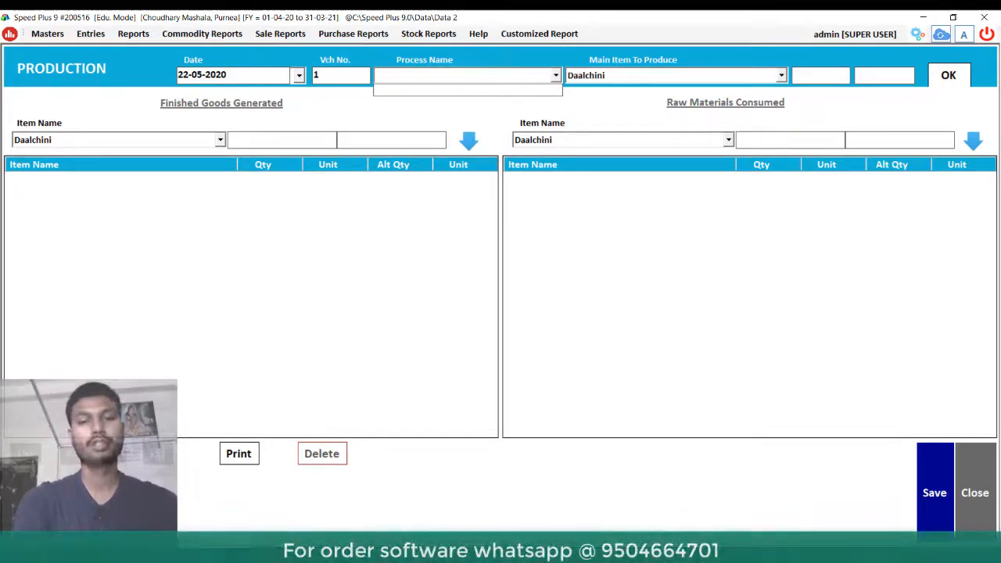
key("alt+Tab")
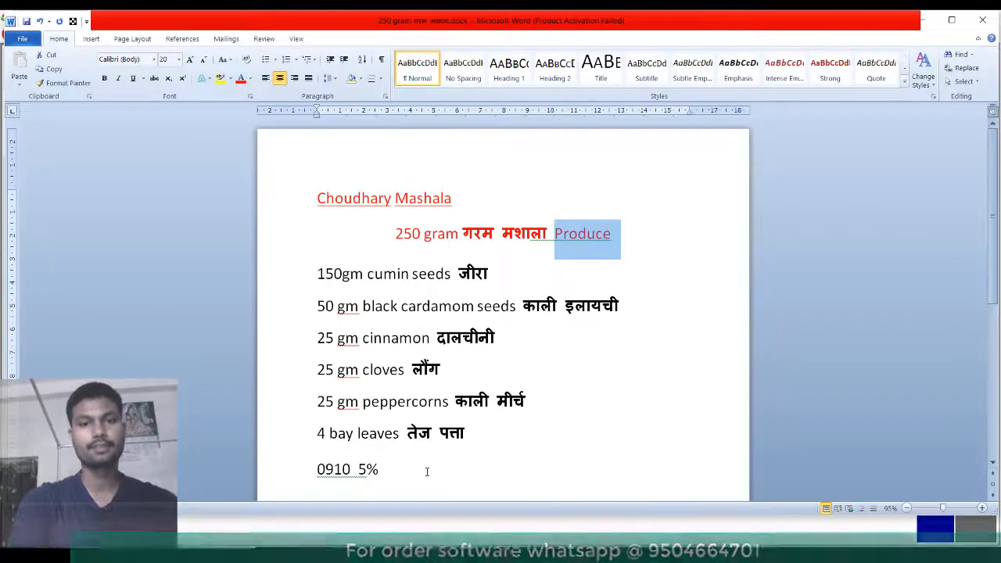
- Add a line 'Process-------- Produce(Product)' below the 0910 5% line
left_click(427, 472)
key("Return")
key("Return")
key("Return")
key("Return")
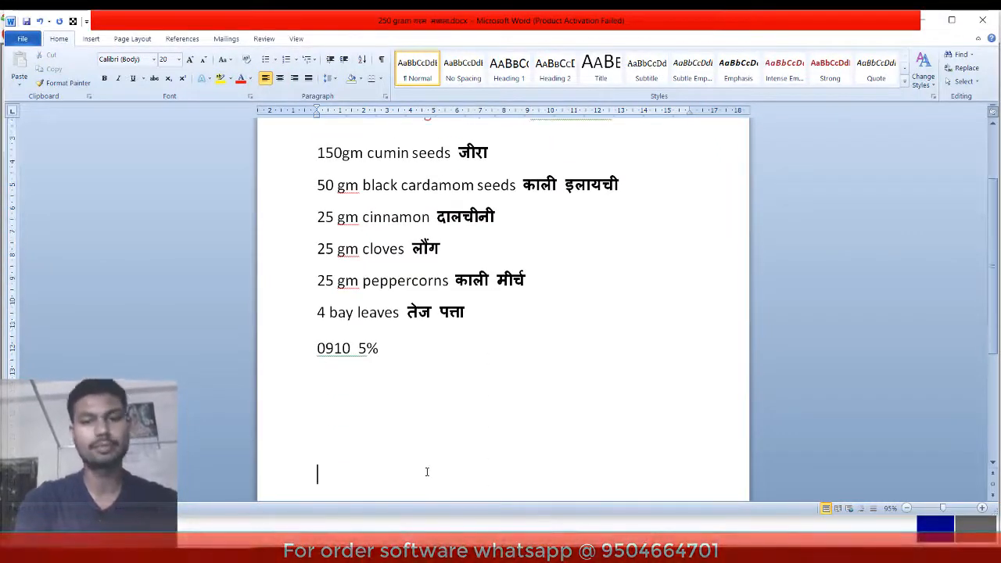
type("Pr")
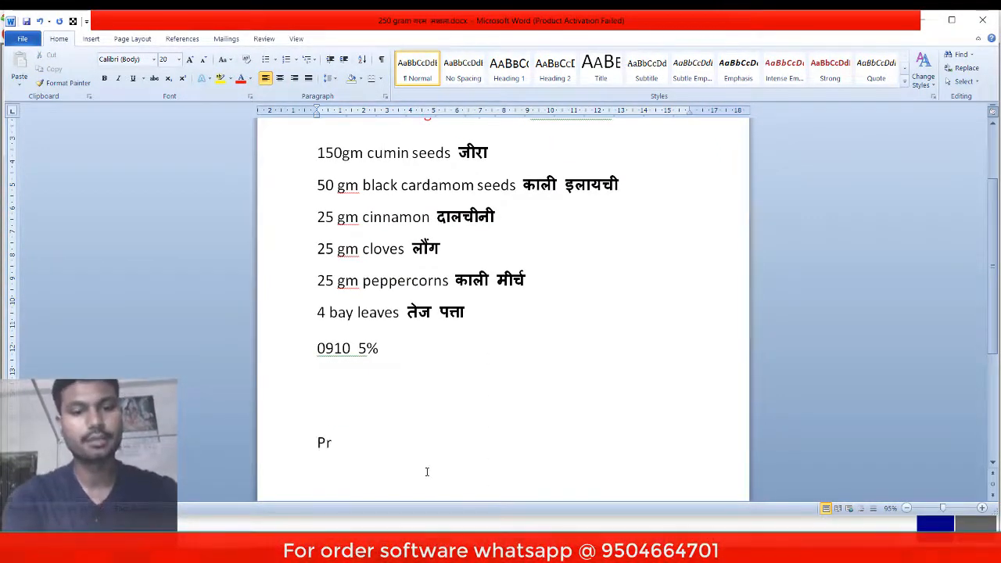
type("ocess")
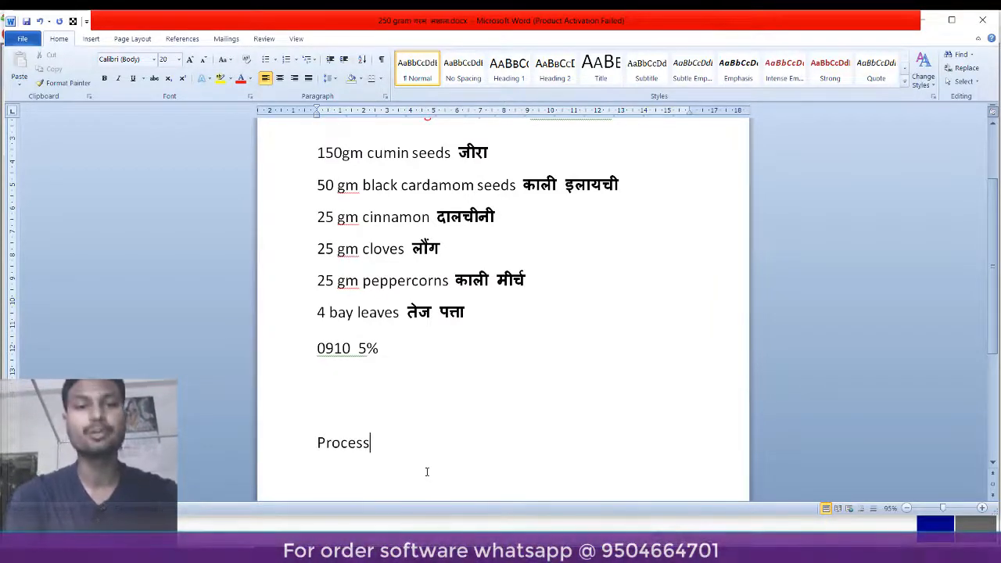
type("-----")
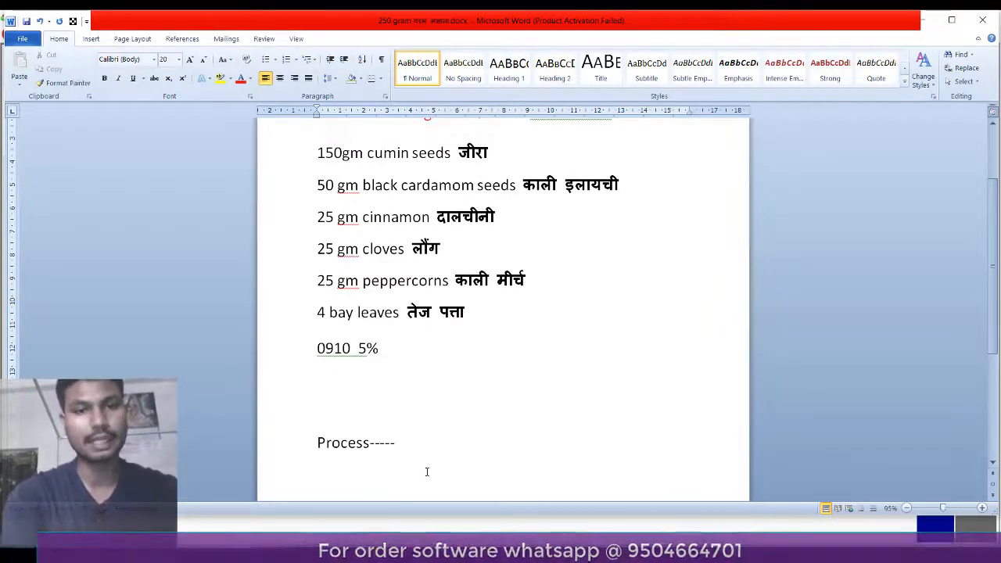
type("---")
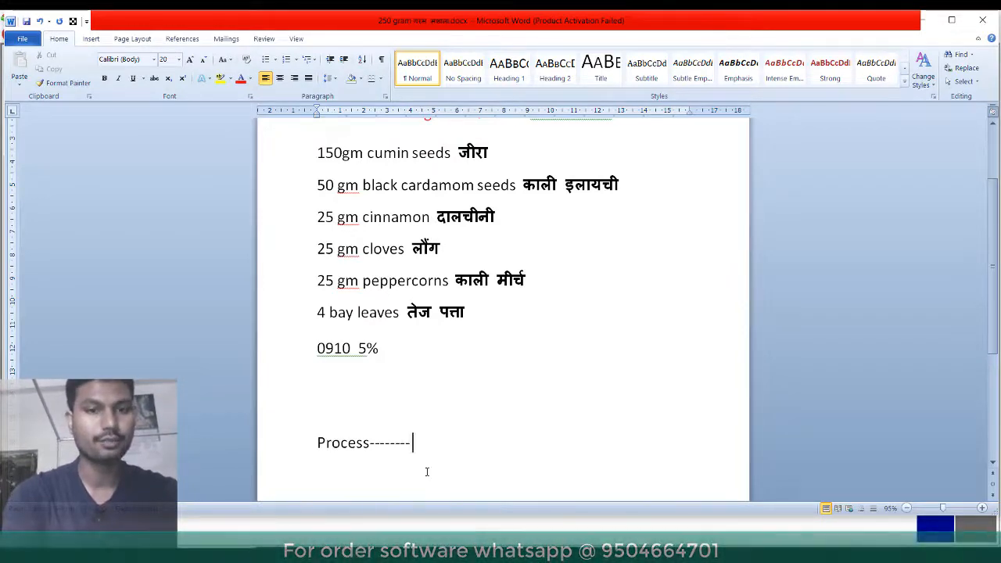
type(" P")
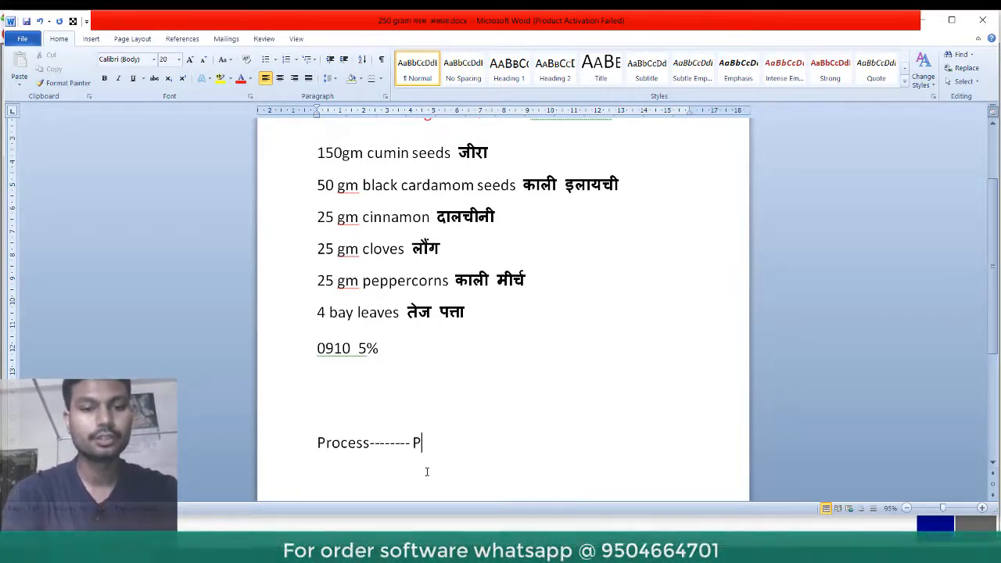
type("rod")
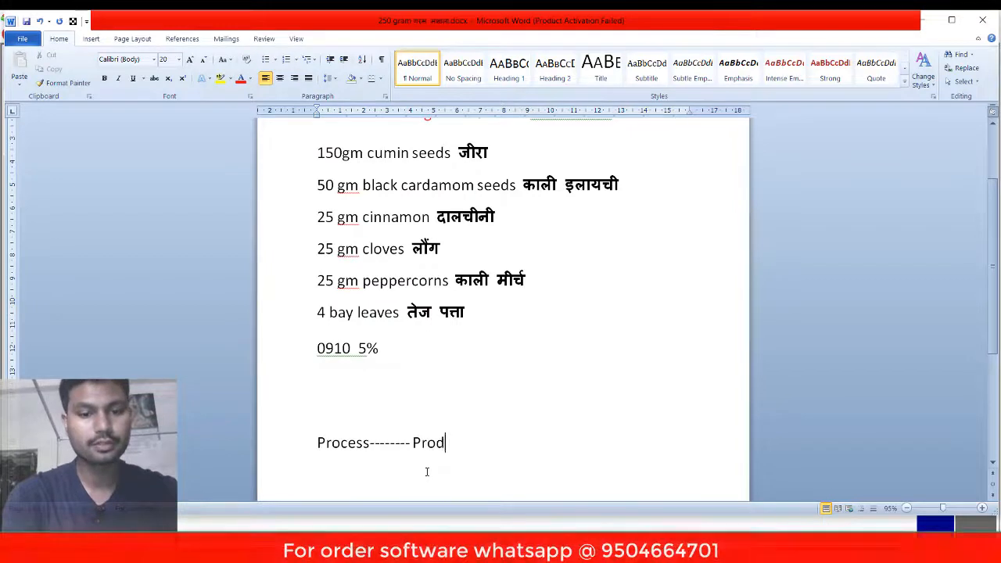
type("uce")
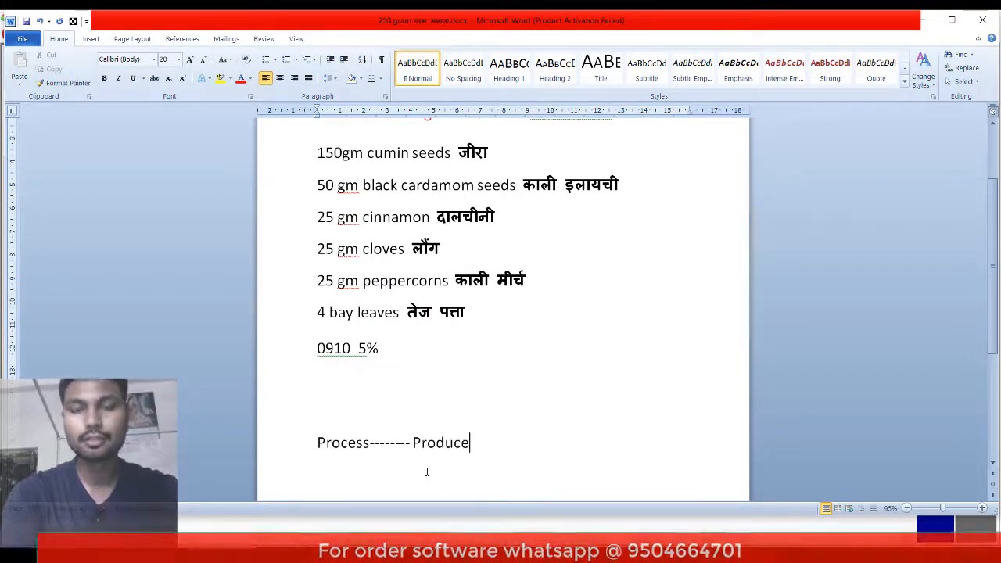
type("()")
key("Left")
type("Pr")
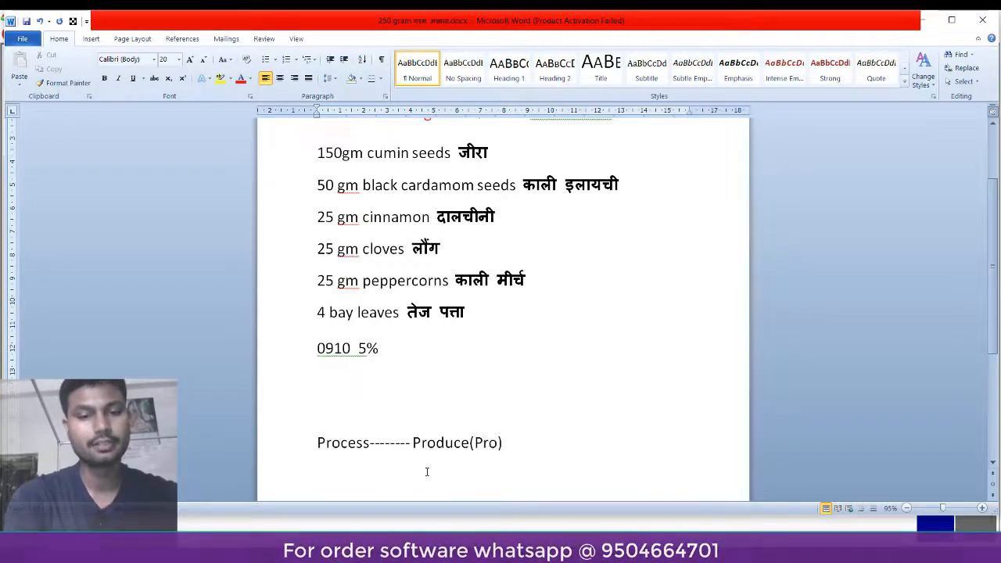
type("oduct")
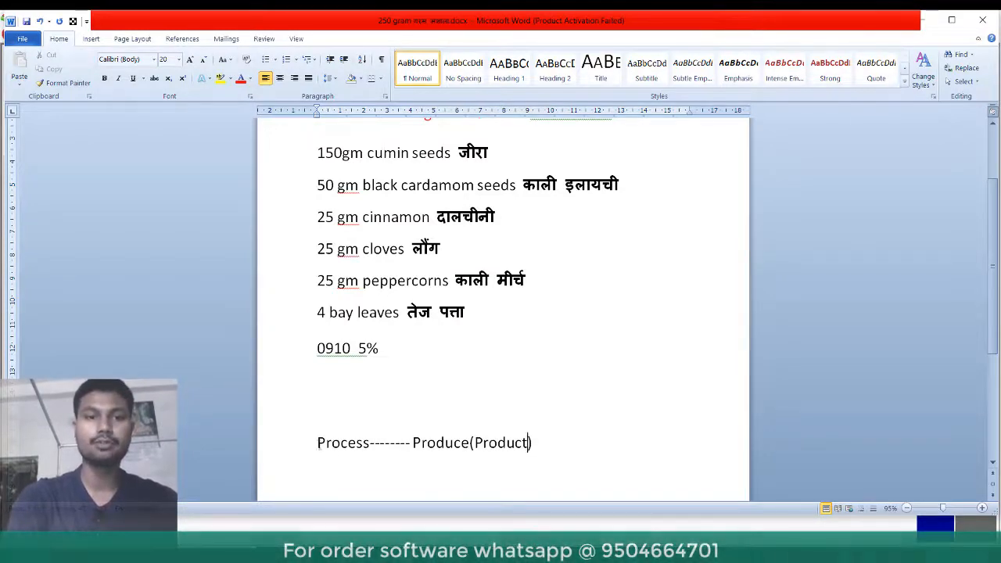
- Append '--- Item' to the end of the Process line
left_click_drag(318, 443, 507, 443)
left_click(546, 442)
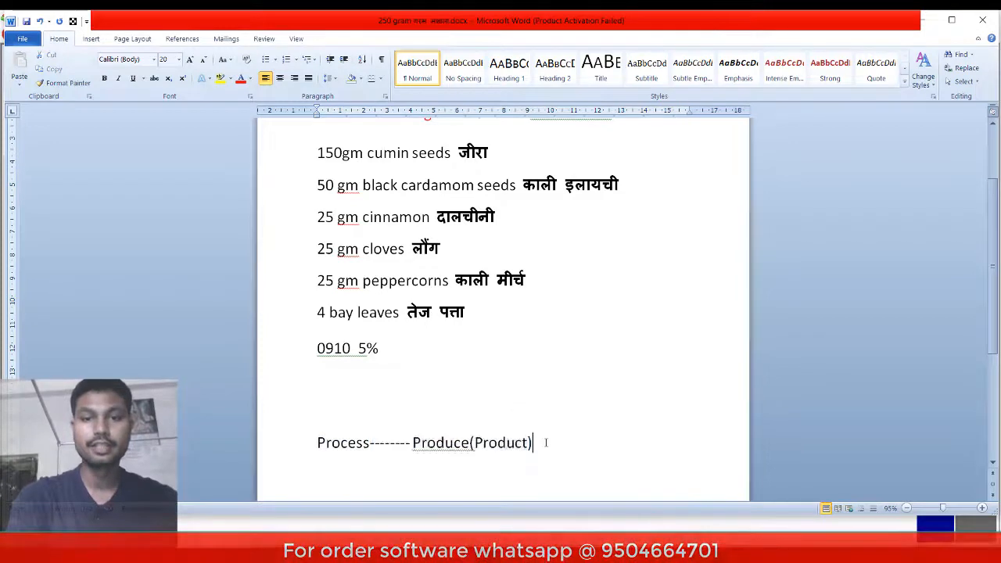
type("-----")
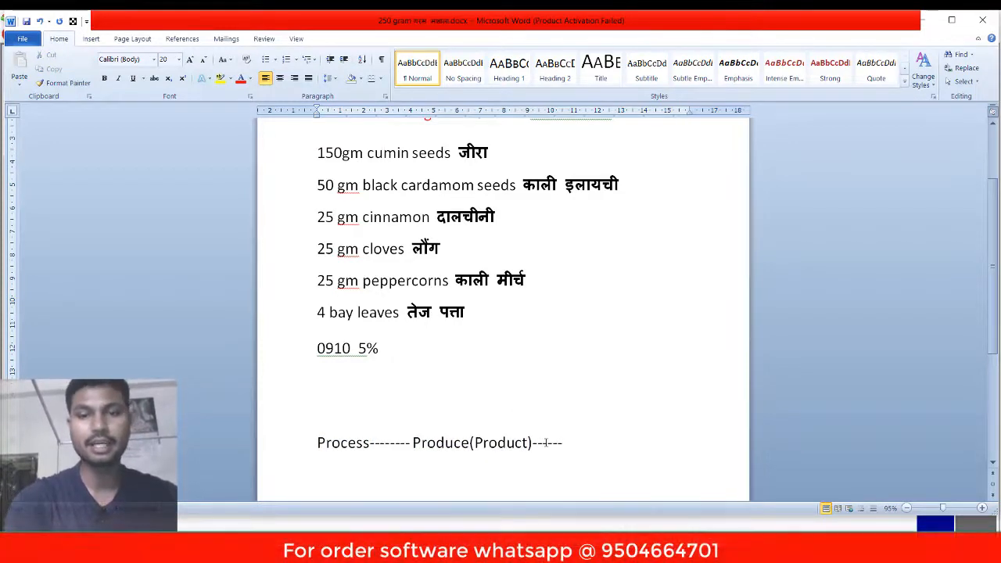
type("-")
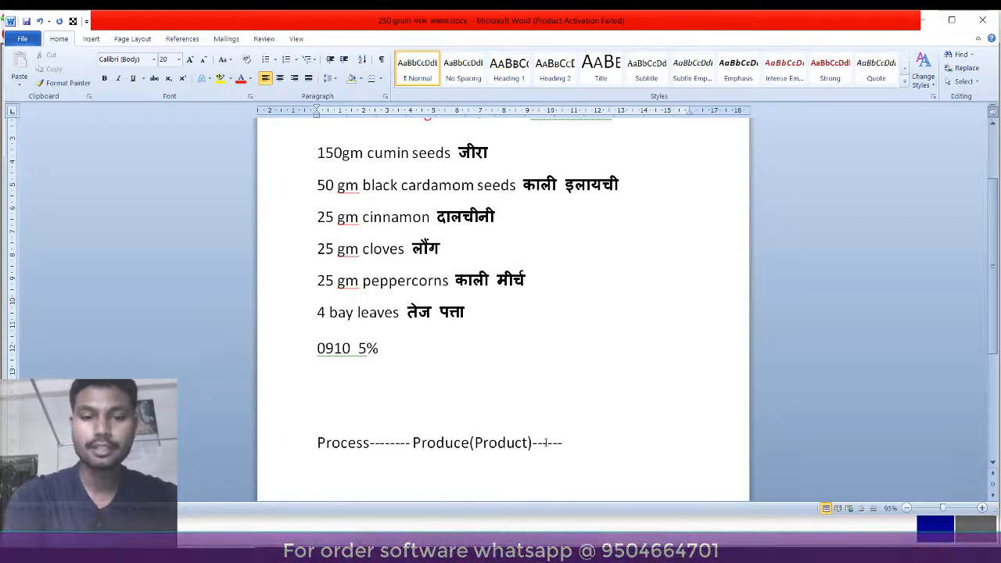
type(" Item")
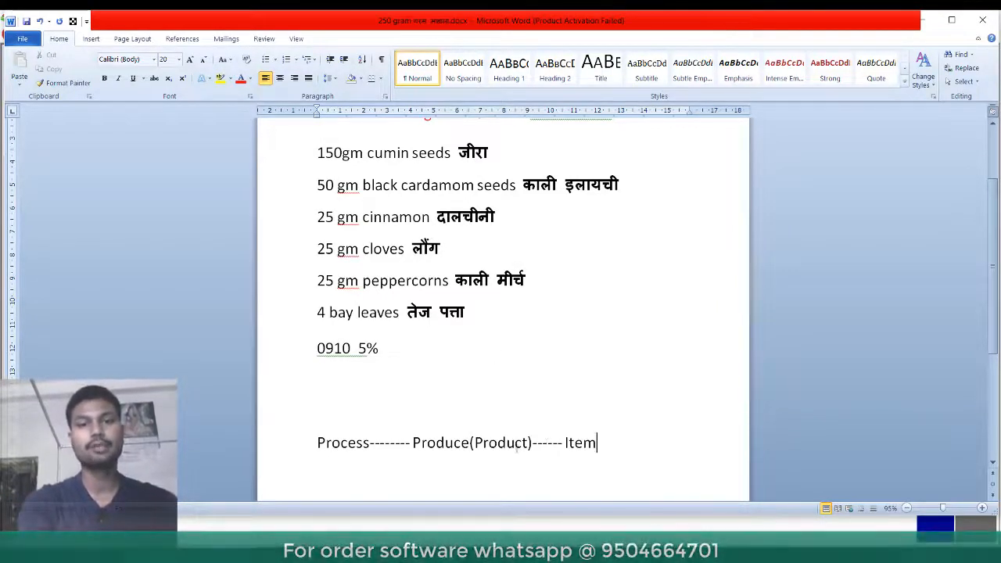
left_click_drag(564, 443, 538, 443)
left_click(435, 468)
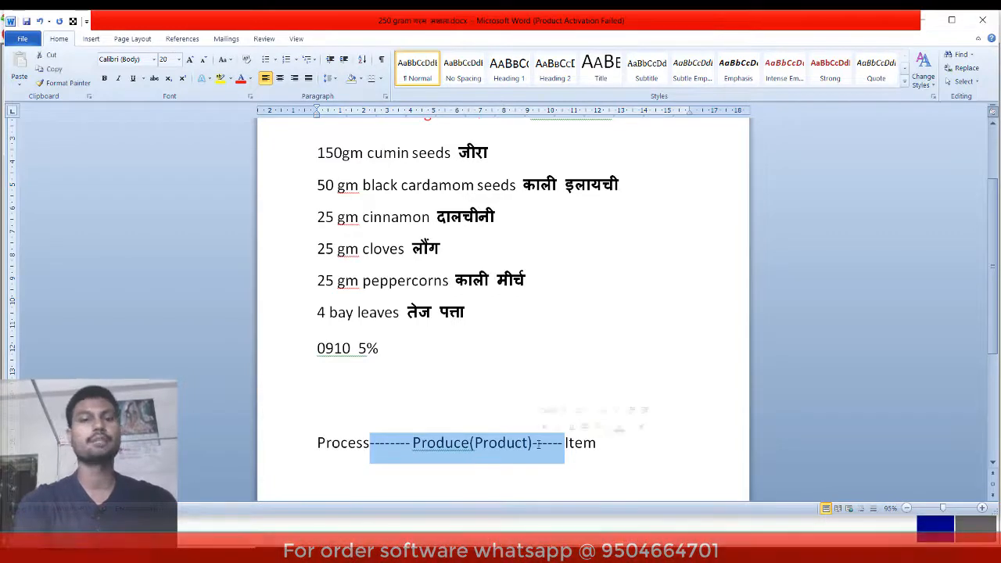
- Highlight the dashes and Produce(Product) in yellow, pointing out Process and Item
left_click(599, 426)
left_click(611, 453)
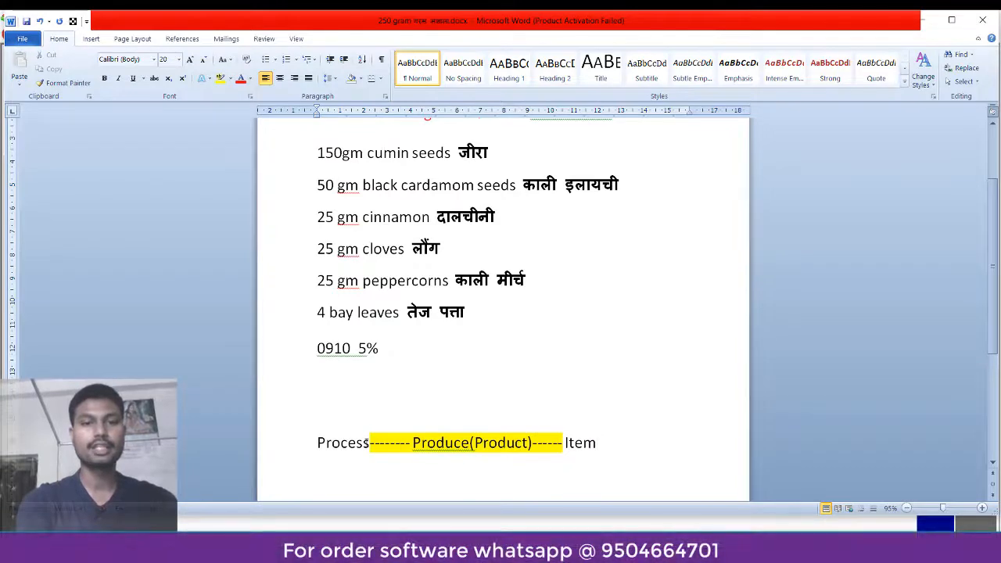
left_click_drag(363, 442, 326, 444)
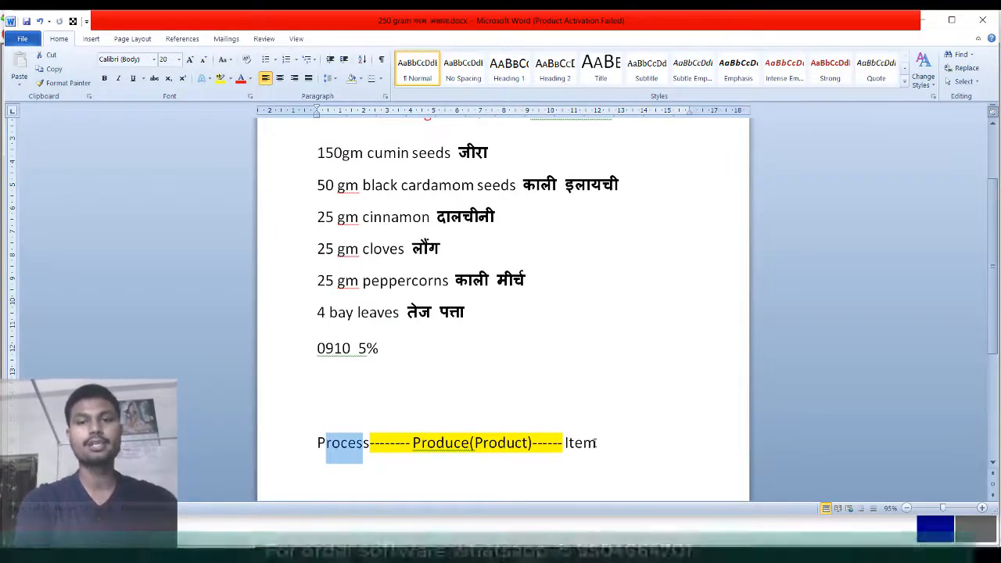
left_click_drag(596, 444, 563, 442)
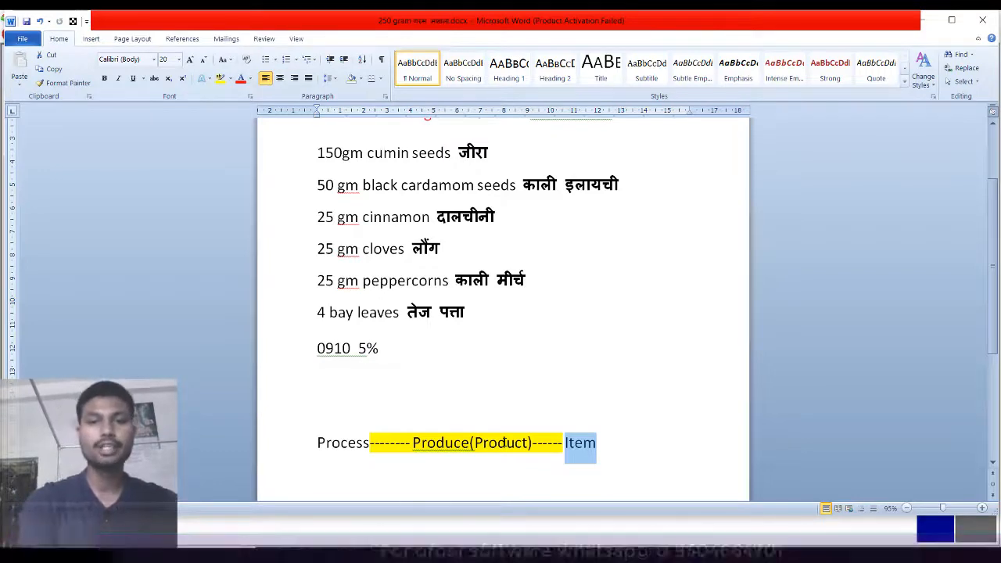
- Add numbered item '1) Making 250gm. garam Mashala.' below the Process line
left_click(629, 450)
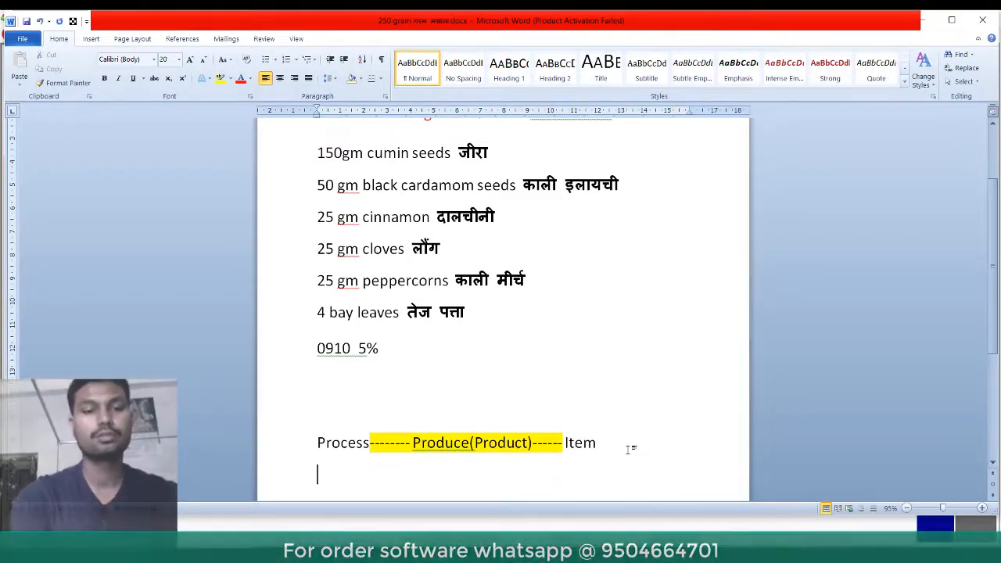
type("1)")
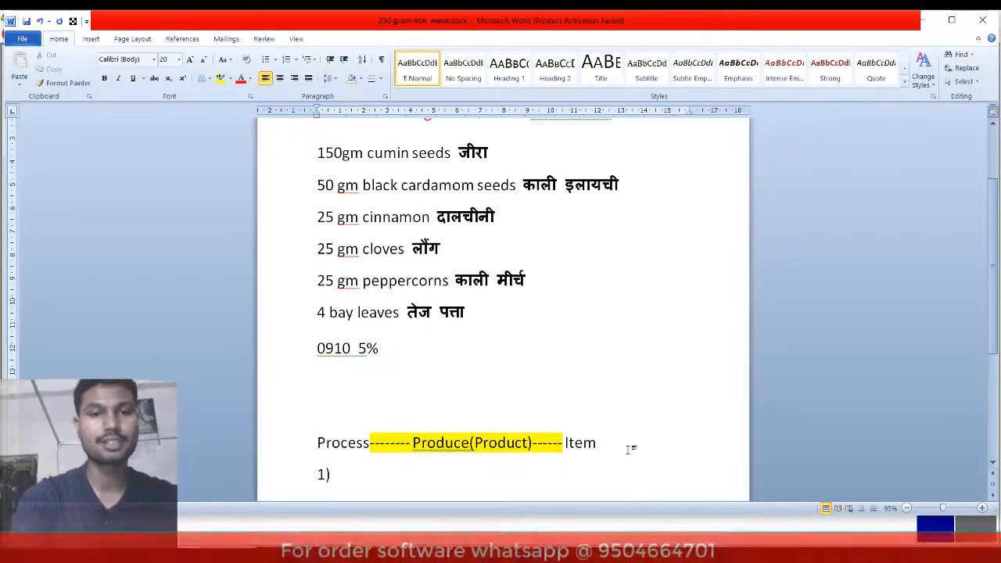
key("Return")
key("Return")
key("Return")
key("Return")
key("Return")
key("Return")
key("Return")
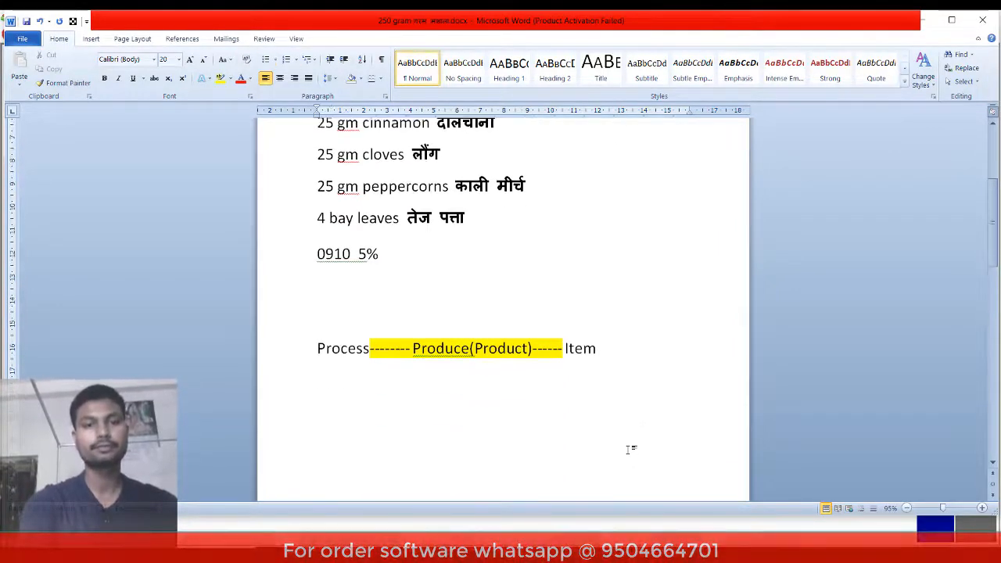
key("Up")
key("Up")
key("Up")
key("Up")
key("Up")
key("Up")
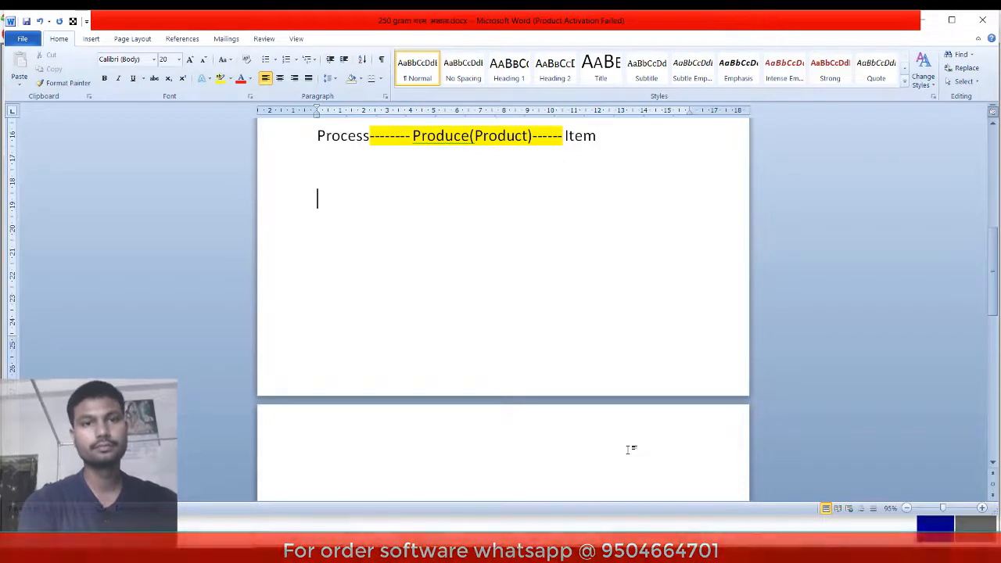
type("1) ")
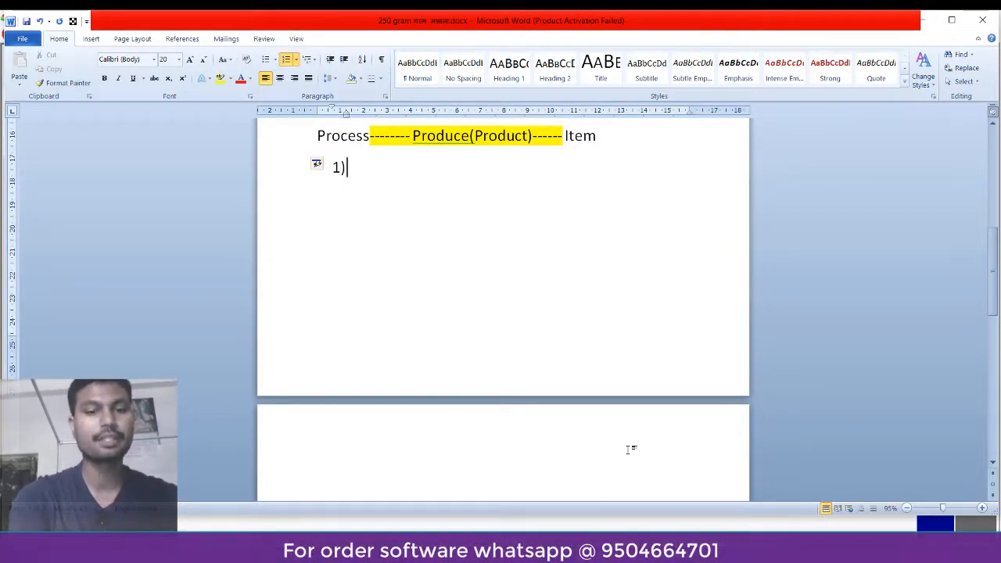
type("Making")
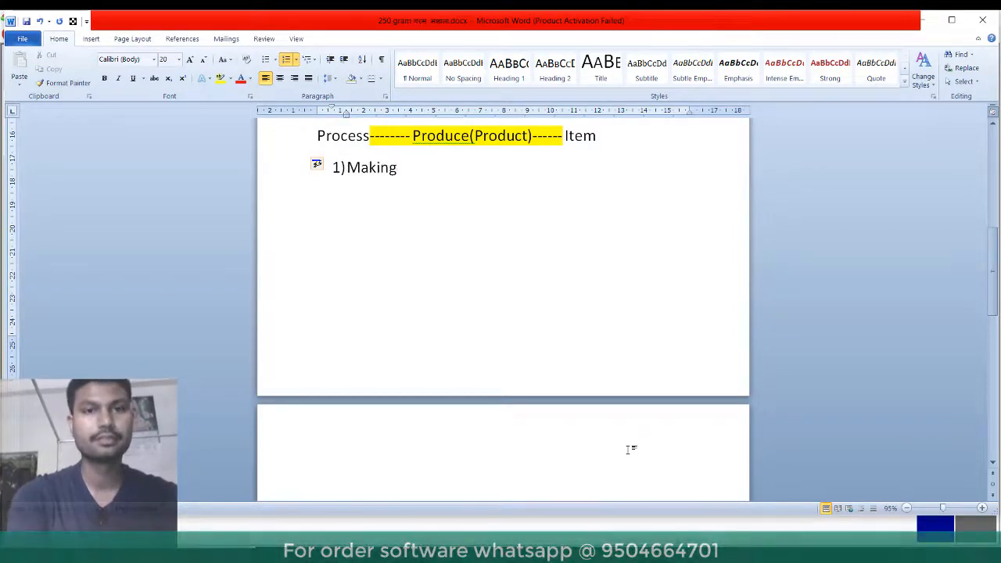
type(" 250")
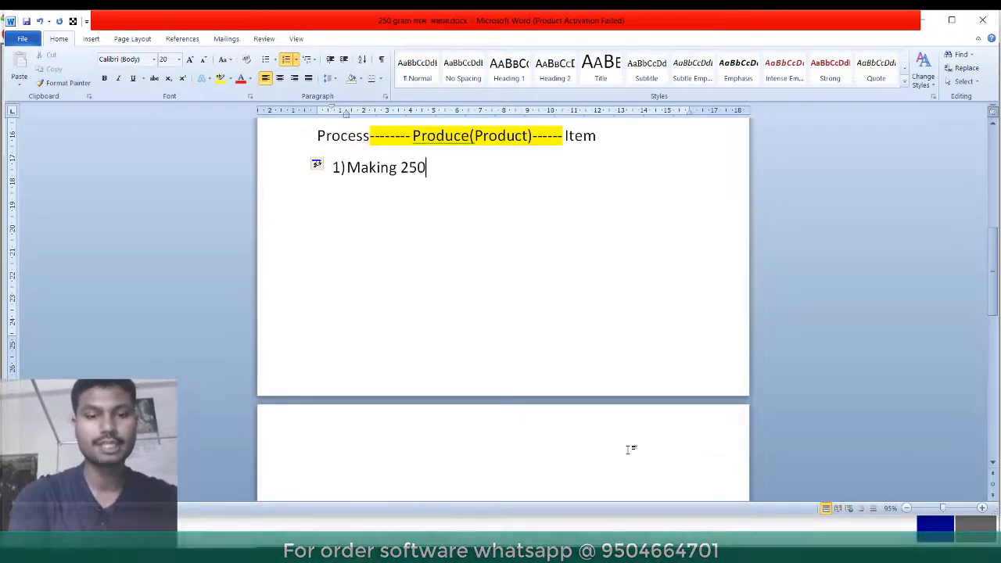
type("gm.")
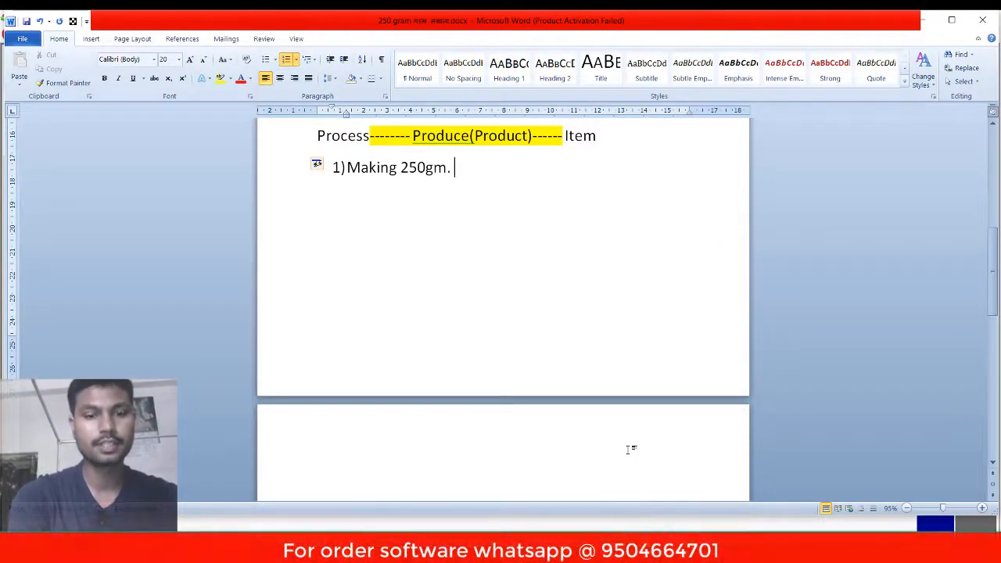
type(" garam M")
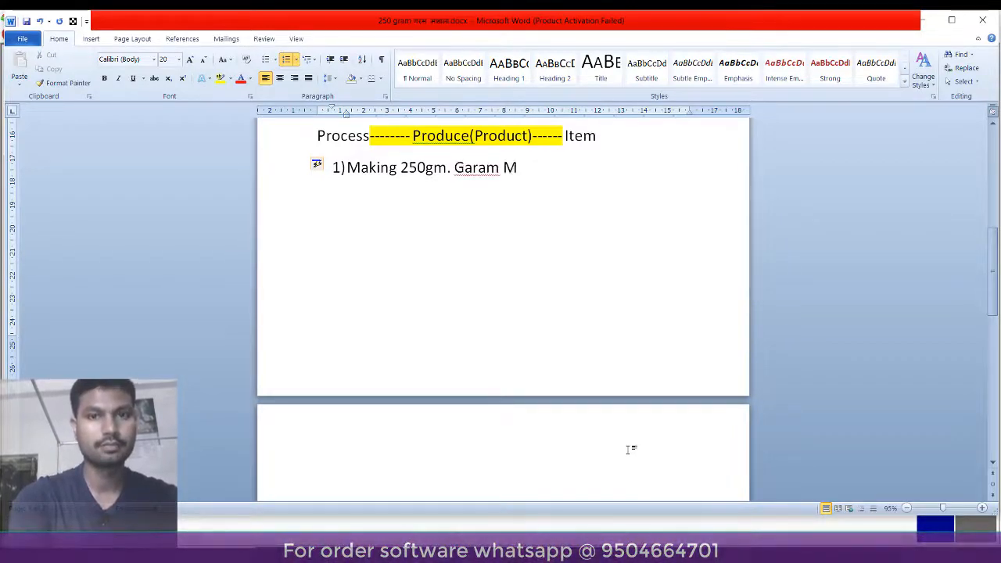
type("ashal")
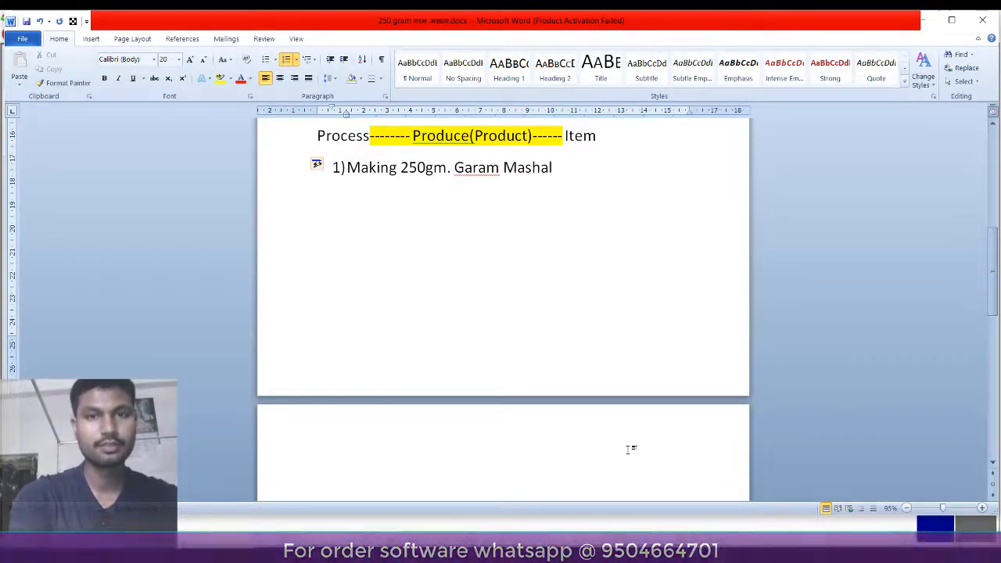
type("a")
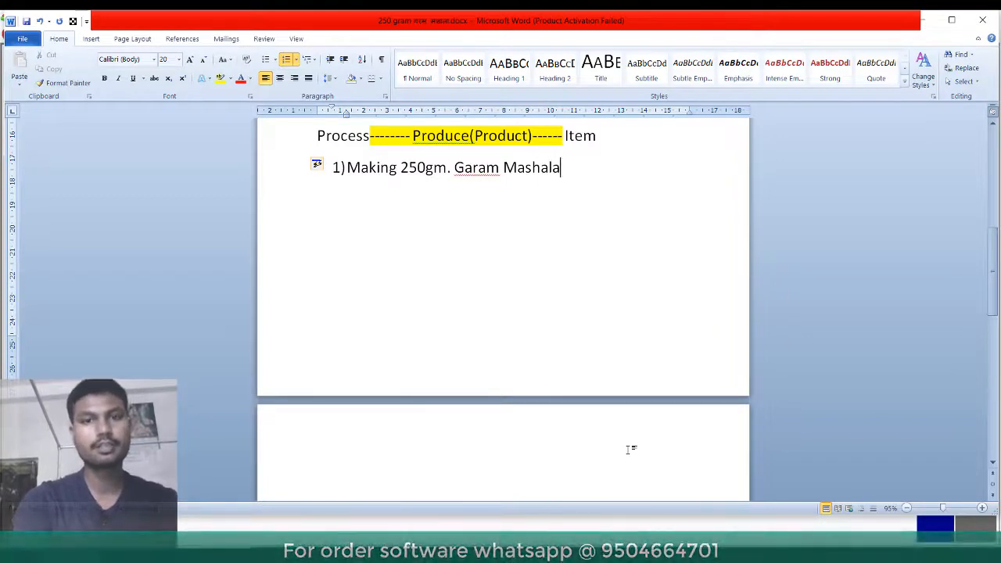
type(".")
key("Return")
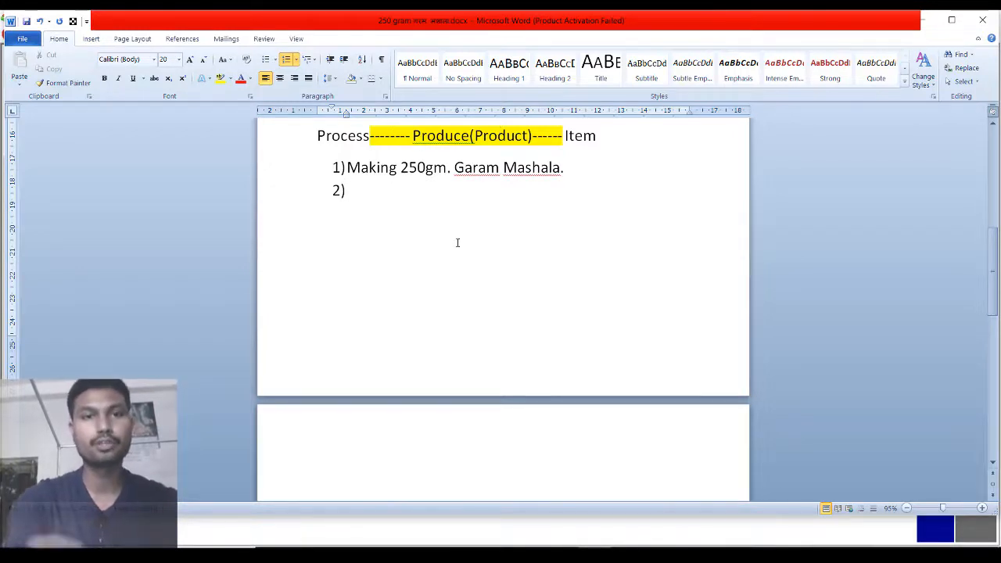
- Add item '250gm.Garam Mashal' and a blank third item, then copy the first item
type("250")
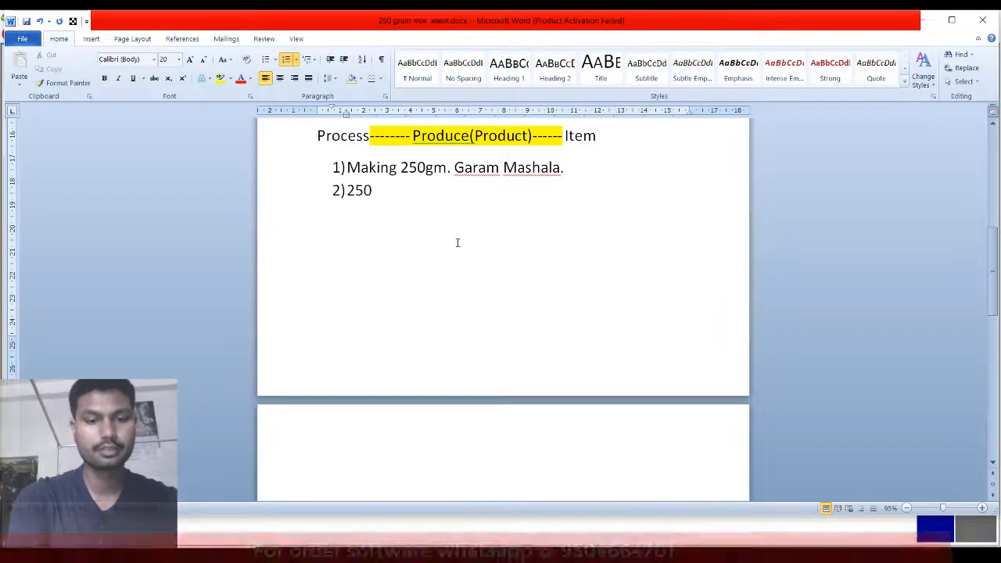
type("gm.Garam Mashal")
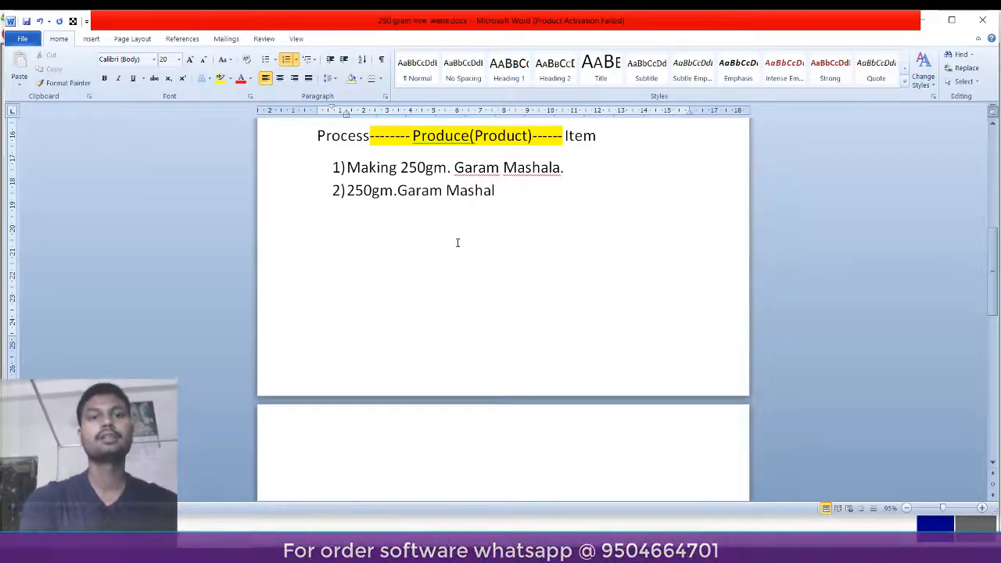
key("Return")
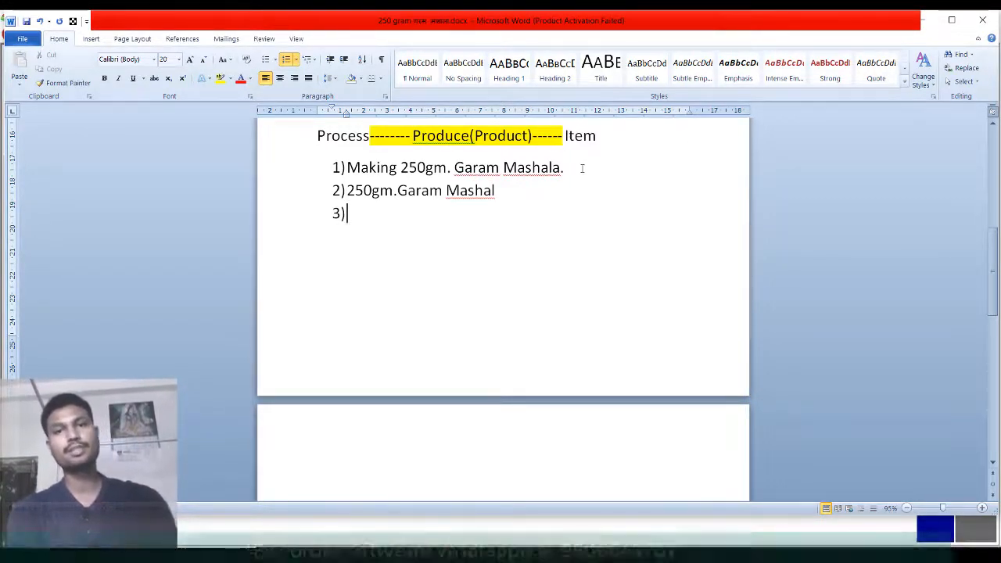
left_click_drag(574, 167, 358, 169)
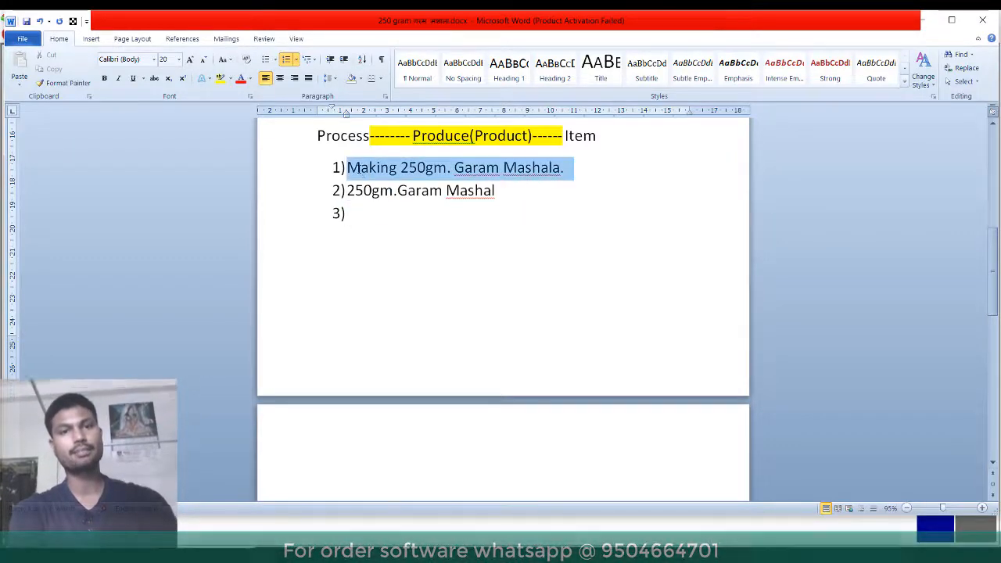
key("ctrl+c")
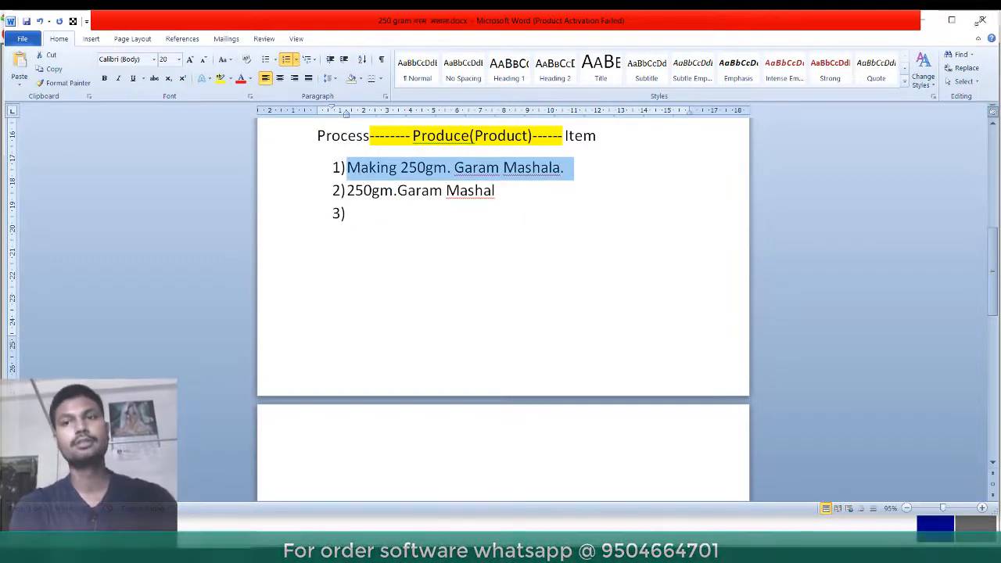
- Create a new process named 'Making 250gm. Garam Mashala.' by pasting the copied line
left_click(929, 20)
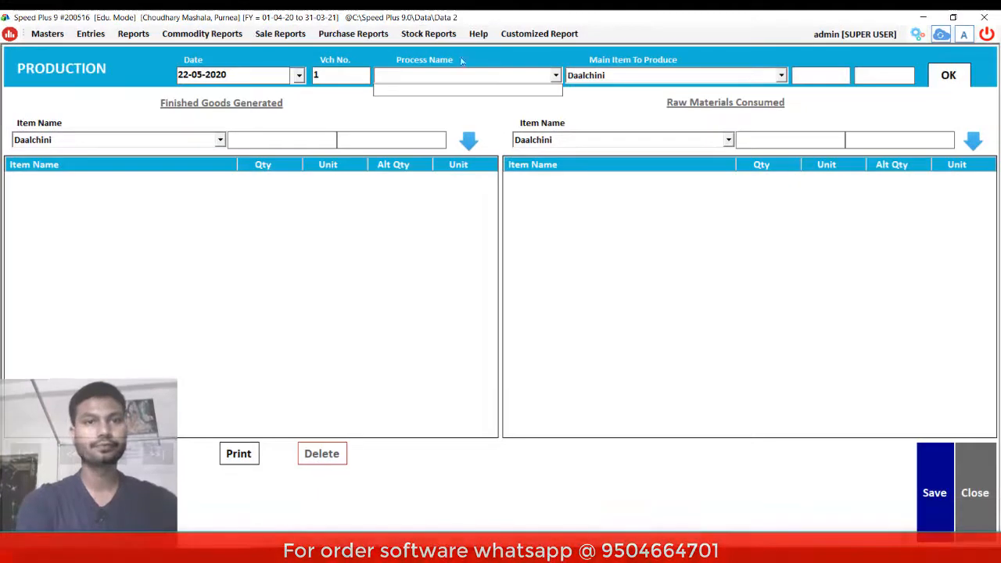
left_click(404, 78)
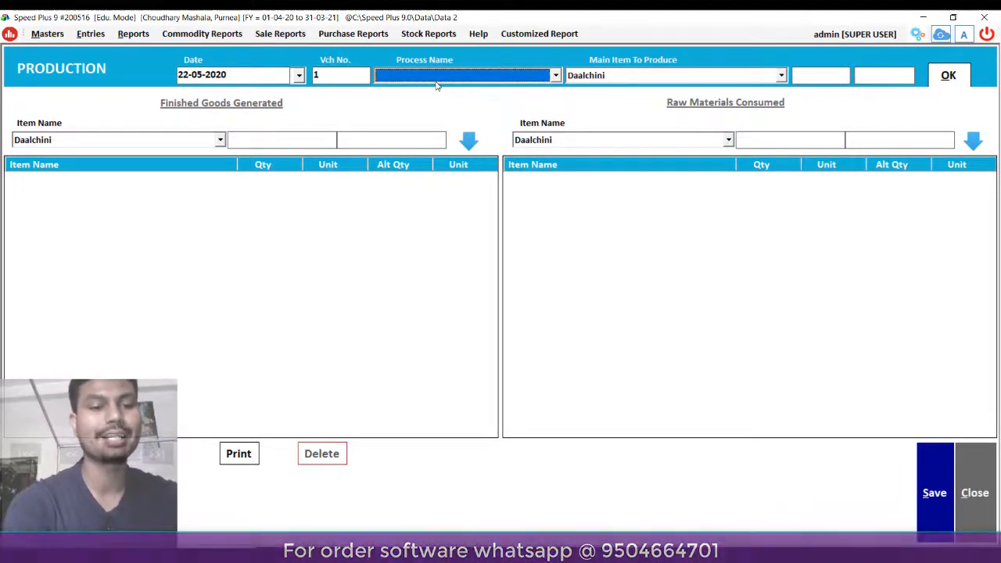
key("F3")
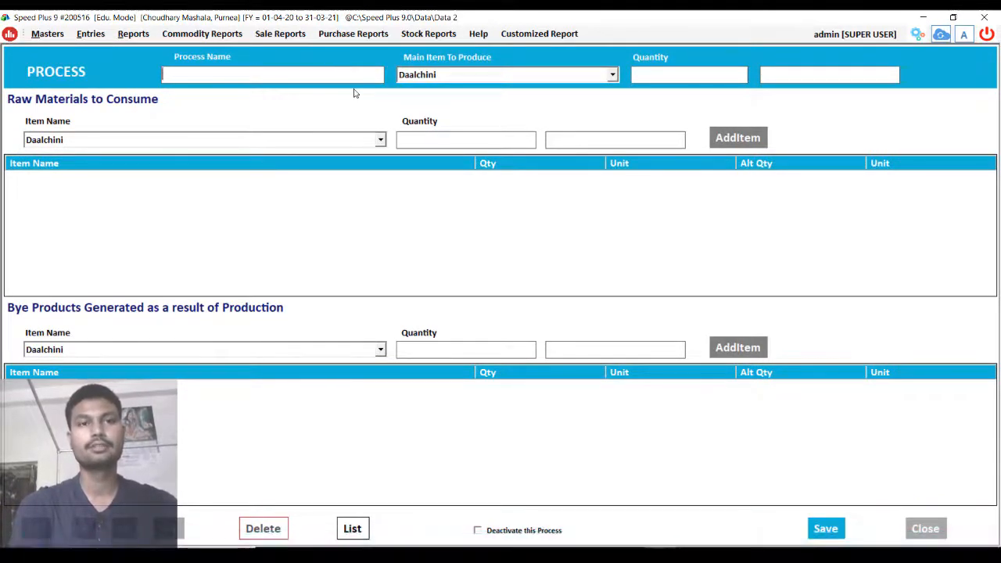
key("ctrl+v")
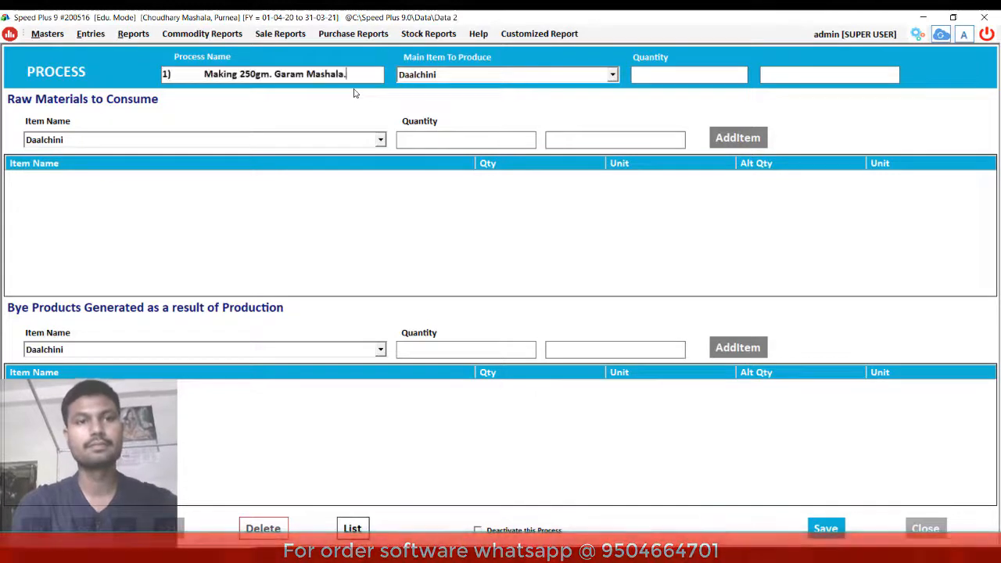
left_click(204, 73)
key("BackSpace")
key("BackSpace")
key("BackSpace")
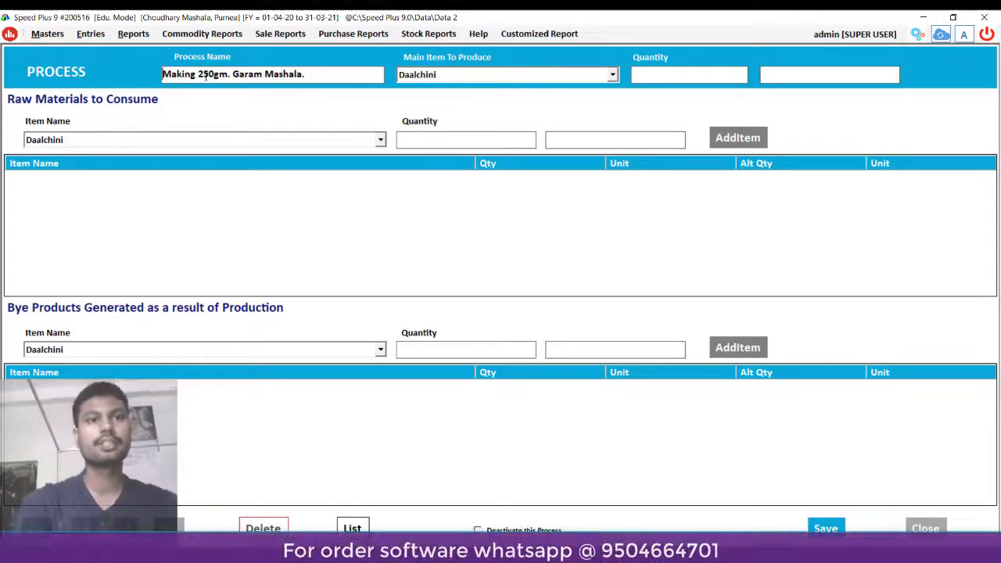
- Open the Main Item To Produce list and start a new item with F3
left_click(323, 74)
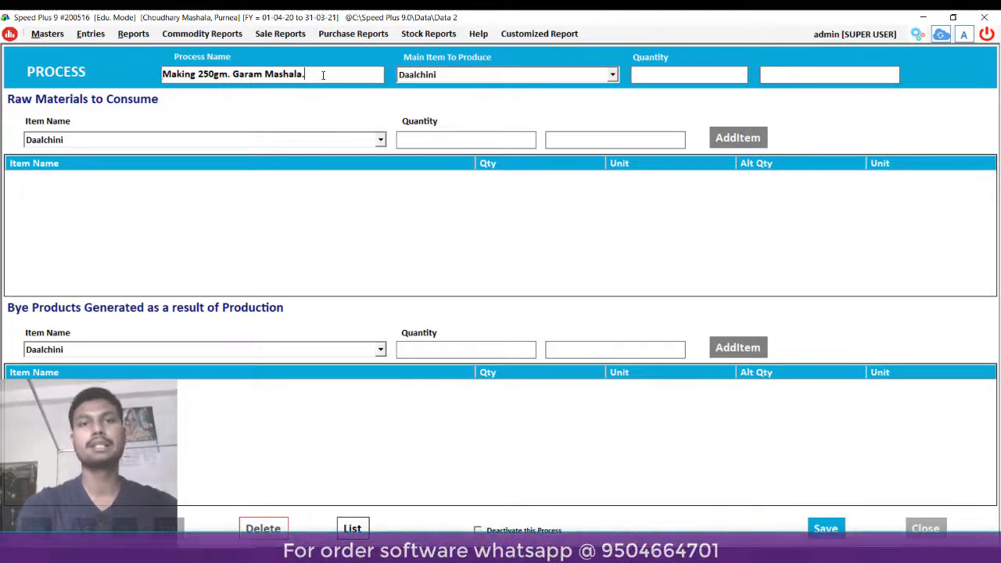
key("Return")
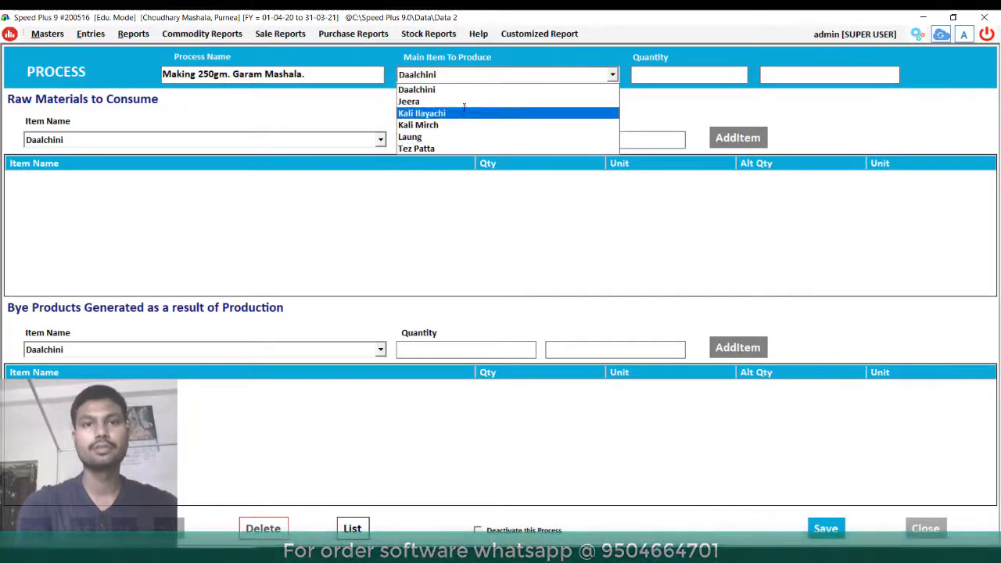
left_click(518, 72)
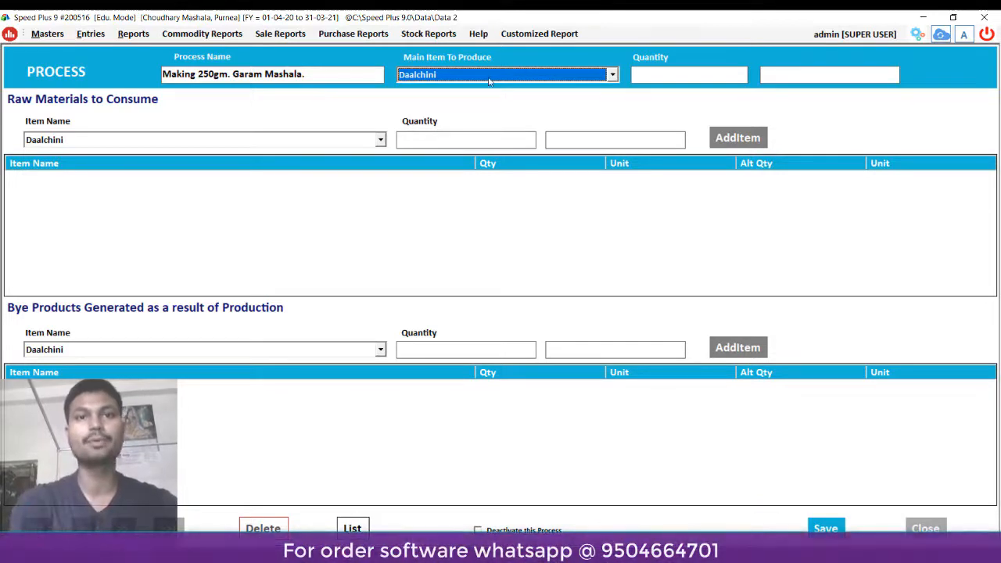
left_click(489, 79)
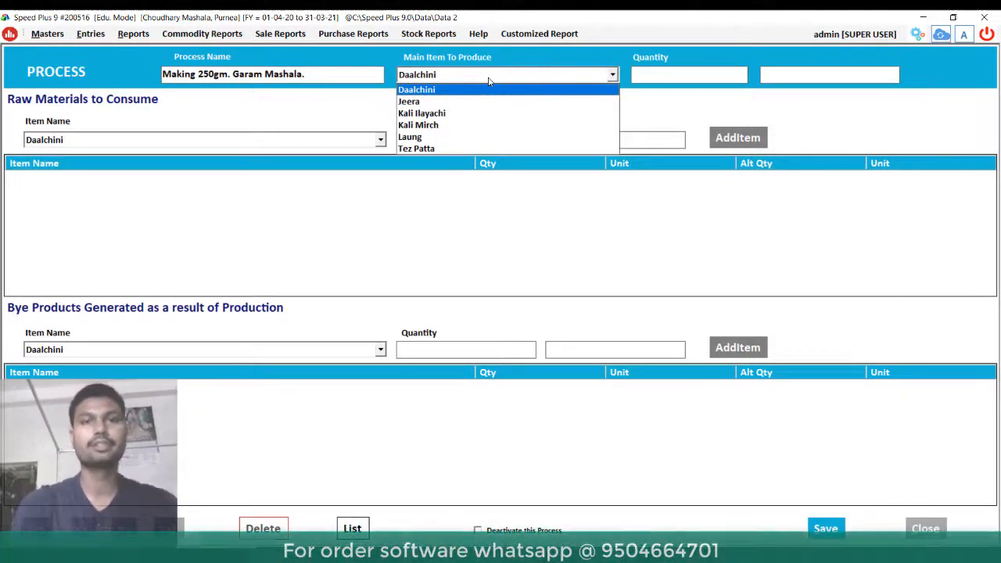
key("F3")
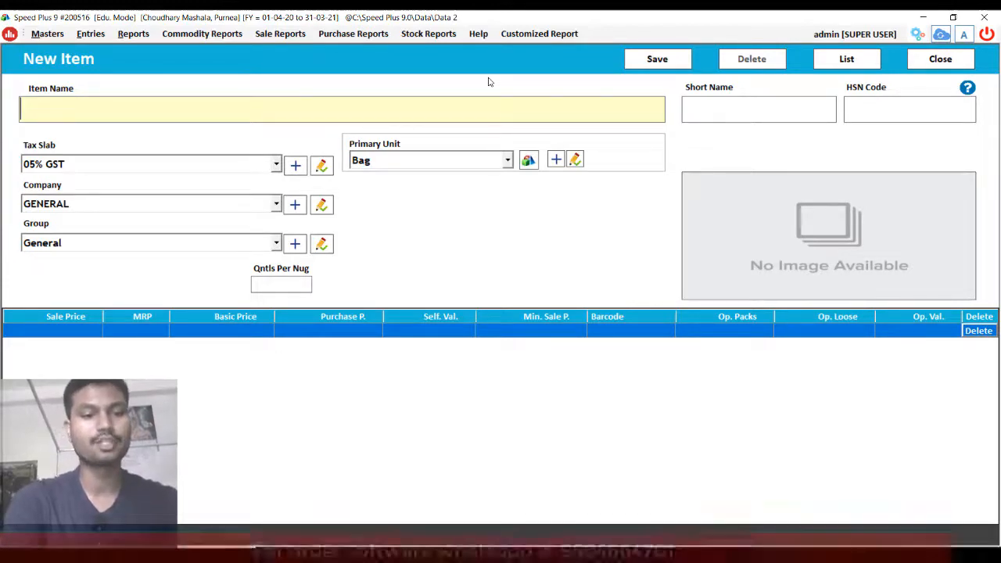
- Name the new item '250 gm Garam Mashal' with HSN code 0910
type("250 ")
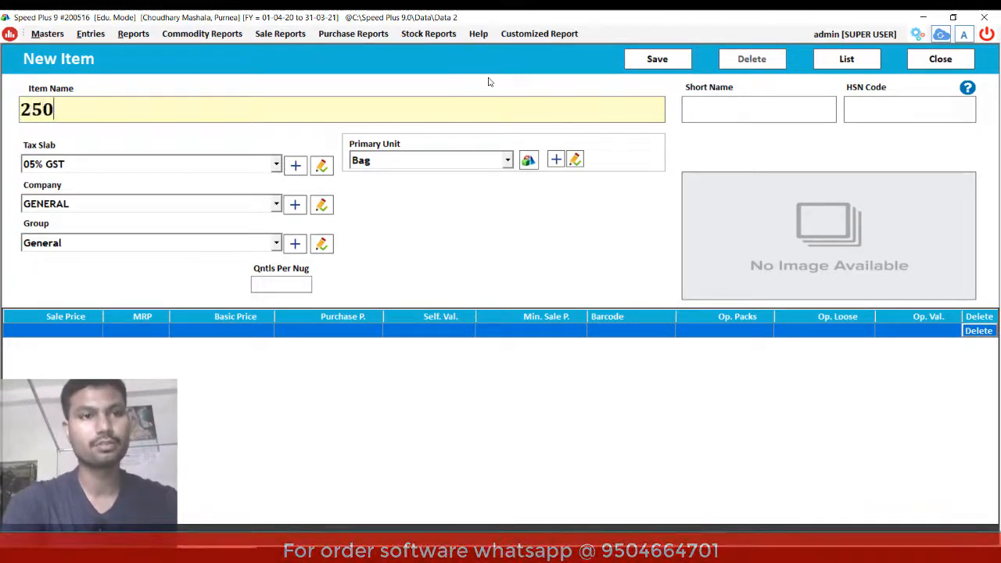
type("gm ")
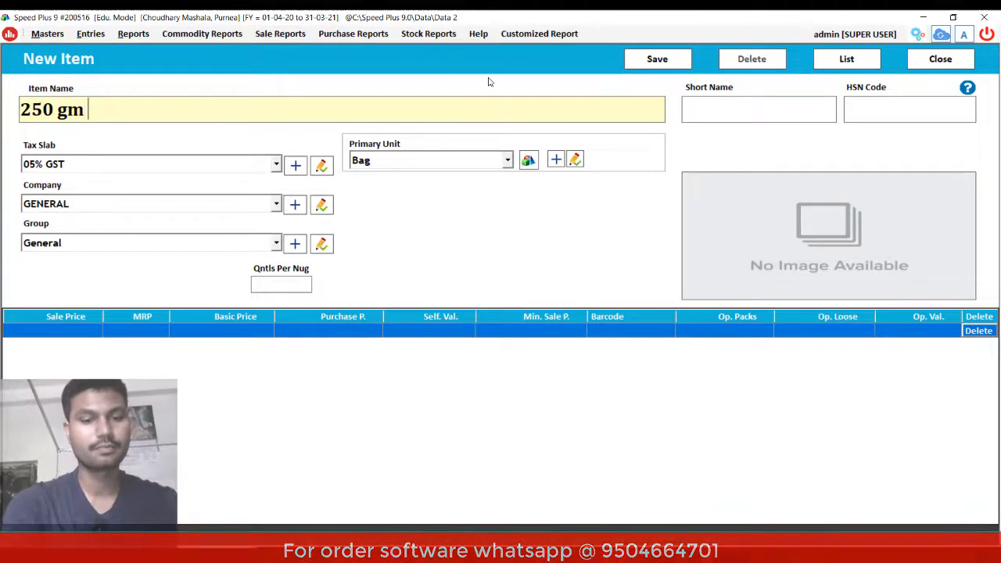
type("Garam ")
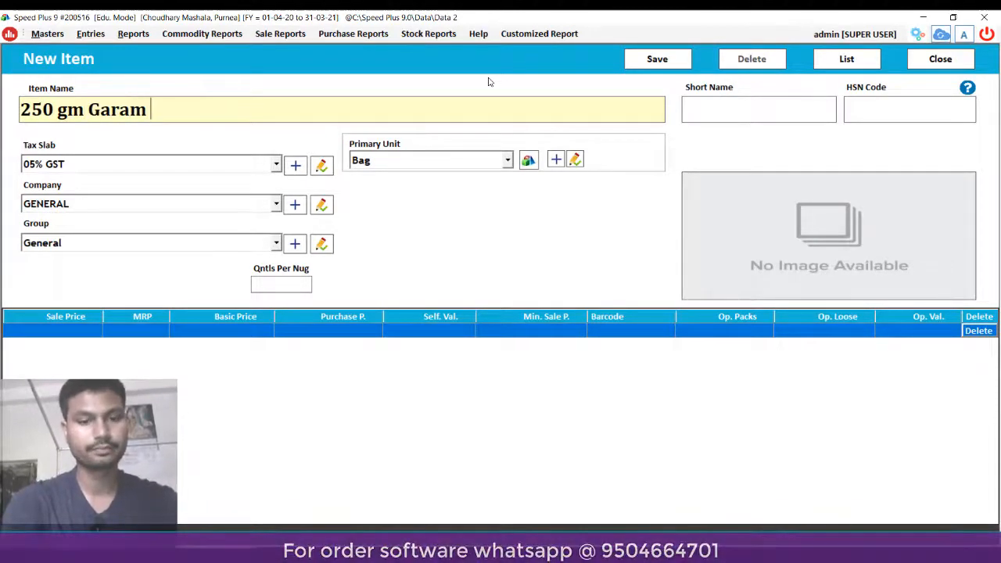
type("Mashal")
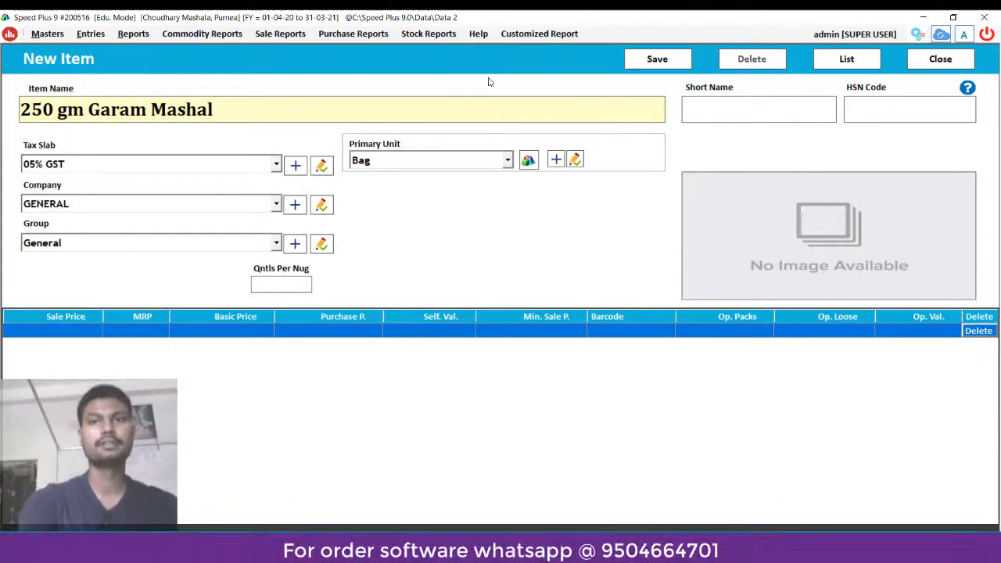
key("Return")
key("Return")
type("0910")
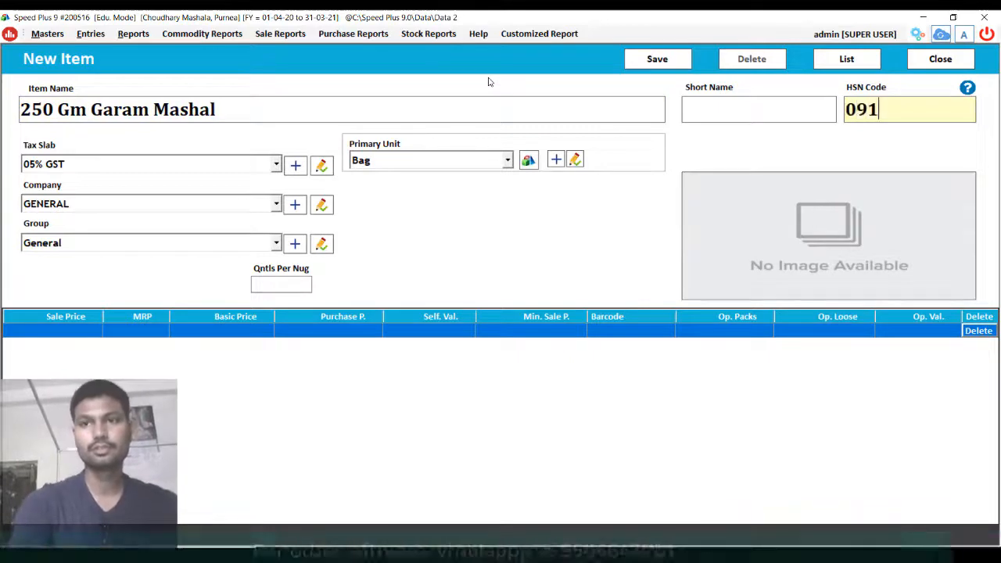
key("Return")
key("Return")
key("Return")
key("Return")
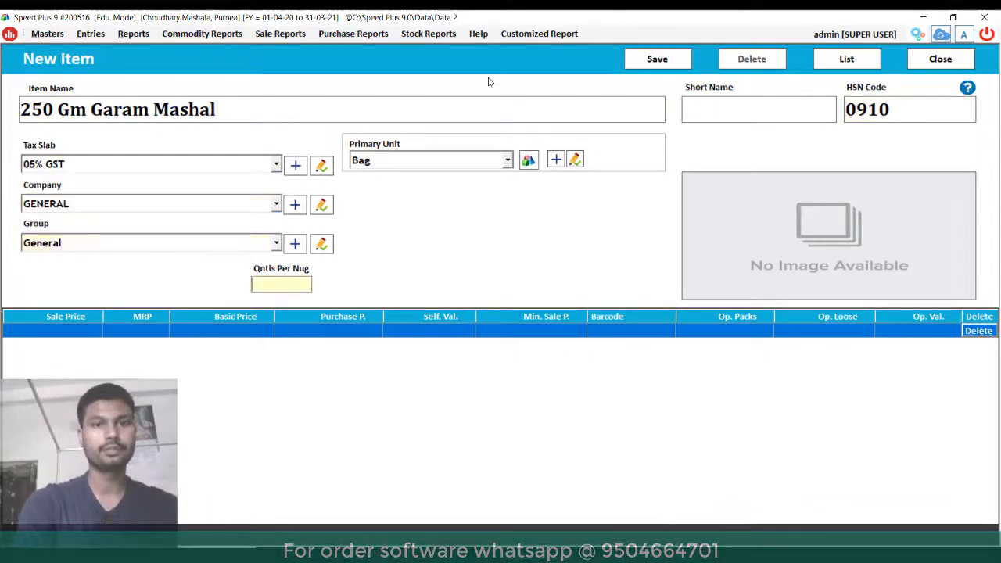
key("Return")
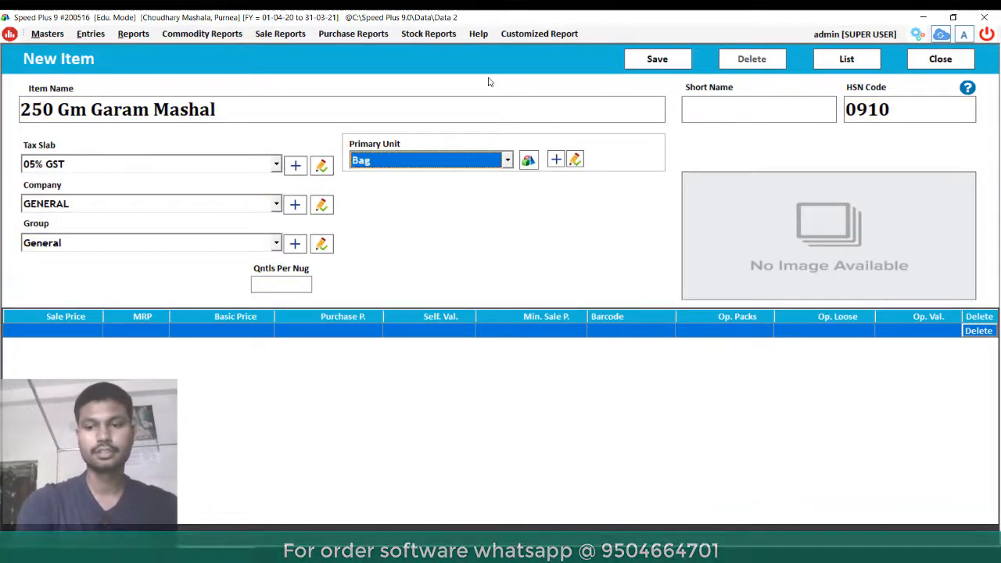
- Set primary unit Kgs., alternate unit Gms. at conversion 1000, priced per Kgs
left_click(528, 161)
left_click(485, 196)
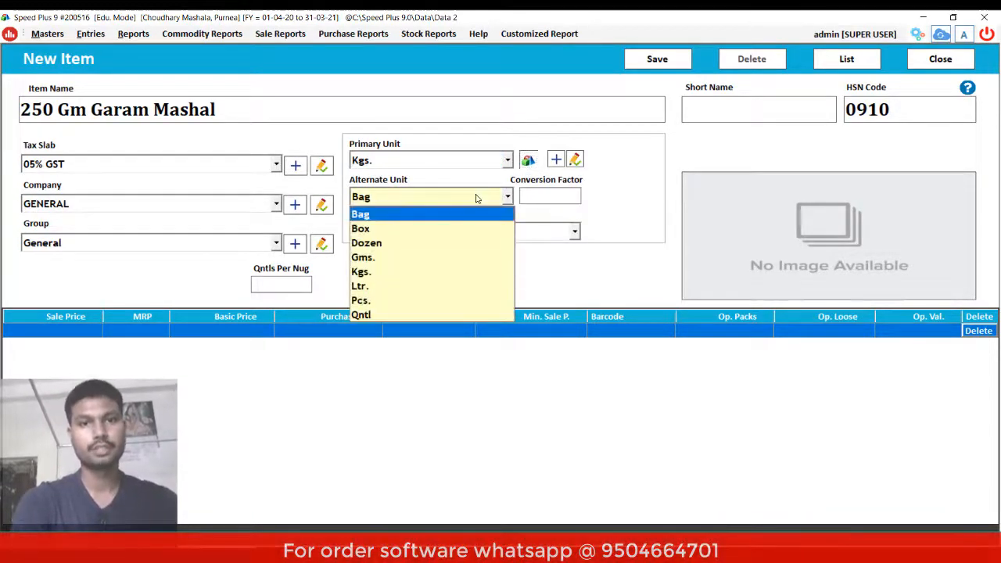
left_click(393, 257)
left_click(556, 195)
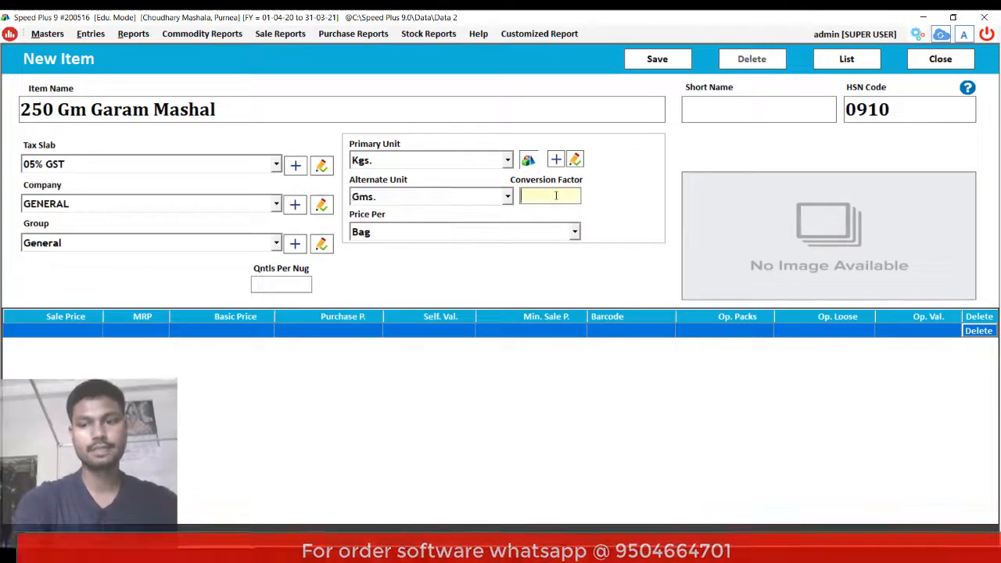
type("000")
key("Return")
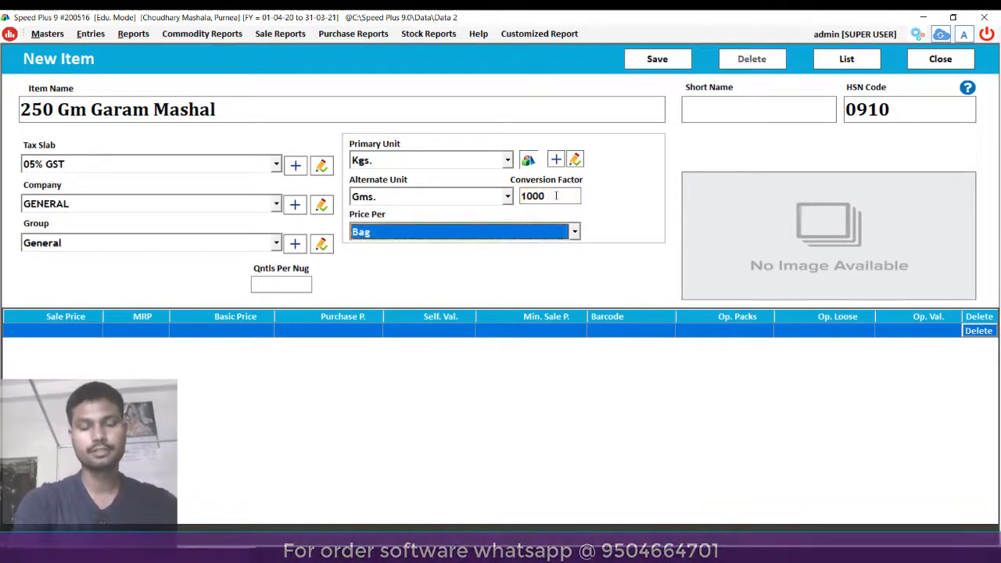
key("k")
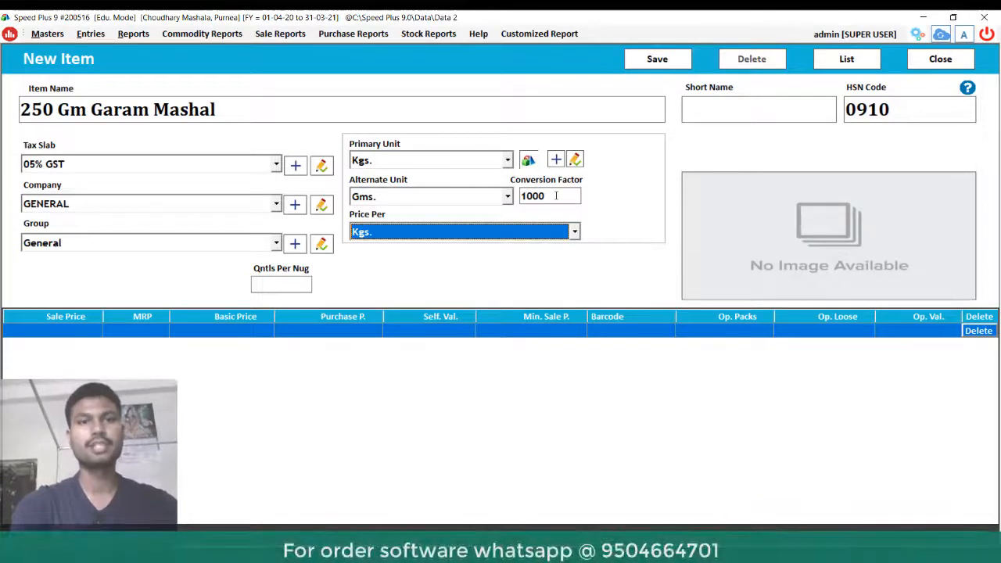
key("Return")
key("Return")
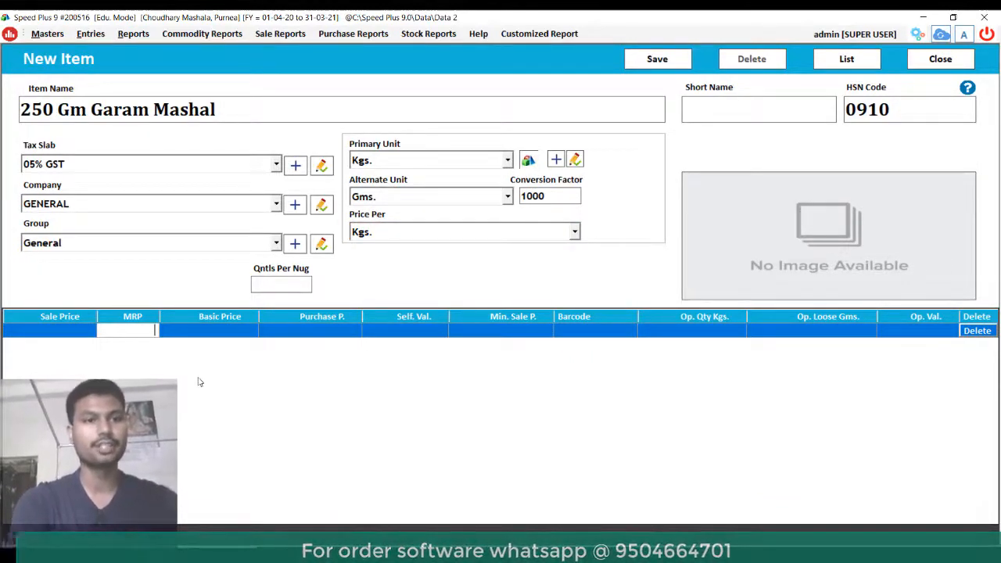
- Give the item a sale price of 70 and MRP of 85, leaving other prices empty
left_click(49, 332)
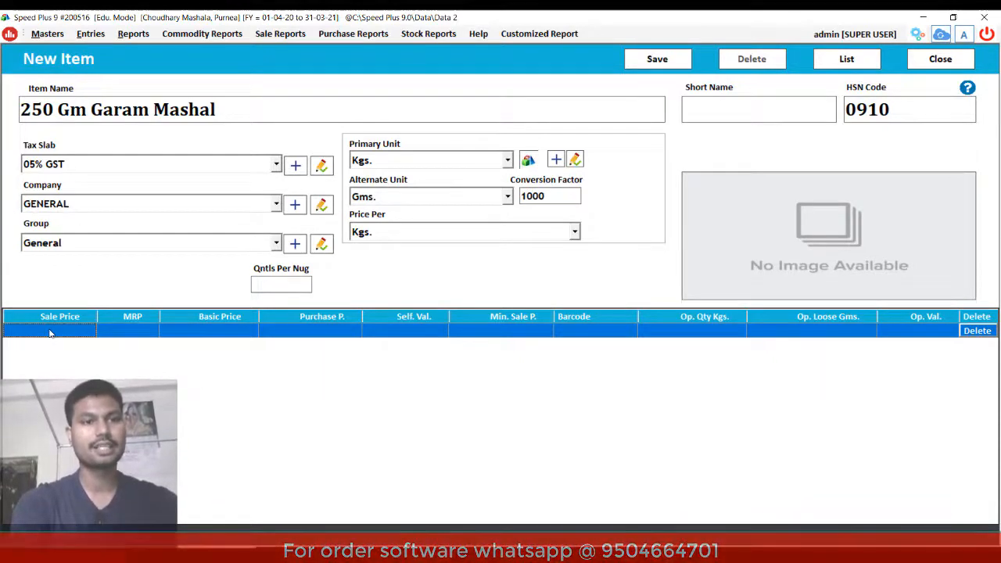
left_click(49, 332)
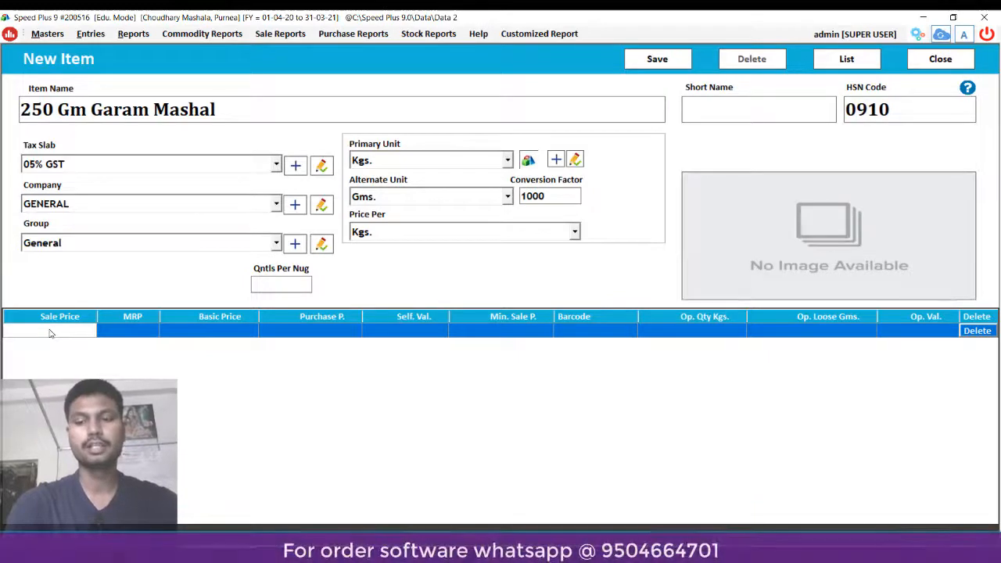
type("70")
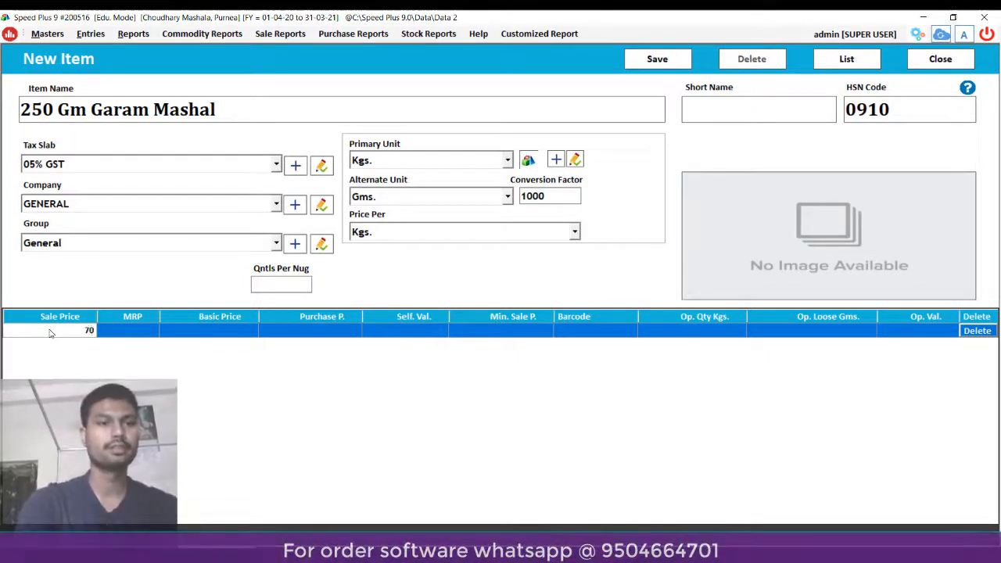
key("Return")
type("85")
key("Return")
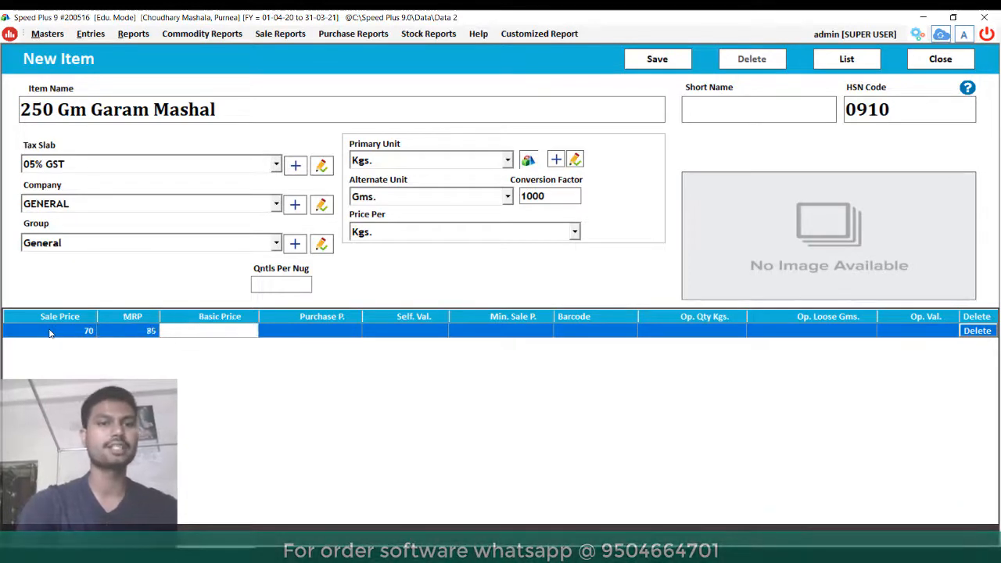
key("Return")
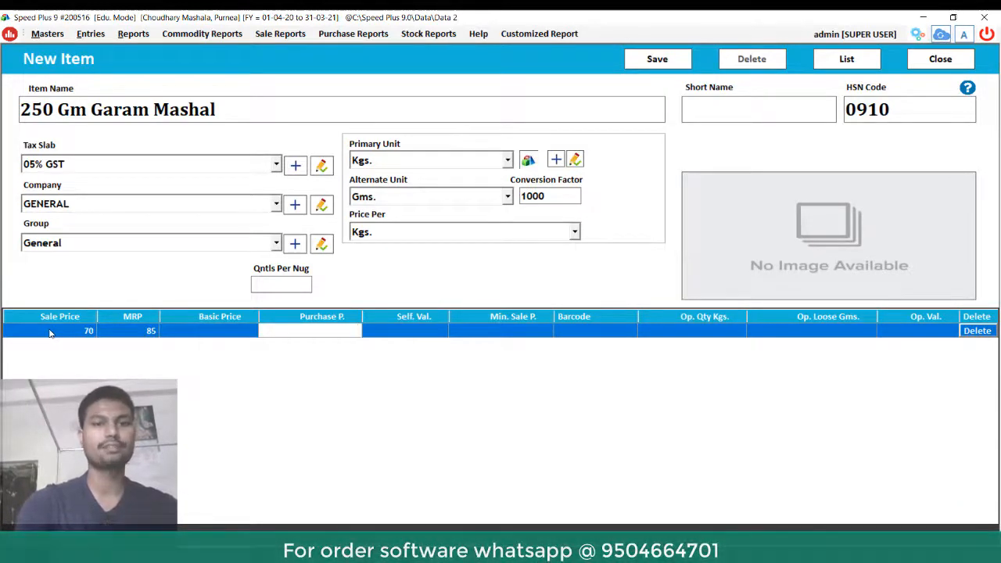
key("Return")
key("Return")
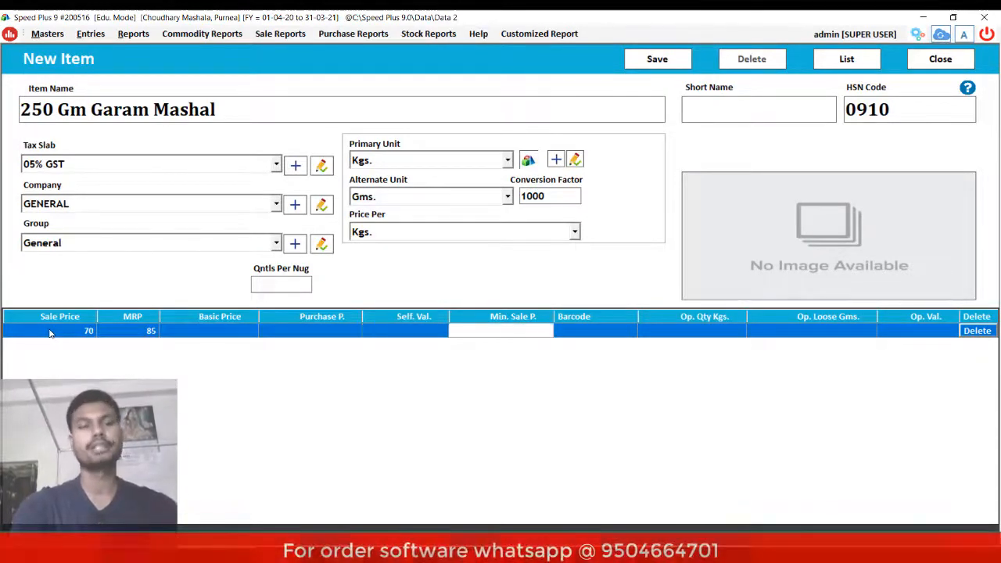
key("Return")
key("Return")
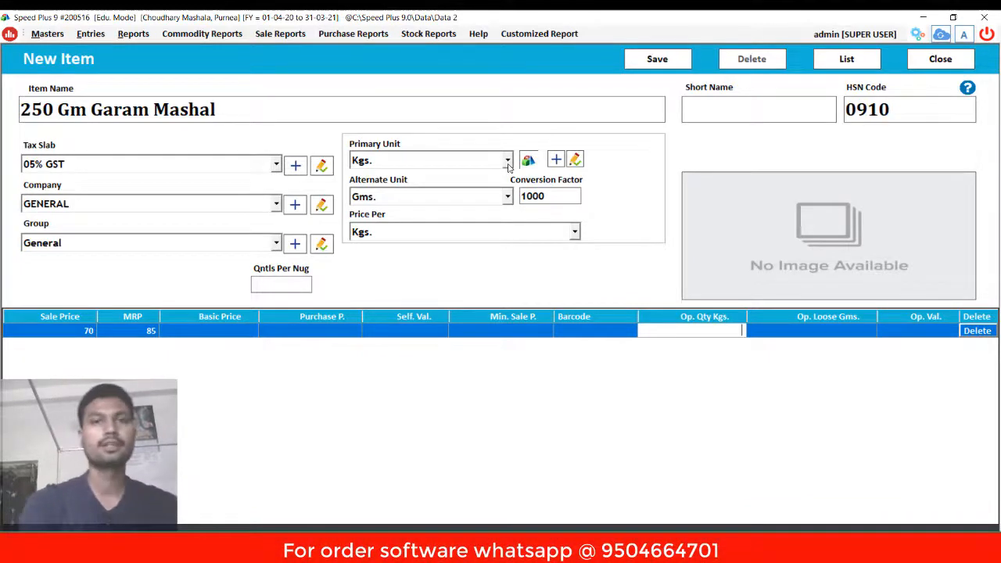
key("Return")
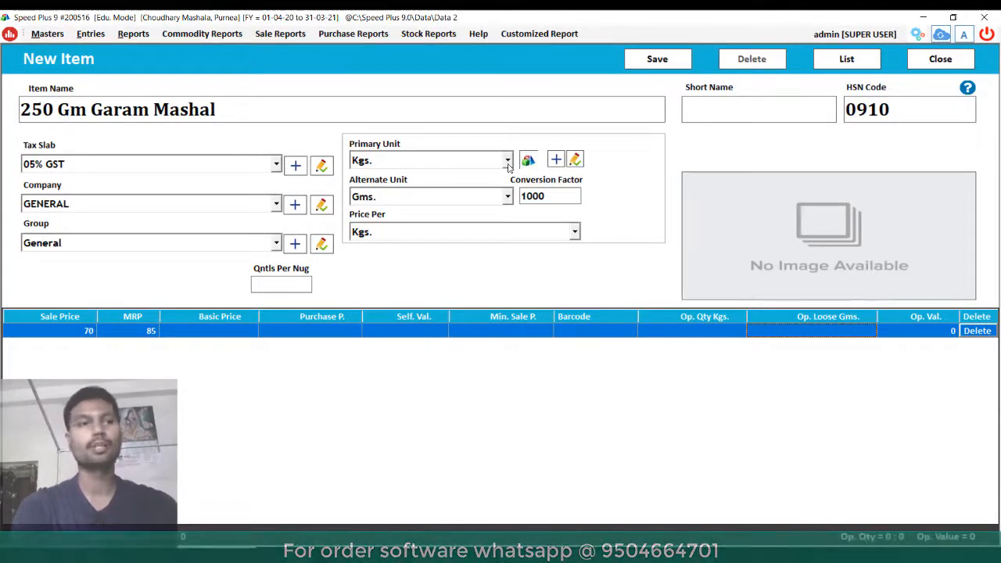
- Switch the item to single unit Pcs., rename it '250 Gm. Garam Mashal', and save
left_click(507, 164)
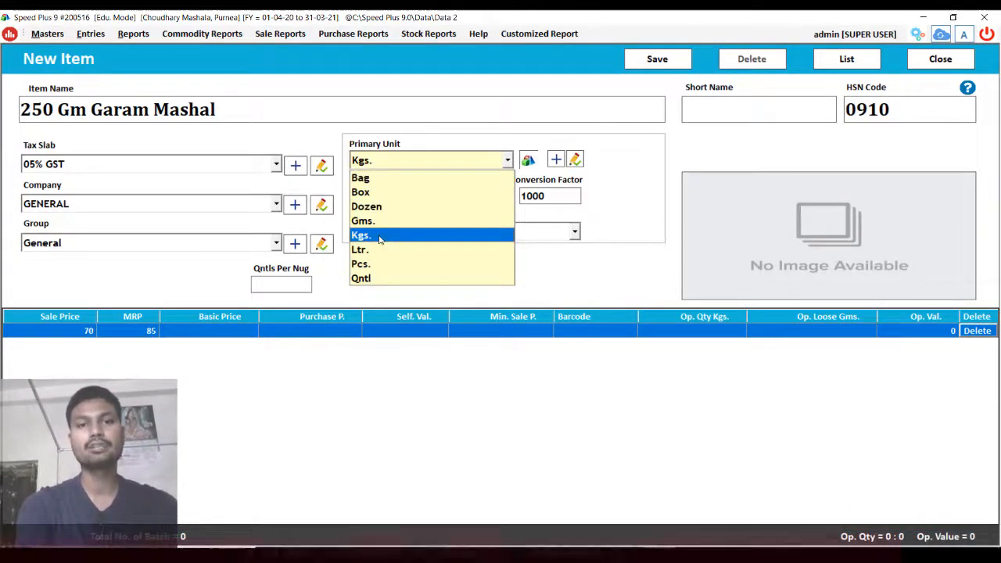
left_click(379, 271)
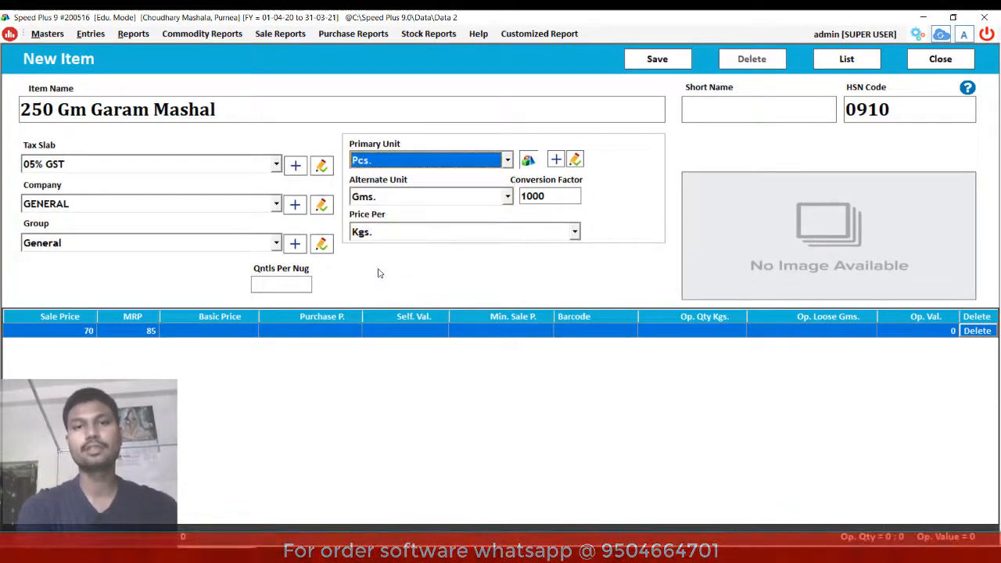
left_click(528, 161)
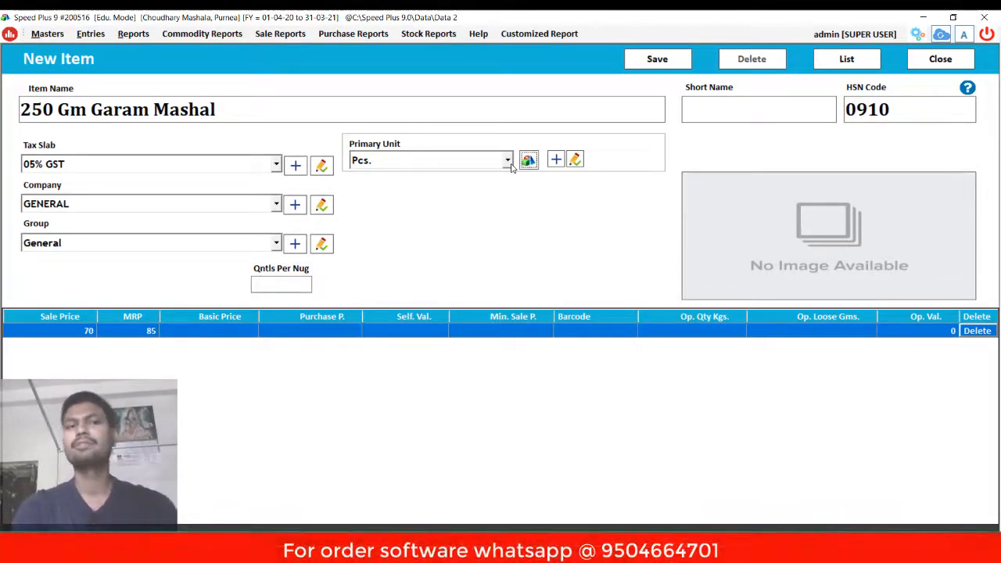
left_click(88, 113)
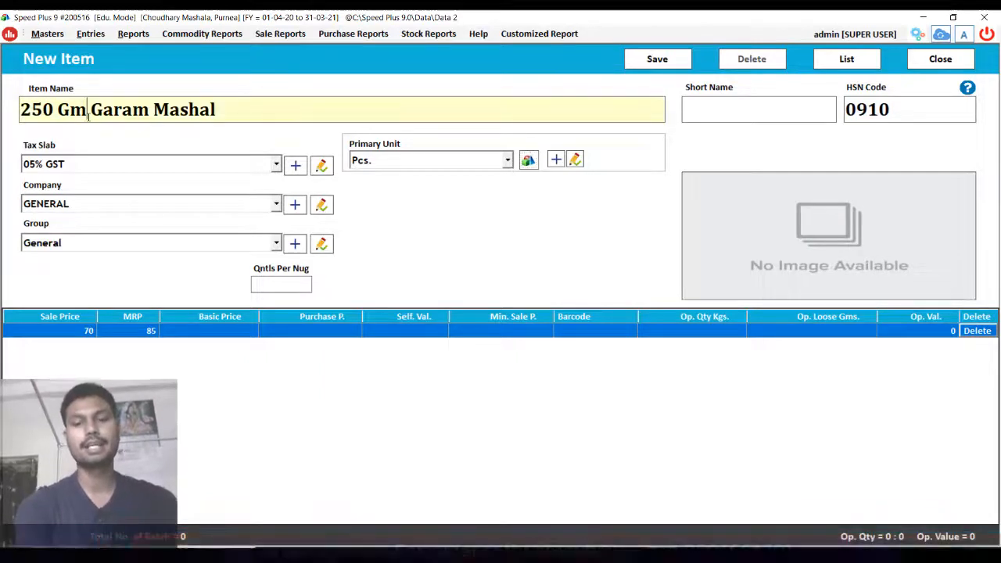
type(".")
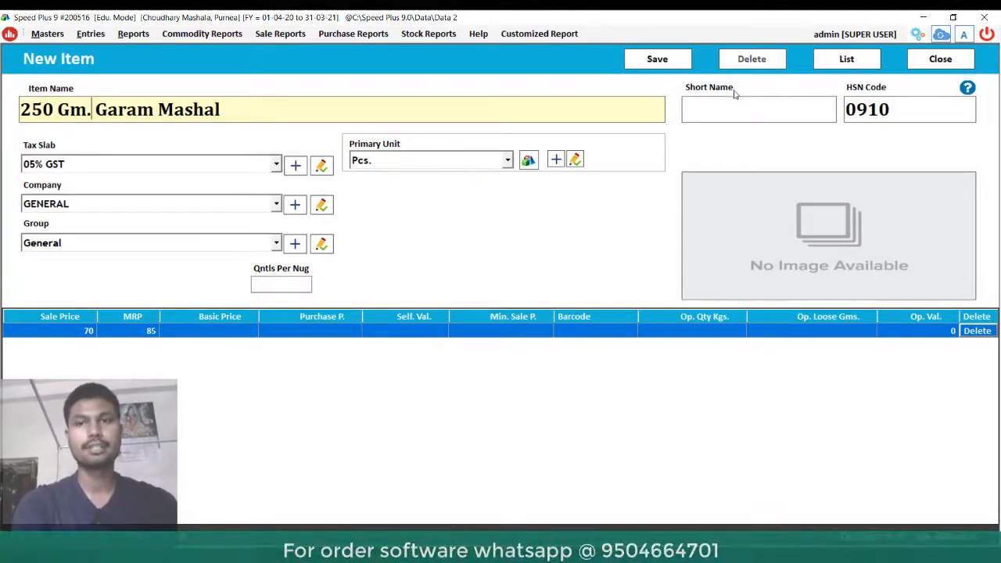
left_click(650, 63)
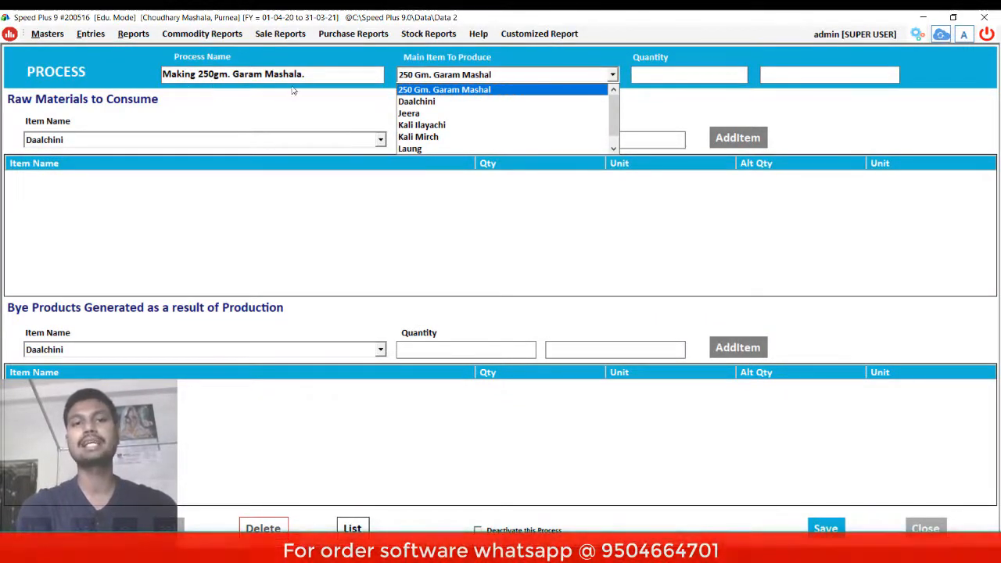
- Choose 250 Gm. Garam Mashal as the main product with quantity 1
left_click(431, 92)
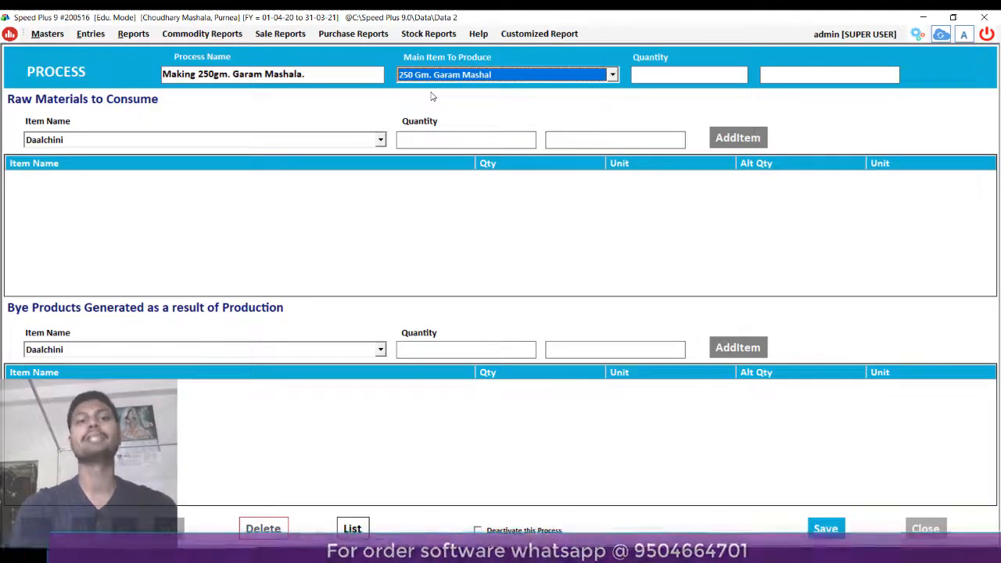
key("Return")
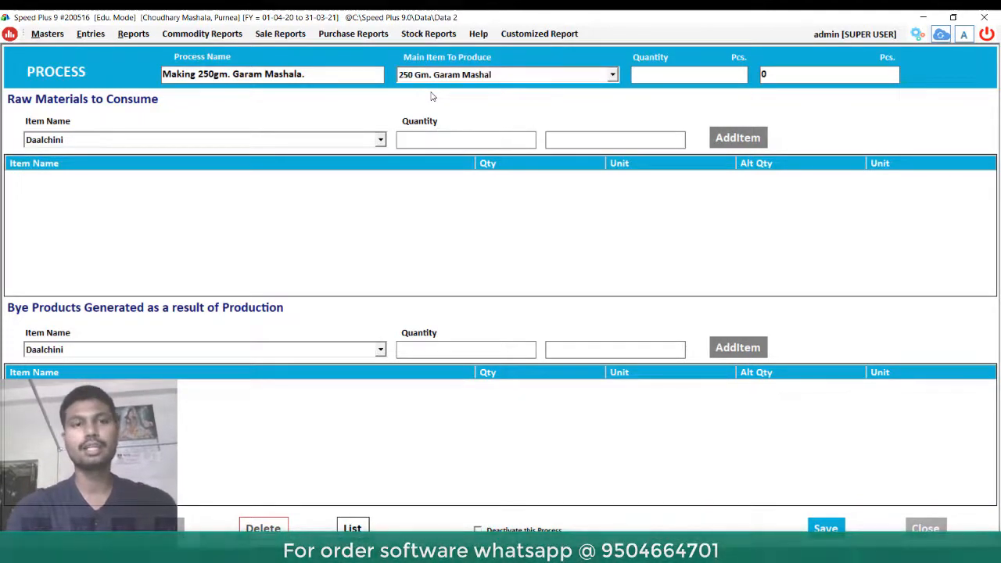
type("1")
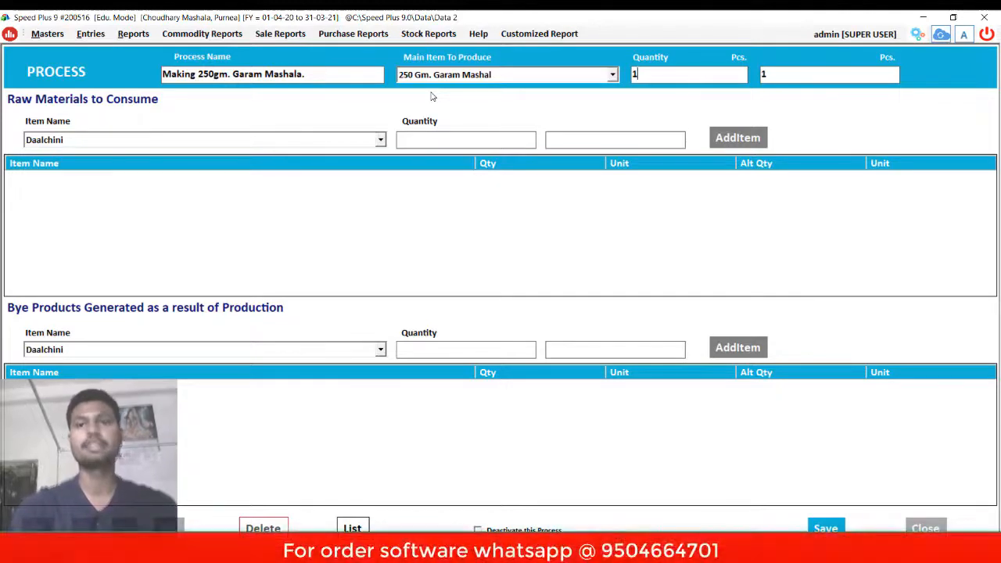
key("Tab")
key("Tab")
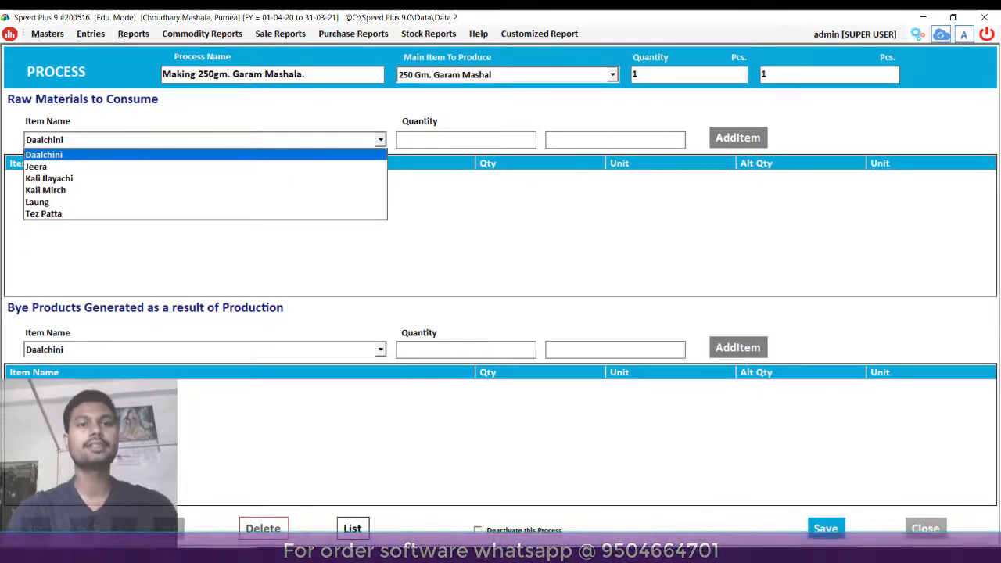
- Add Jeera as a raw material at .150 Kgs
key("Down")
key("Down")
key("Down")
key("Down")
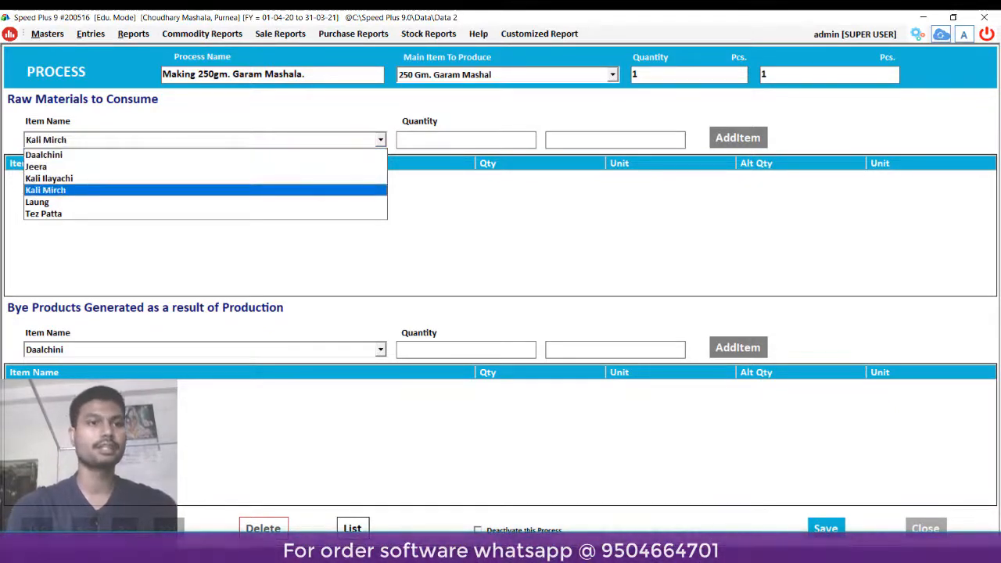
key("Up")
key("Up")
key("Up")
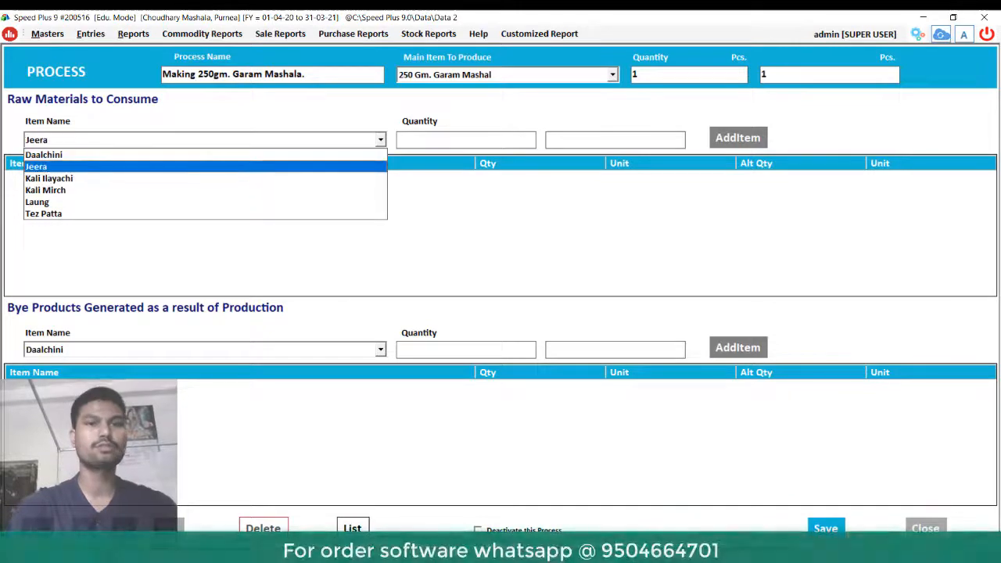
key("Return")
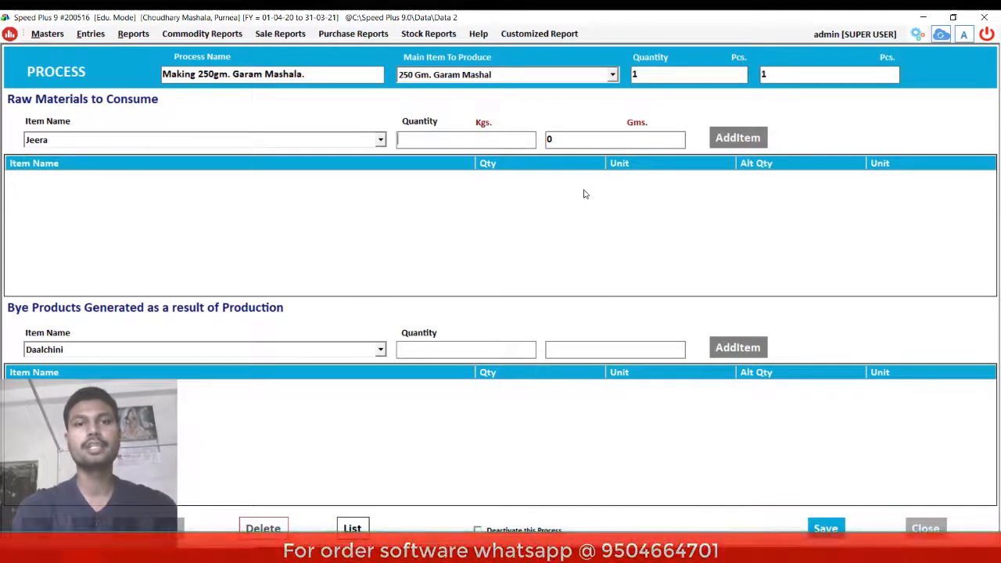
type(".150")
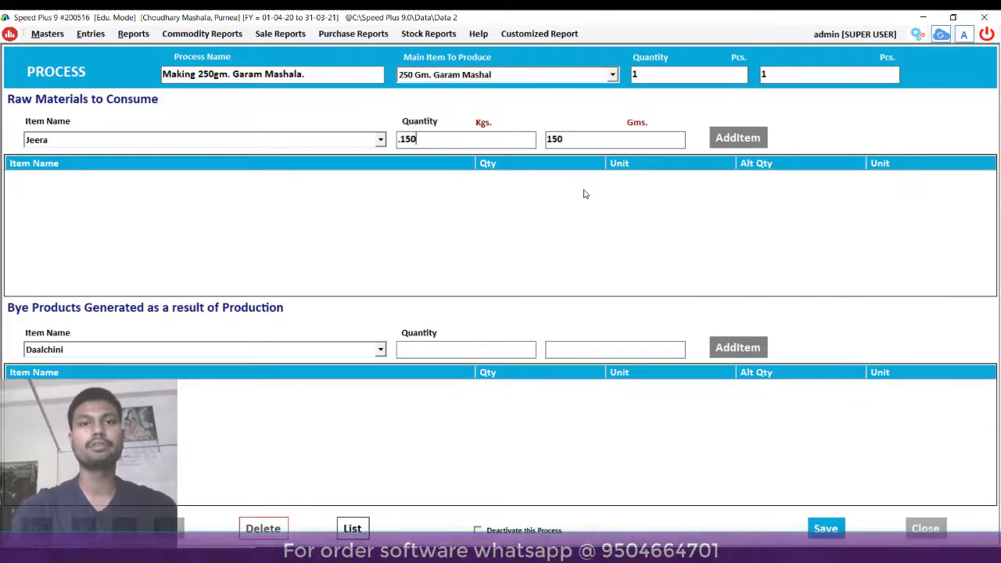
key("Tab")
key("Tab")
key("Return")
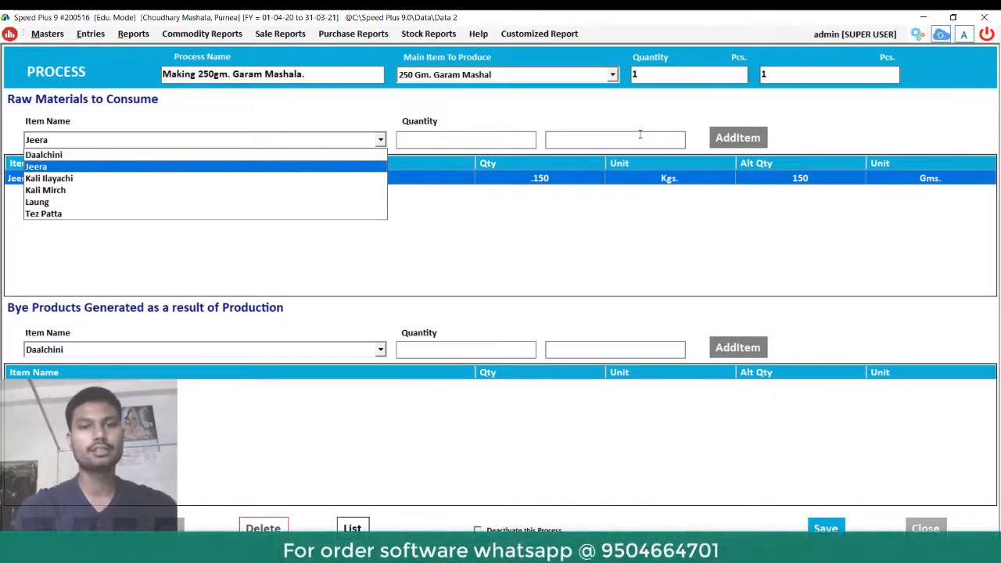
mouse_move(594, 552)
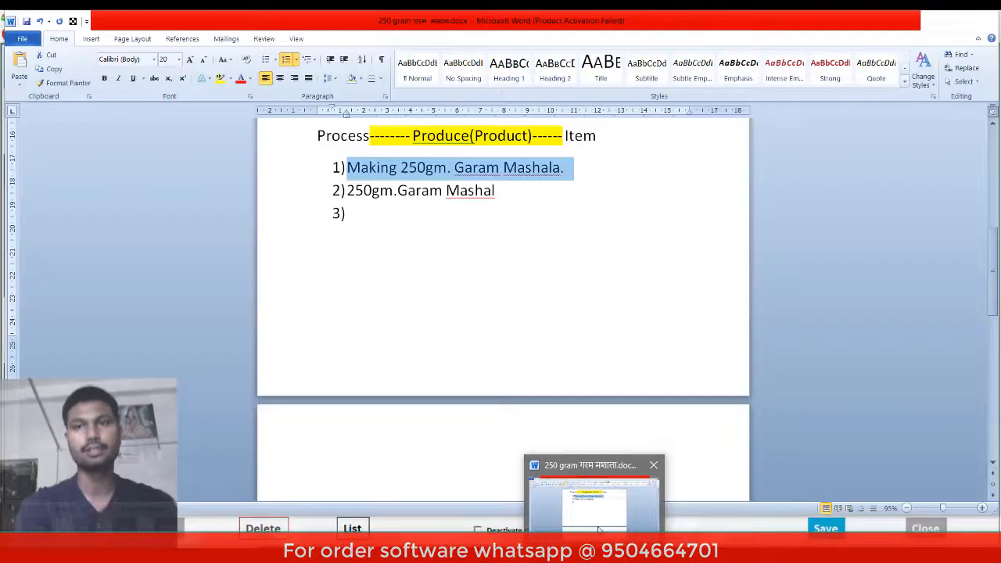
left_click(595, 501)
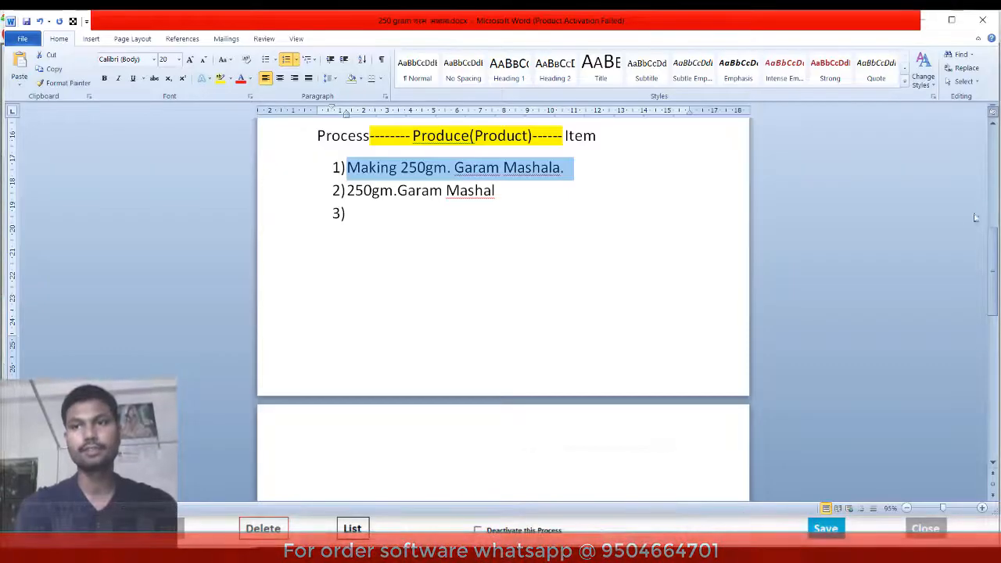
left_click(997, 150)
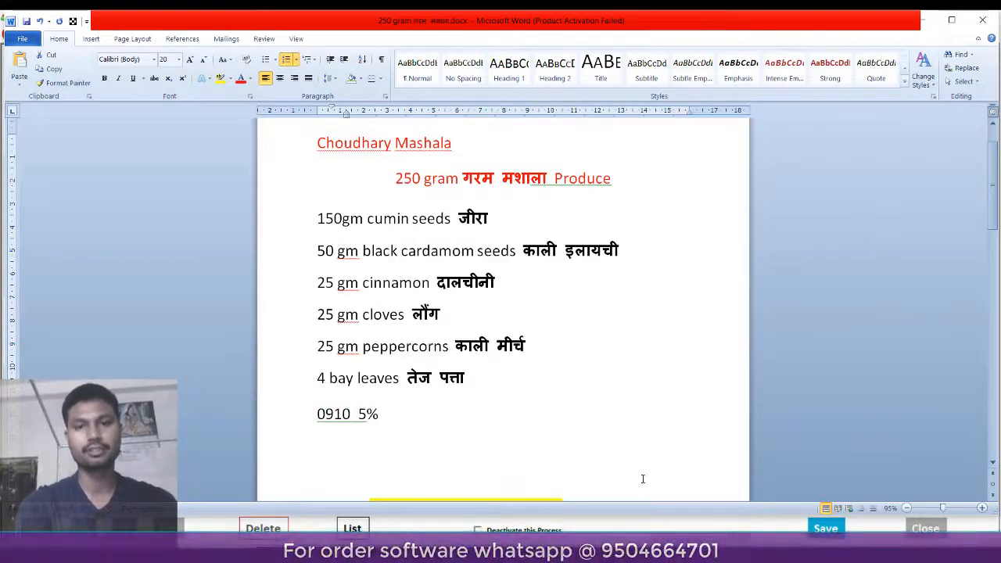
left_click(655, 552)
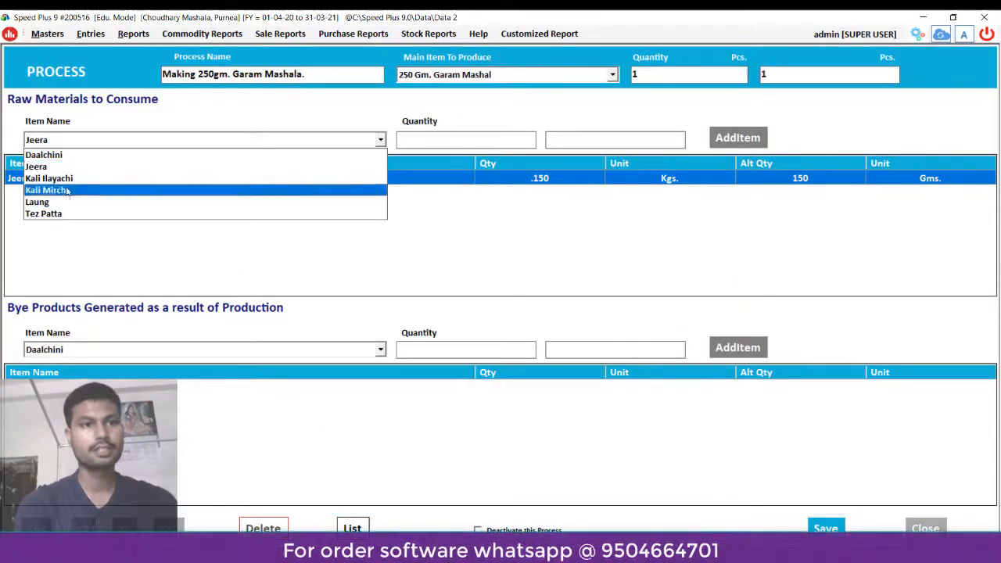
- Add Kali Ilayachi at 0.050 Kgs (50 g) to the raw materials
left_click(199, 178)
left_click(424, 138)
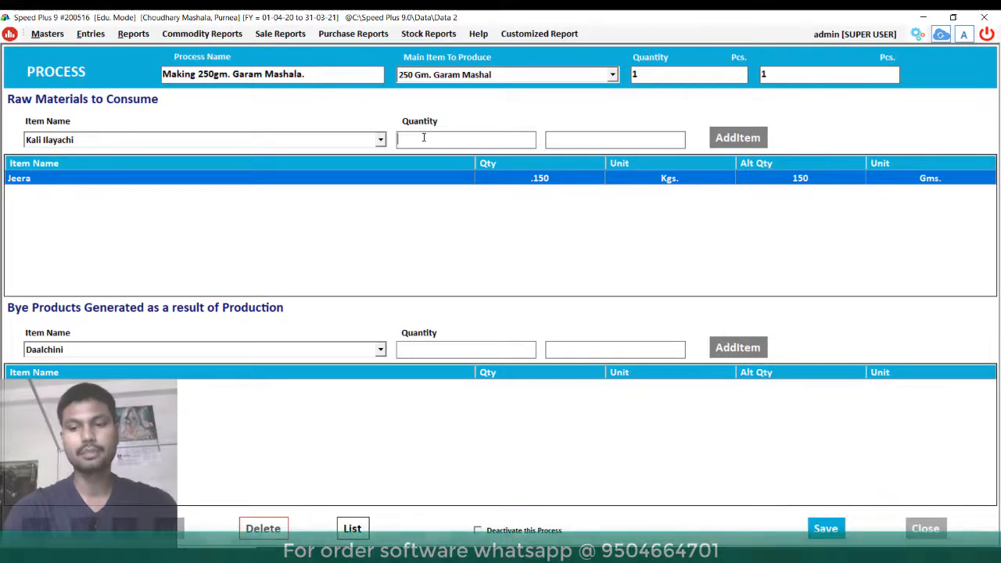
type(".050")
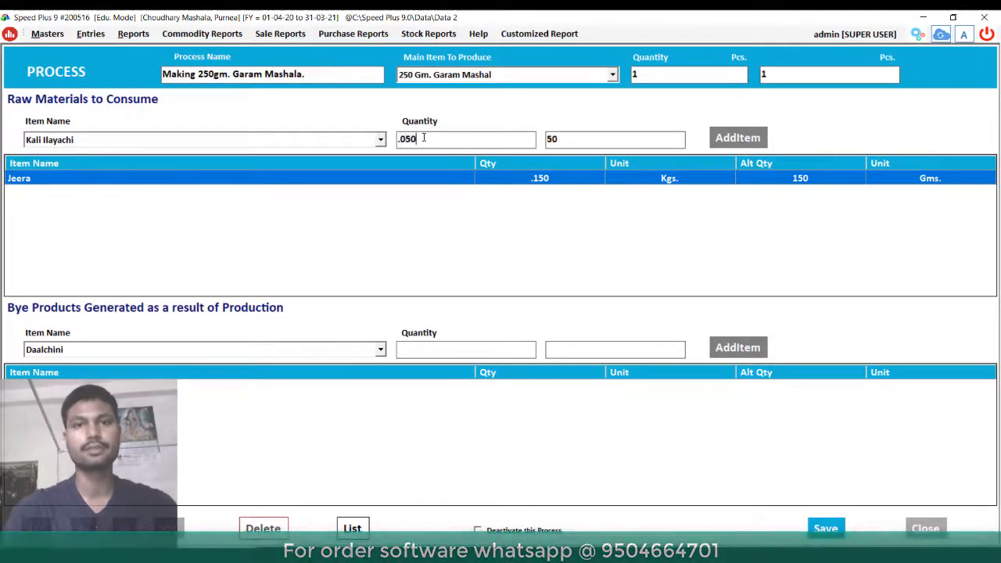
key("Tab")
key("Tab")
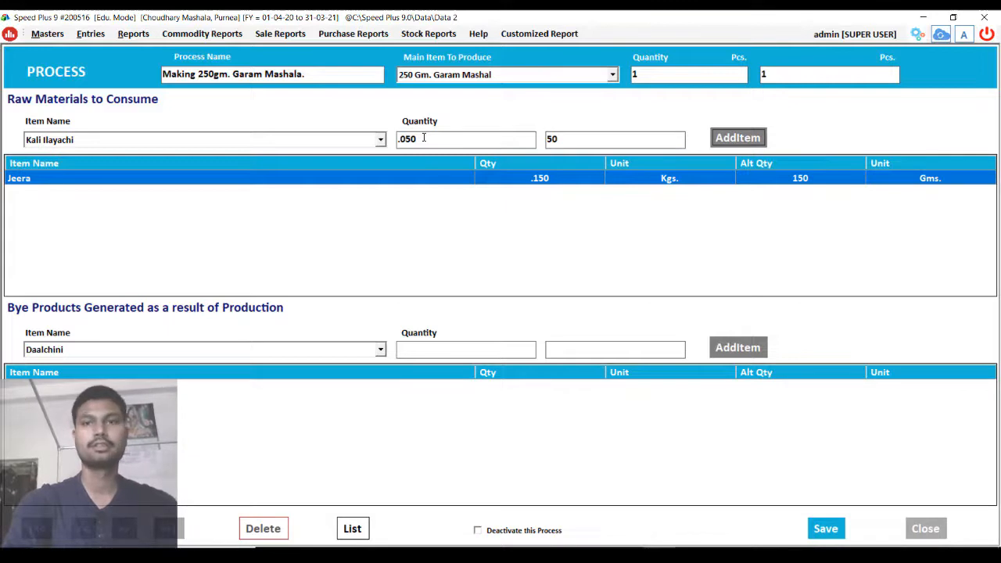
key("Return")
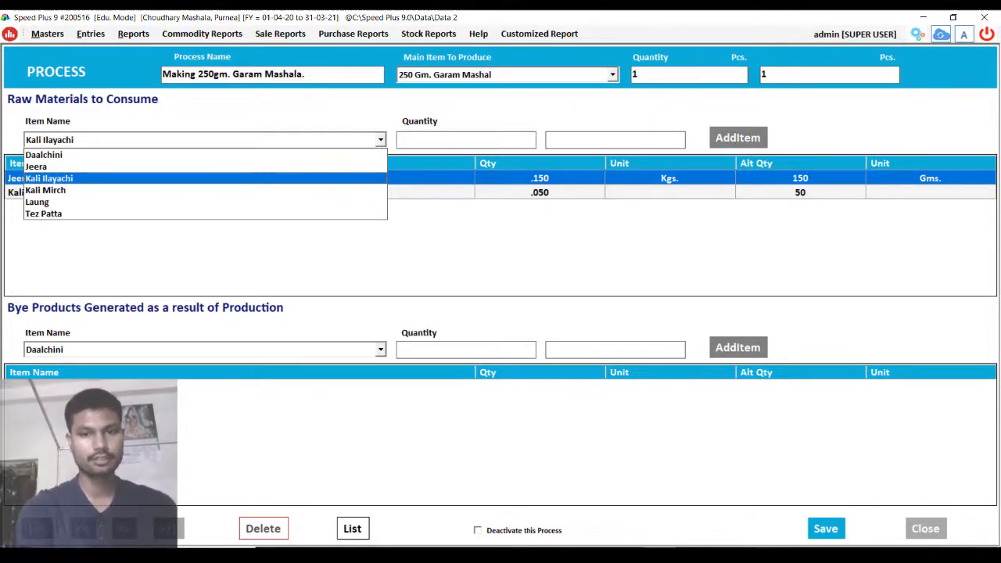
- Check the cloves line in the Word recipe, then add Daalchini at 0.025 Kgs (25 g)
key("alt+Tab")
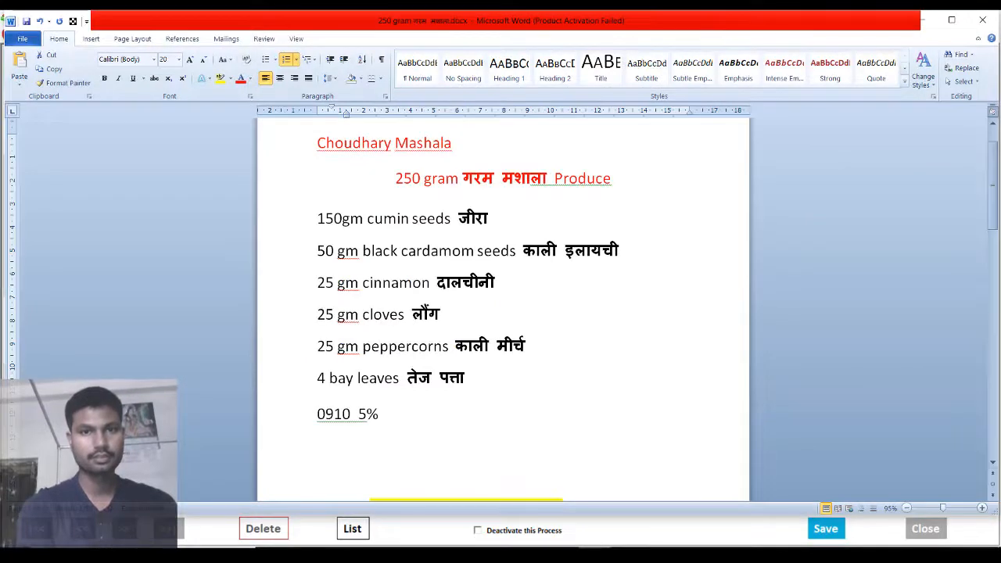
left_click(506, 317)
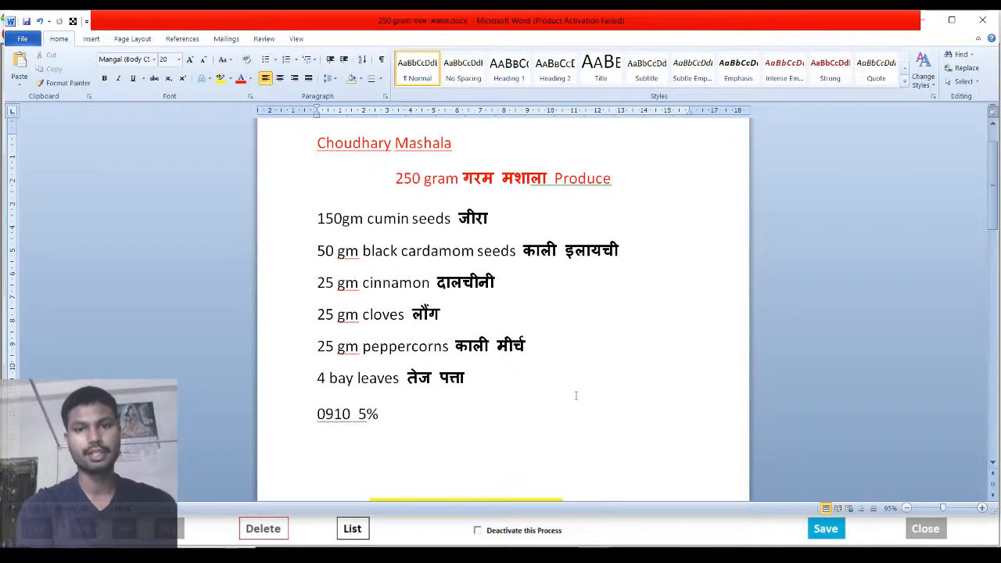
key("alt+Tab")
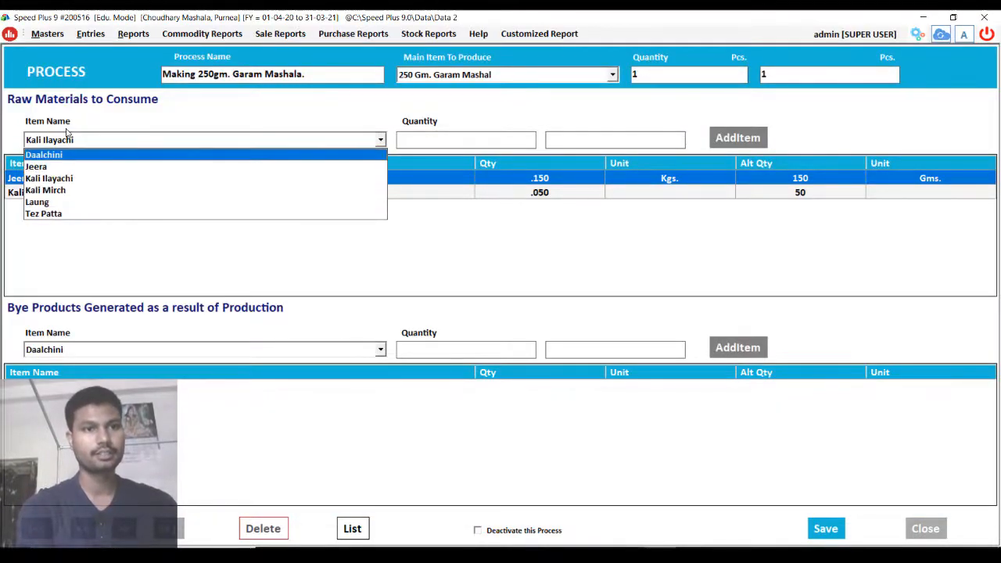
key("Up")
key("Up")
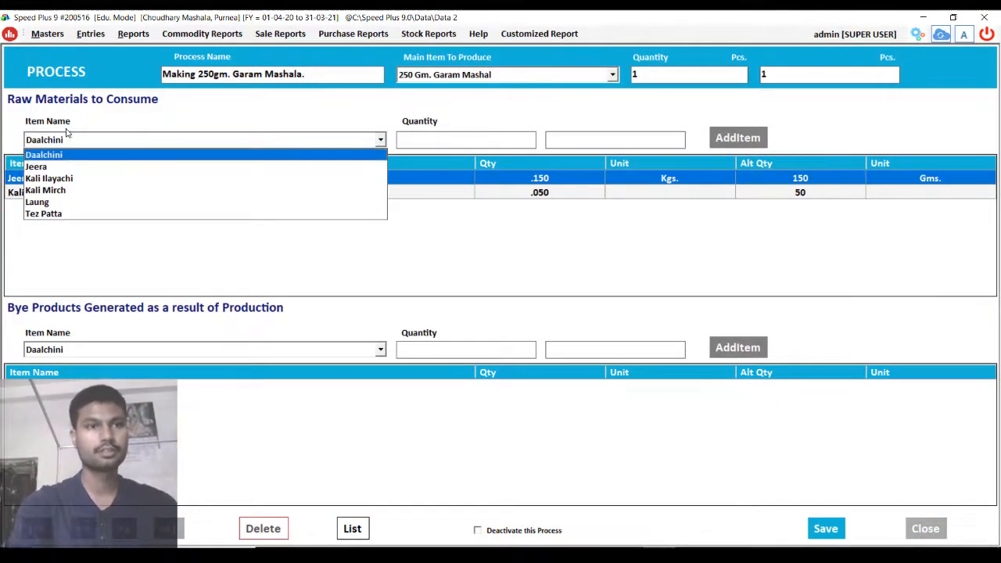
key("Return")
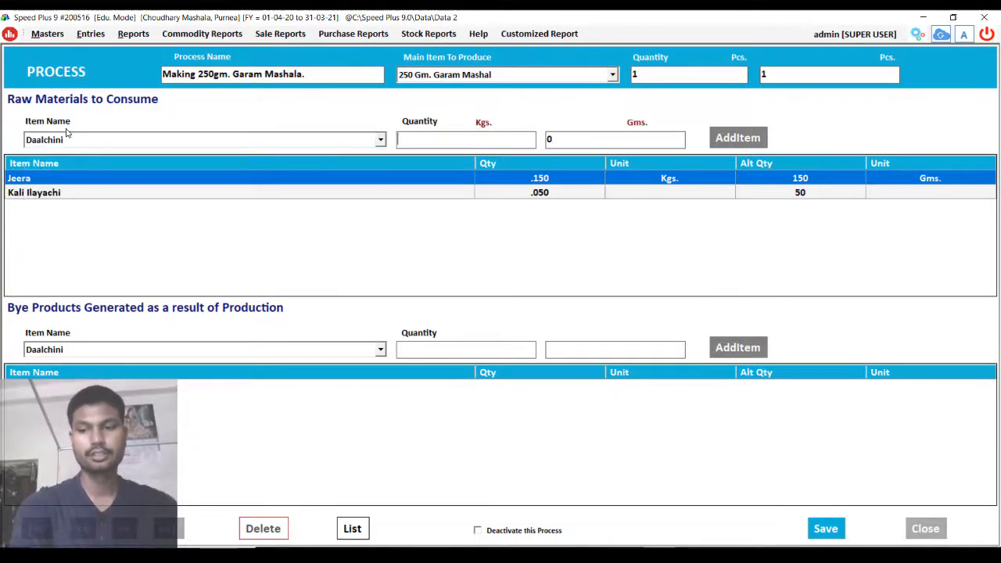
type(".025")
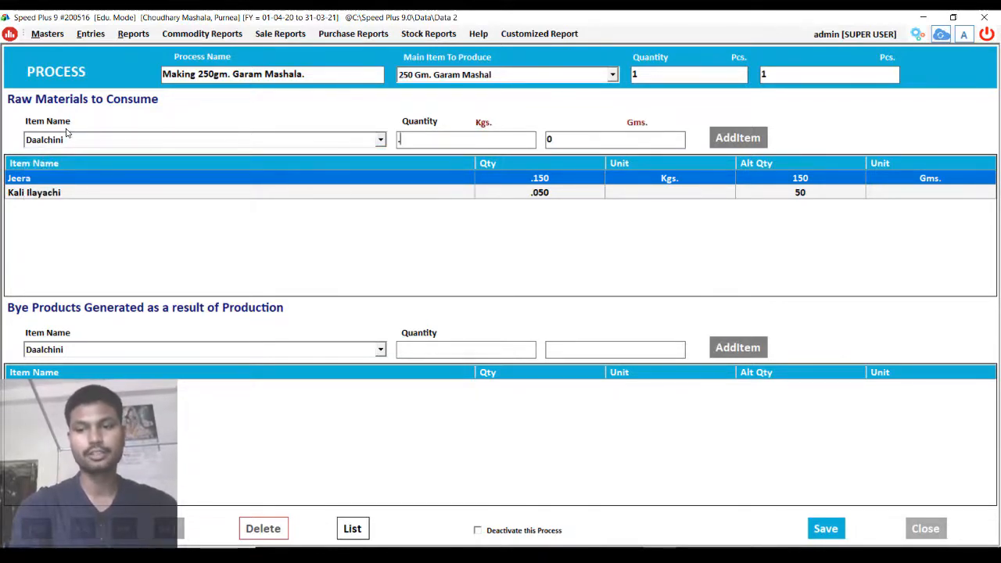
key("Return")
key("Return")
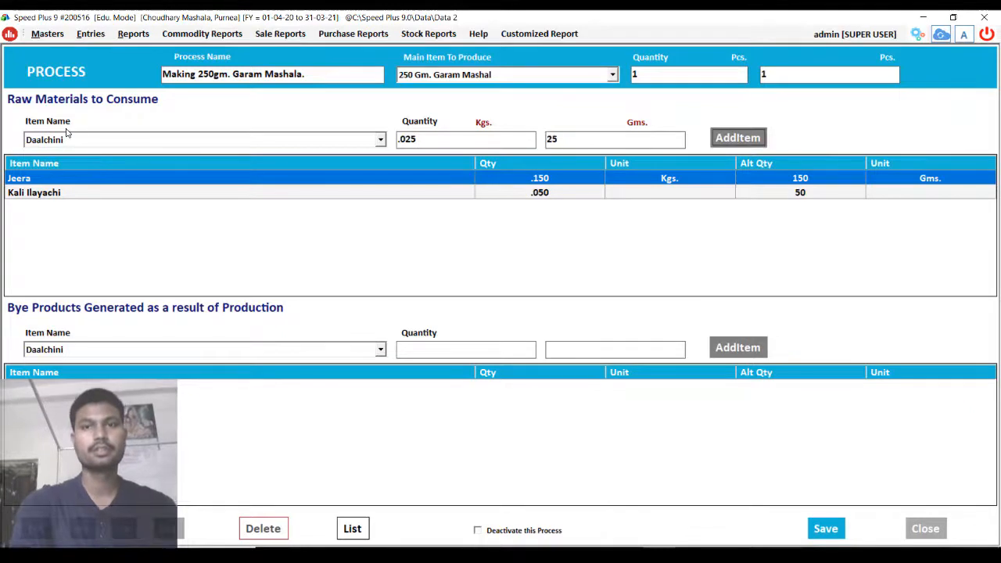
key("Return")
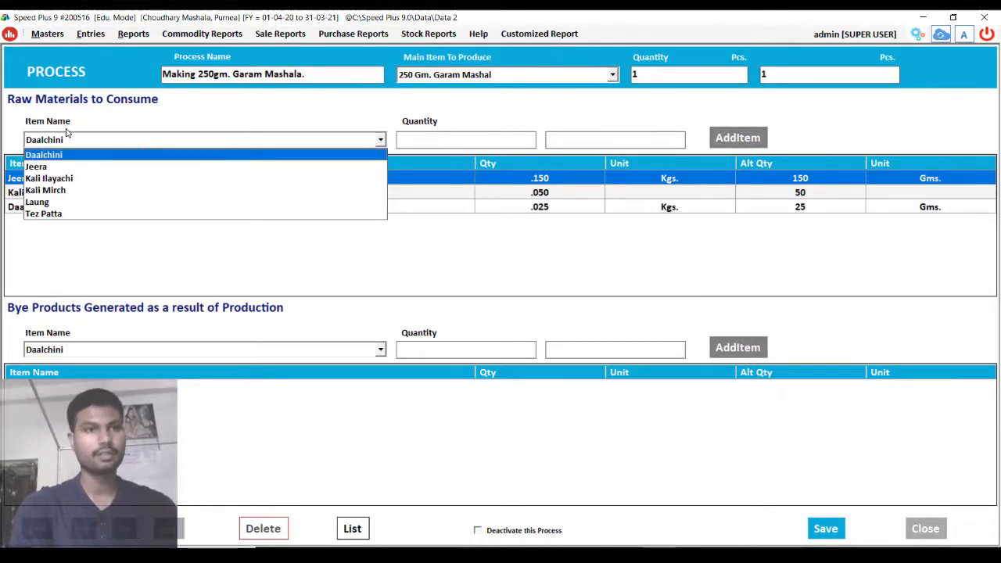
- Reselect Kali Ilayachi in the item list and bring the Word recipe forward
key("Down")
key("Down")
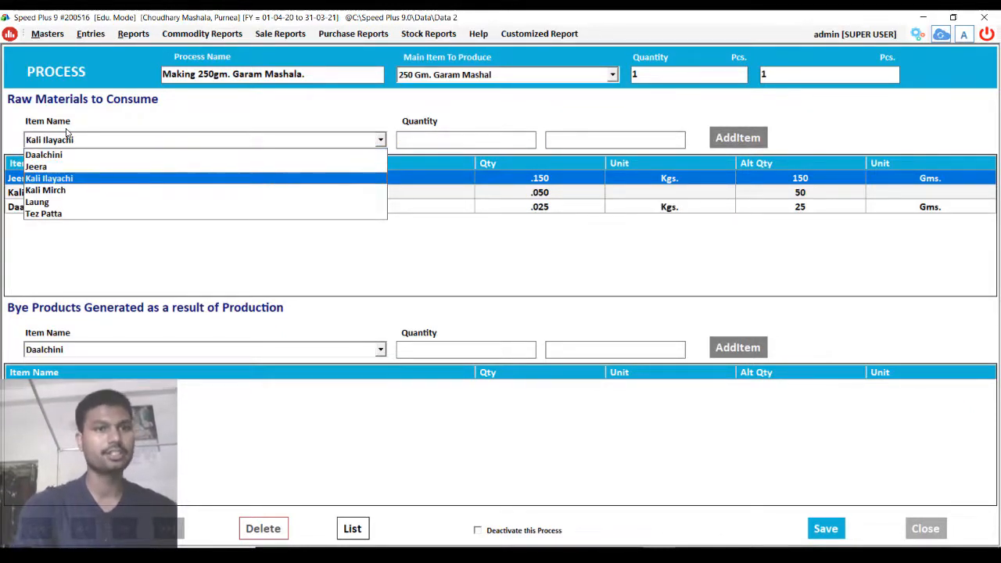
key("Return")
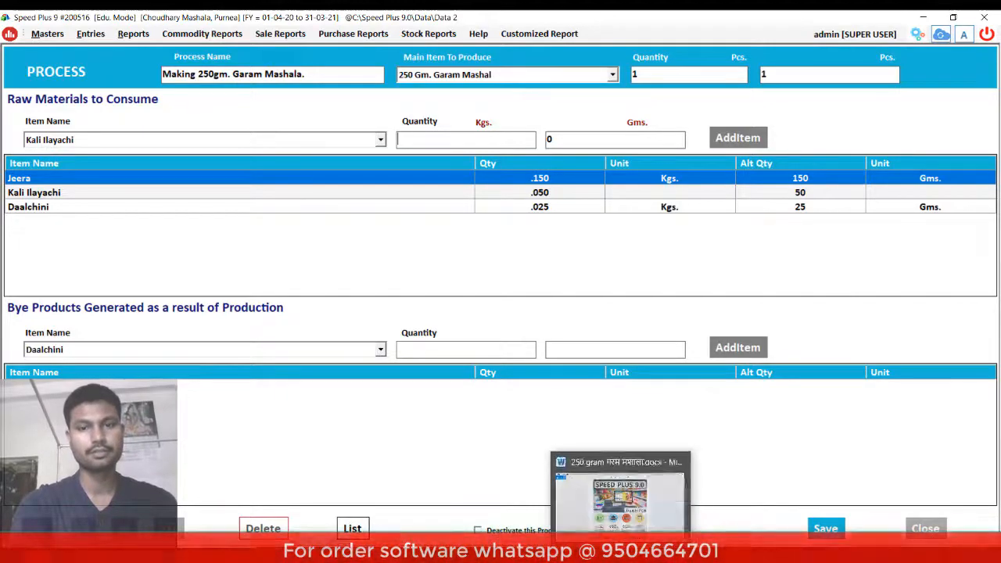
left_click(596, 549)
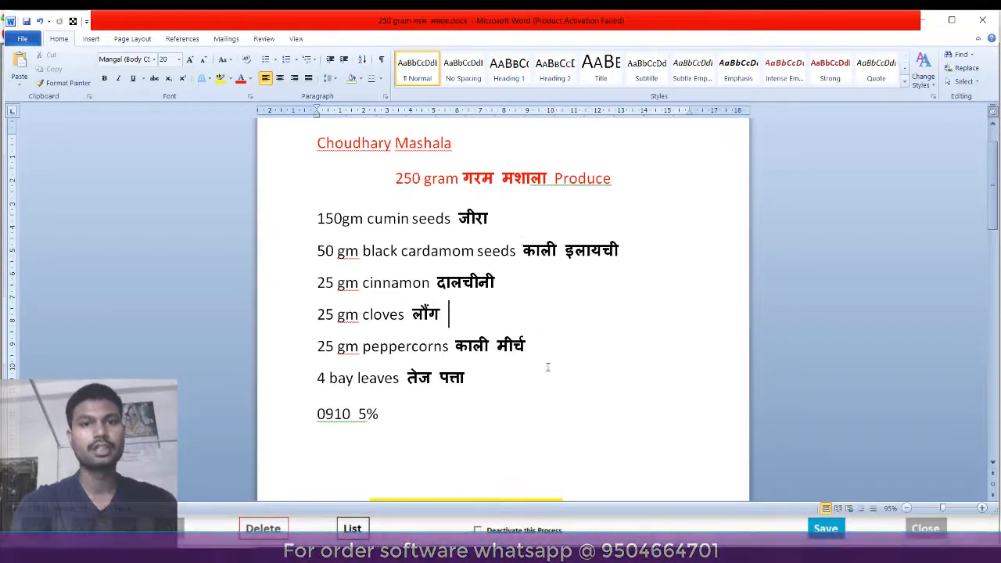
- Add Kali Mirch at 0.025 Kgs (25 g) to the raw materials
left_click(469, 549)
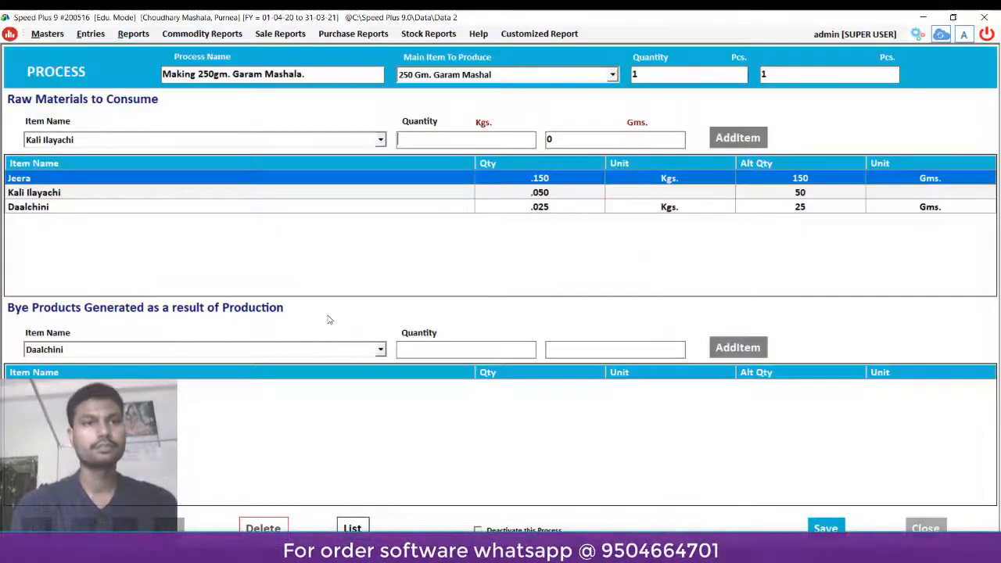
left_click(224, 144)
left_click(225, 144)
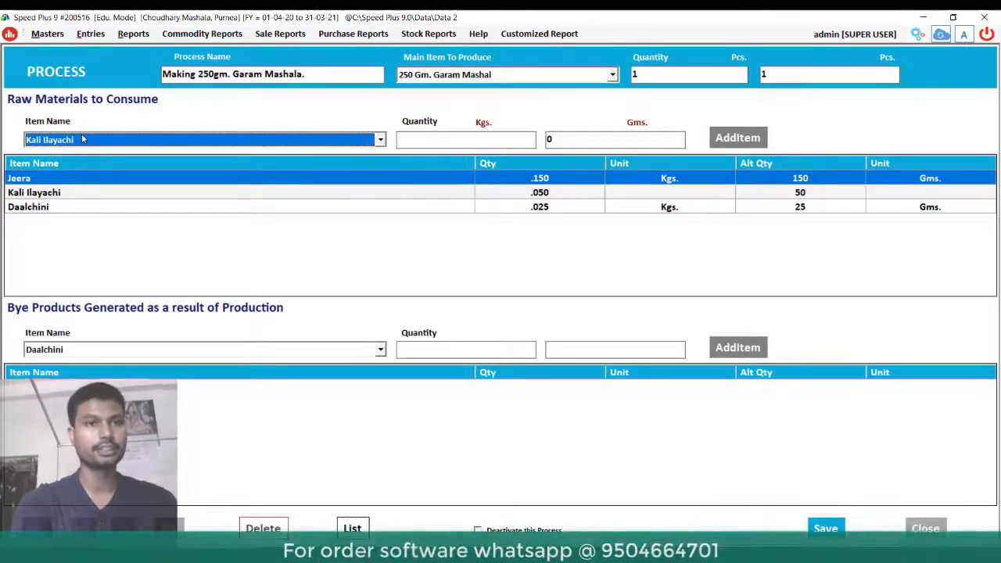
left_click(81, 139)
key("Down")
key("Return")
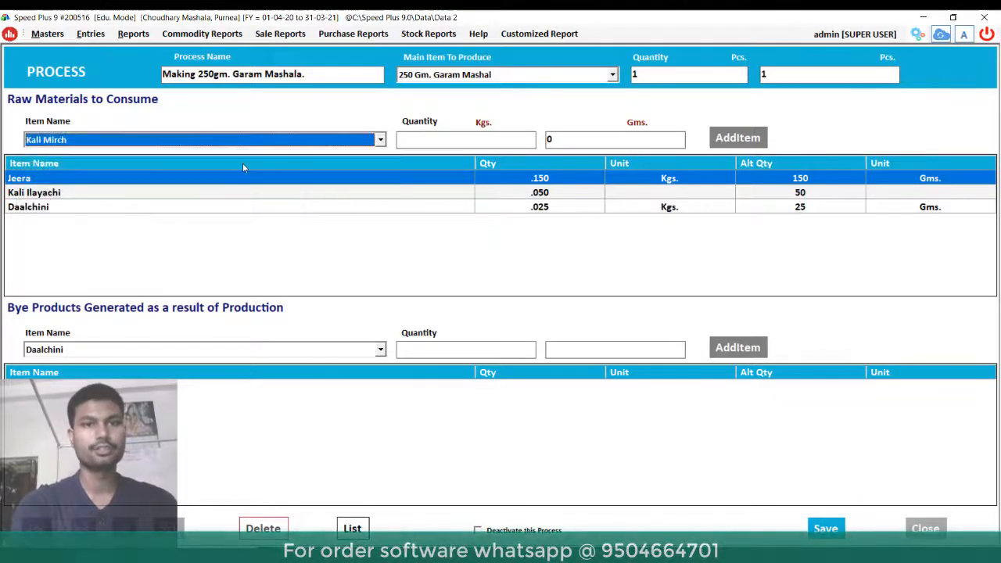
left_click(461, 141)
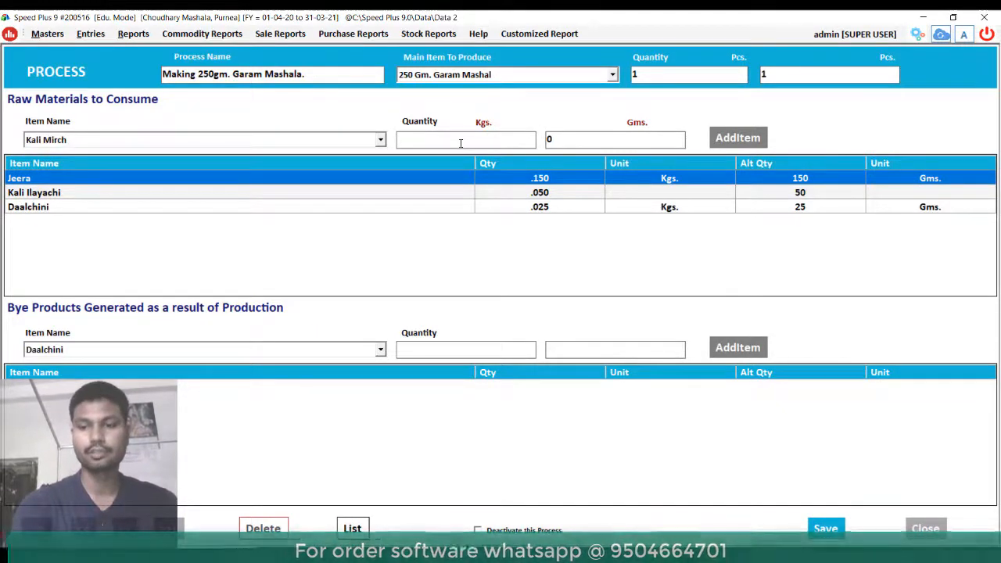
type(".025")
key("Tab")
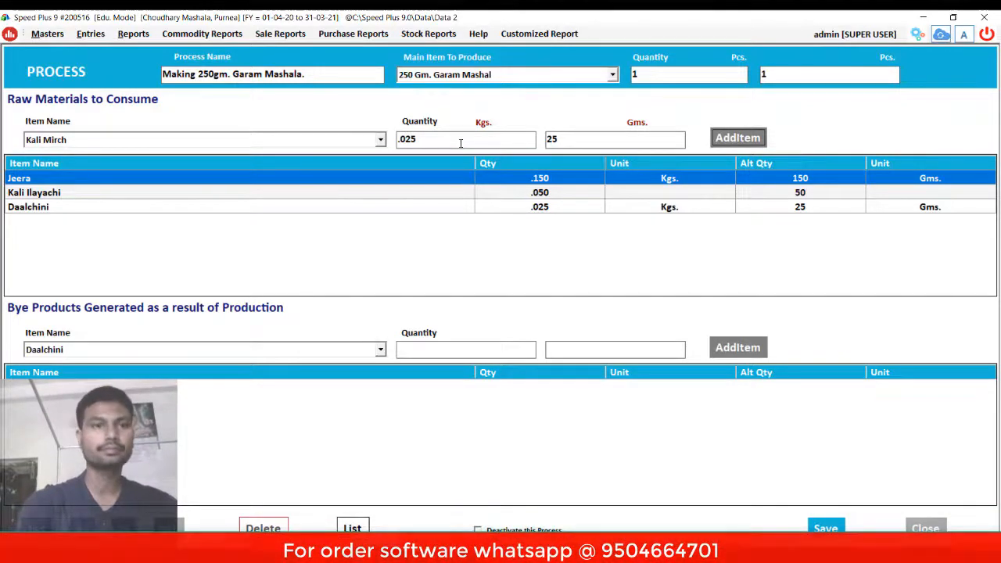
key("Return")
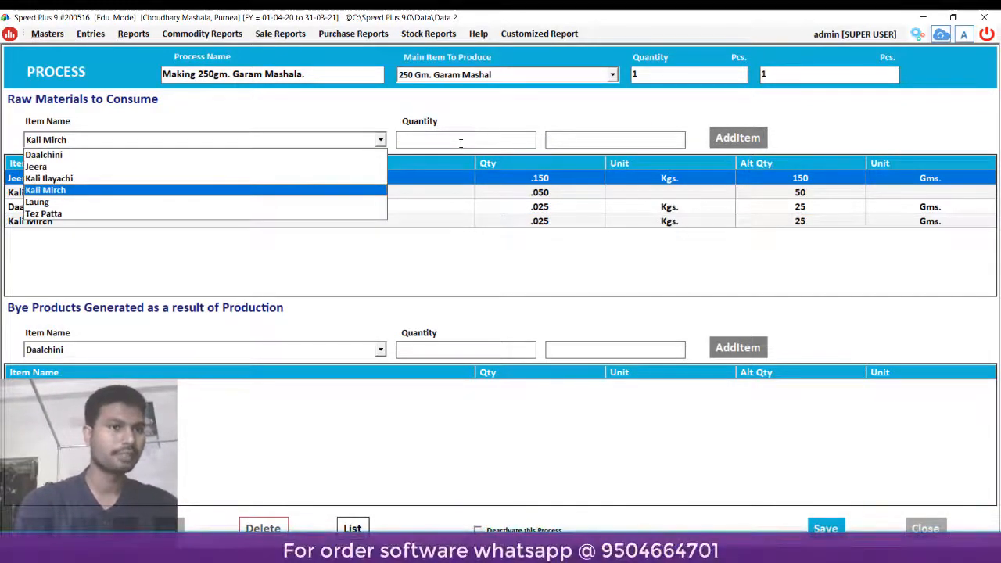
- Add Laung at 0.025 Kgs (25 g) to the raw materials
key("Down")
key("Down")
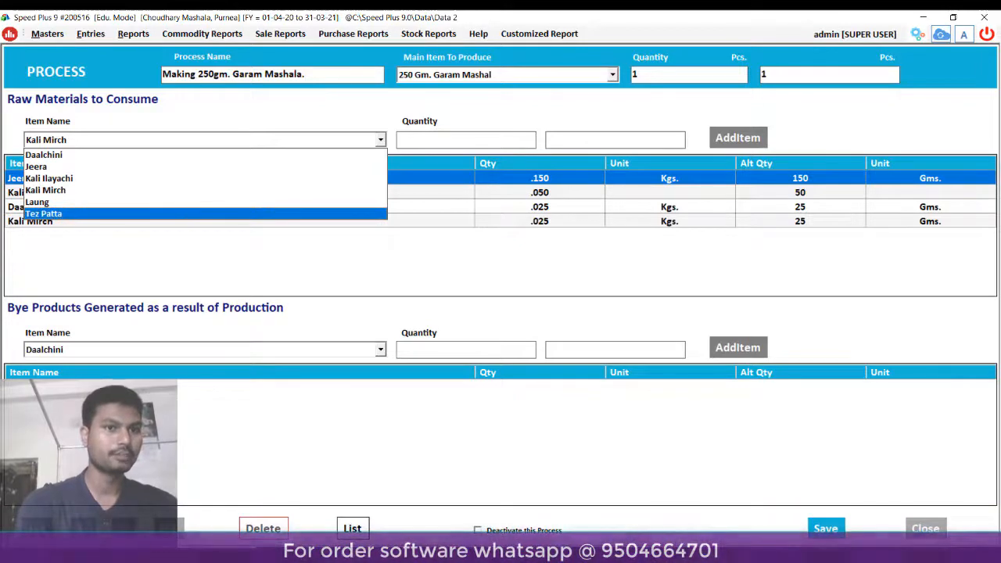
key("Up")
key("Return")
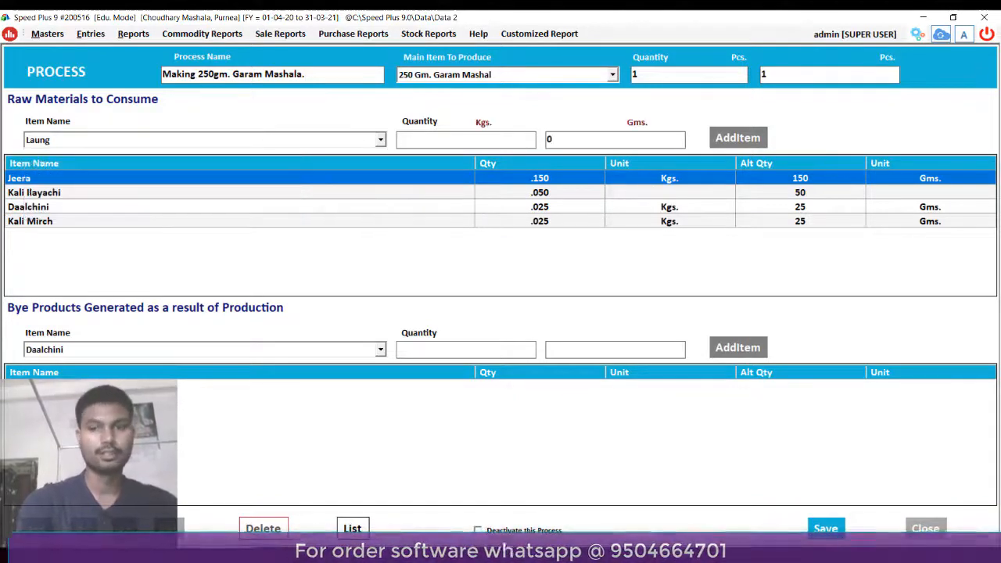
type(".025")
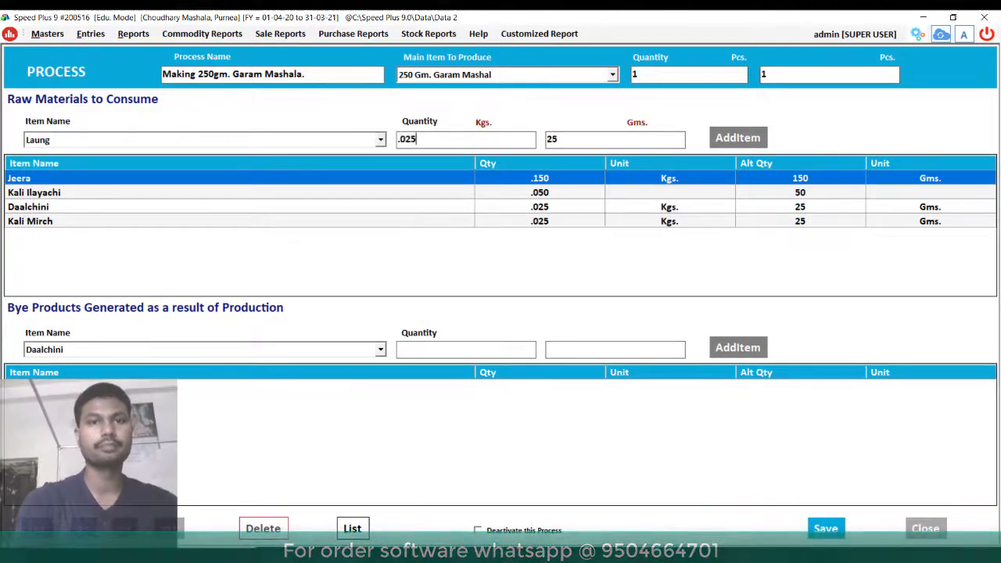
key("Return")
key("Return")
key("Return")
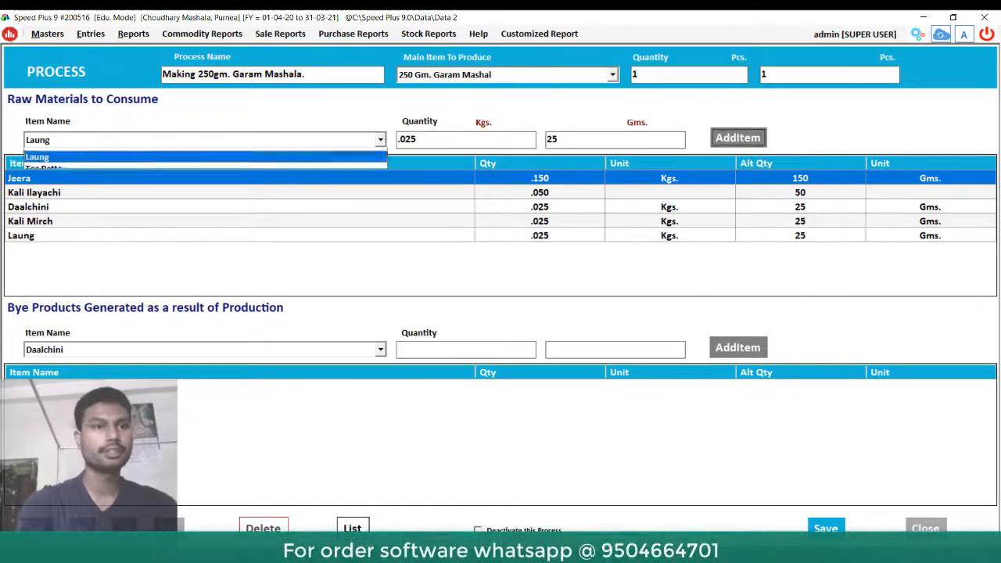
- Add Tez Patta at 0.010 Kgs (10 g), then move to the bye-product item field
key("Up")
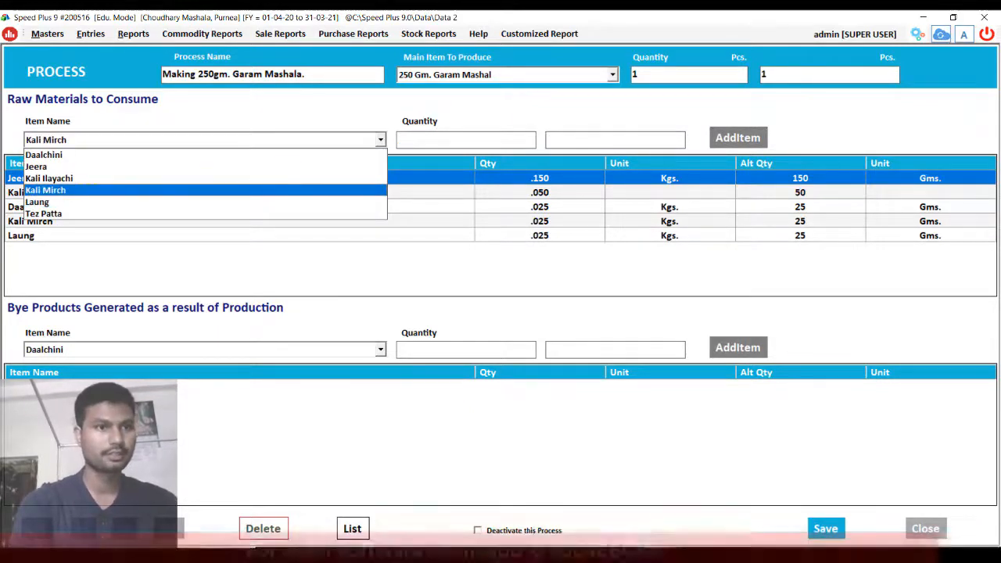
key("Down")
key("Down")
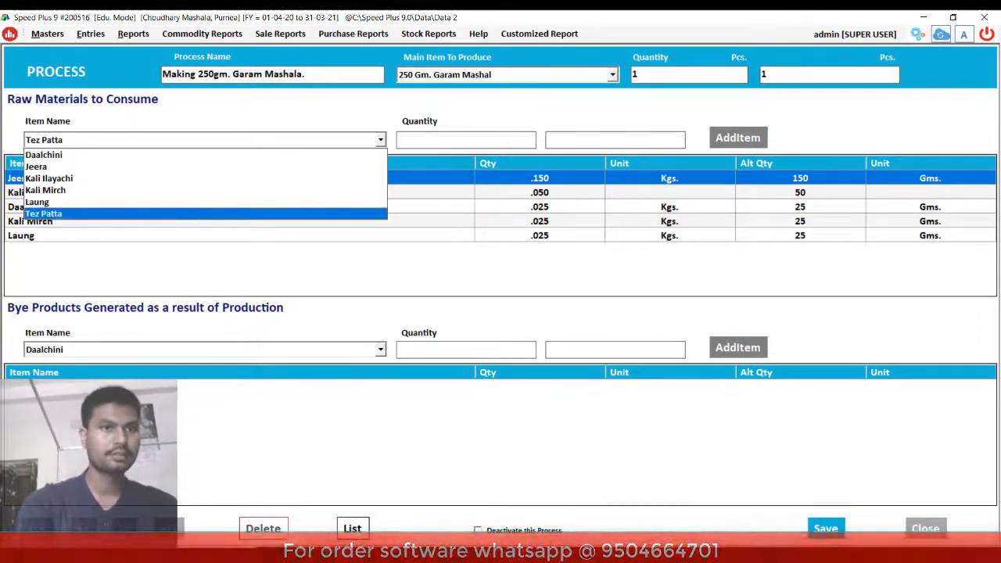
key("Return")
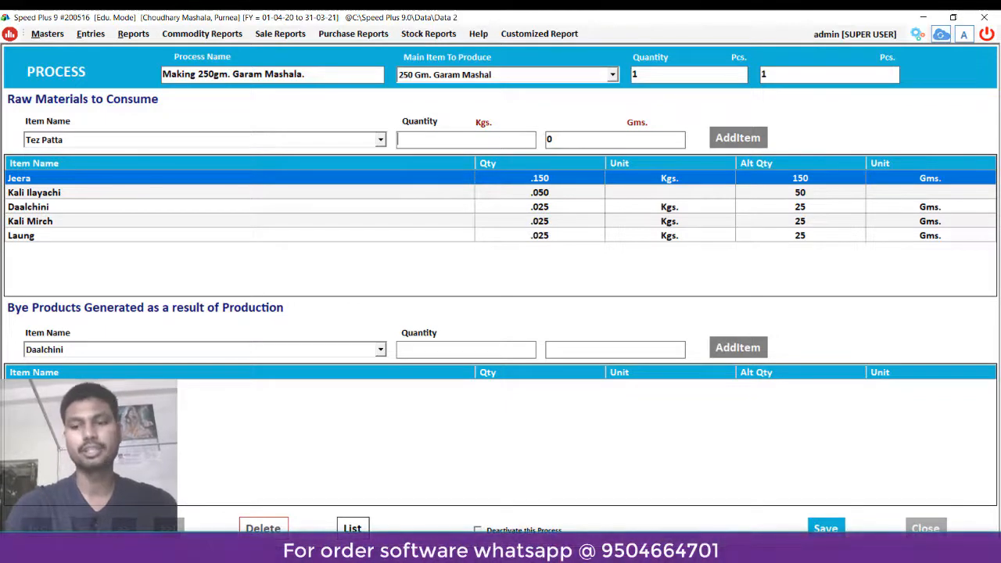
type(".")
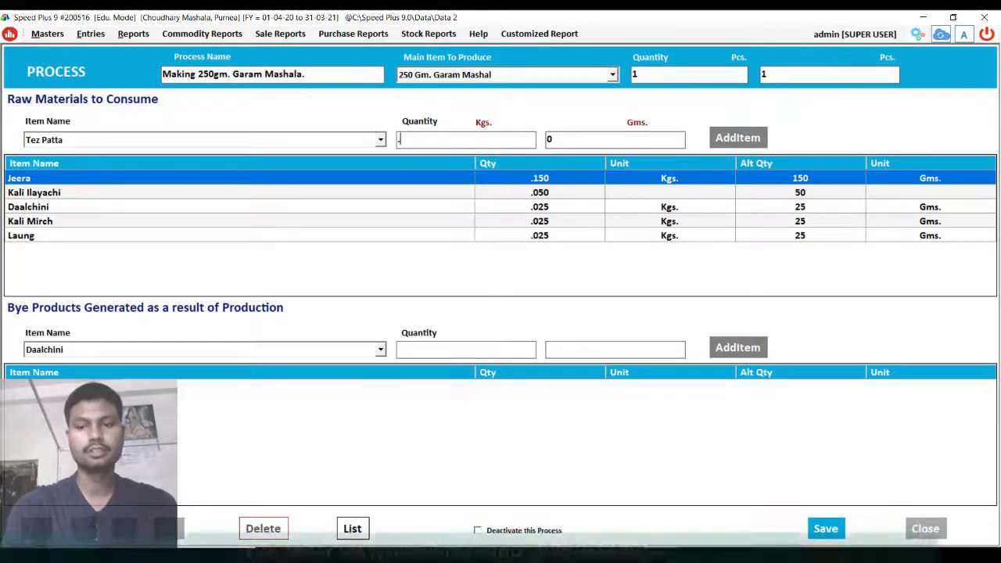
type("010")
key("Tab")
key("Tab")
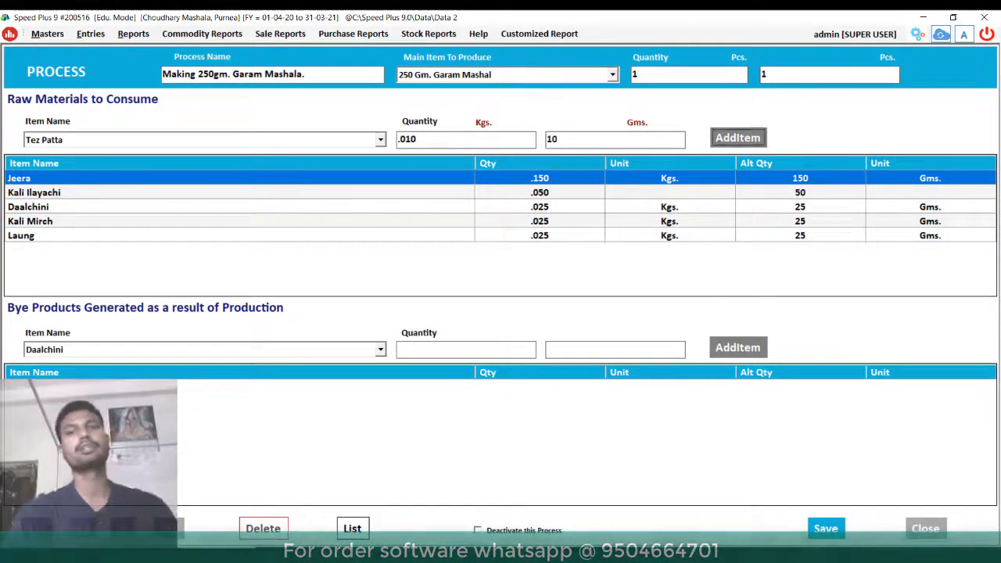
key("Return")
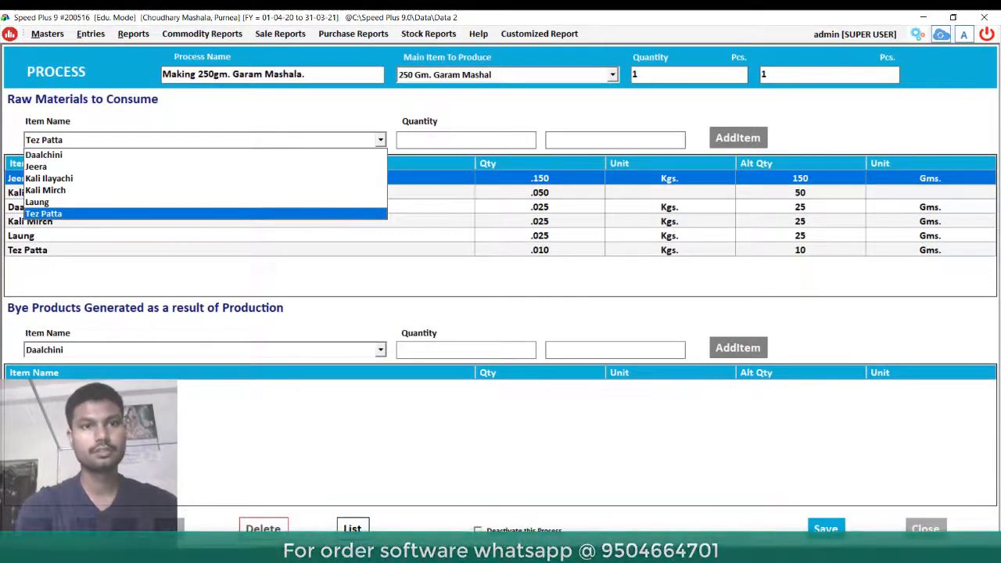
key("Return")
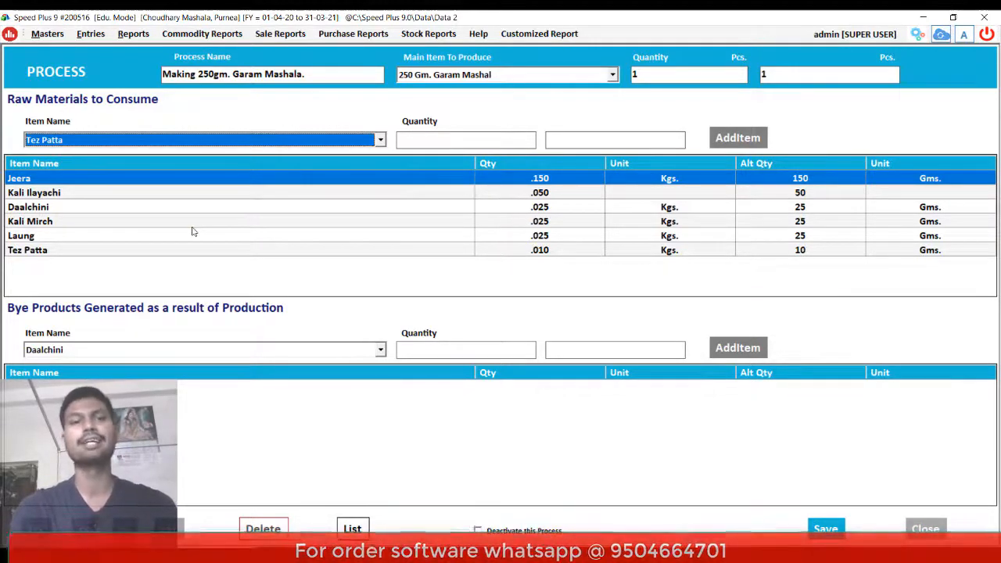
left_click(381, 351)
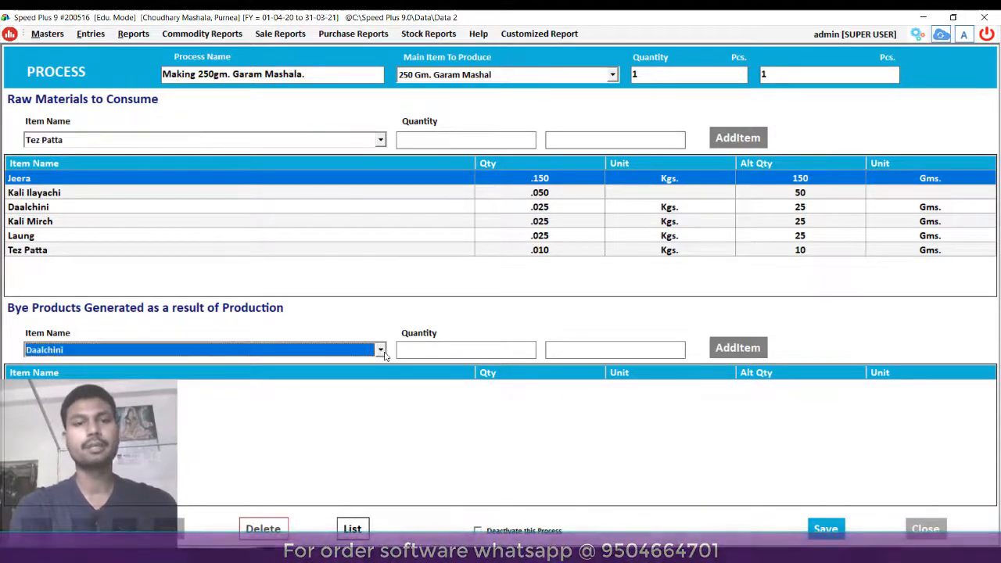
left_click(381, 351)
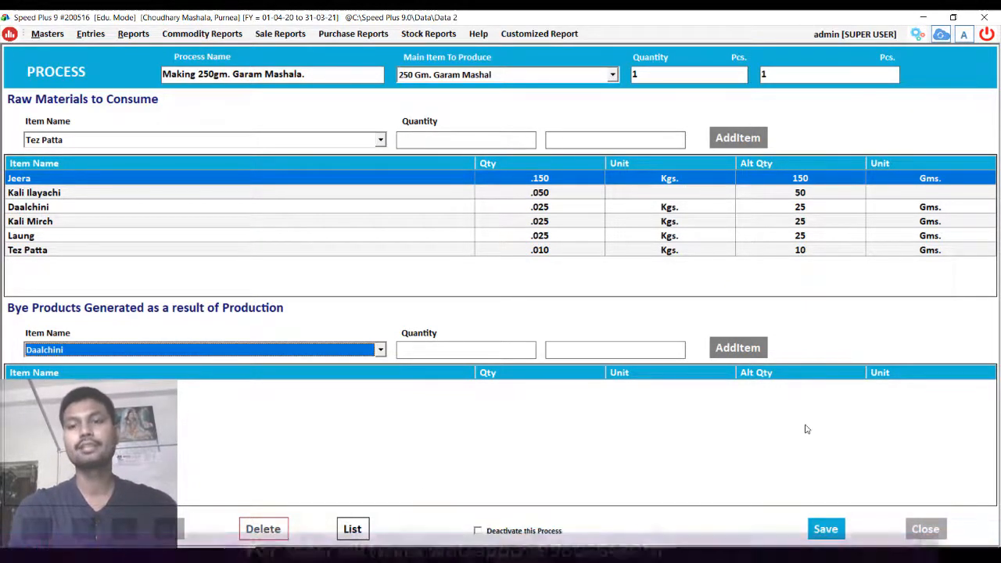
- Skip the bye-product, save the garam masala process, acknowledge the confirmation and bring up Production
left_click(741, 474)
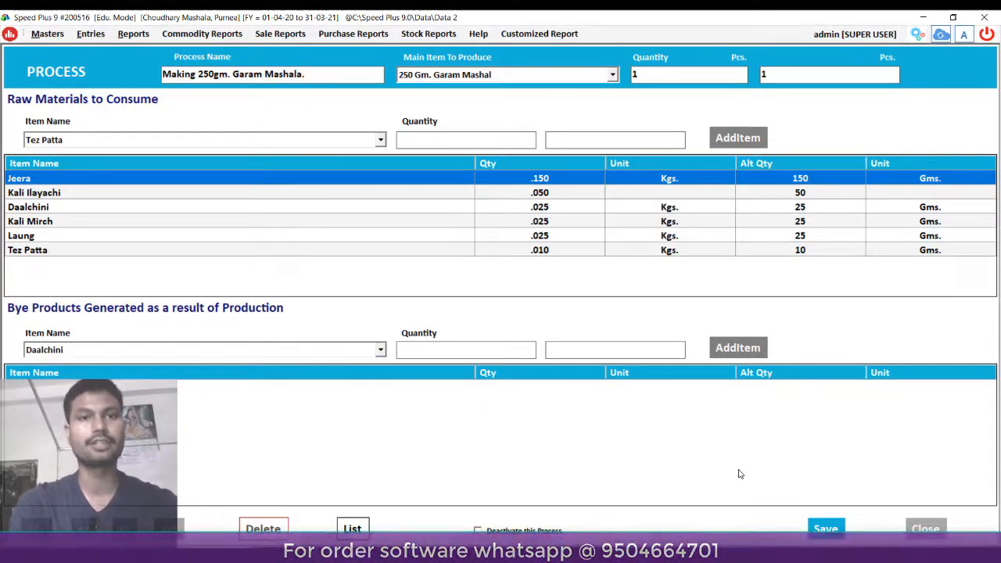
key("Return")
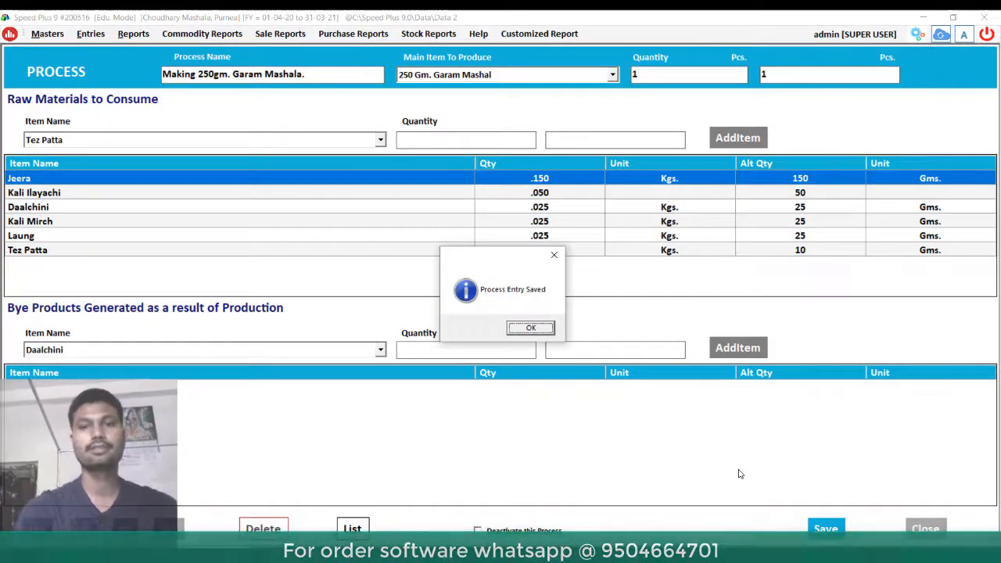
key("Return")
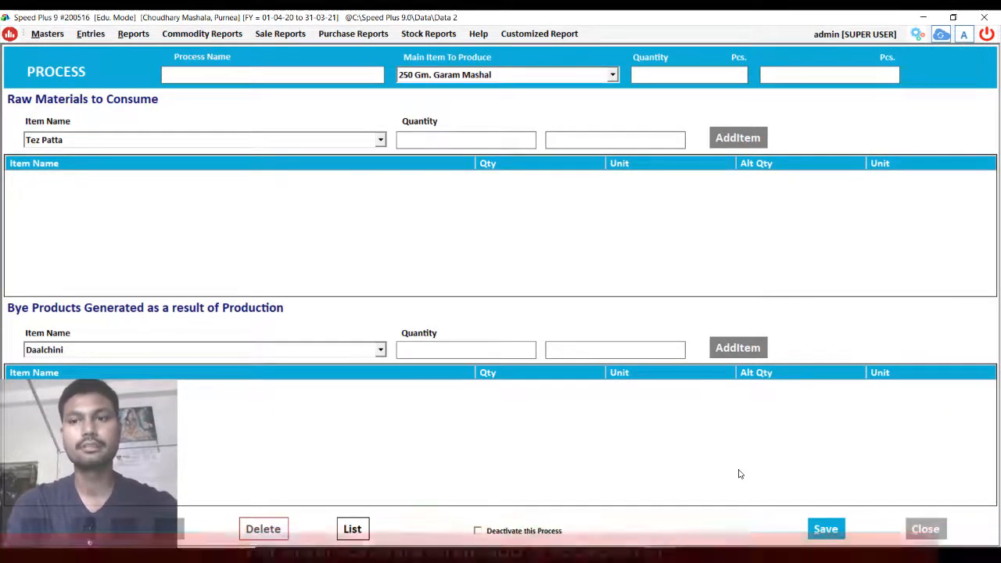
key("Escape")
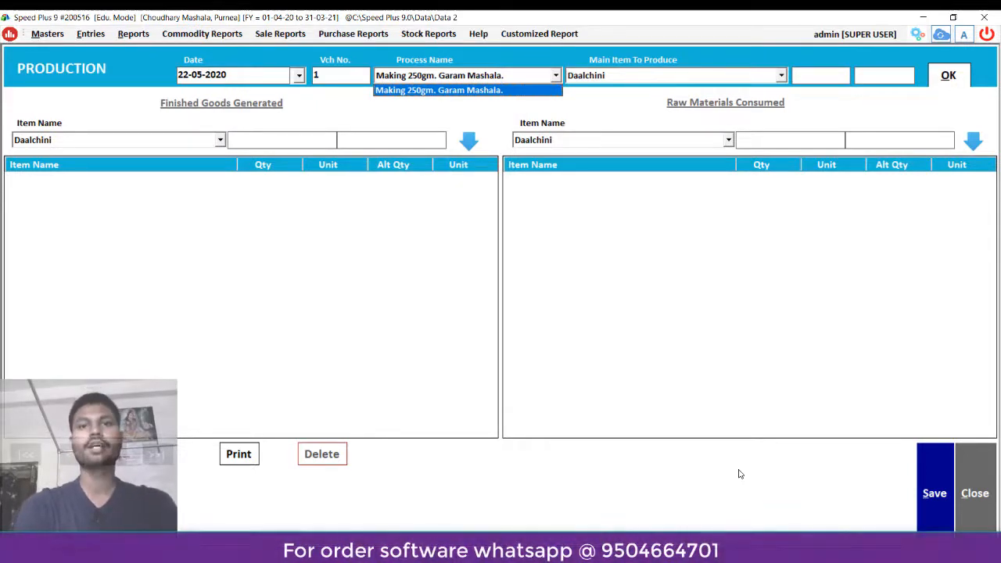
- Clear the Process Name list and close the Production window
key("Escape")
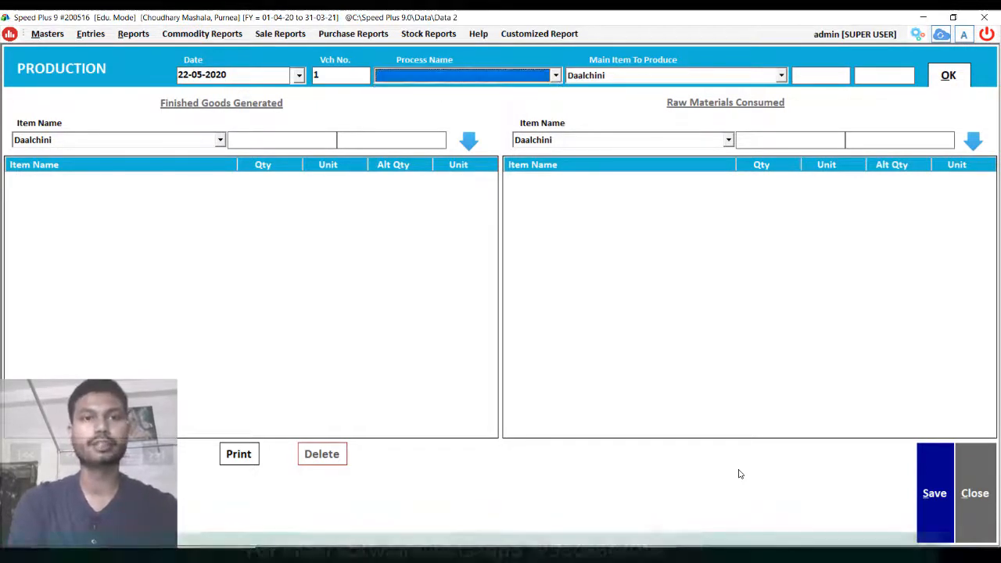
key("Escape")
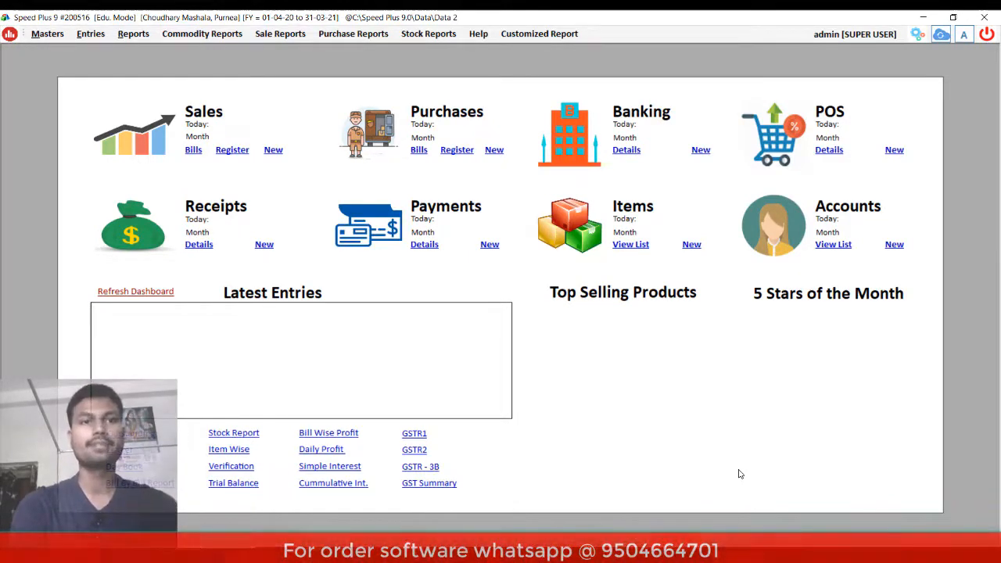
- Start a production entry for Making 250gm. Garam Mashala. producing 250 Gm. Garam Mashal, then close it
left_click(90, 38)
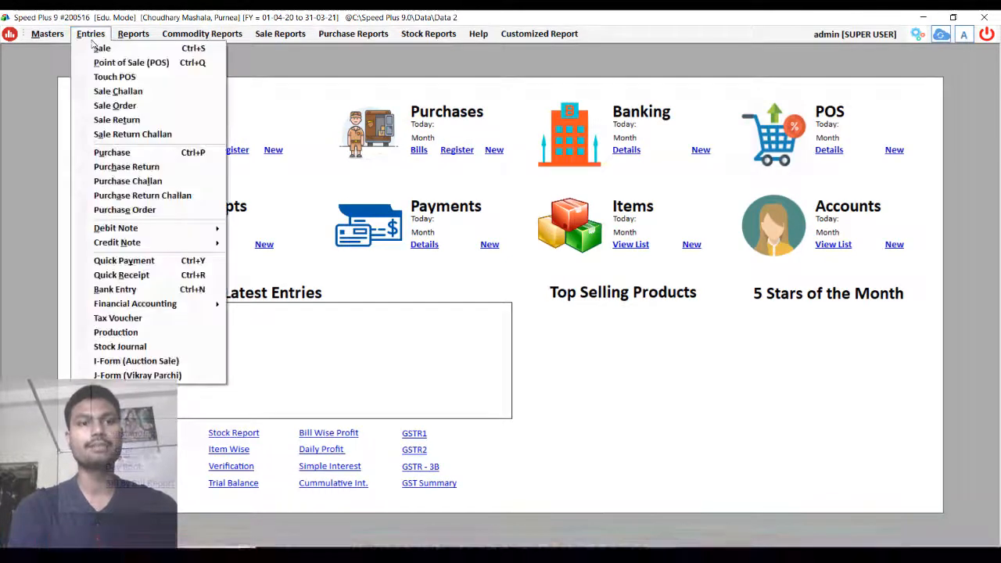
left_click(116, 332)
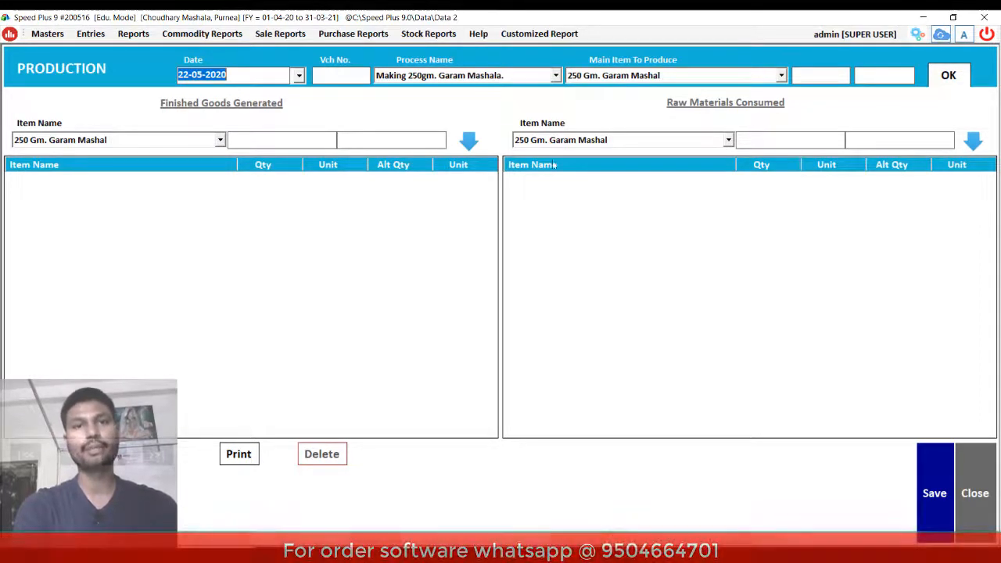
left_click(557, 78)
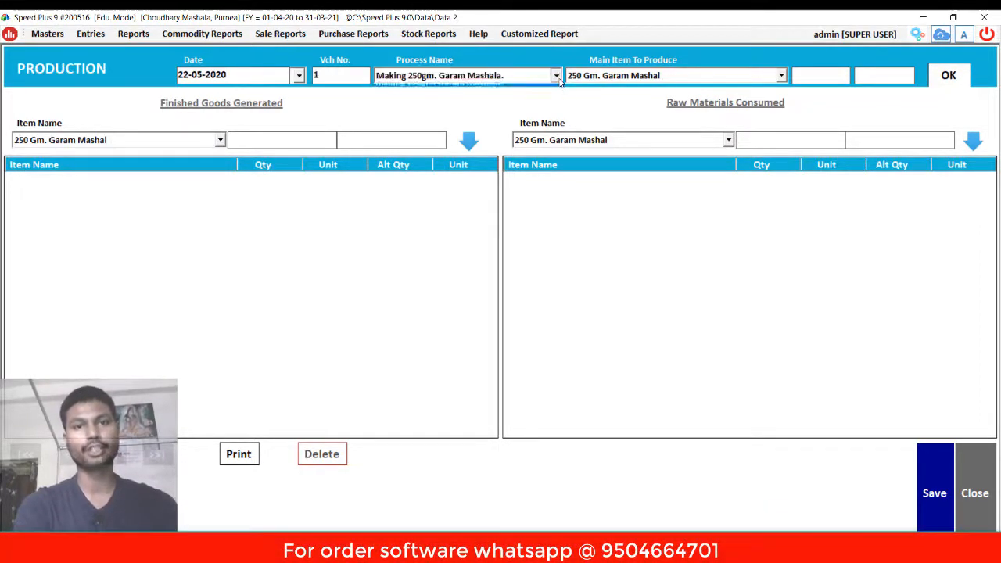
left_click(557, 79)
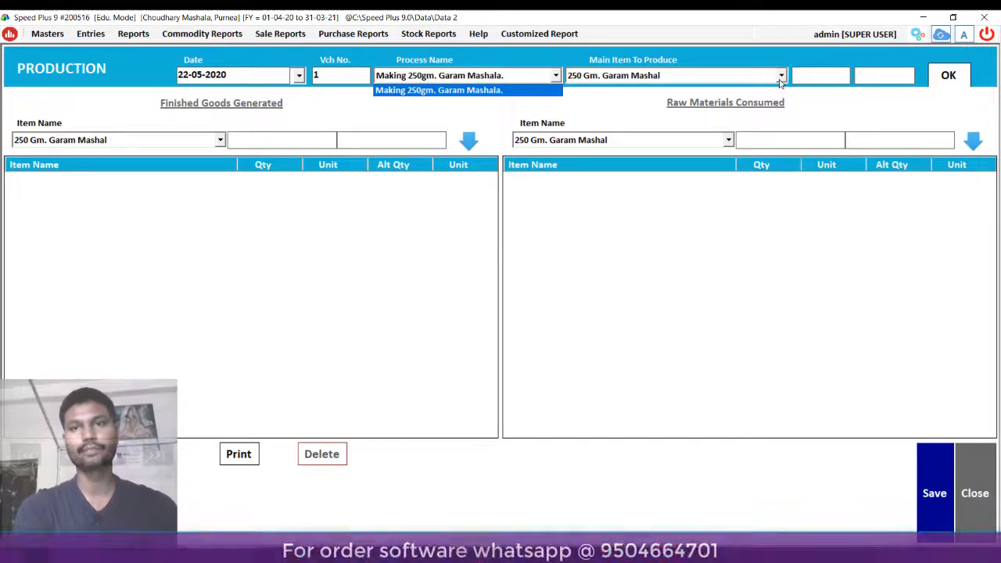
left_click(780, 80)
left_click(780, 81)
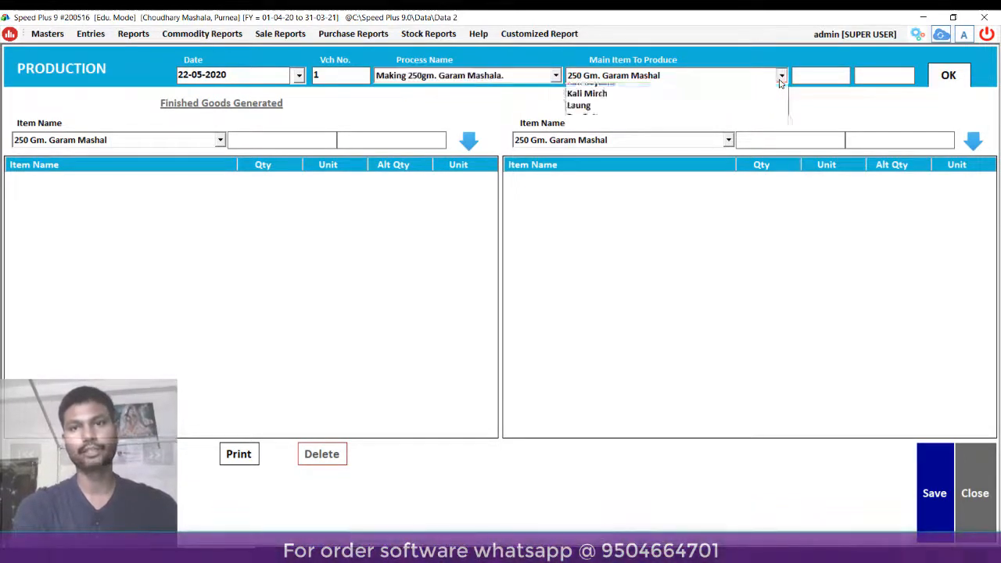
left_click(622, 253)
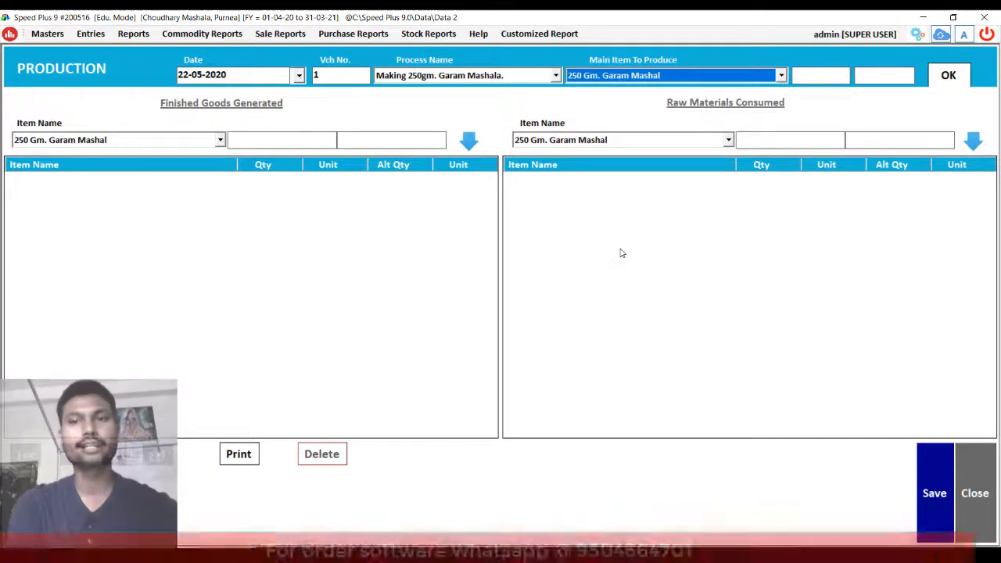
key("Escape")
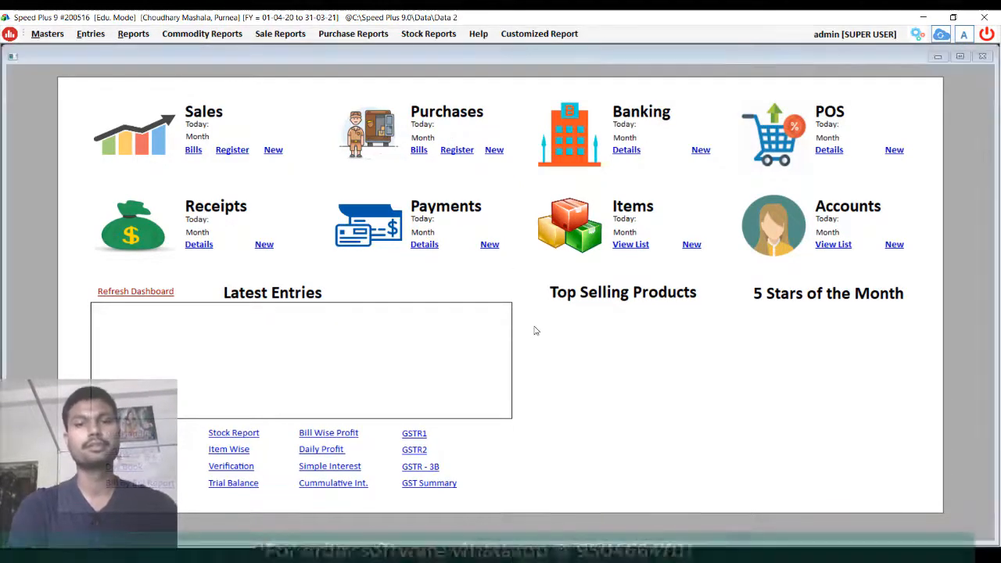
- Open the Purchase Bills list, accept the date range, and start a new bill
key("F9")
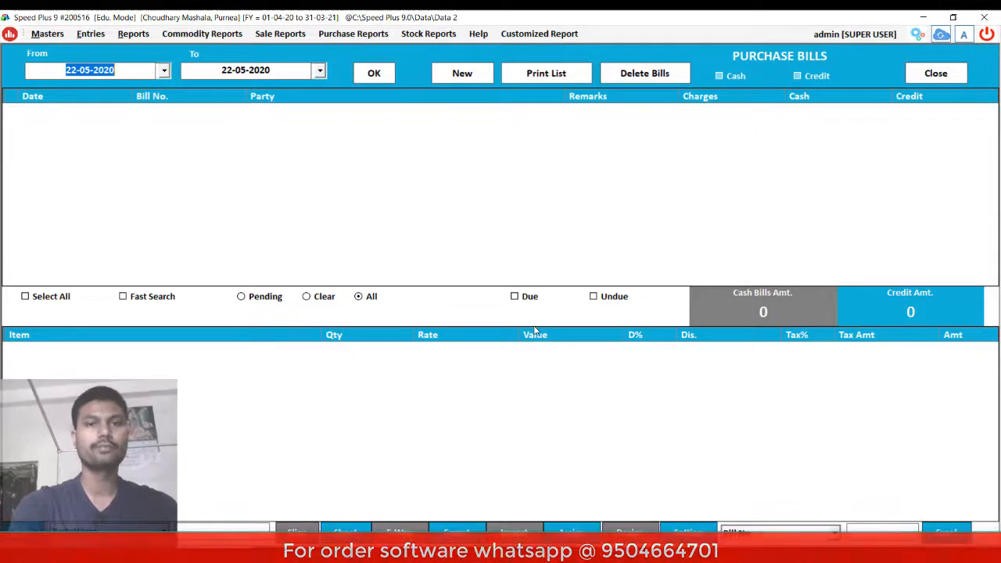
key("Return")
key("Return")
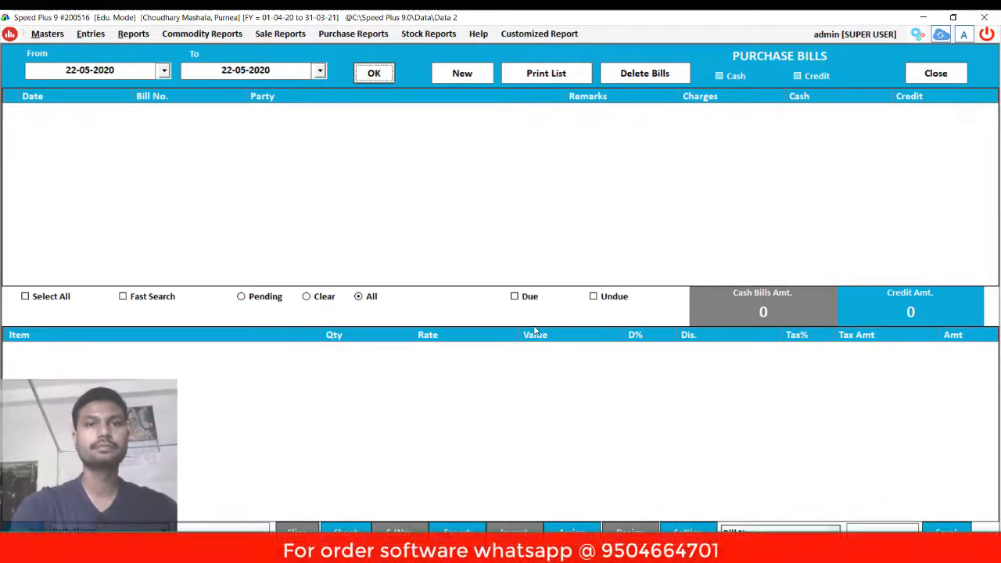
key("Return")
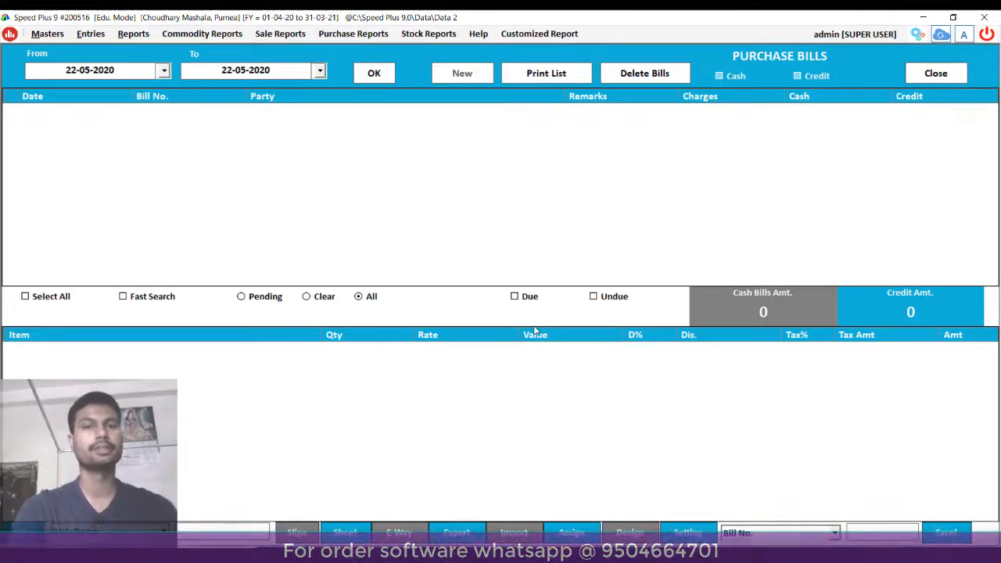
key("Return")
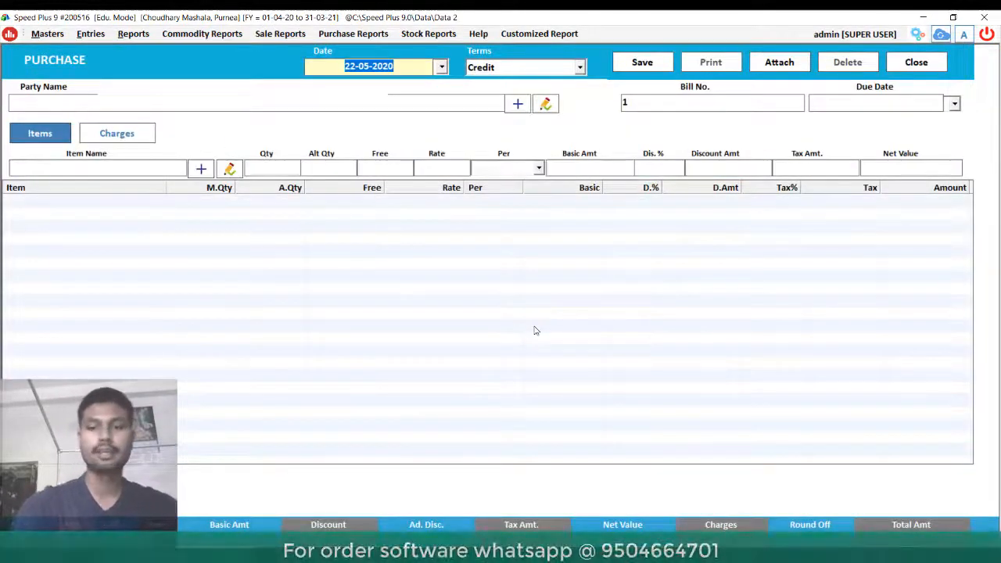
- Date the bill 02-05-2020 with Cash terms, party Cash and bill number 1
key("Left")
key("Left")
key("Left")
key("Left")
key("Left")
key("Left")
key("Left")
key("Left")
key("BackSpace")
key("BackSpace")
type("02")
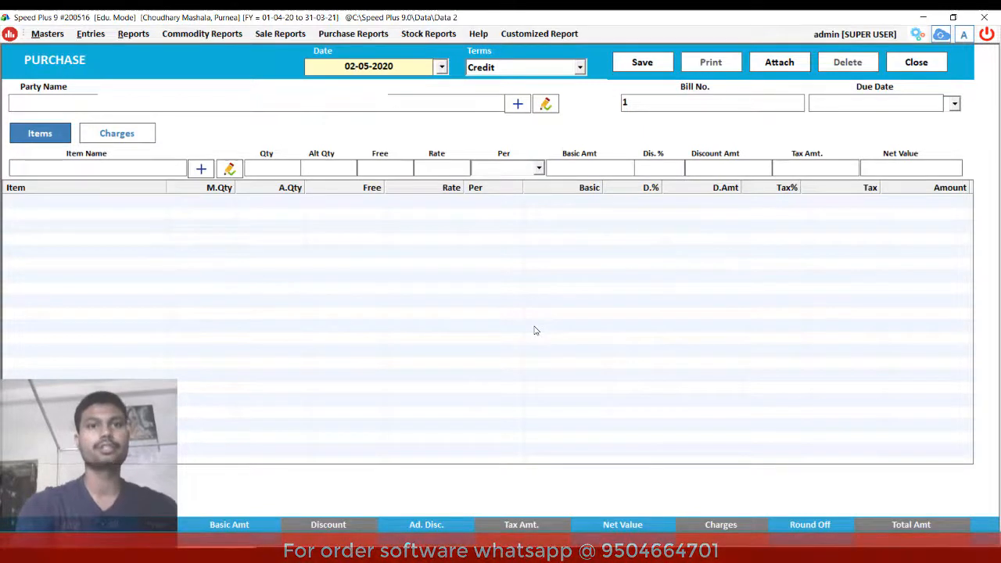
key("Return")
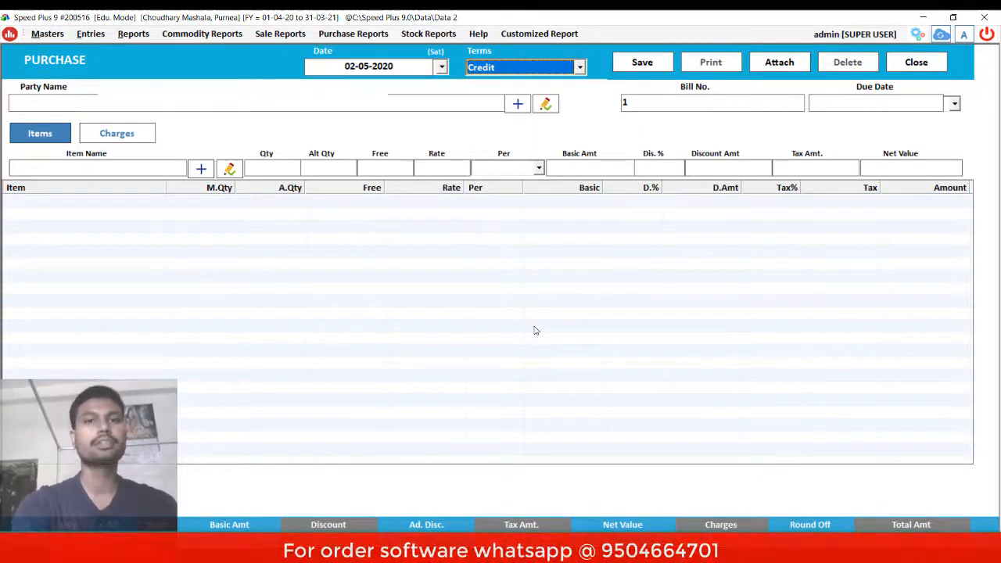
key("Up")
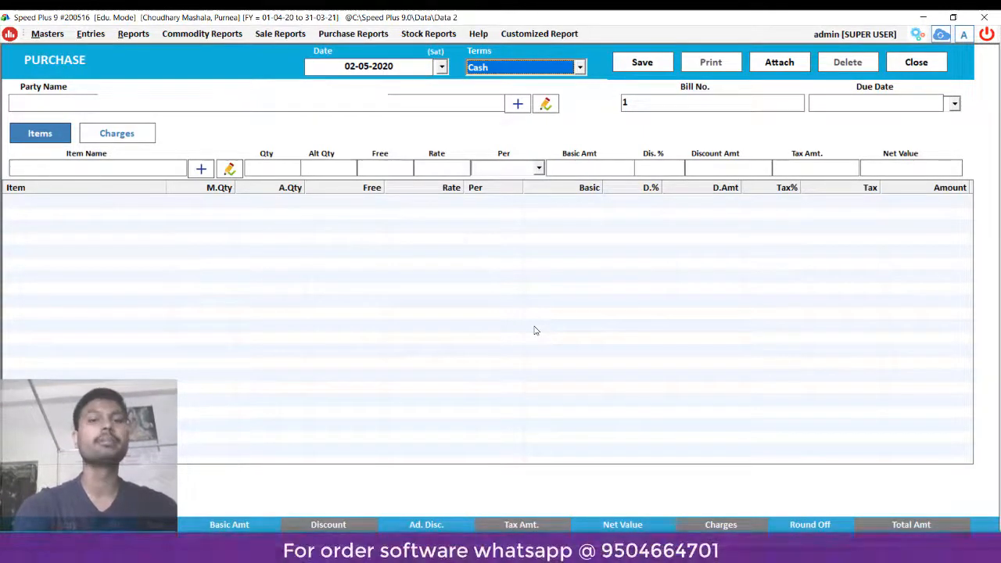
key("Return")
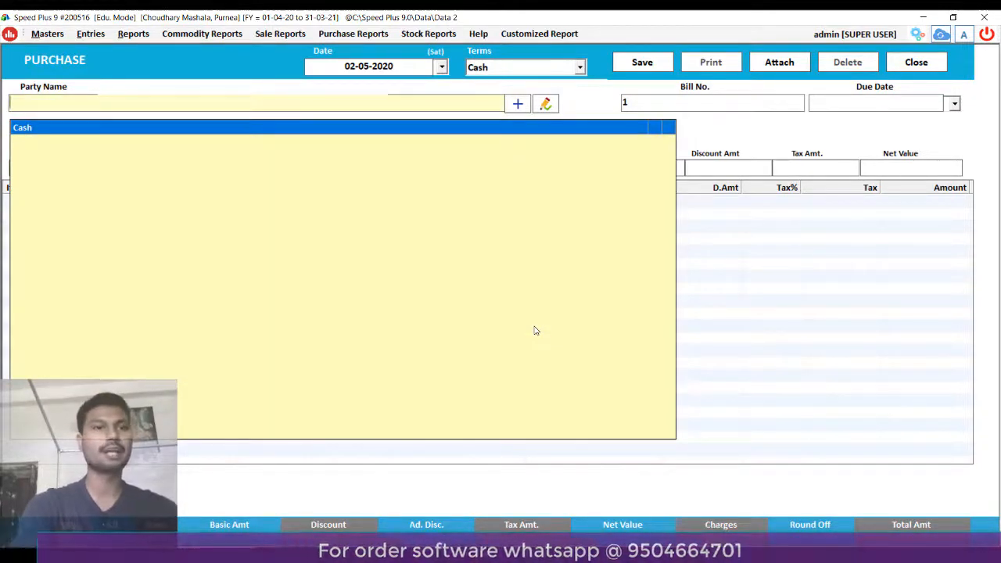
key("Return")
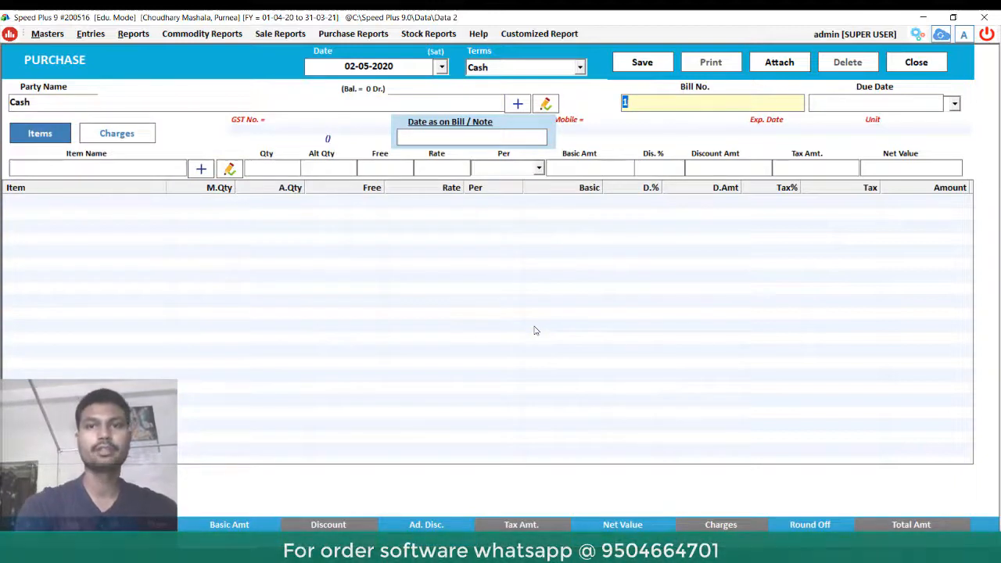
key("Return")
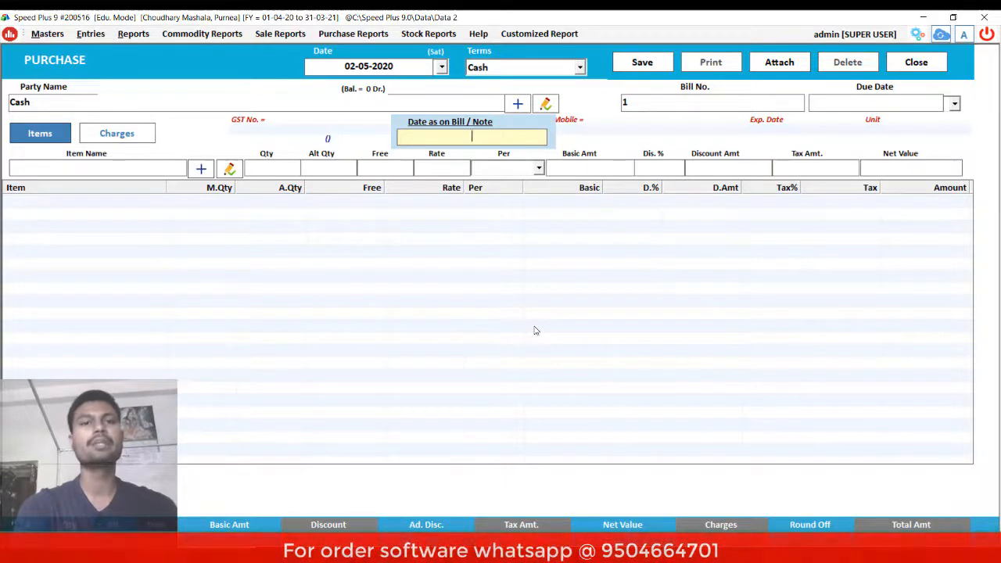
key("Return")
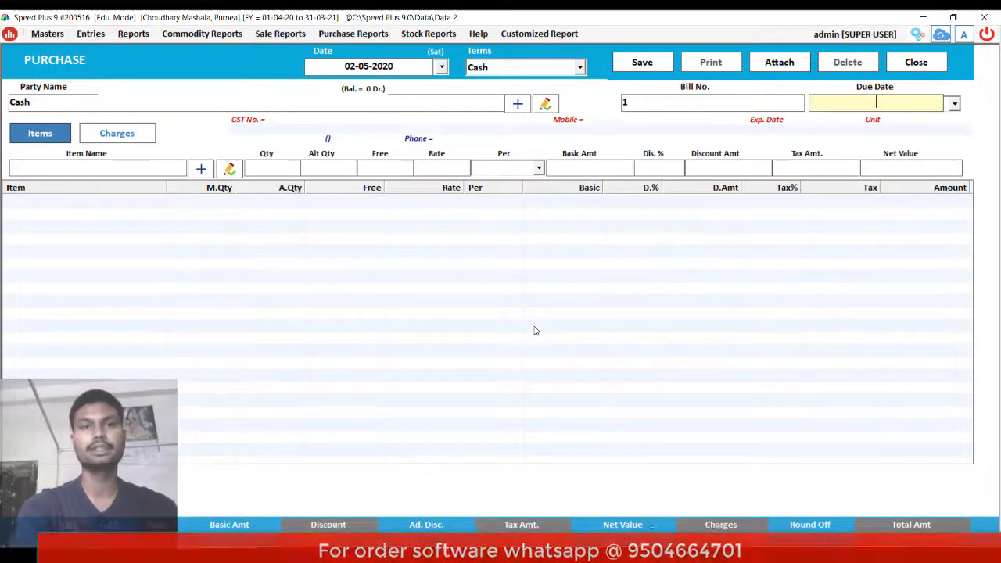
key("Return")
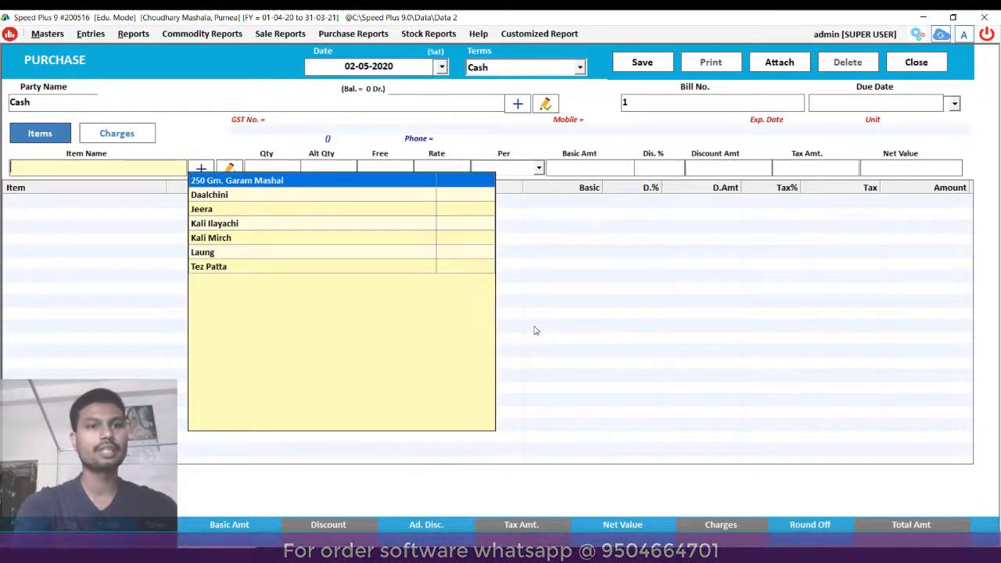
- Add Daalchini, 10 Kgs at 550 per Kgs with 275 tax, for a net 5775
key("Return")
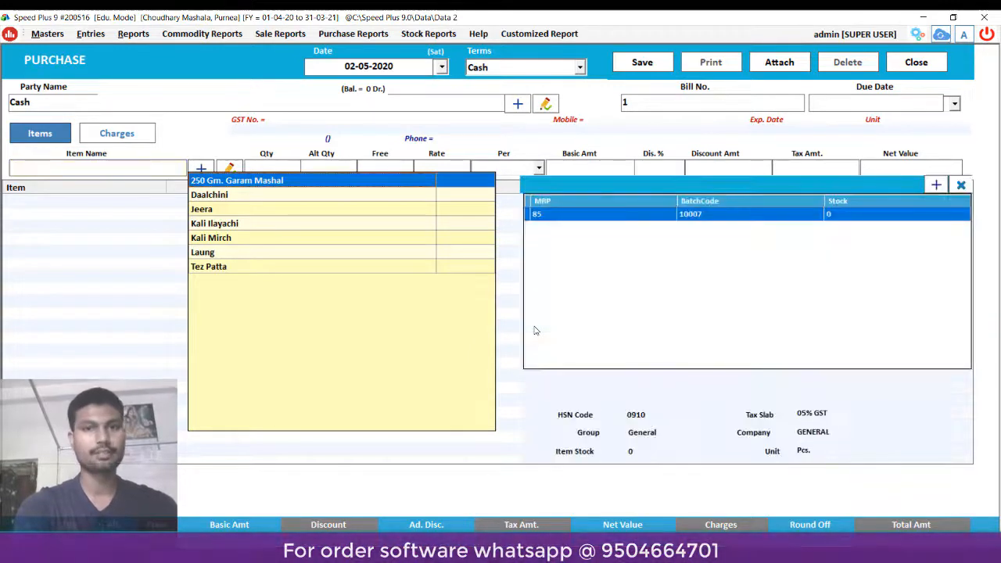
key("Down")
key("Return")
key("Return")
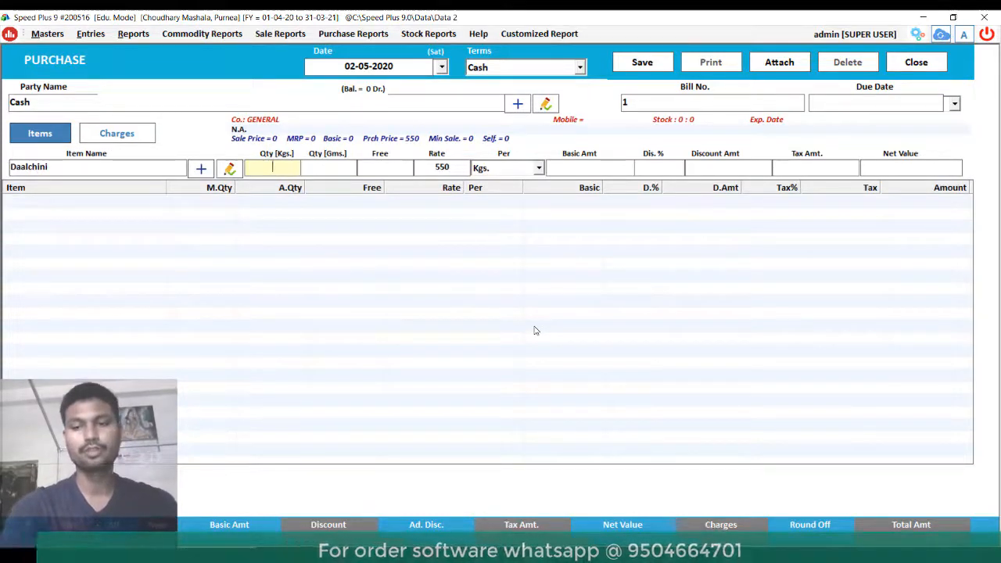
type("10")
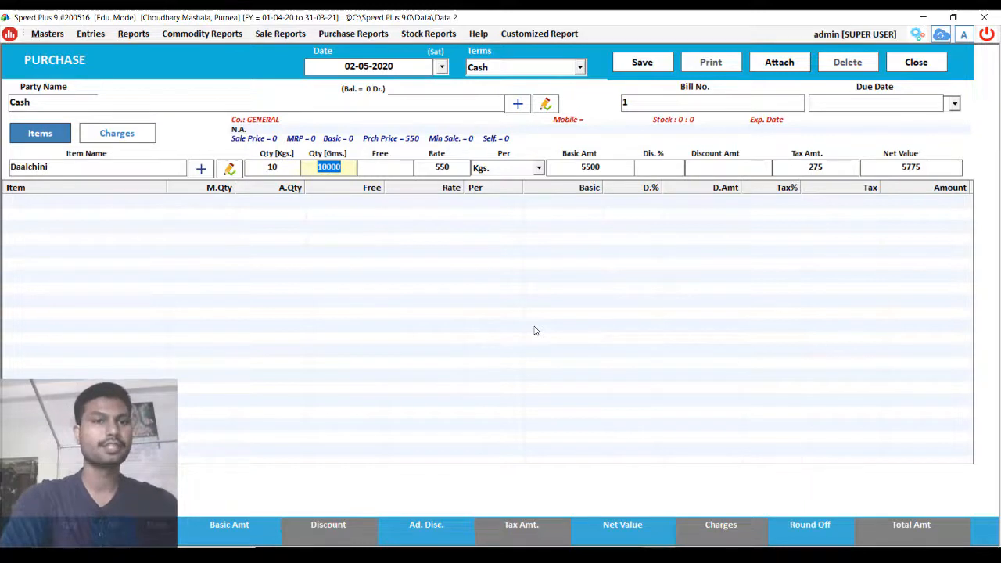
key("Return")
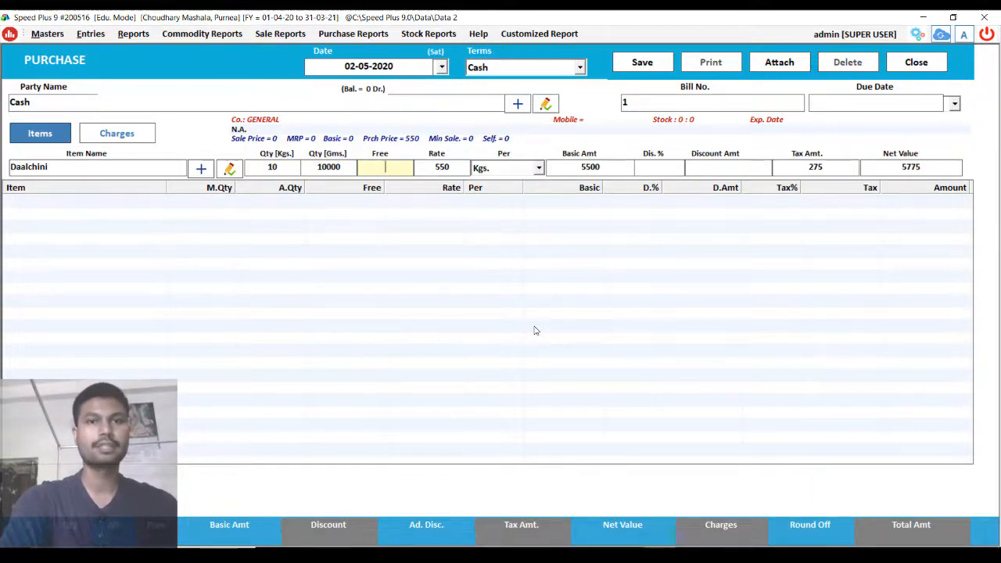
key("Return")
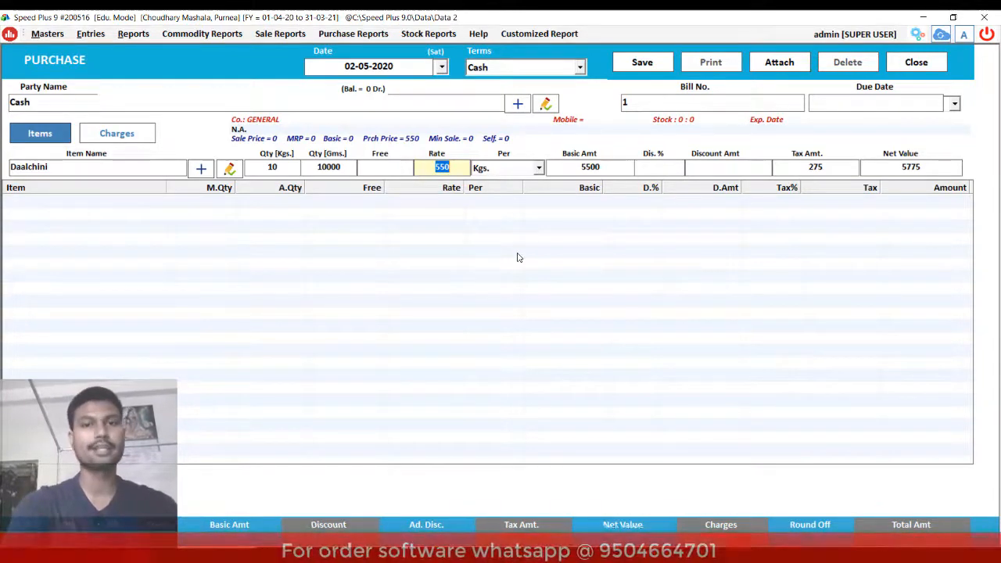
key("Return")
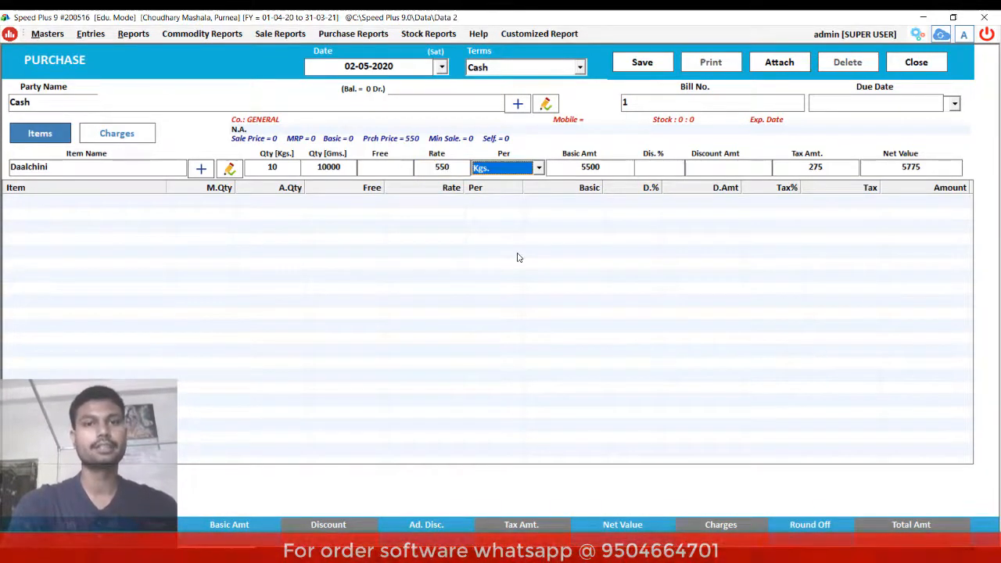
key("Return")
key("Return")
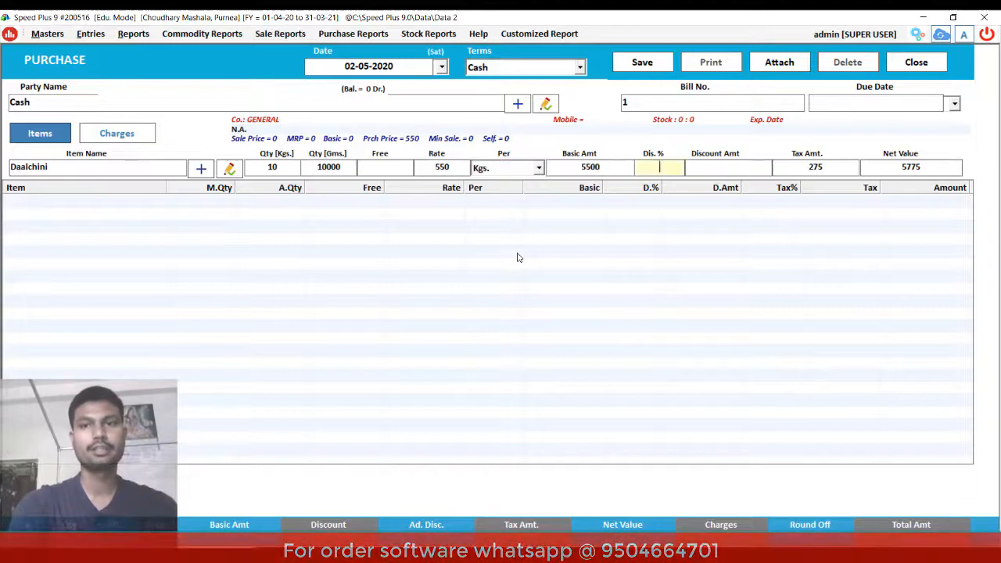
key("Return")
key("Return")
key("Return")
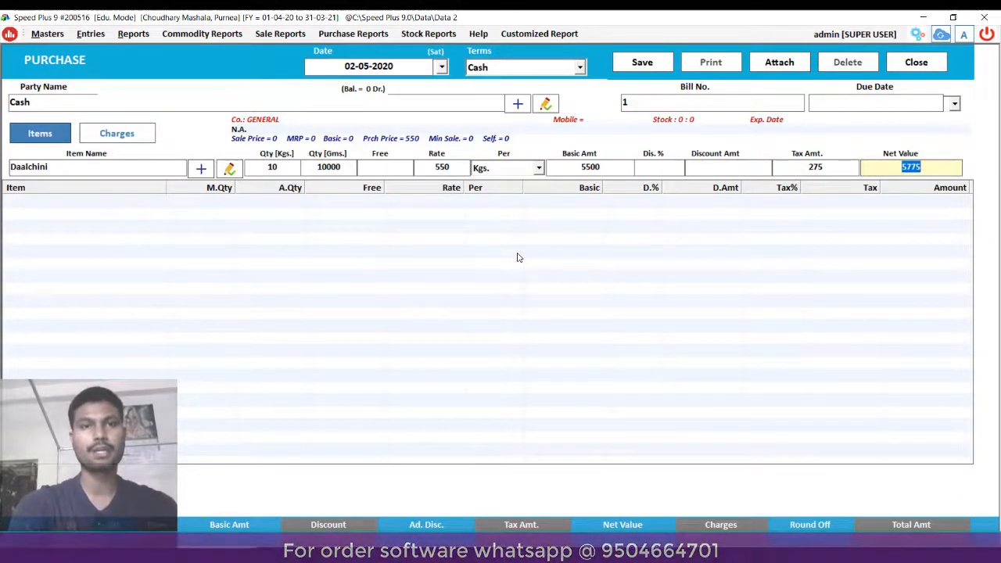
key("Return")
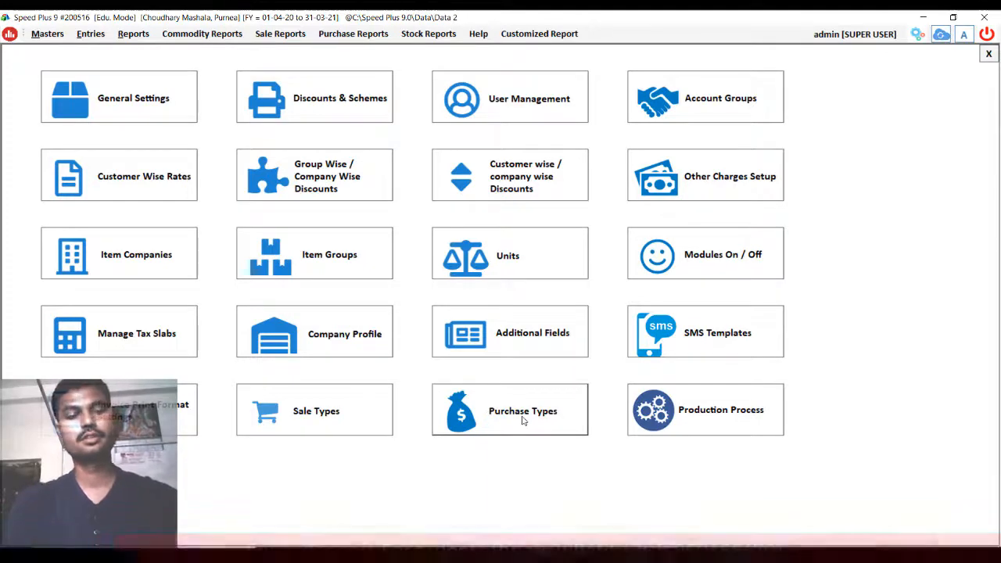
- Open the purchase types setup in settings and name a new type 'Purchase Inclu'
key("Escape")
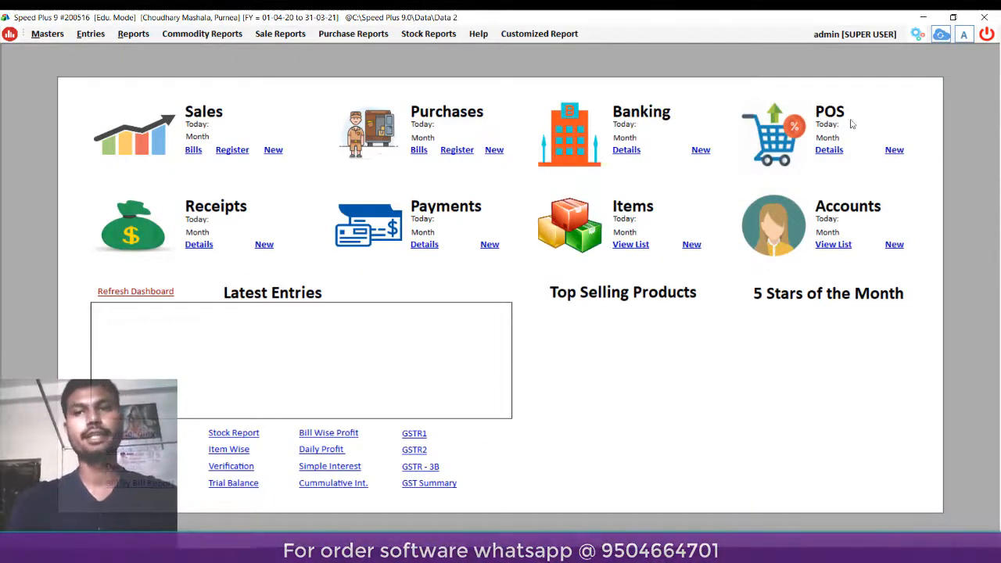
left_click(917, 34)
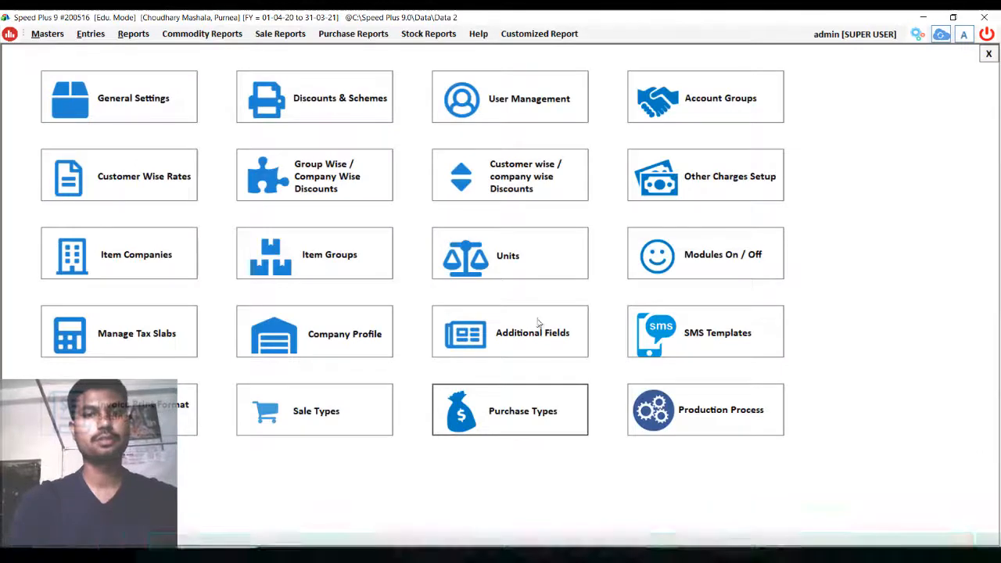
left_click(499, 417)
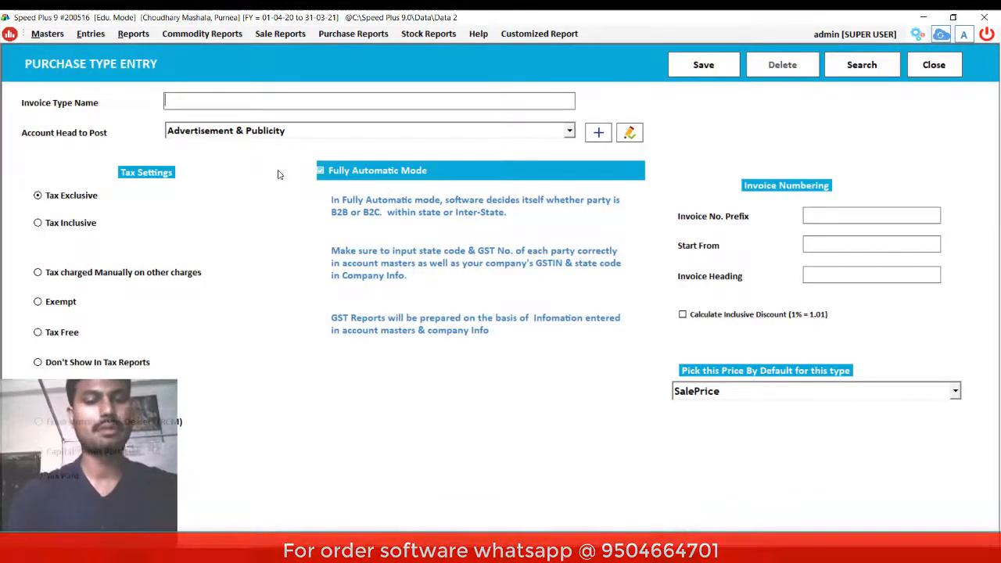
type("Purc")
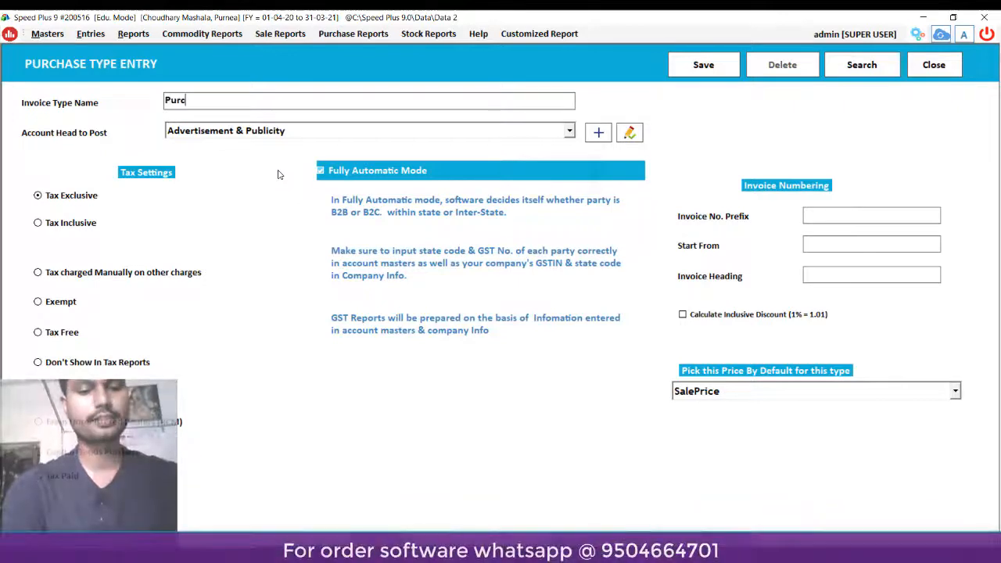
type("hase")
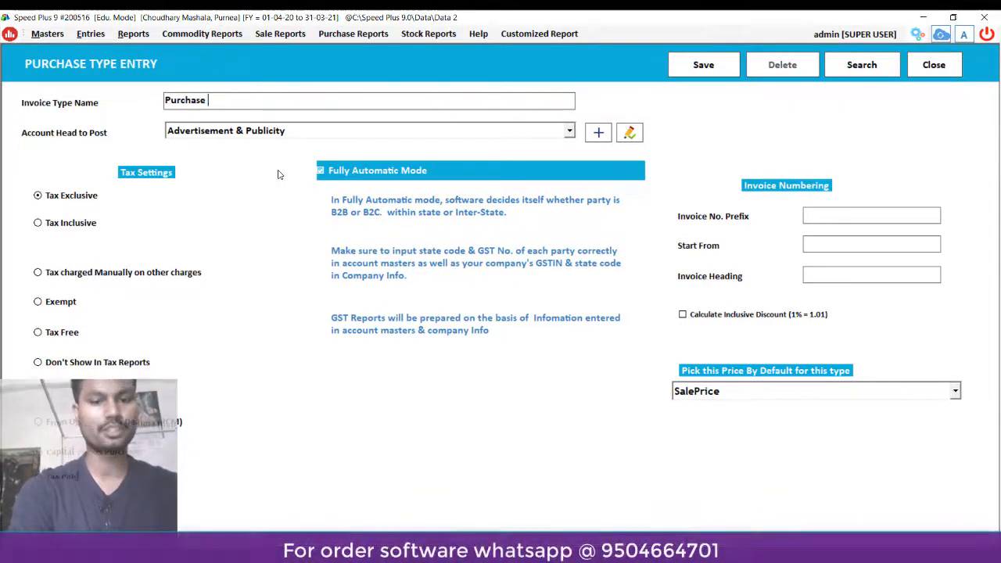
type(" Inclu.")
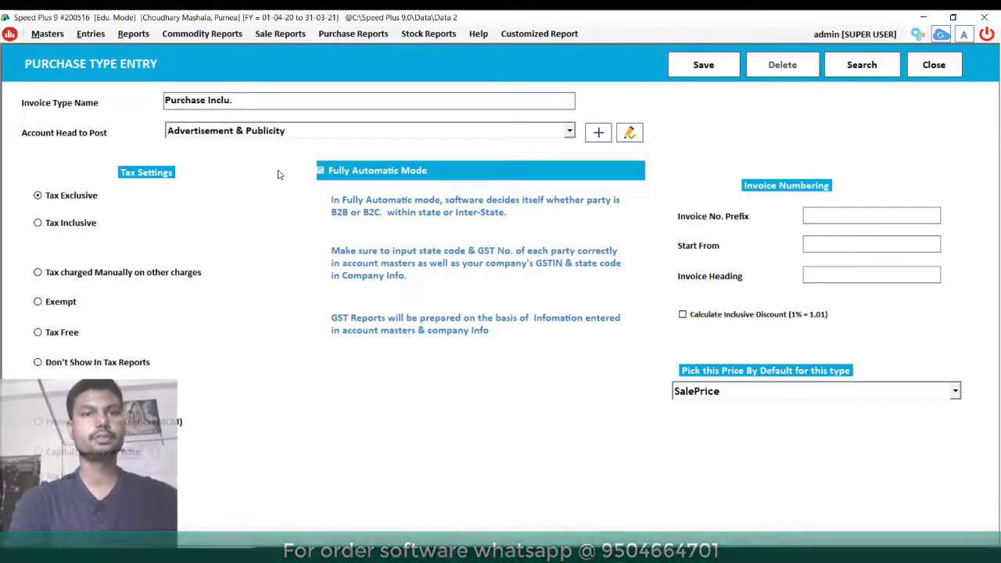
- Post Purchase Inclu. to the Purchase account head, make it tax inclusive, and save it
key("Return")
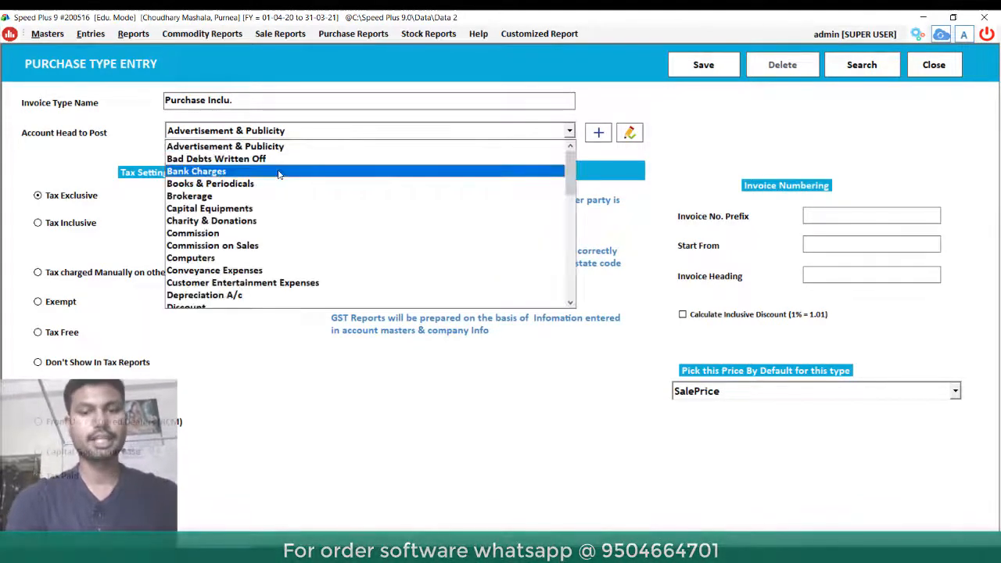
type("pur")
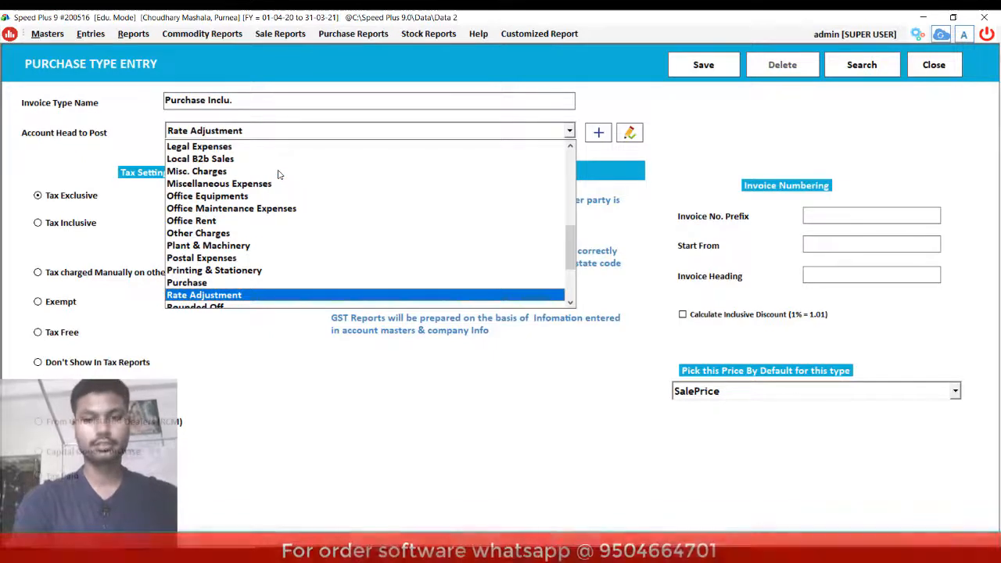
key("Down")
key("Down")
key("Up")
key("Up")
key("Up")
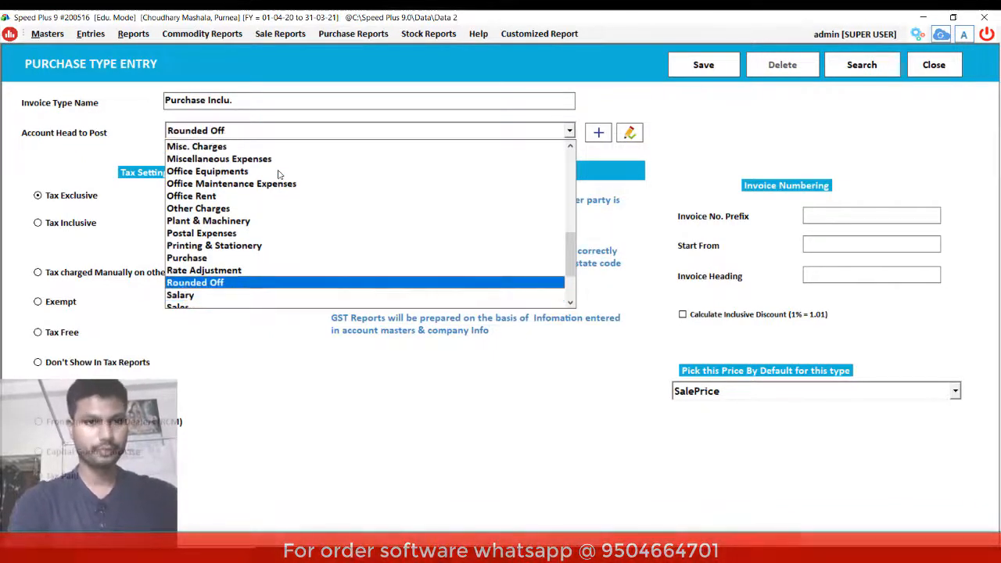
key("Return")
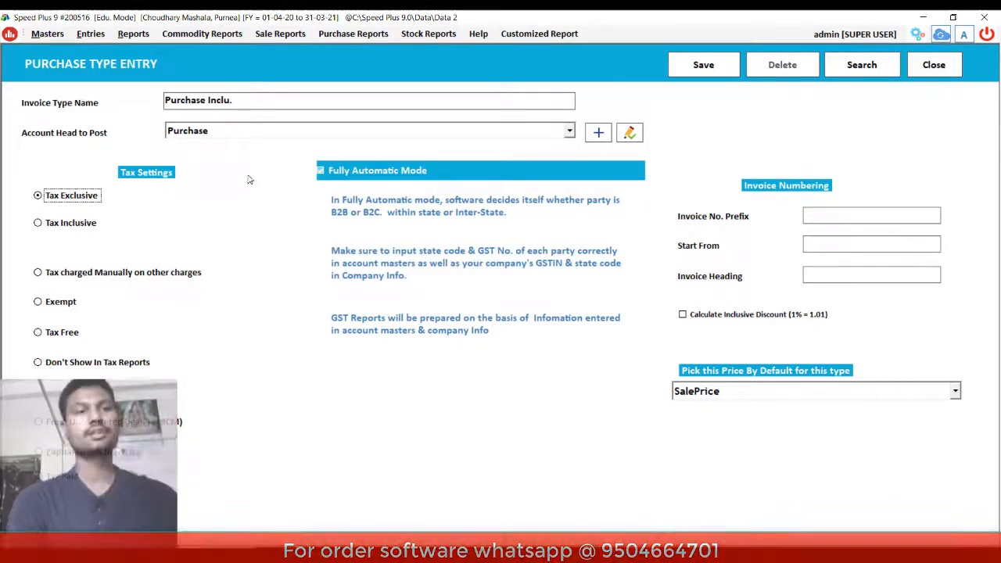
key("Down")
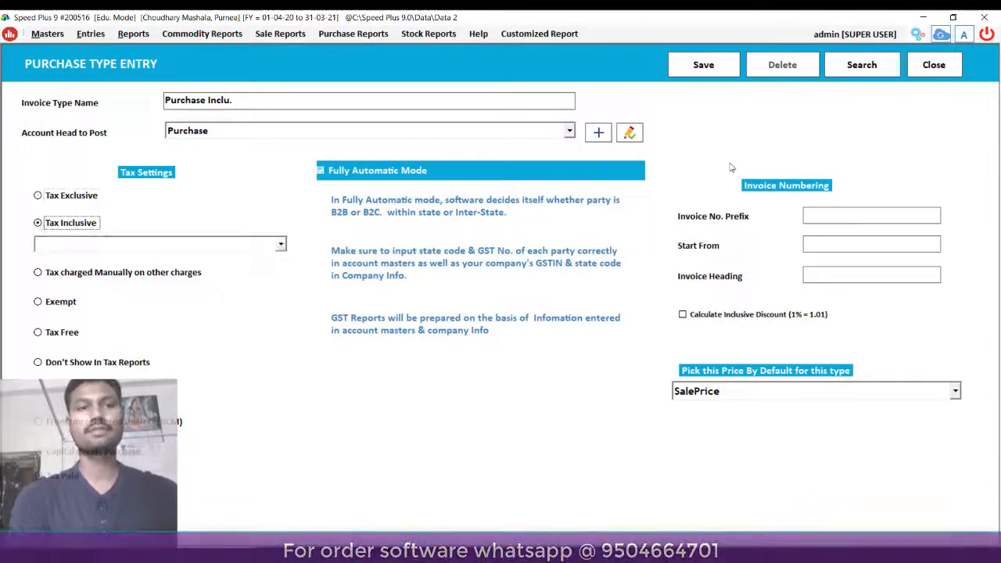
left_click(703, 65)
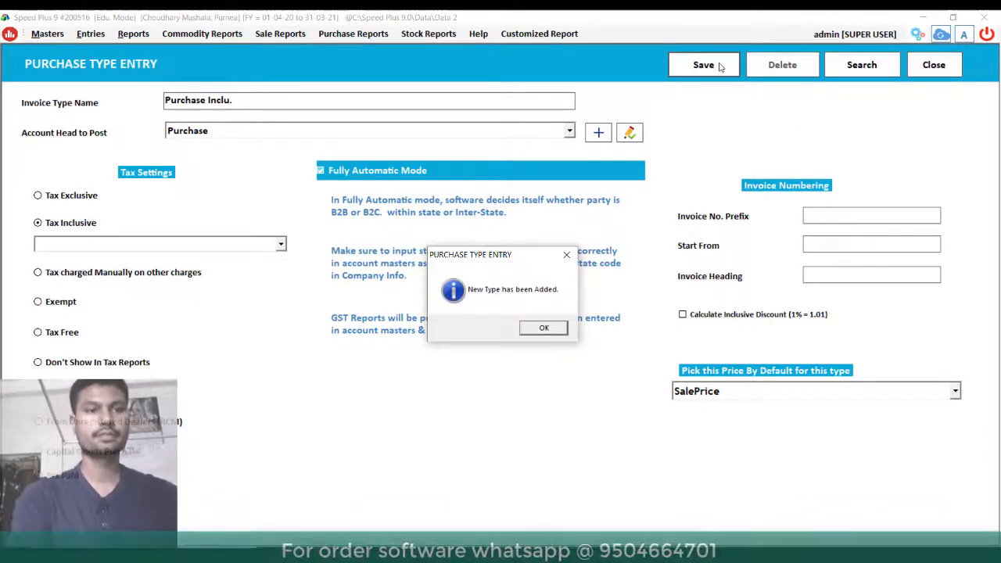
left_click(546, 329)
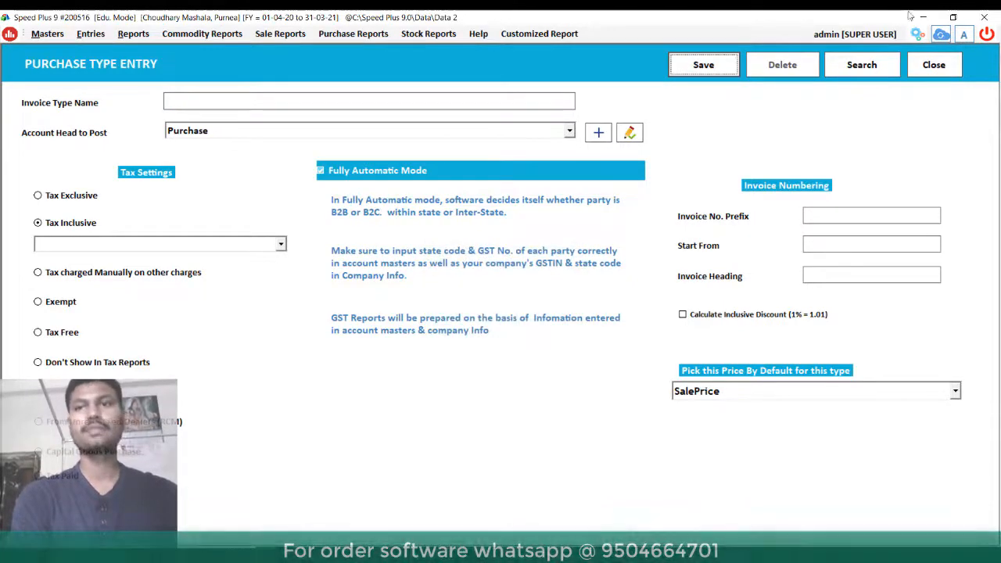
- Close the purchase type form and Masters menu and start a new purchase bill
left_click(935, 69)
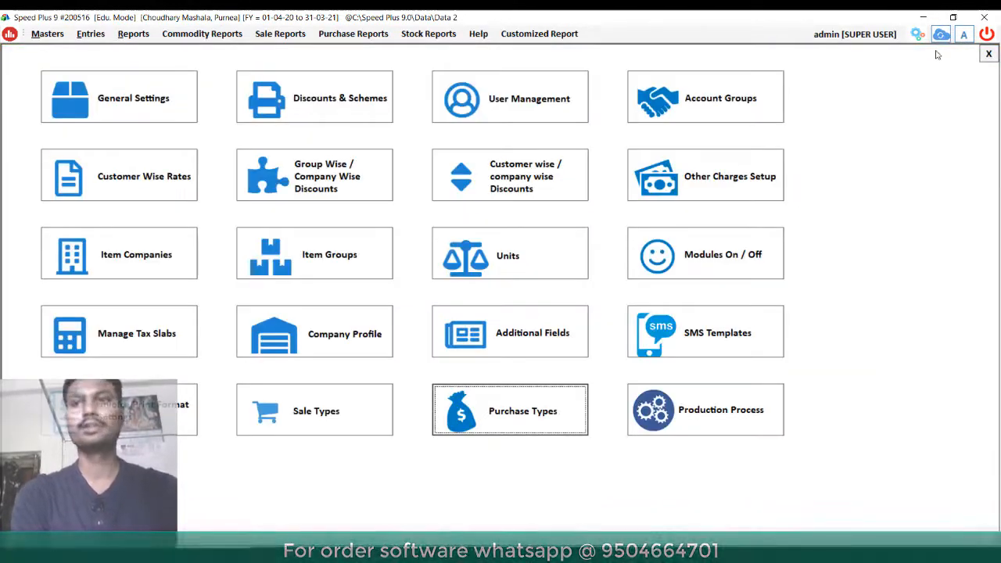
left_click(986, 53)
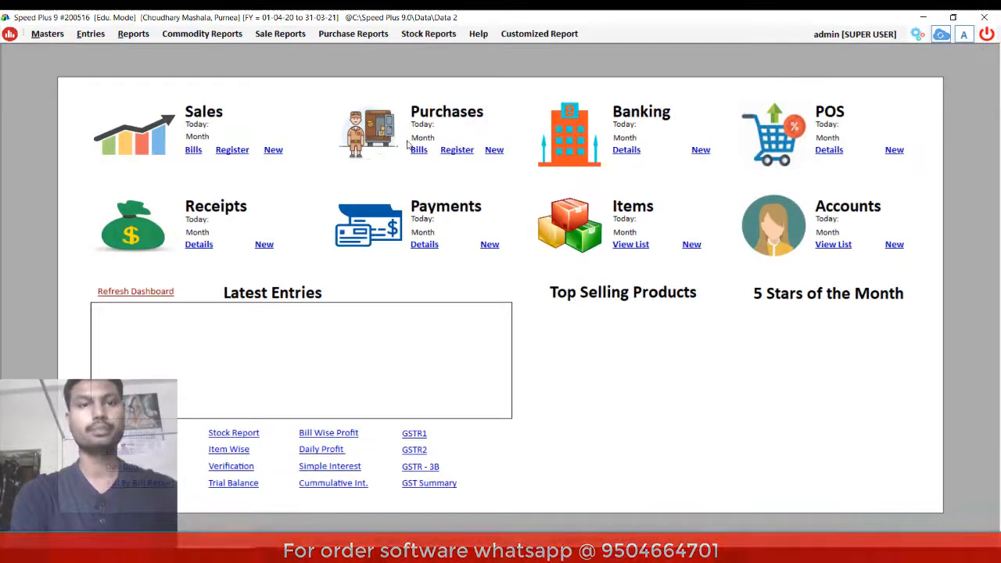
key("F9")
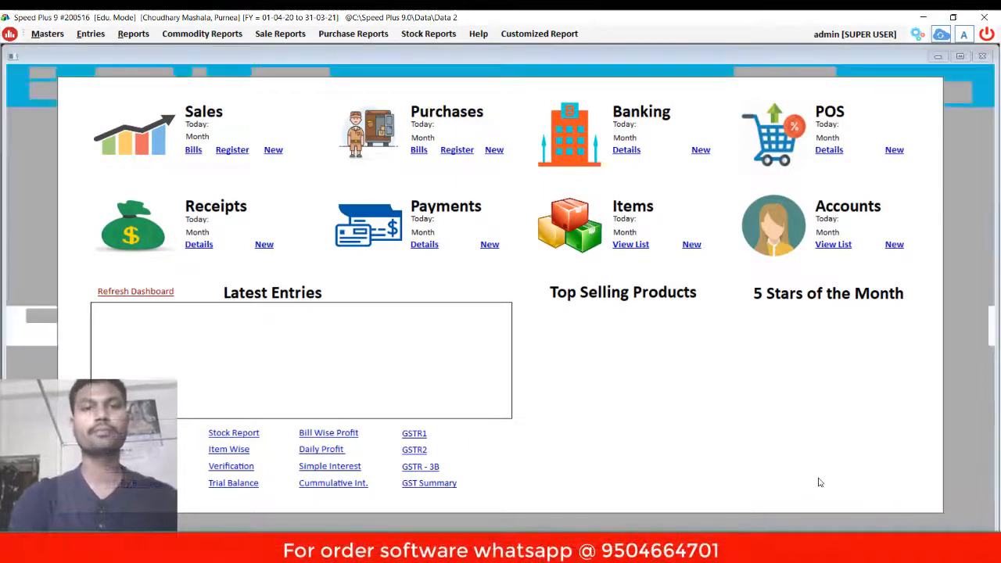
key("Return")
key("Return")
key("Return")
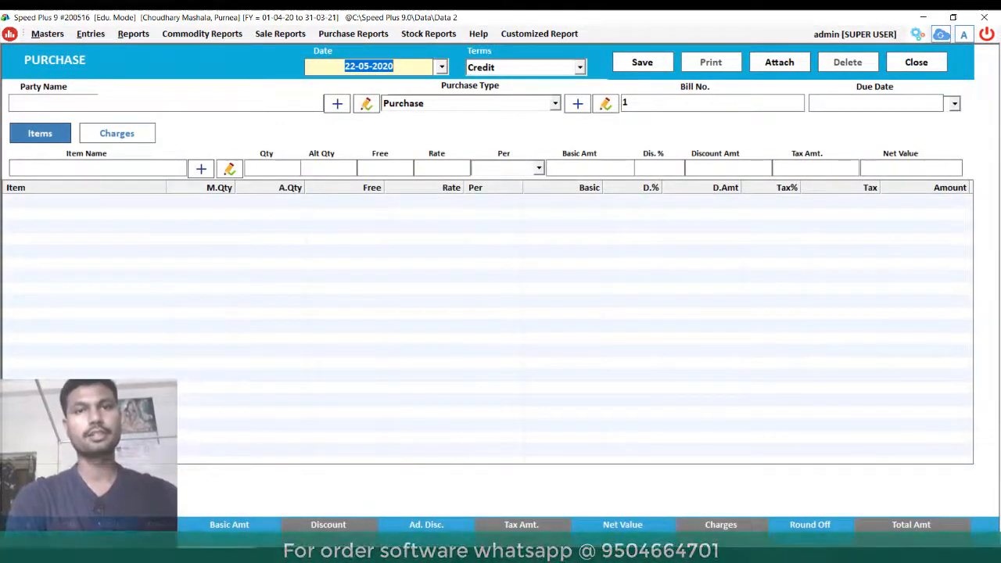
- Date the bill 02-05-2020 with Cash terms, party Cash and purchase type Purchase Inclu
key("Left")
key("Left")
key("Left")
key("Left")
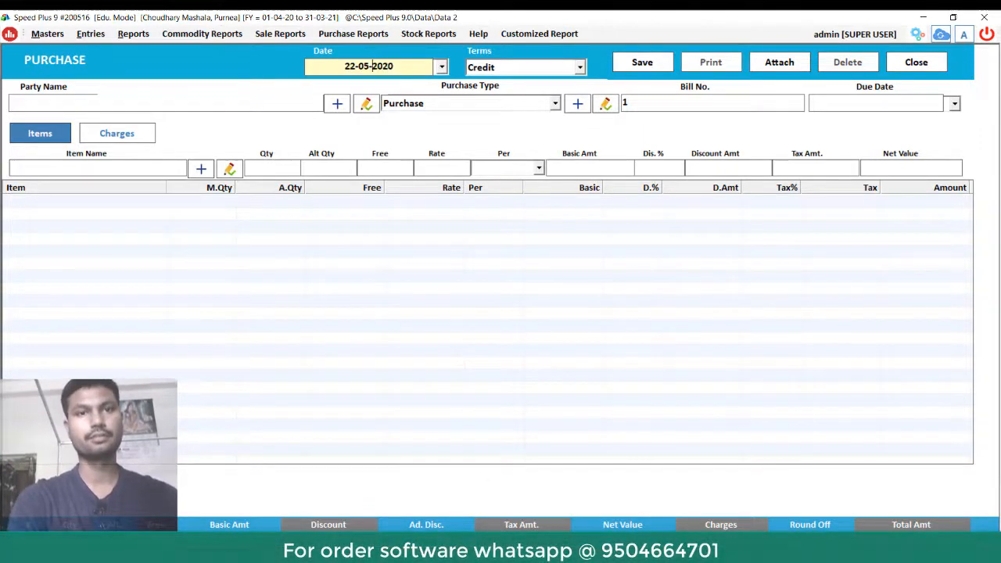
key("Left")
key("BackSpace")
key("Return")
key("Up")
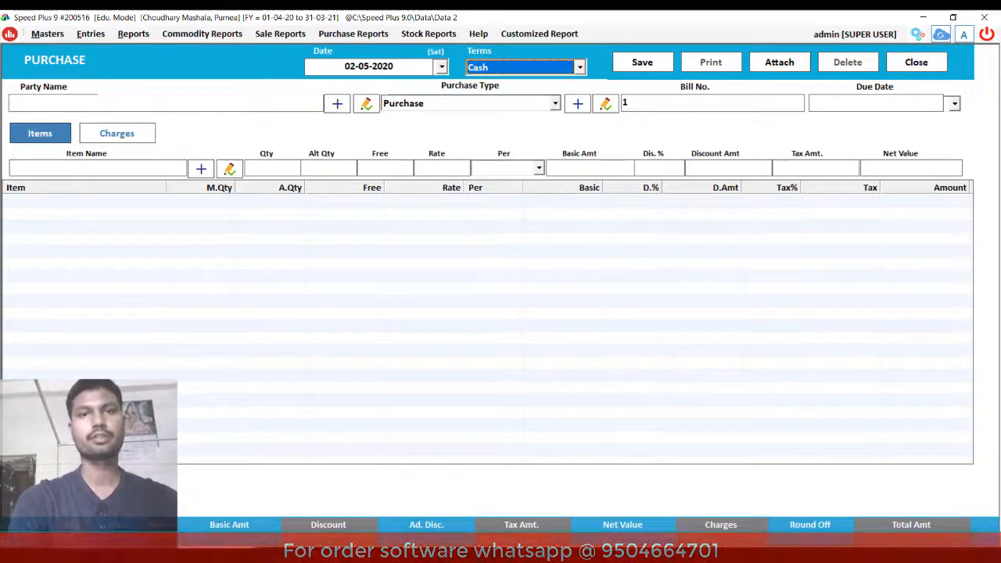
key("Return")
key("Return")
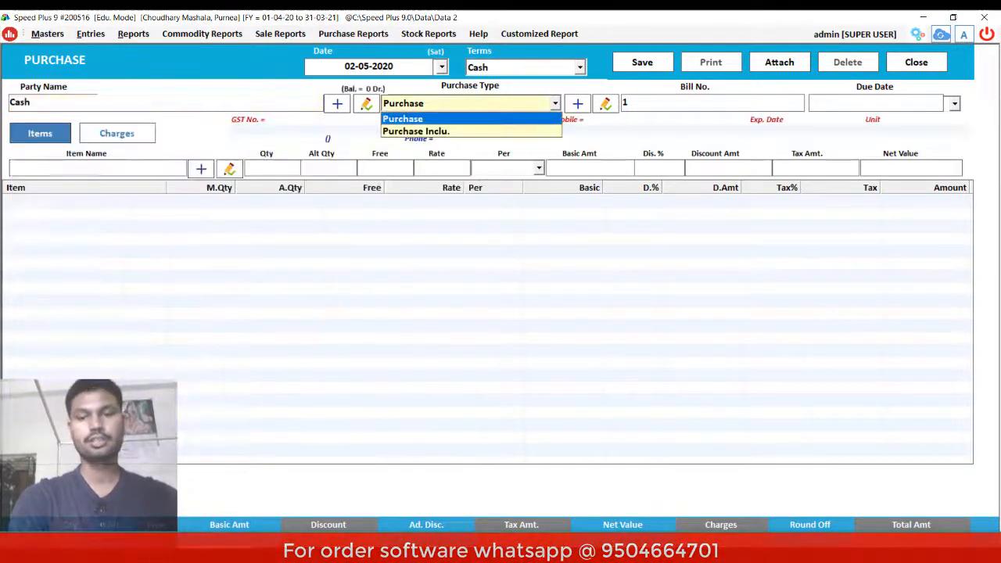
key("Down")
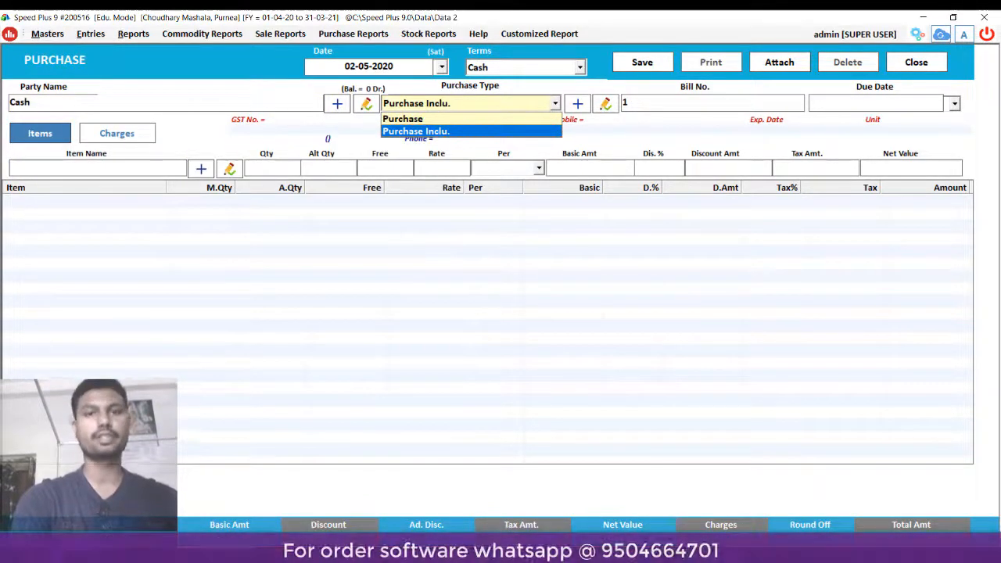
key("Return")
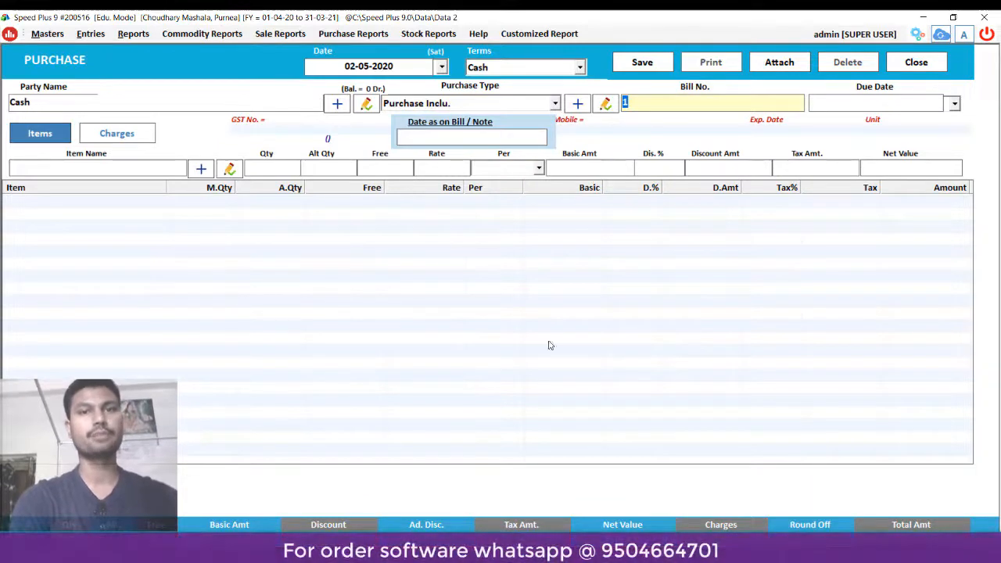
key("Return")
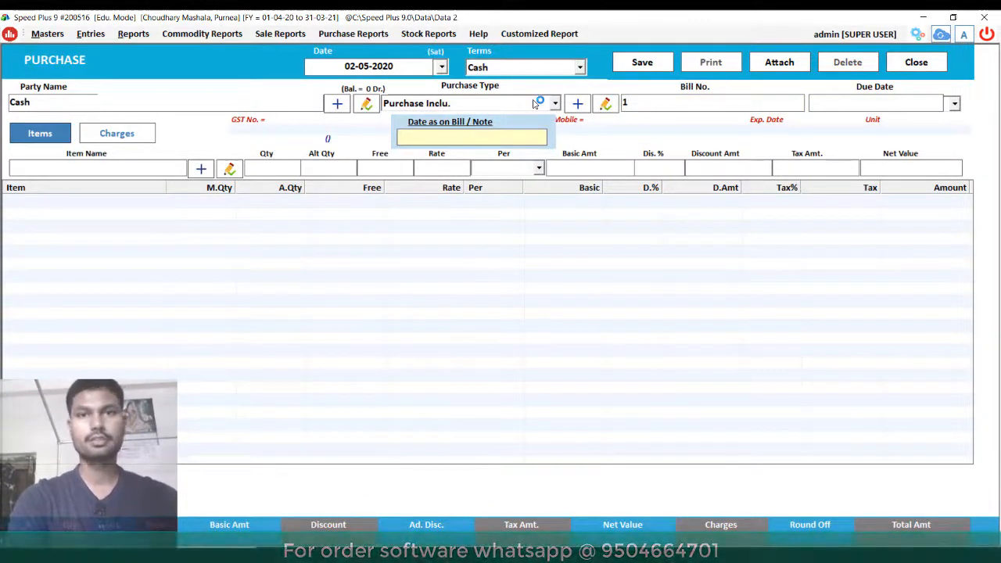
key("Return")
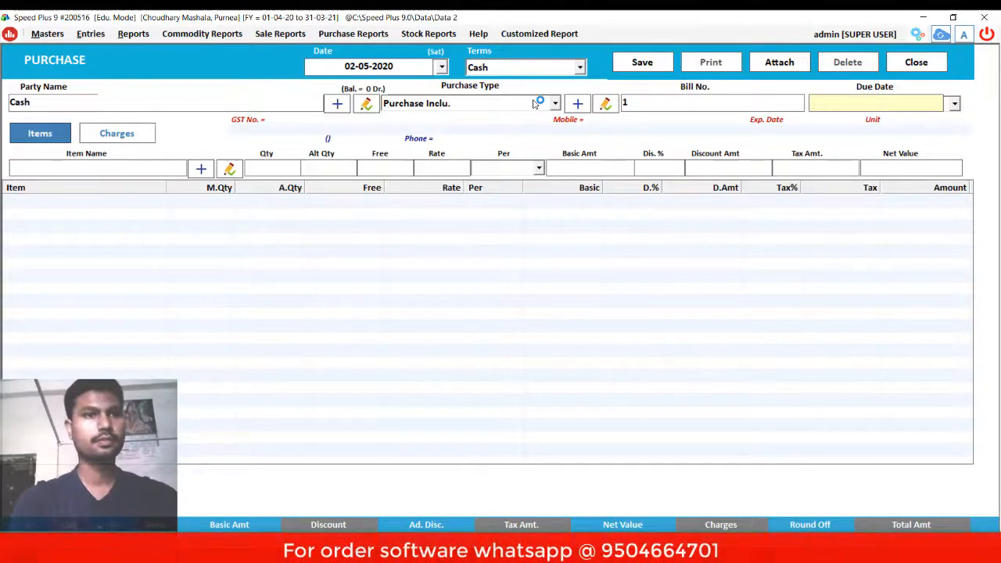
key("Return")
key("Return")
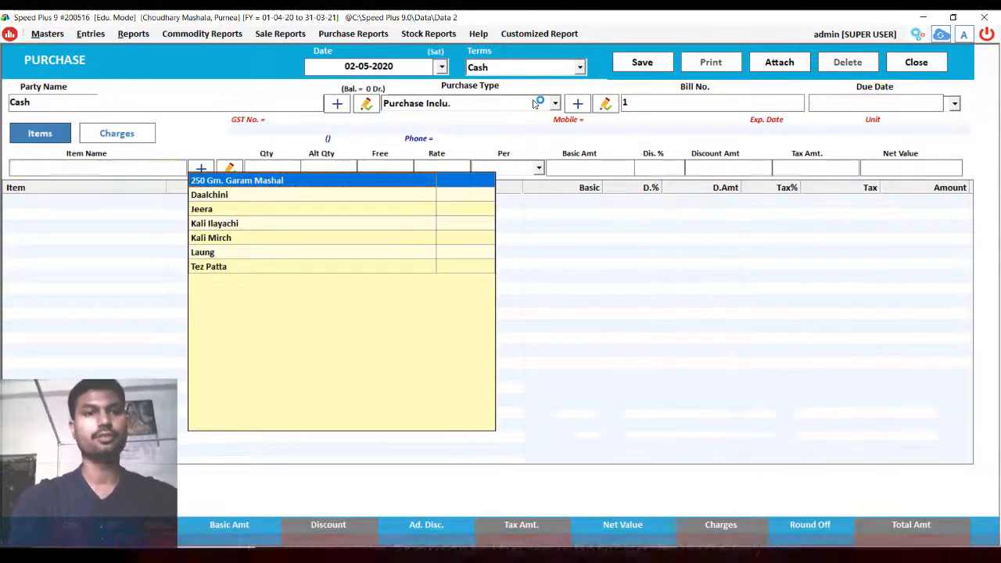
- Add Daalchini, 20 Kgs at a tax-inclusive 550 per Kgs, net 11000.01
key("Down")
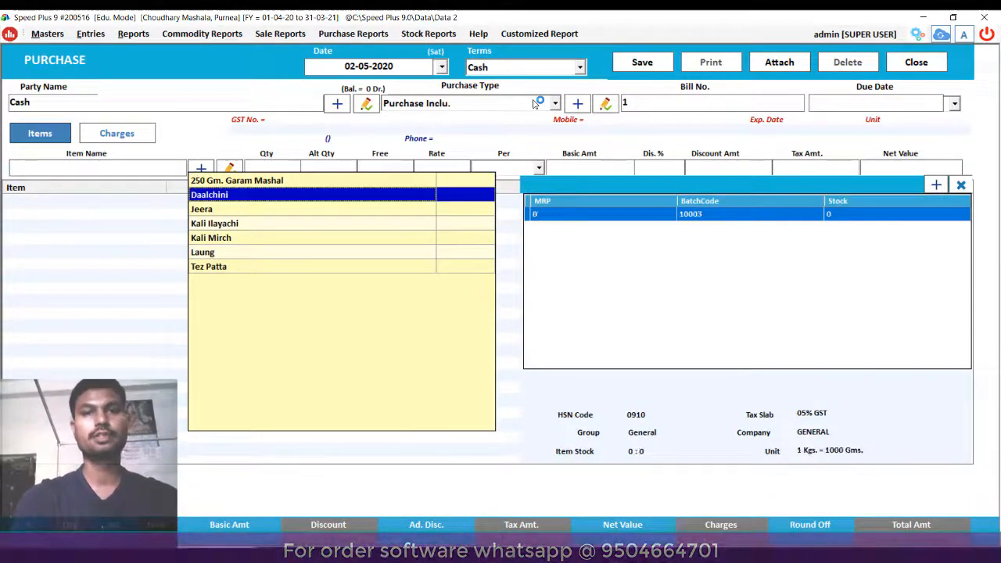
key("Return")
key("Return")
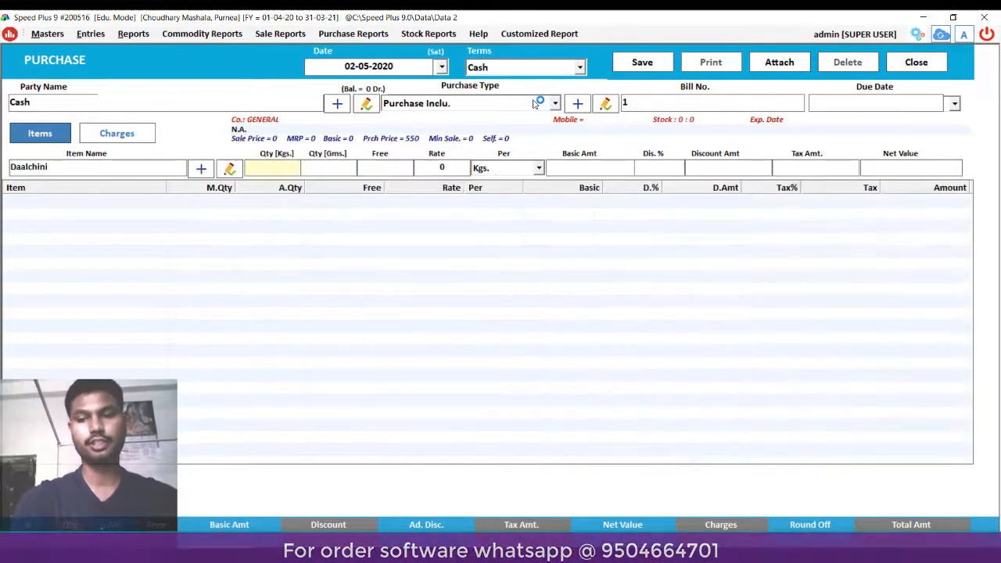
type("20")
key("Return")
key("Return")
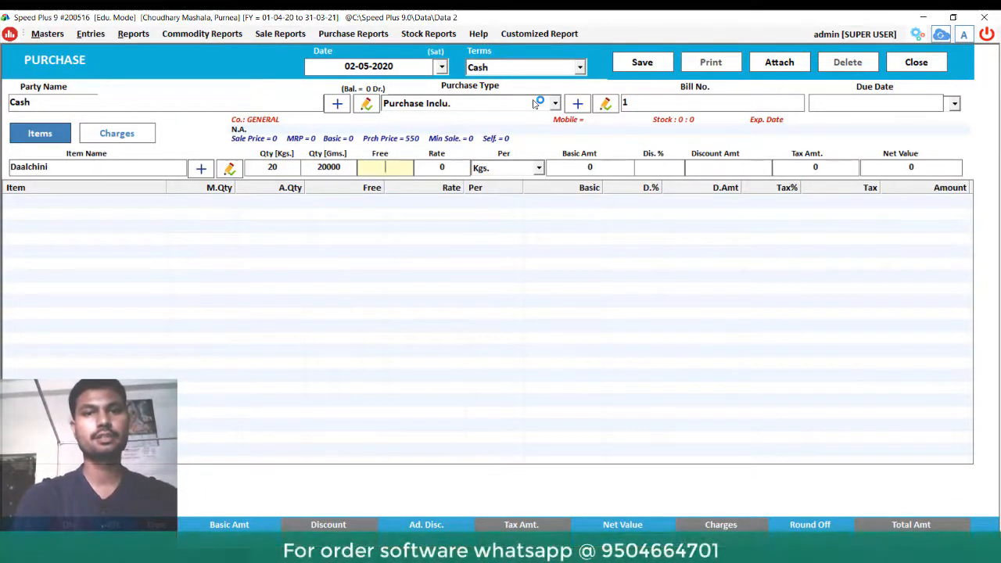
key("Return")
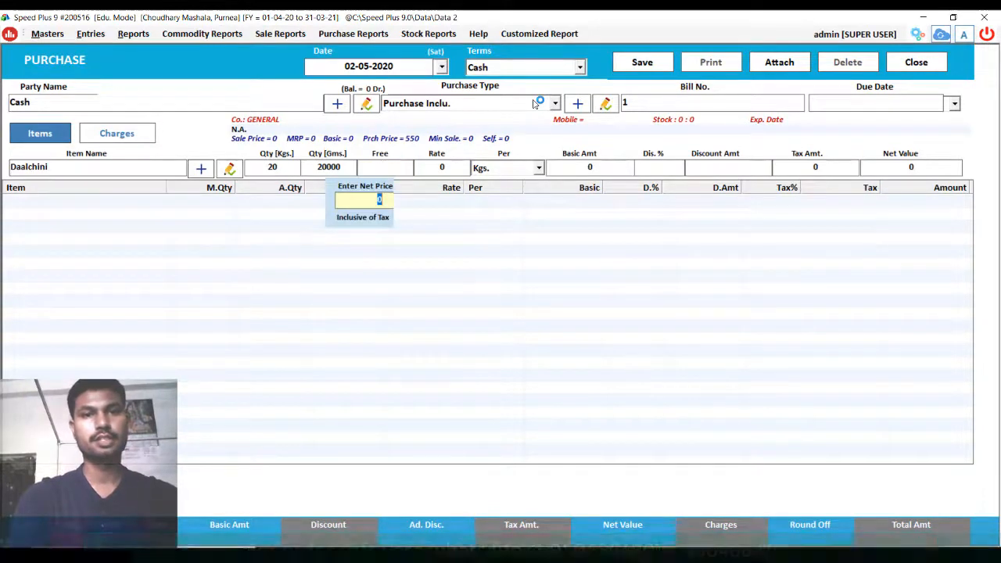
type("550")
key("Return")
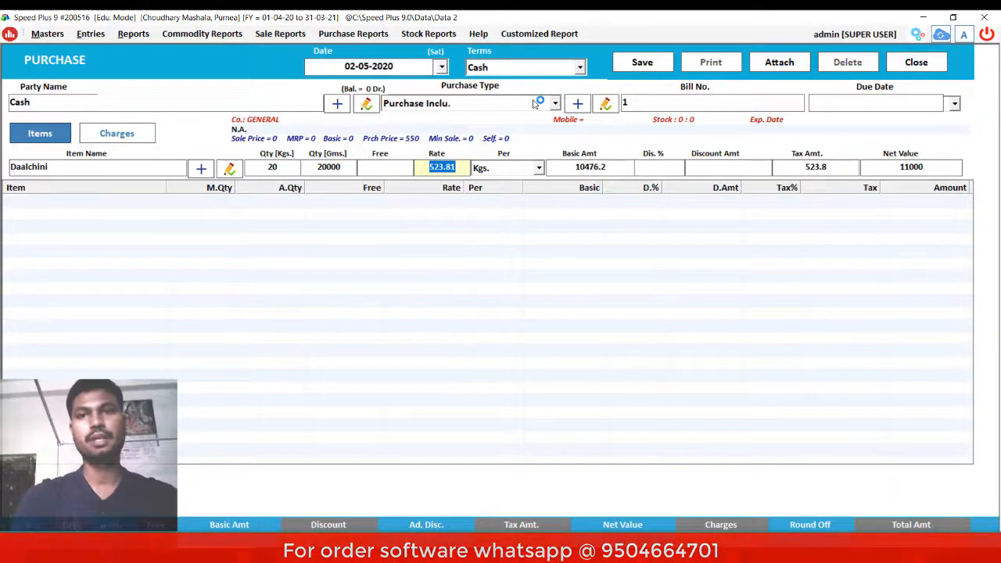
key("Return")
key("Return")
key("Return")
key("Return")
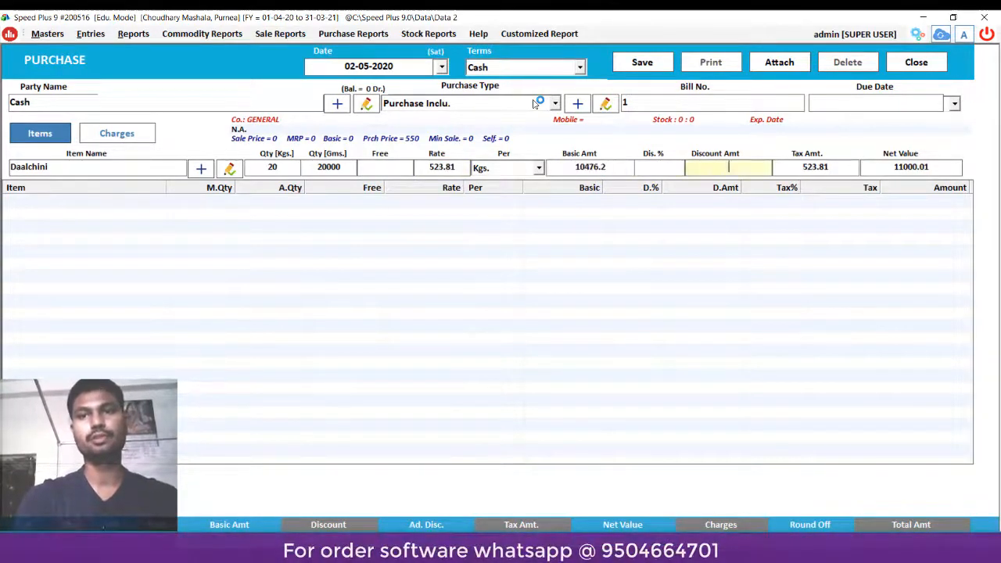
key("Return")
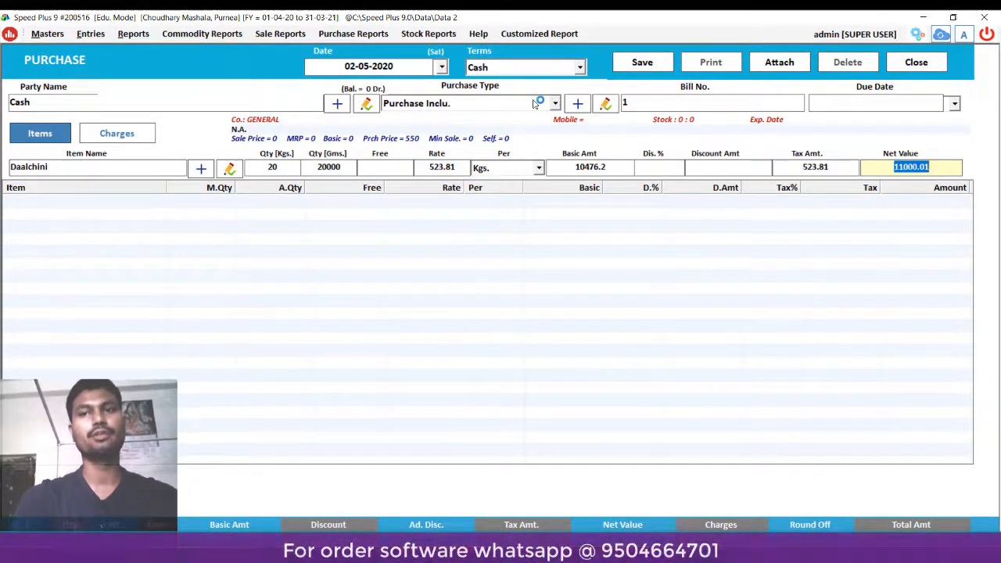
key("Return")
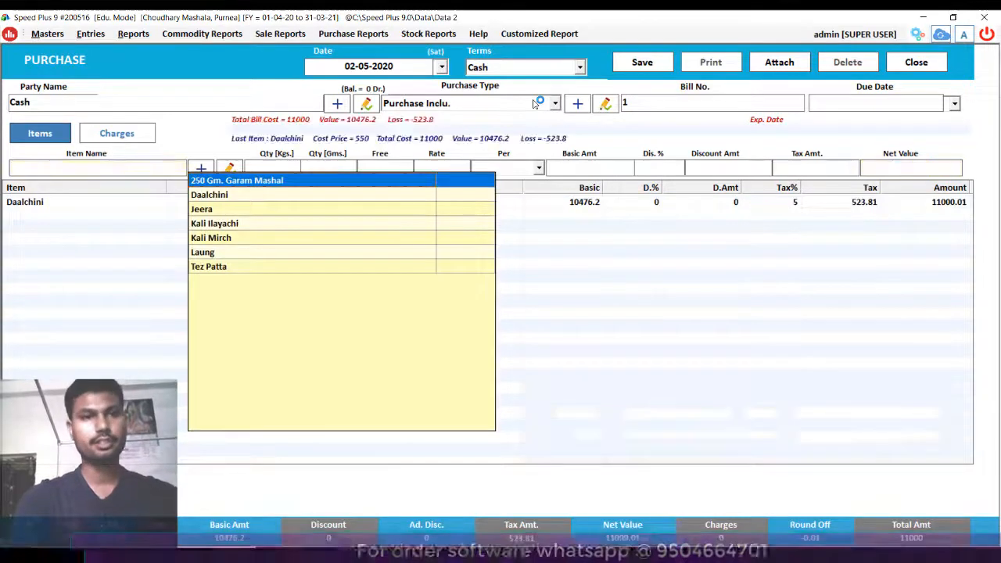
- Add Jeera, 30 Kgs at a tax-inclusive net price of 220, net 6600.01
key("Down")
key("Down")
key("Return")
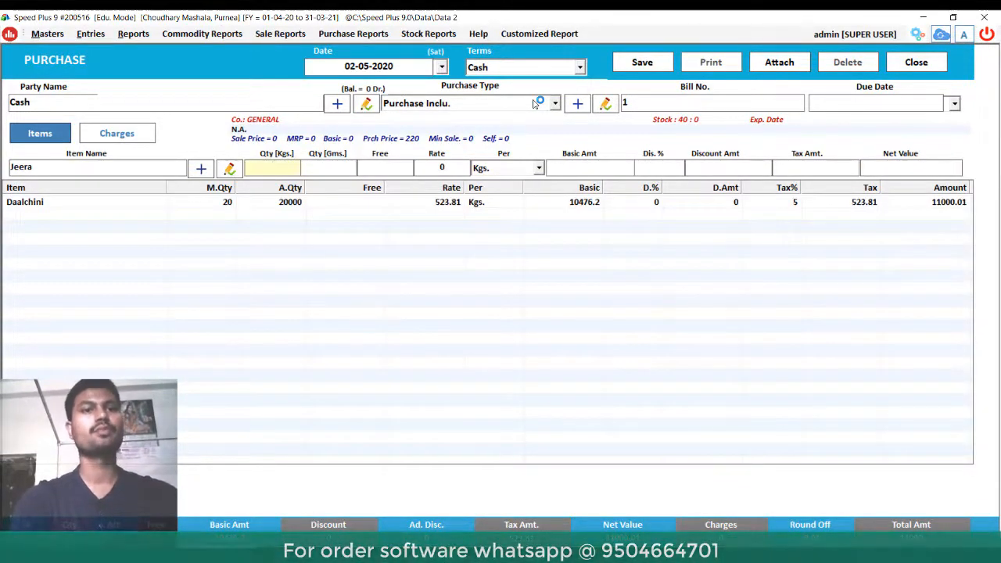
type("30")
key("Return")
key("Return")
key("Return")
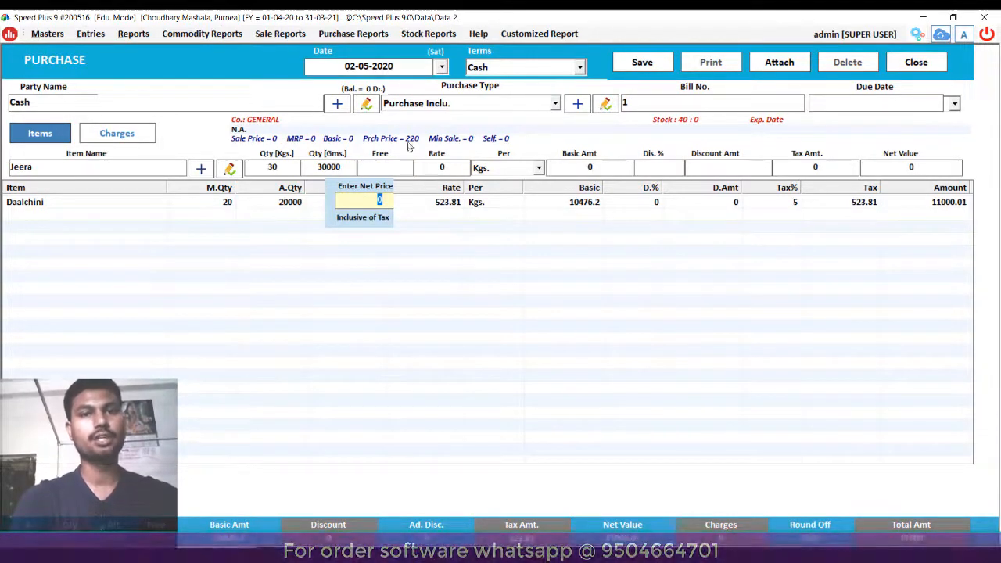
type("220")
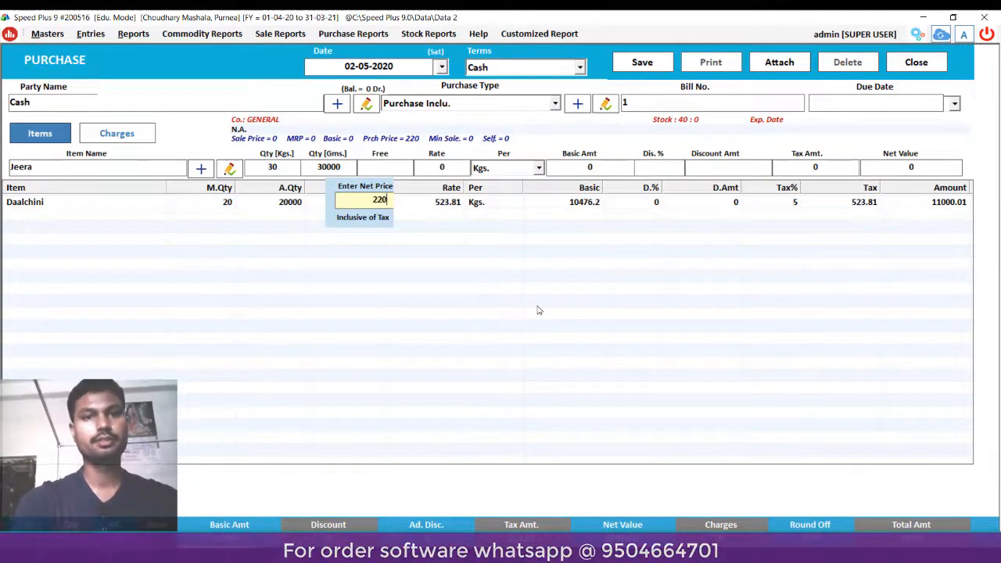
key("Return")
key("Return")
key("Return")
key("Return")
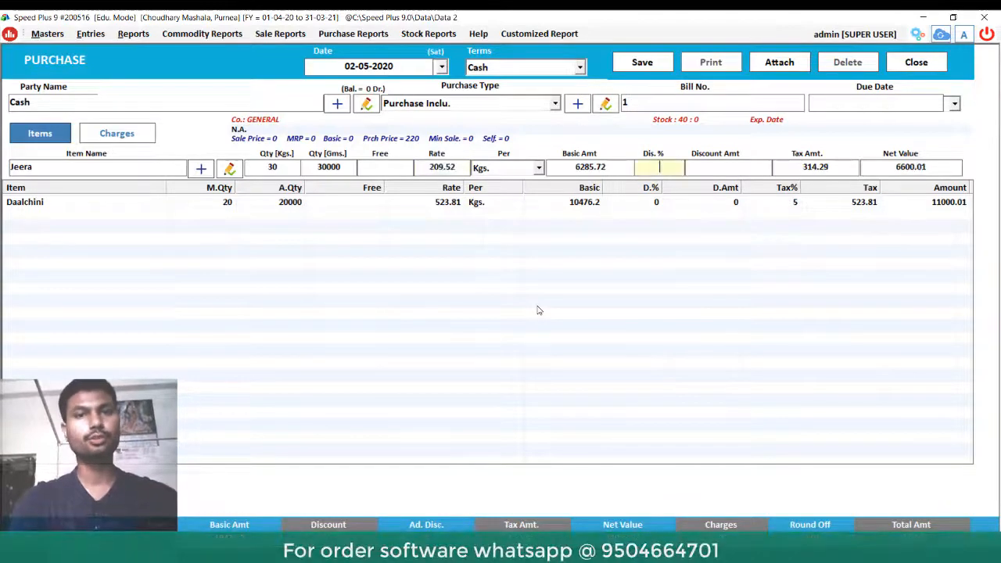
key("Return")
key("Return")
key("Return")
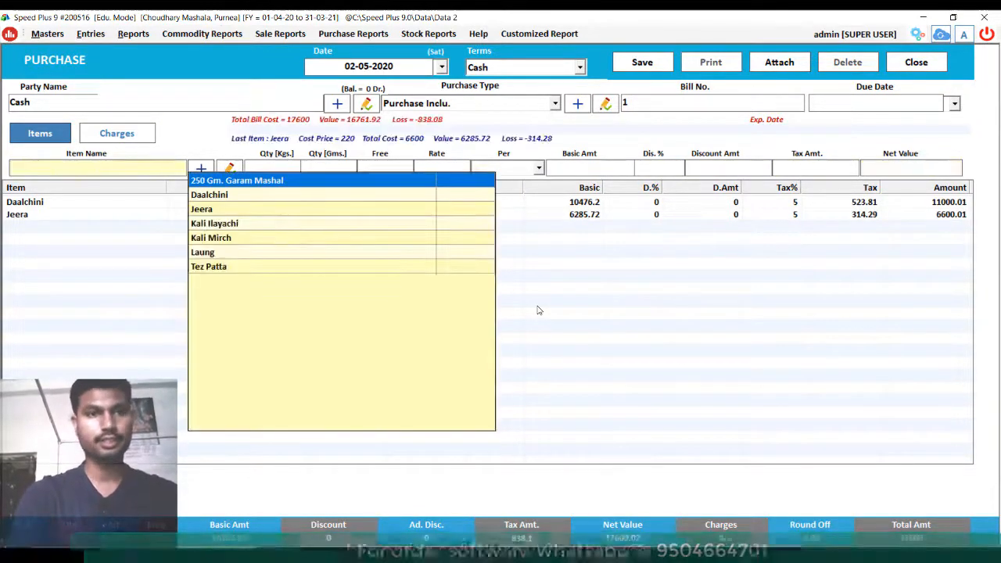
- Add Kali Ilayachi, 10 Kgs at a tax-inclusive net price of 300
key("Down")
key("Down")
key("Down")
key("Down")
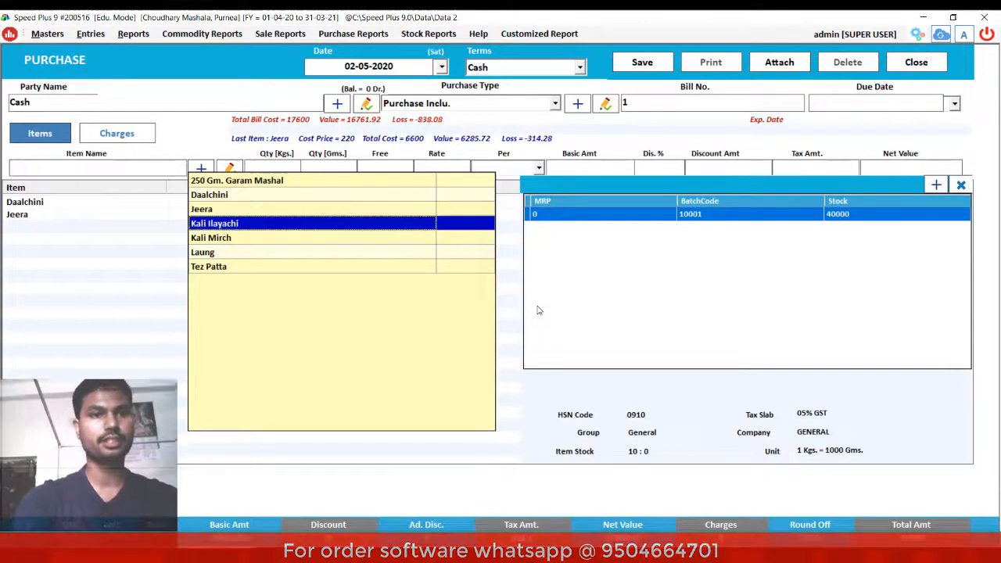
key("Return")
key("Return")
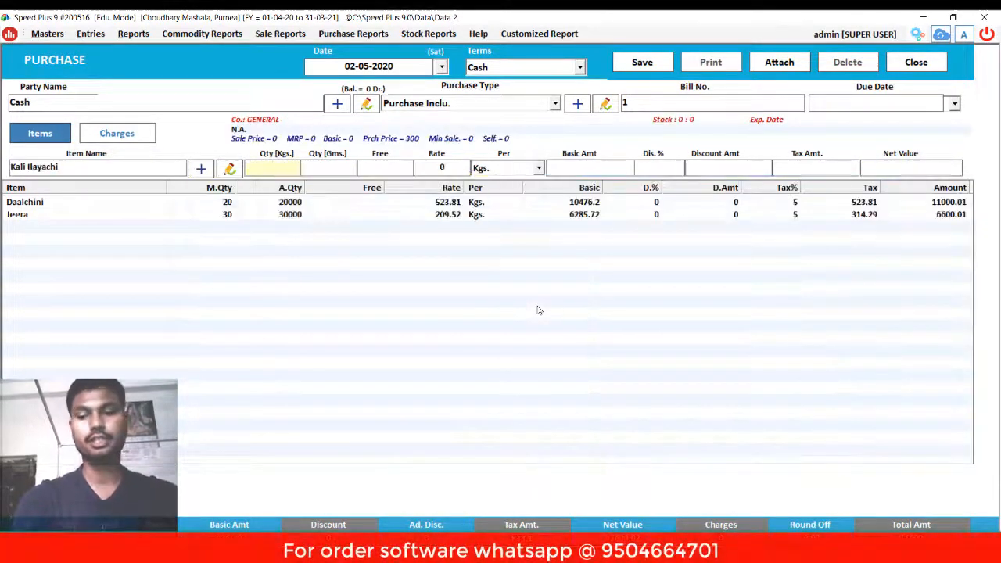
type("10")
key("Return")
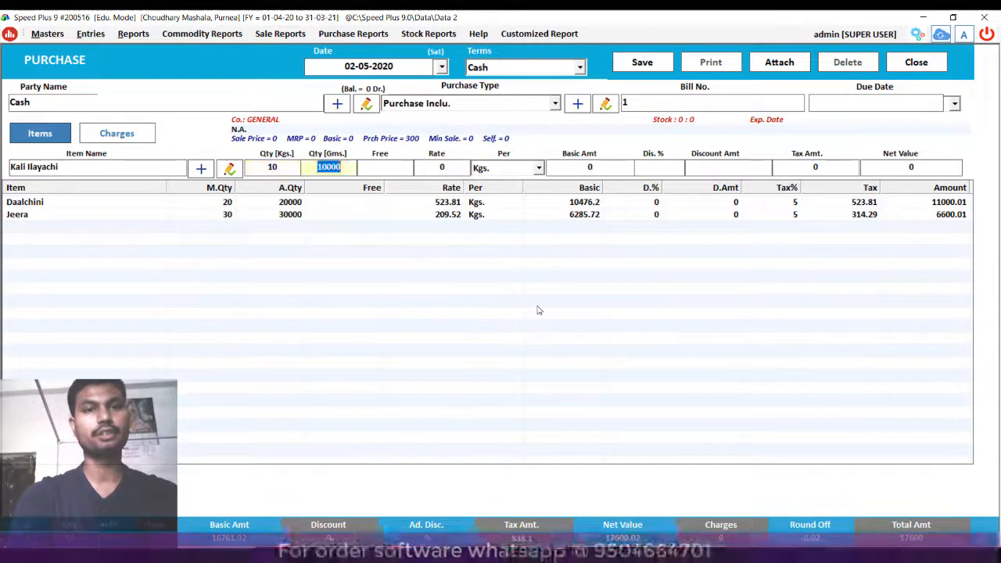
key("Return")
key("Return")
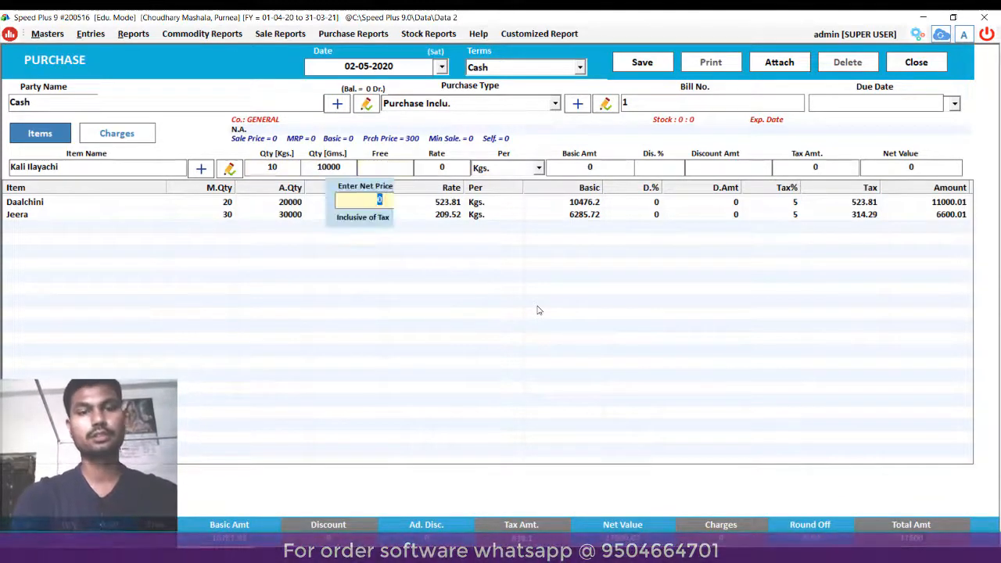
type("300")
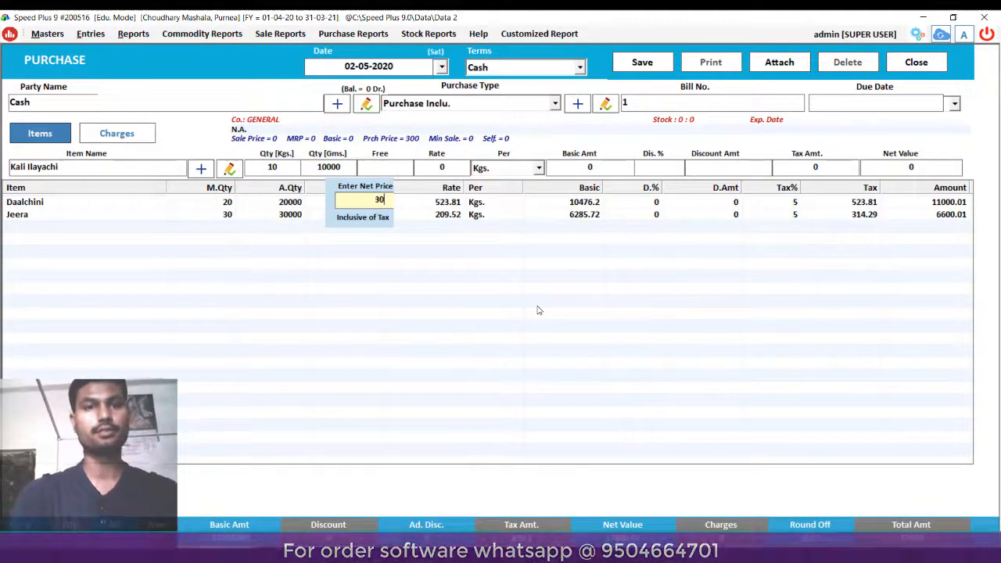
key("Return")
key("Return")
key("Return")
key("Return")
key("Return")
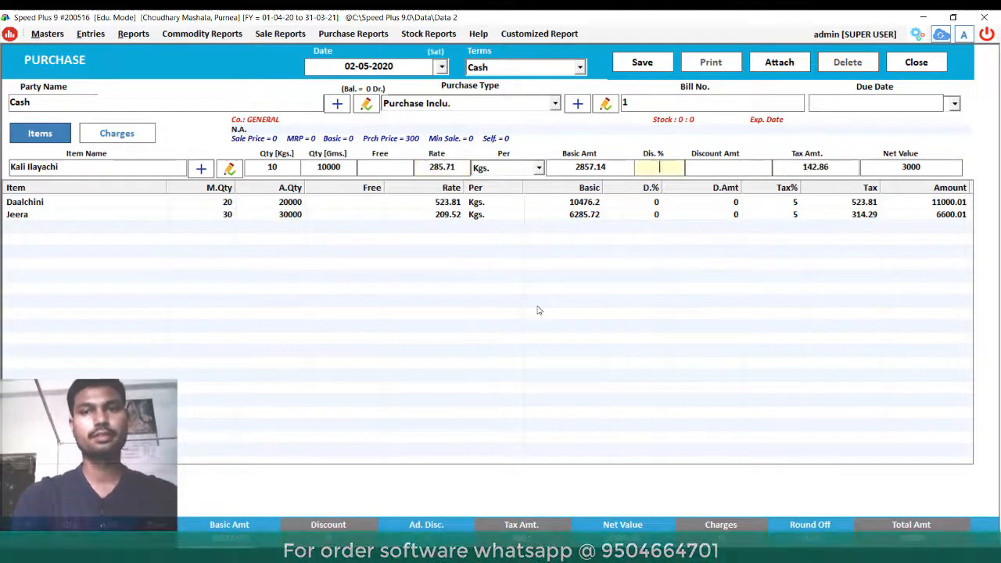
key("Return")
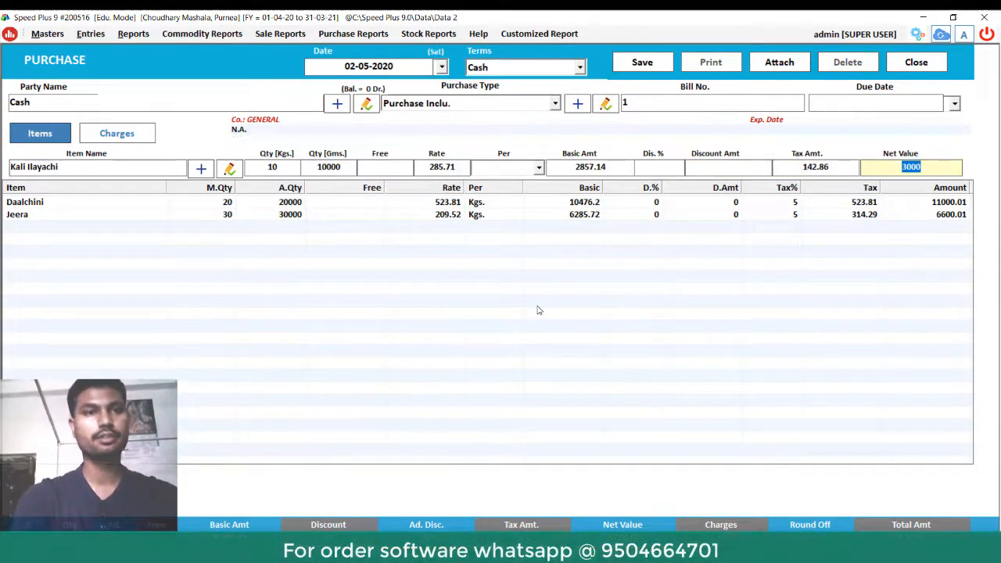
- Add Kali Mirch, 30 Kgs at a tax-inclusive net price of 160
key("Down")
key("Down")
key("Down")
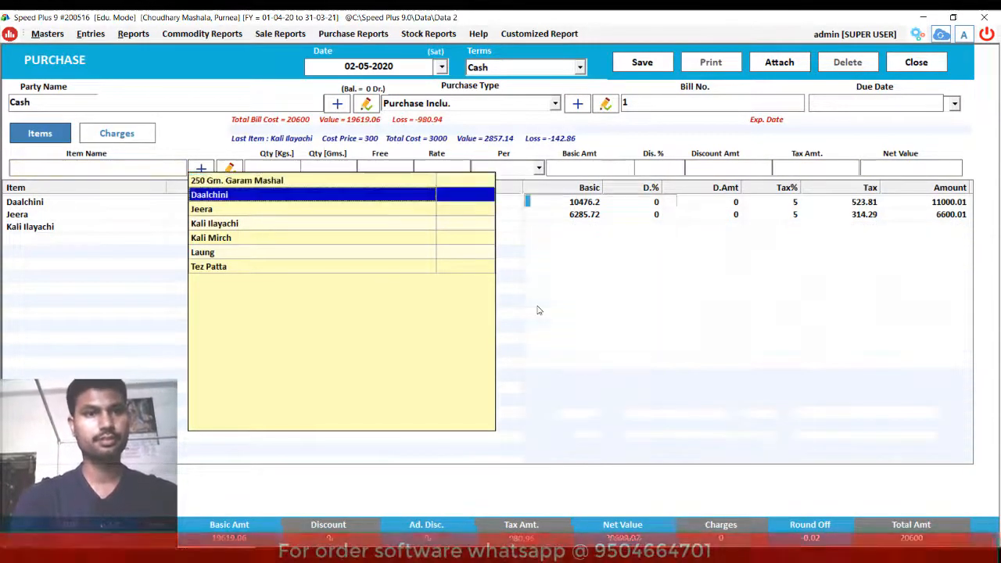
key("Down")
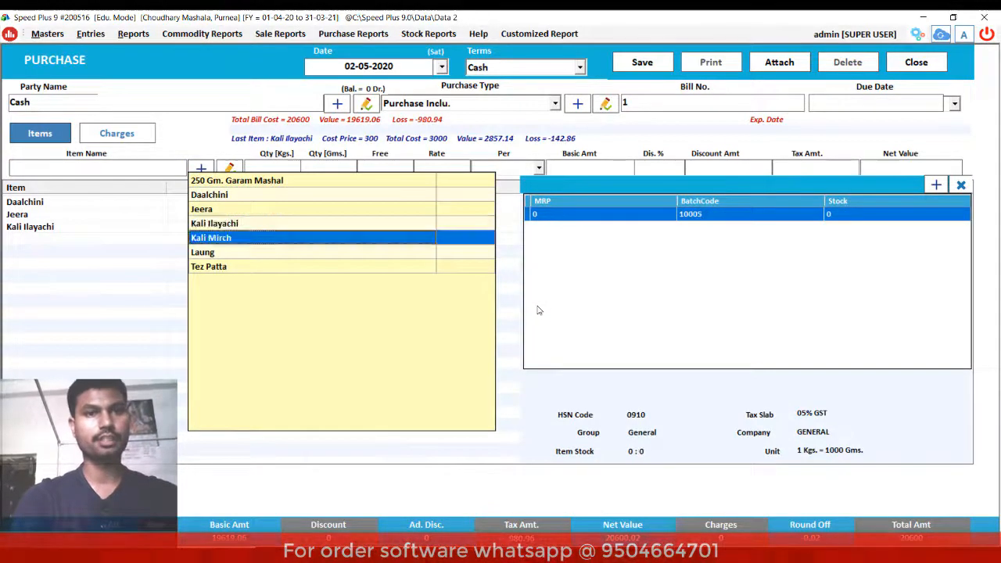
key("Return")
key("Return")
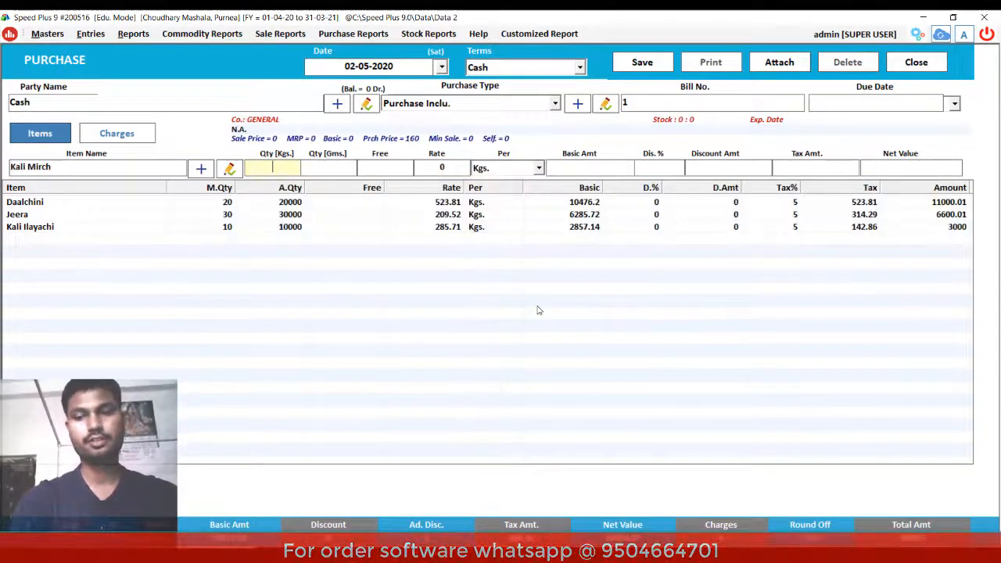
type("30")
key("Return")
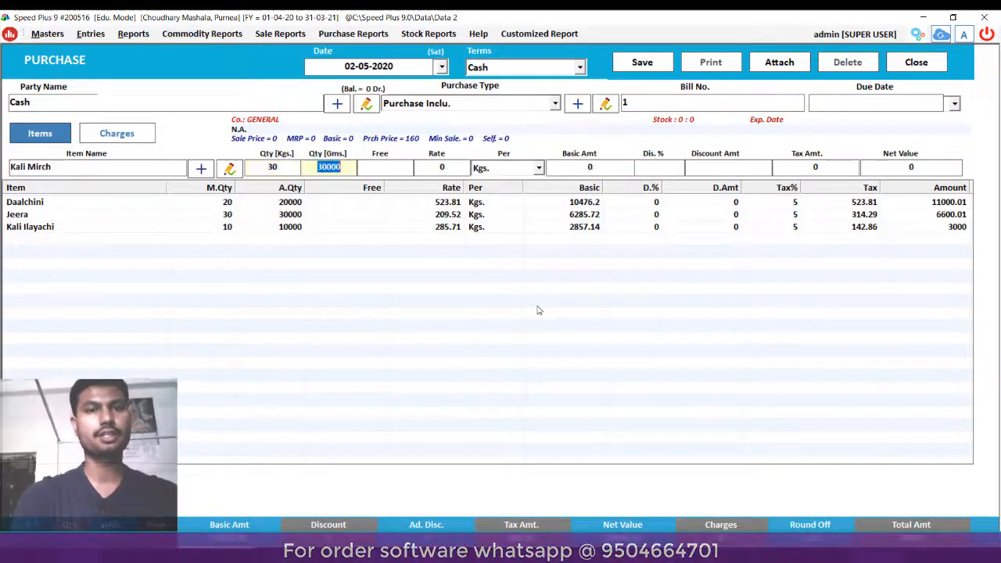
key("Return")
key("Return")
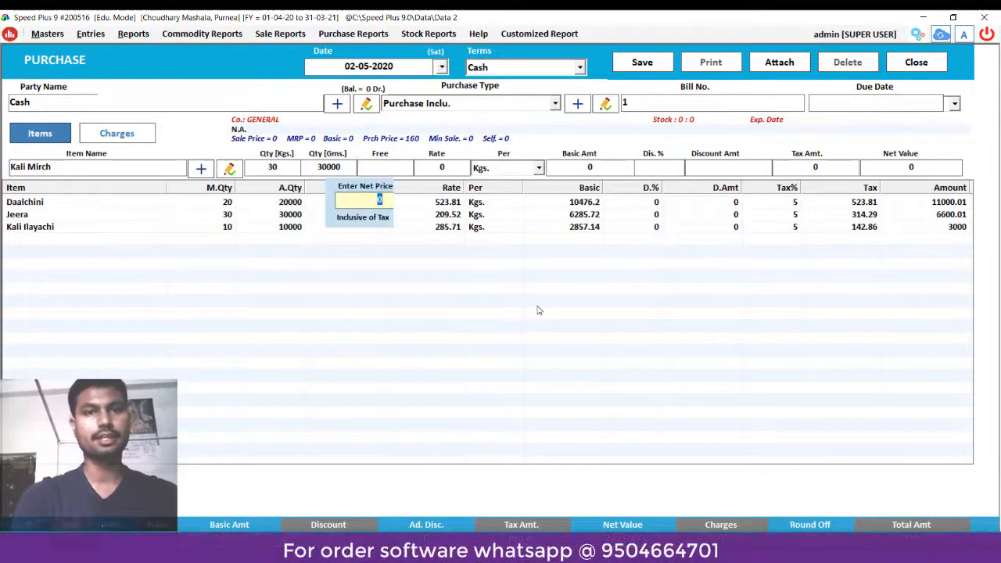
type("160")
key("Return")
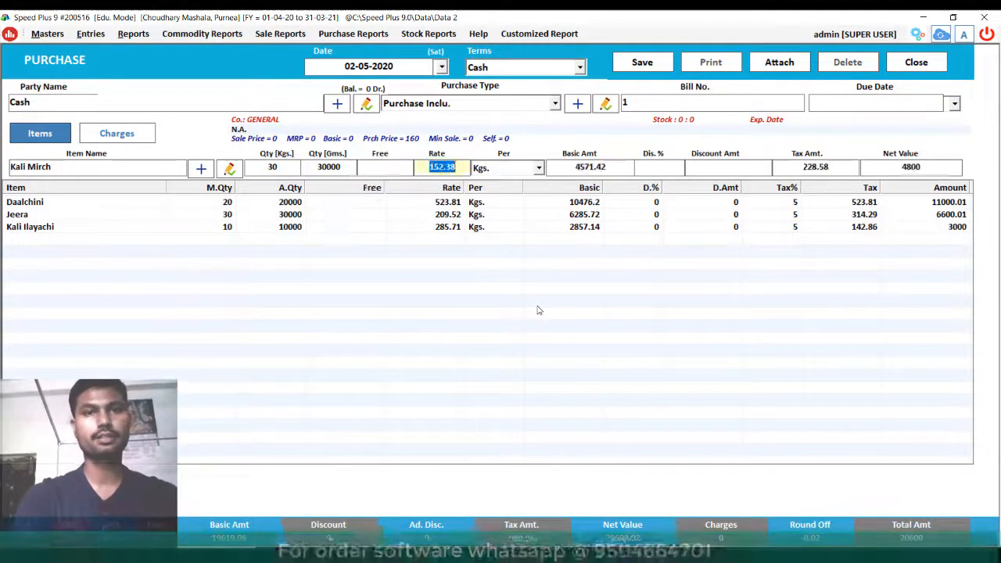
key("Return")
key("Return")
key("Return")
key("Return")
key("Return")
key("Return")
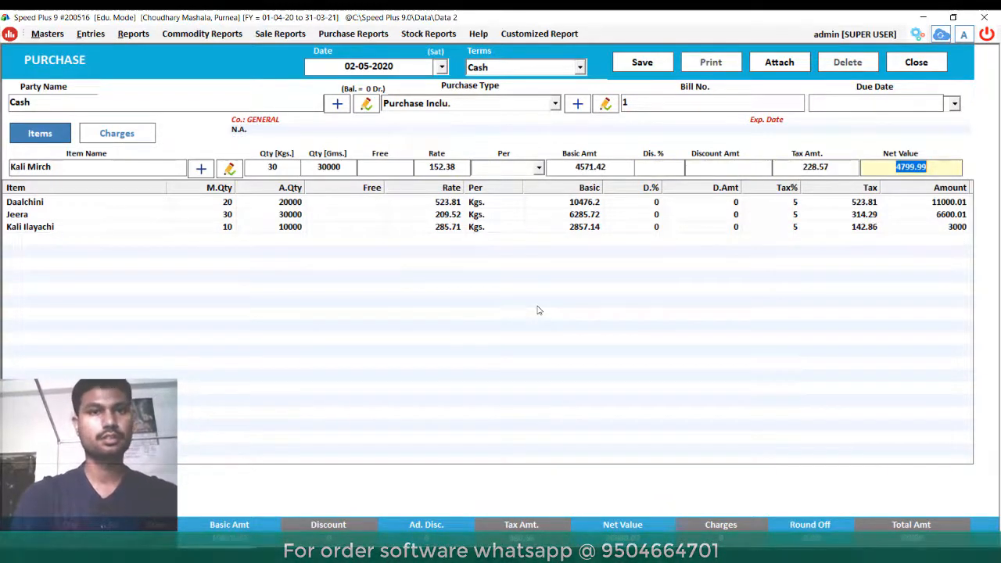
key("Return")
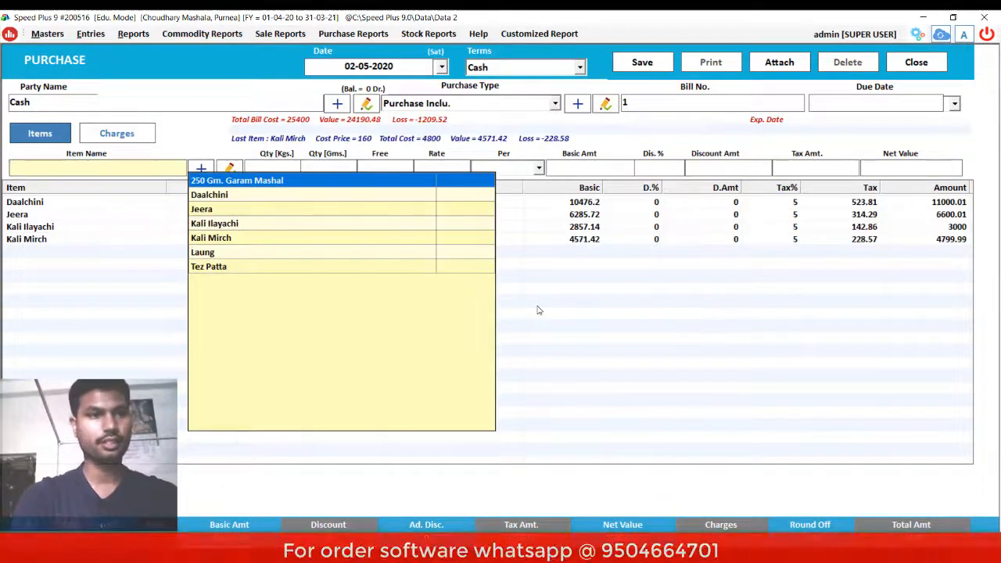
- Add Laung, 10 Kgs at a tax-inclusive net price of 470
key("Down")
key("Down")
key("Down")
key("Down")
key("Down")
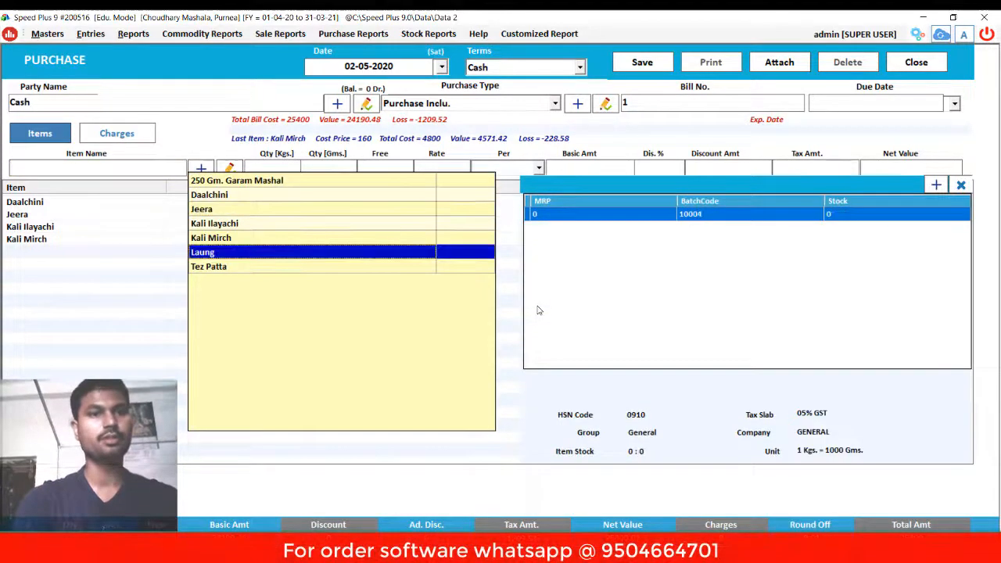
key("Return")
key("Return")
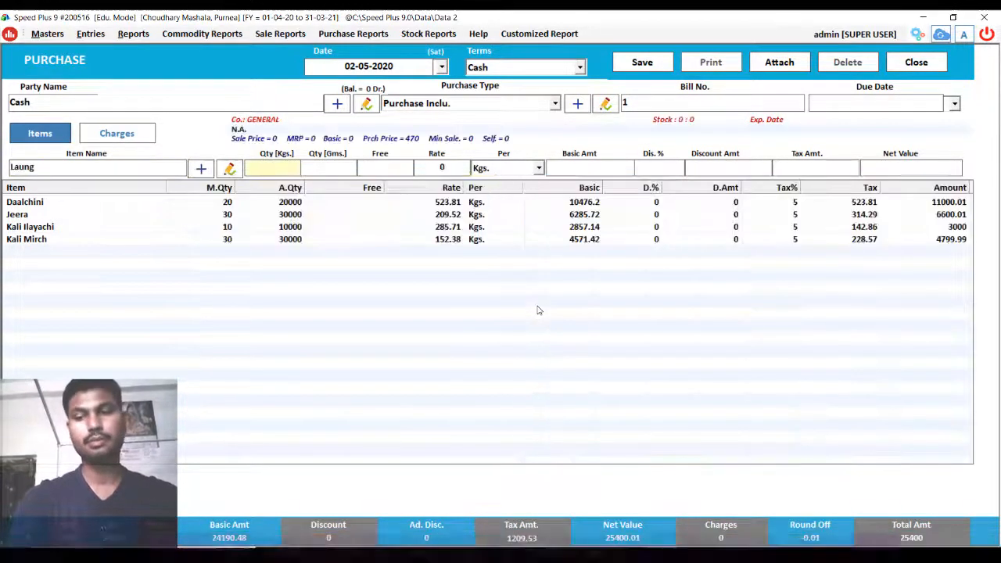
type("10")
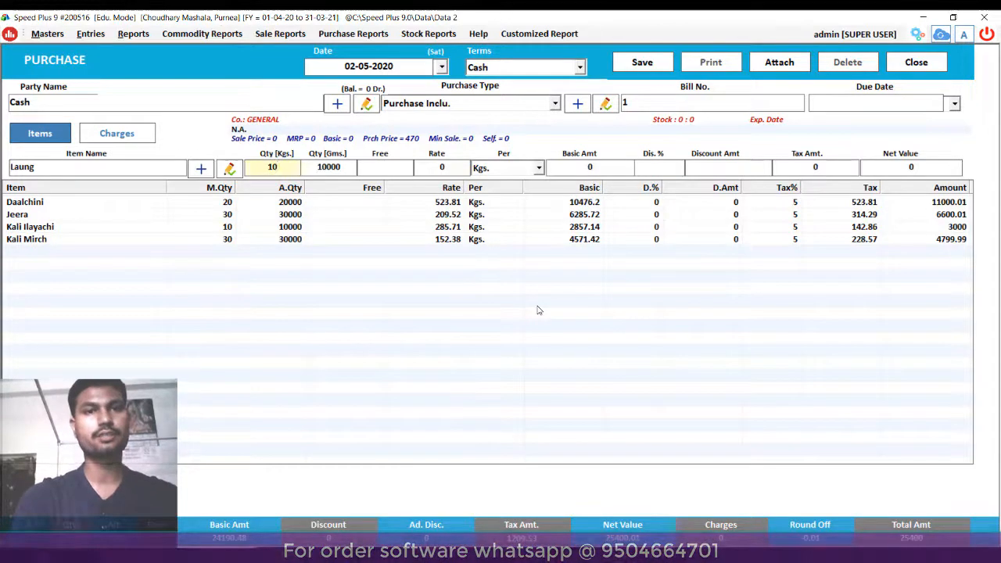
key("Return")
key("Return")
key("Return")
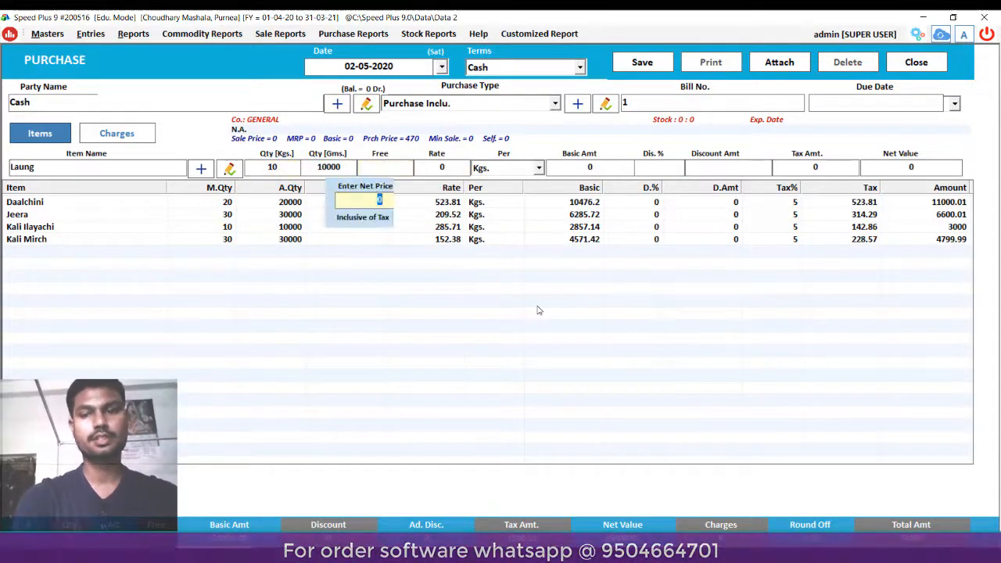
type("470")
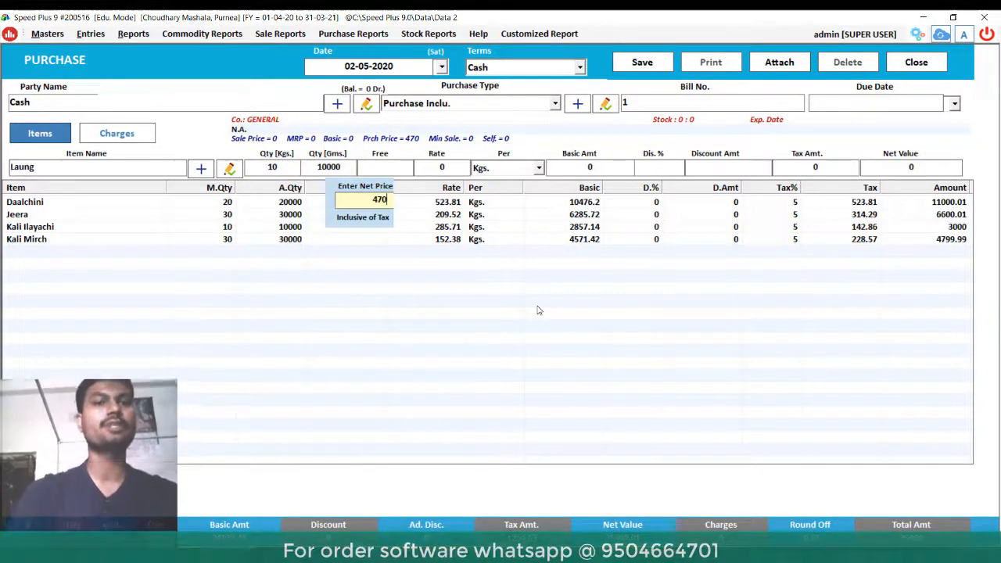
key("Return")
key("Return")
key("Return")
key("Return")
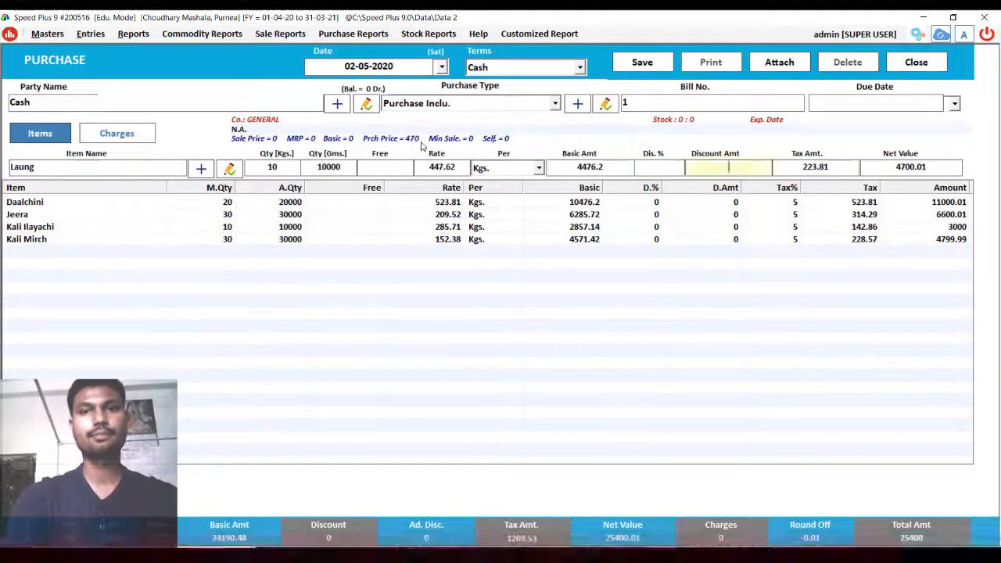
key("Return")
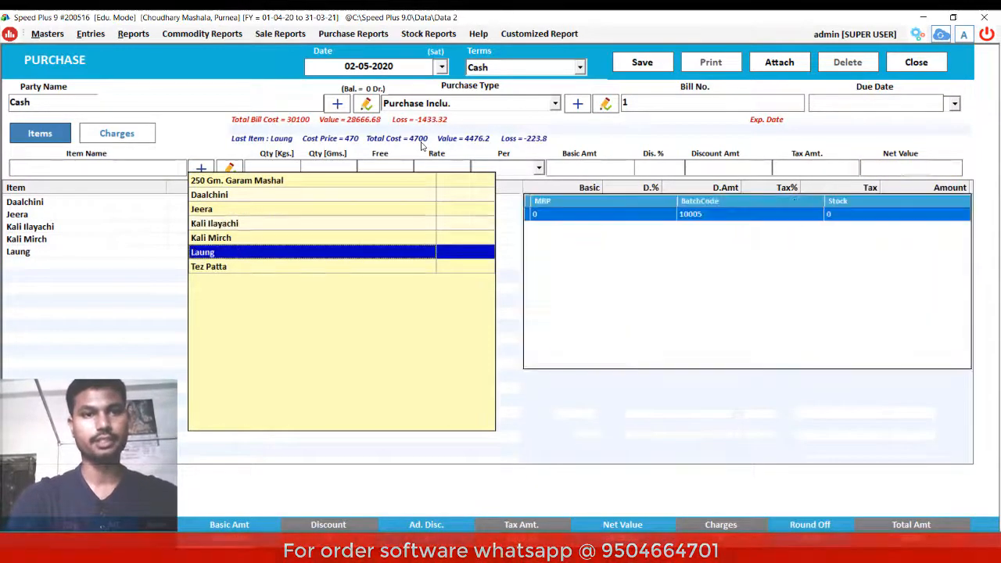
key("Down")
- Add Tez Patta 5 Kgs at net price 200 (1000) and save the 31100 purchase
key("Return")
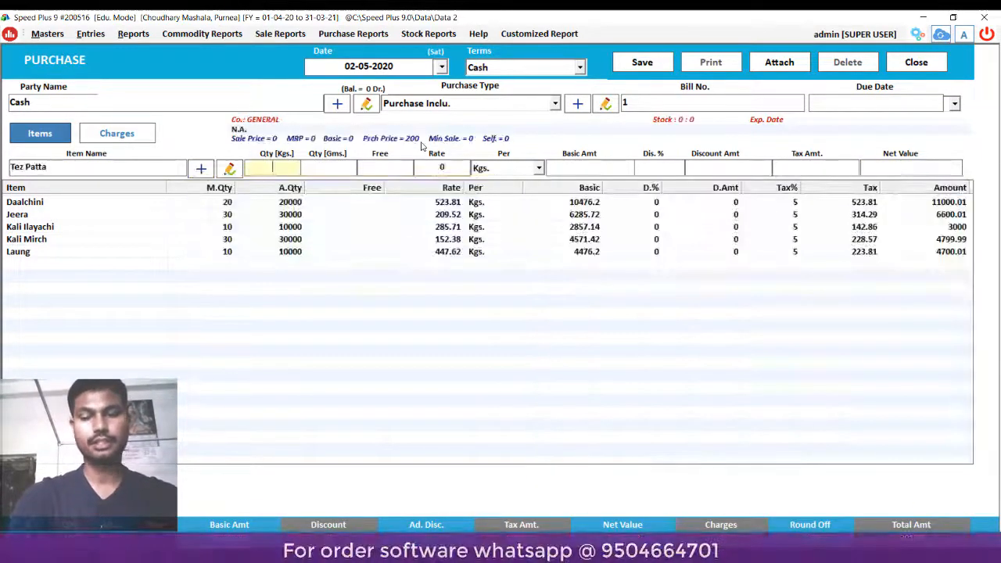
type("1")
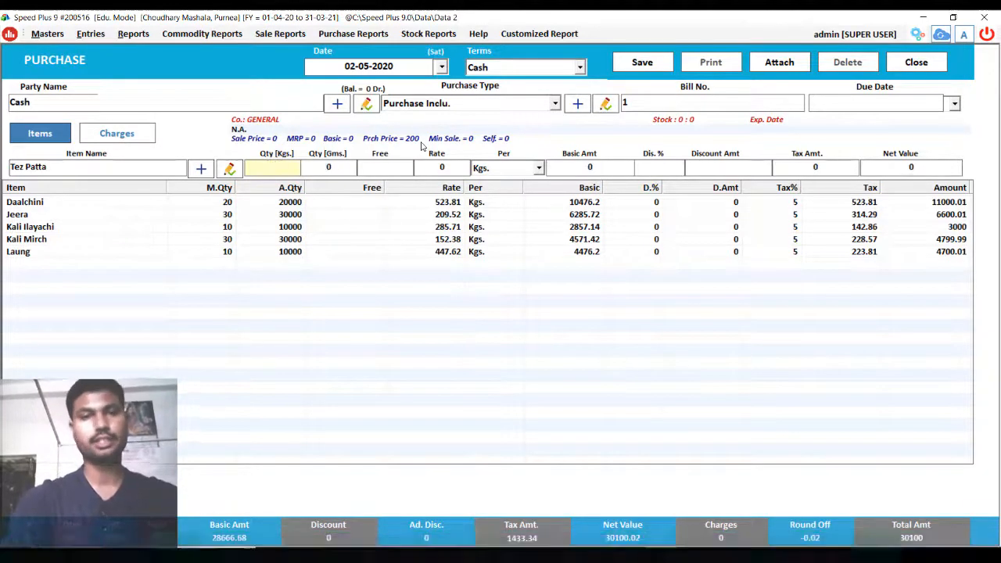
type("5")
key("Return")
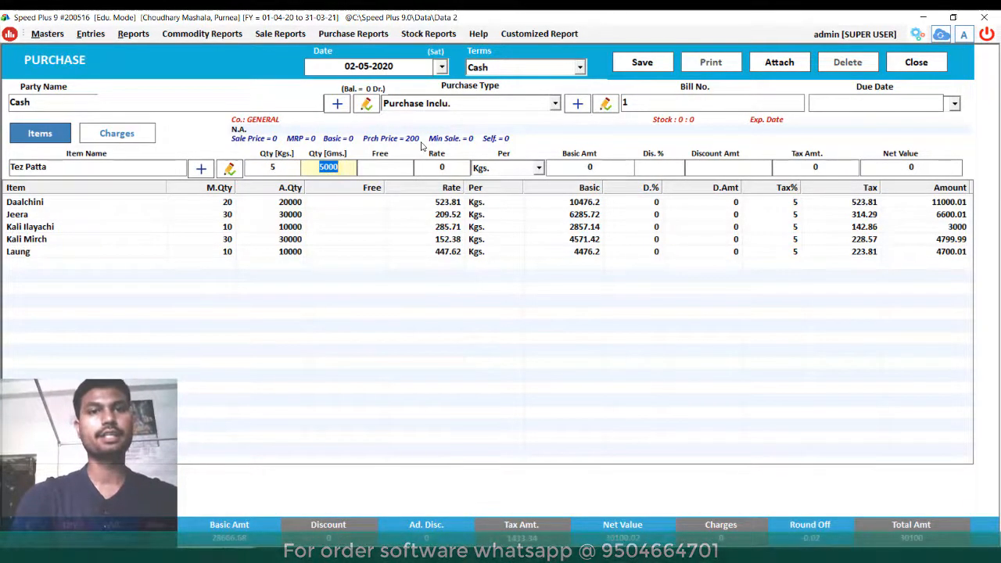
key("Return")
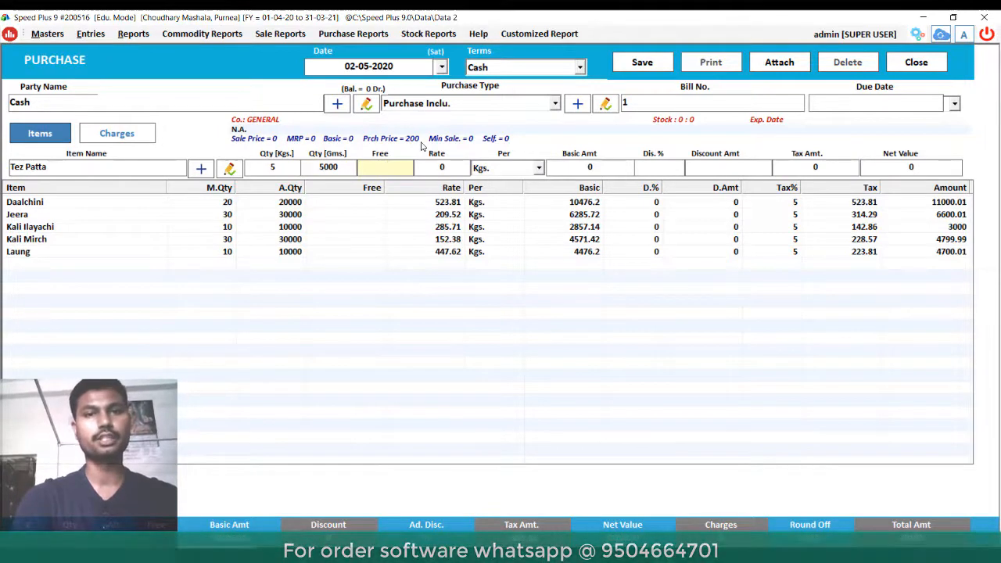
key("Return")
type("200")
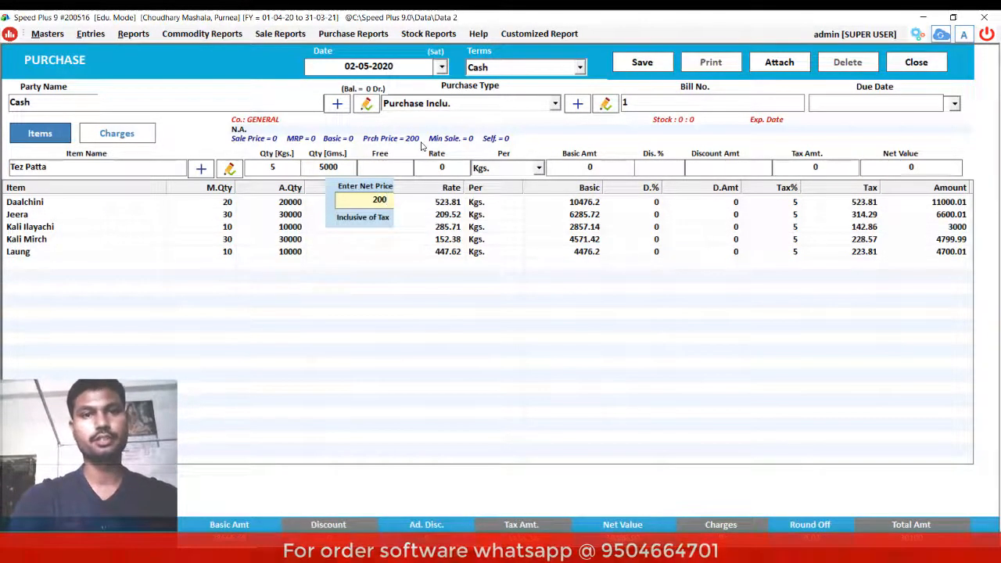
key("Return")
key("Return")
key("Return")
key("Return")
key("Return")
key("Return")
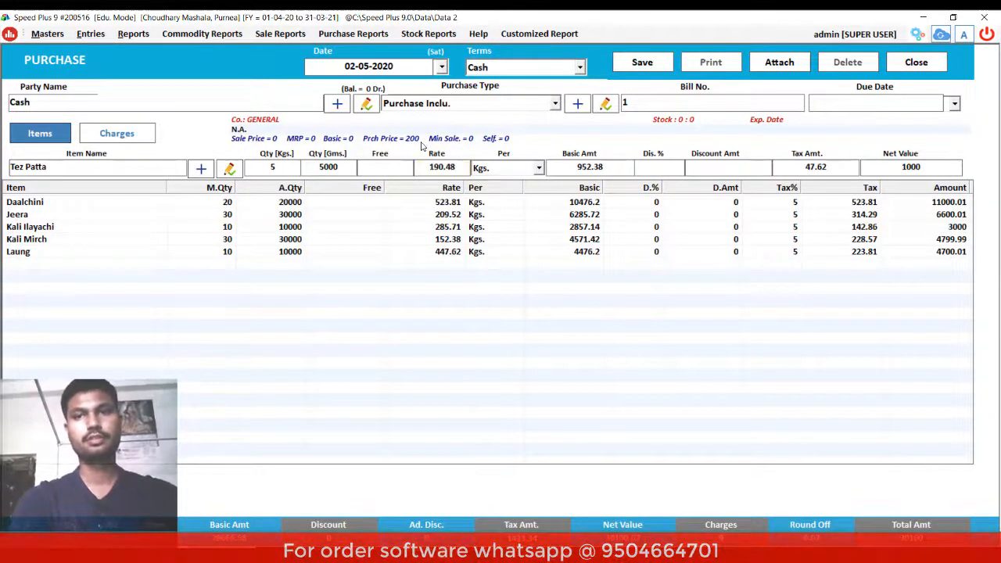
key("Return")
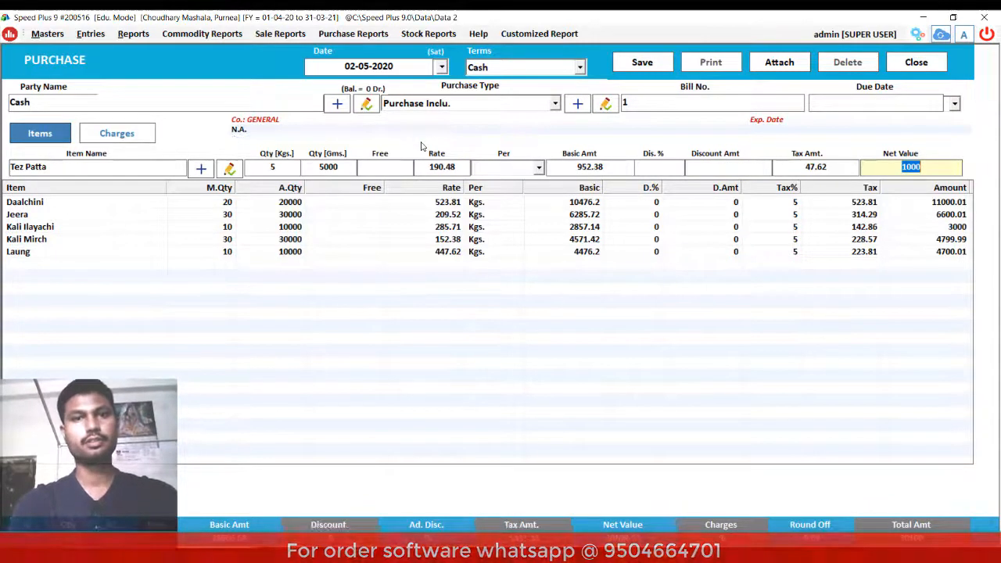
key("Return")
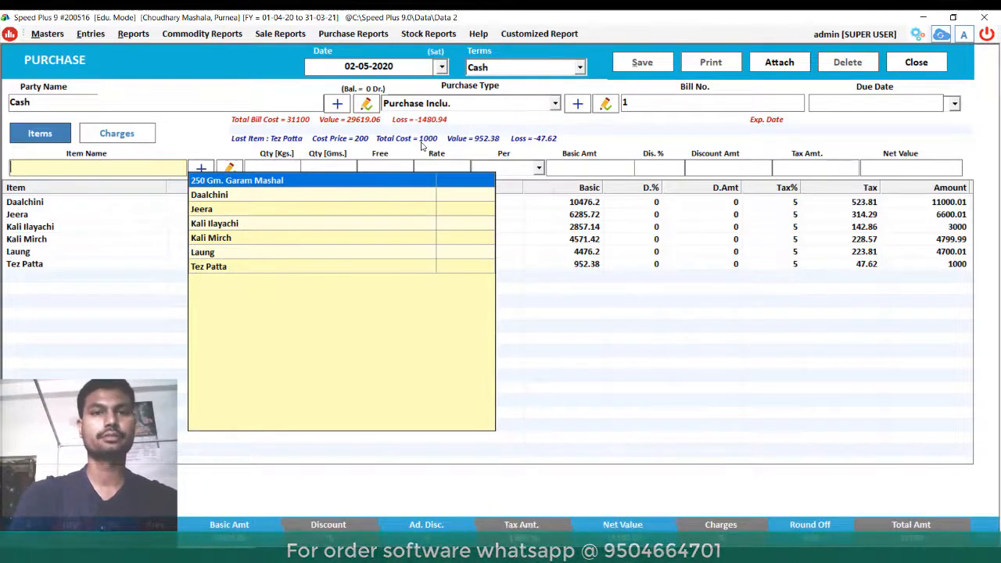
key("alt+s")
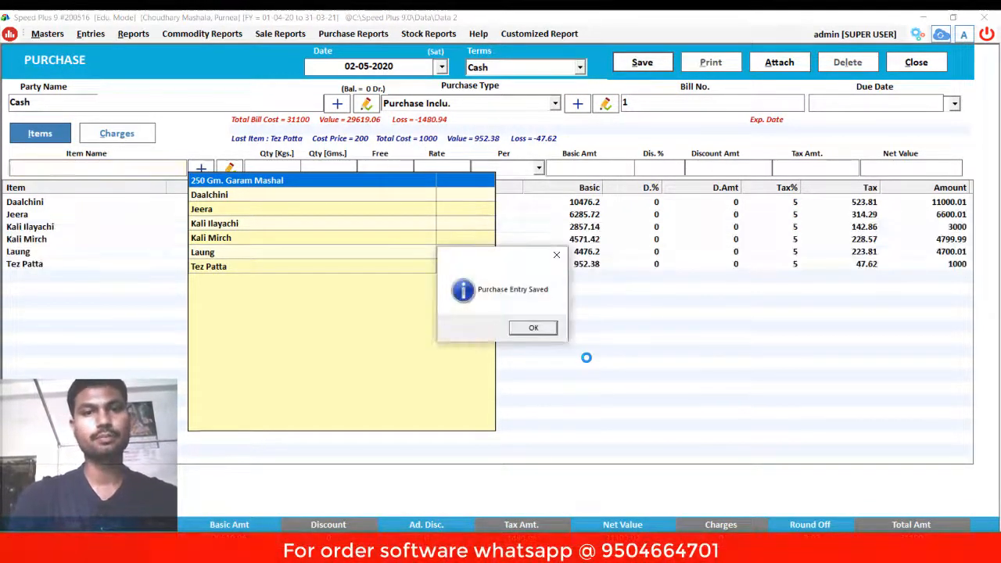
left_click(533, 329)
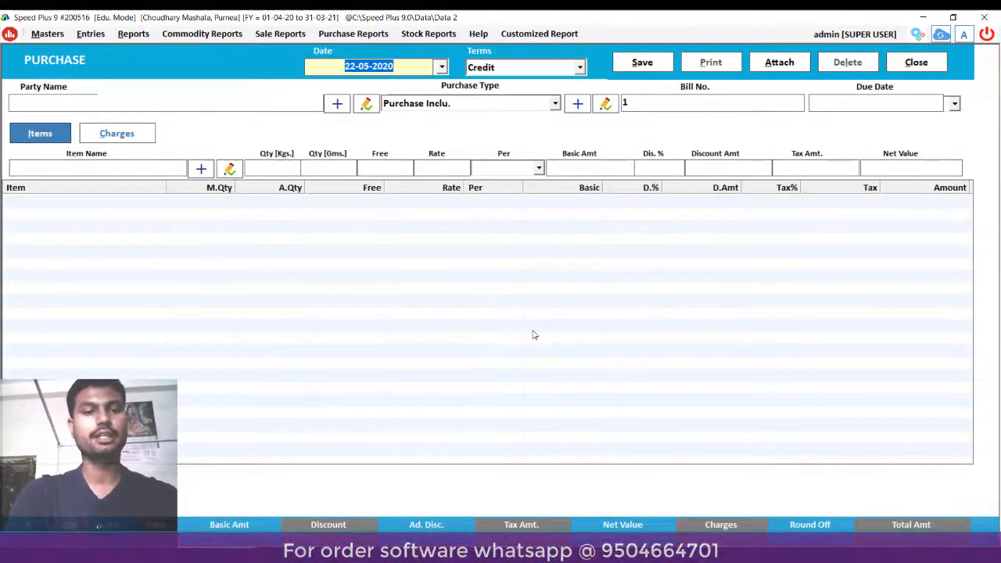
- Close the purchase form, run the Stock Report for 02-05-2020 to 22-05-2020, then close it
key("Escape")
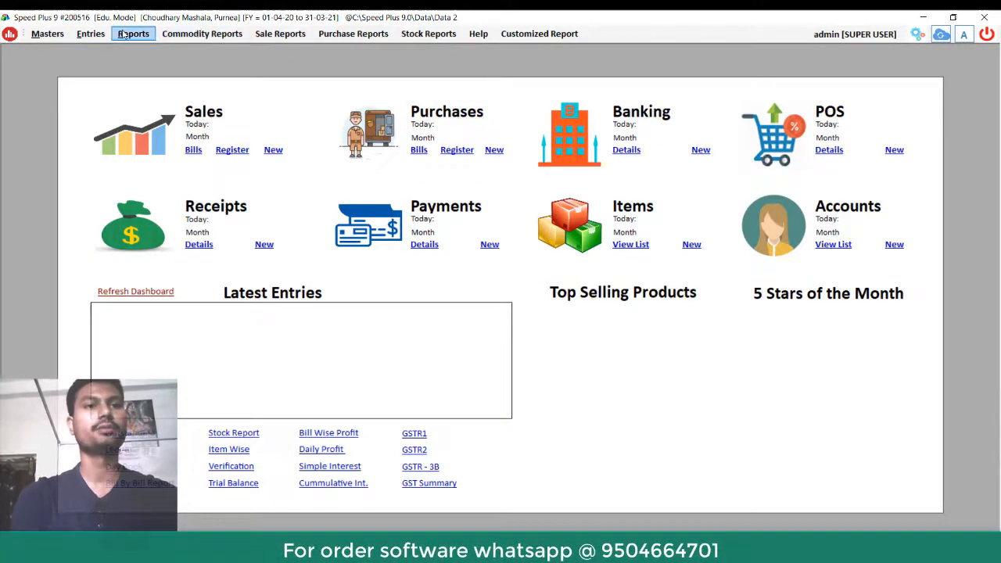
left_click(428, 35)
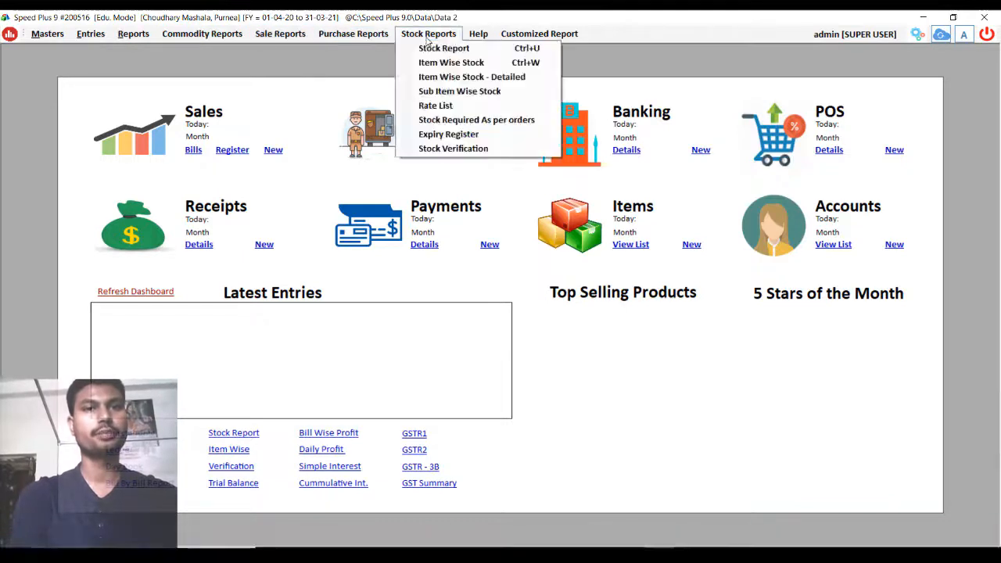
left_click(444, 55)
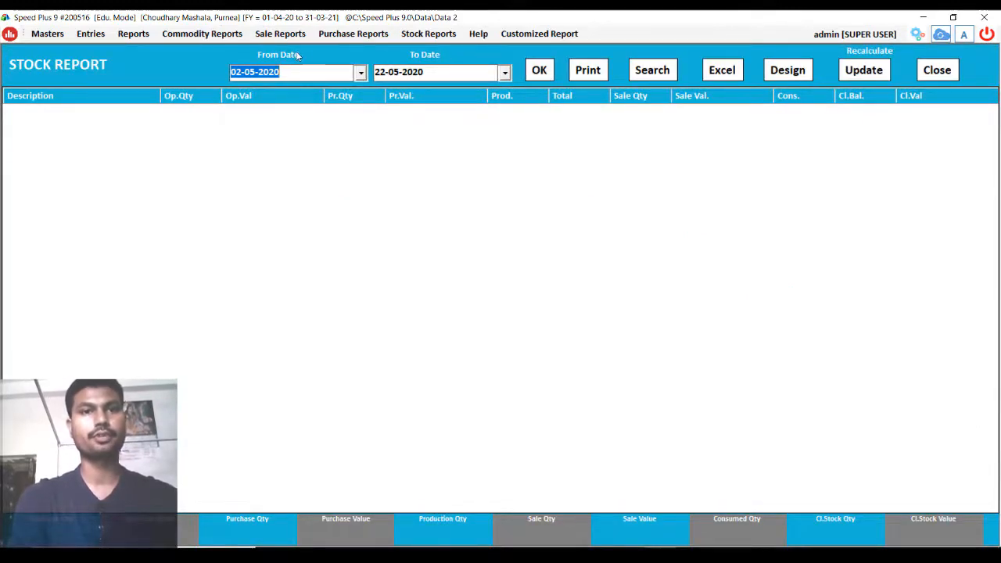
left_click(544, 71)
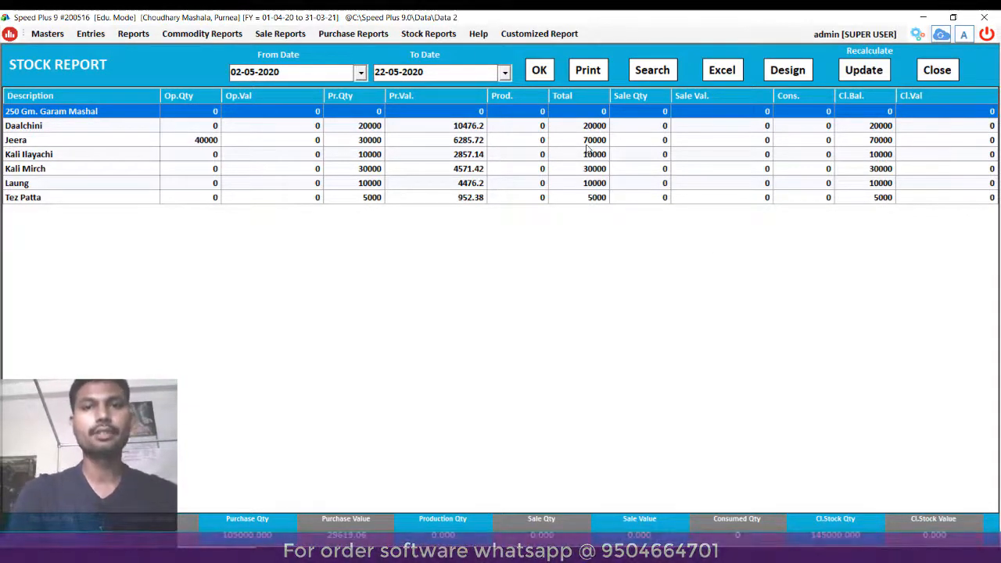
left_click(937, 71)
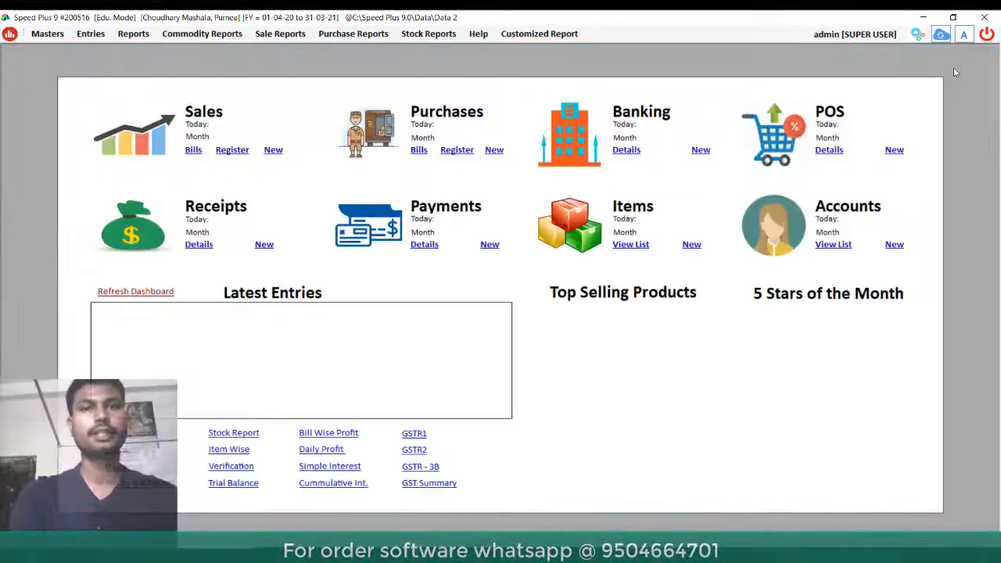
- Start a new production entry and clear its default date
left_click(90, 34)
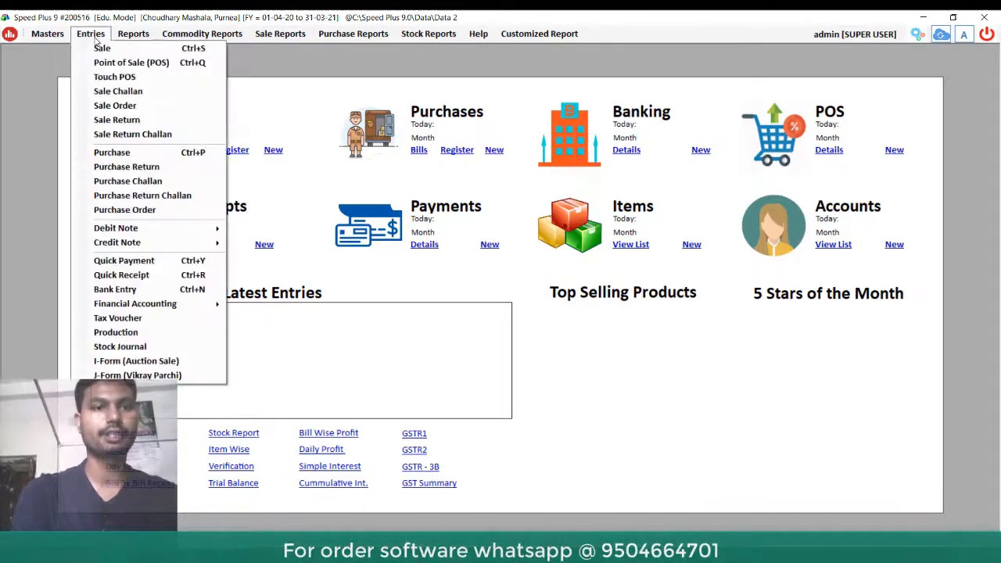
left_click(121, 333)
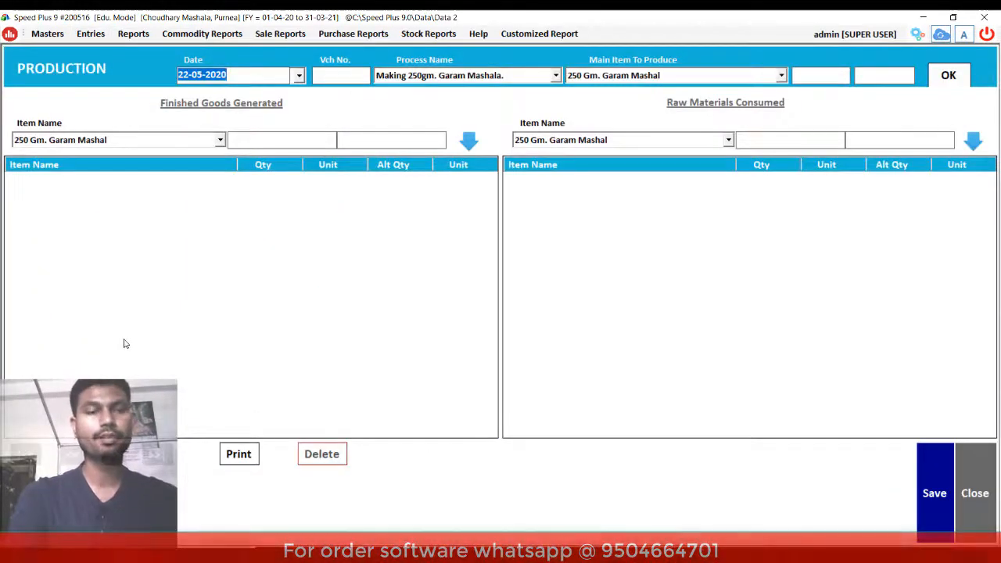
key("Right")
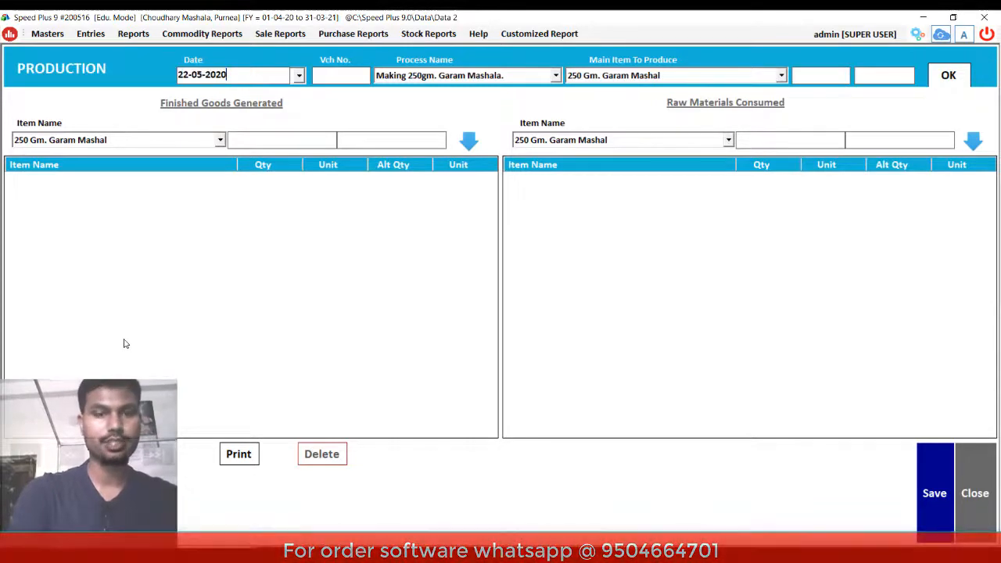
key("Left")
key("Left")
key("Left")
key("Left")
key("Left")
key("Left")
key("Left")
key("Left")
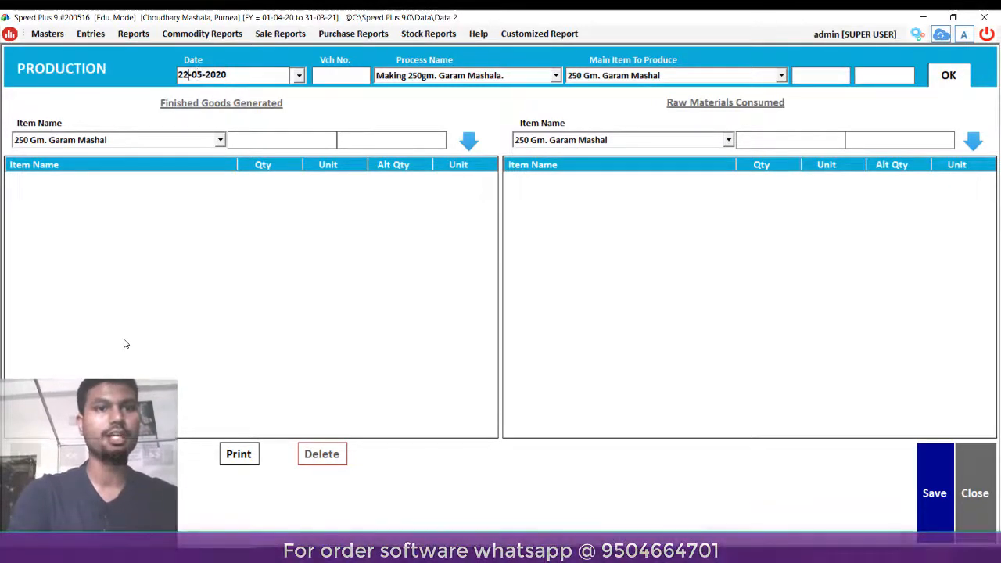
key("ctrl+a")
key("BackSpace")
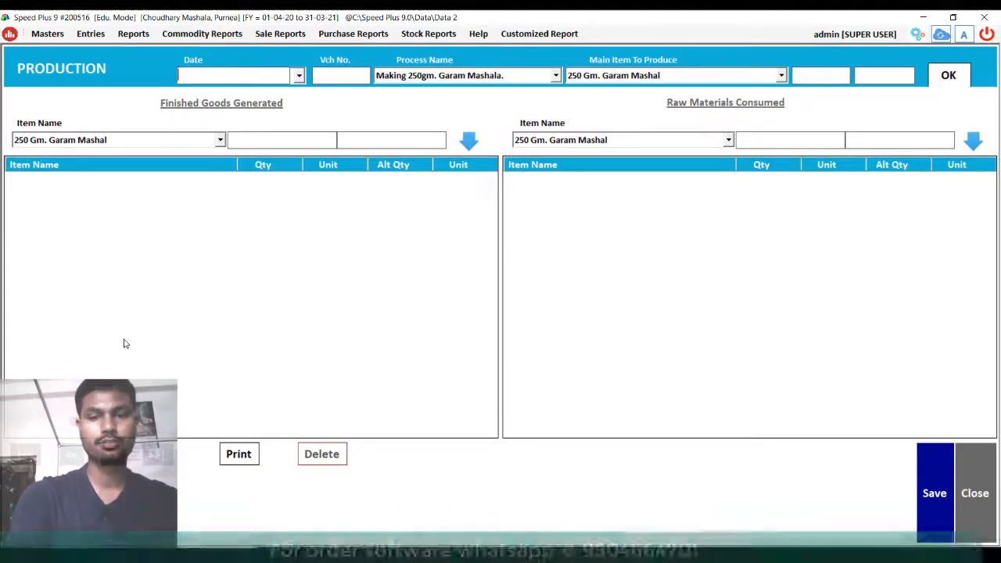
key("Return")
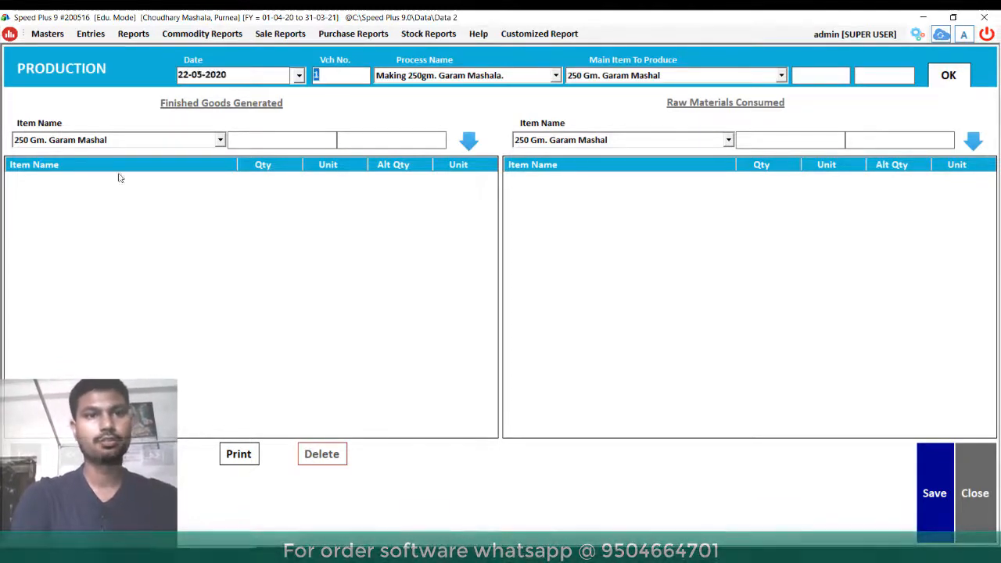
- Change the production date to 05-05-2020 and move on to the Process Name
left_click(188, 74)
key("BackSpace")
double_click(188, 73)
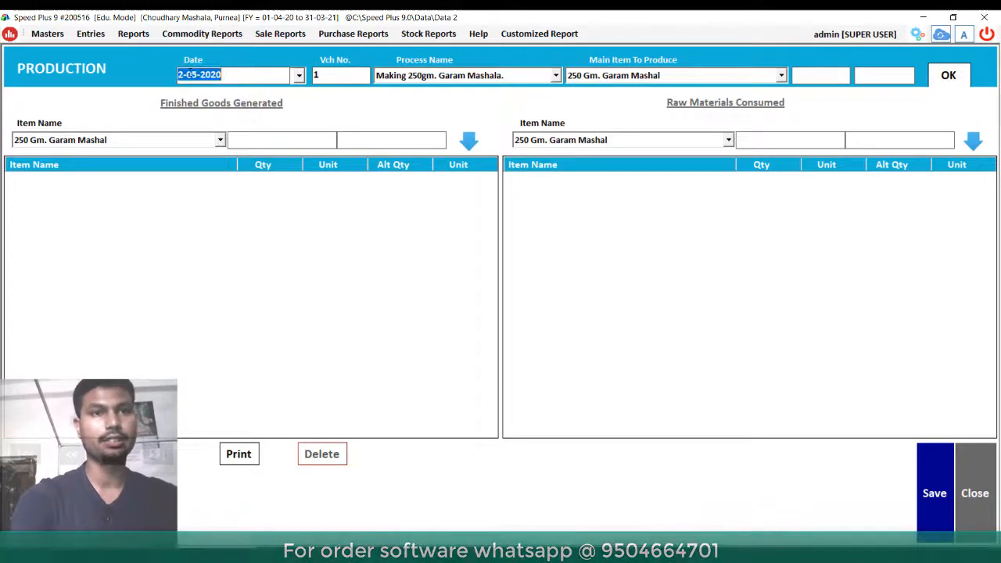
key("Left")
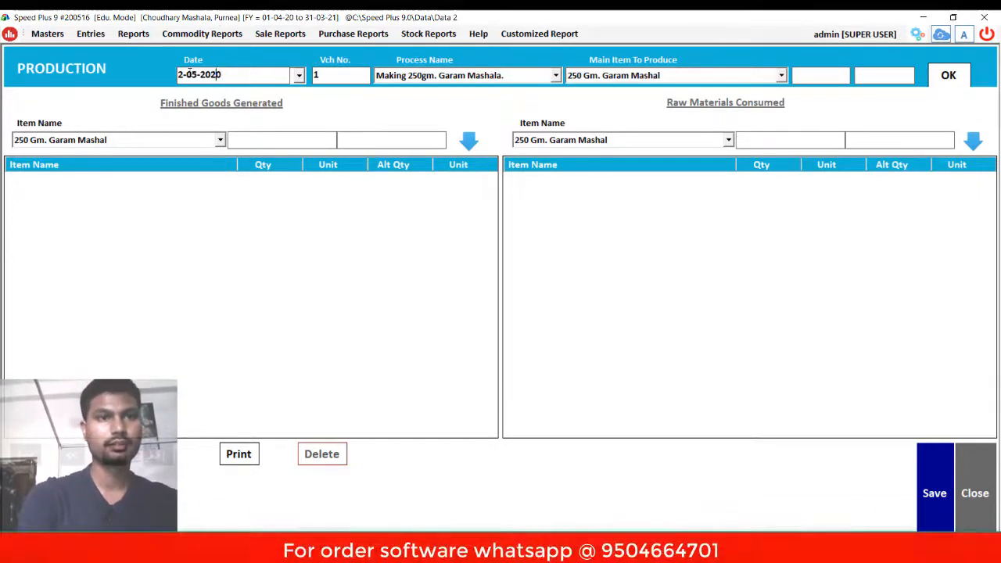
key("Left")
key("Left")
key("BackSpace")
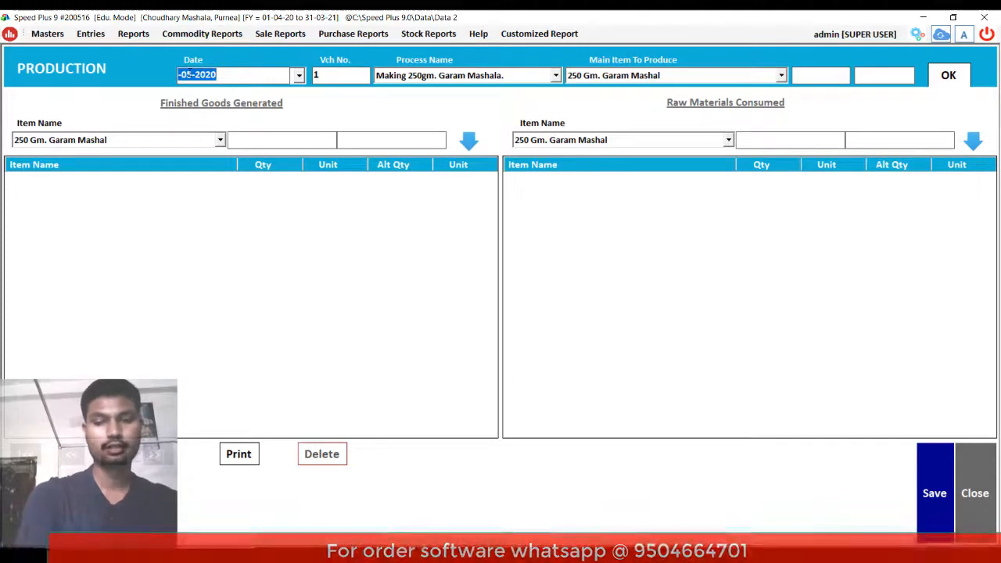
key("End")
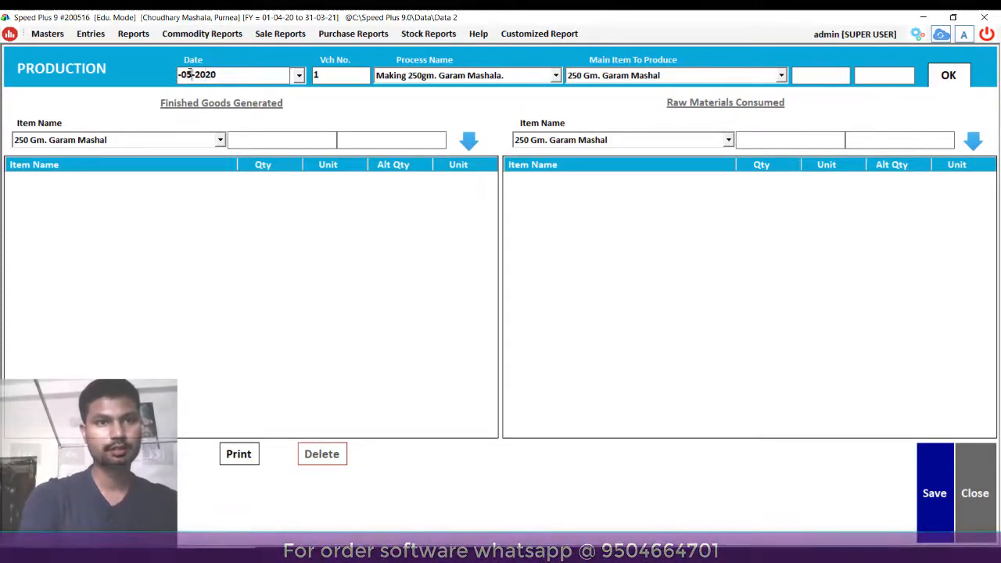
type("5")
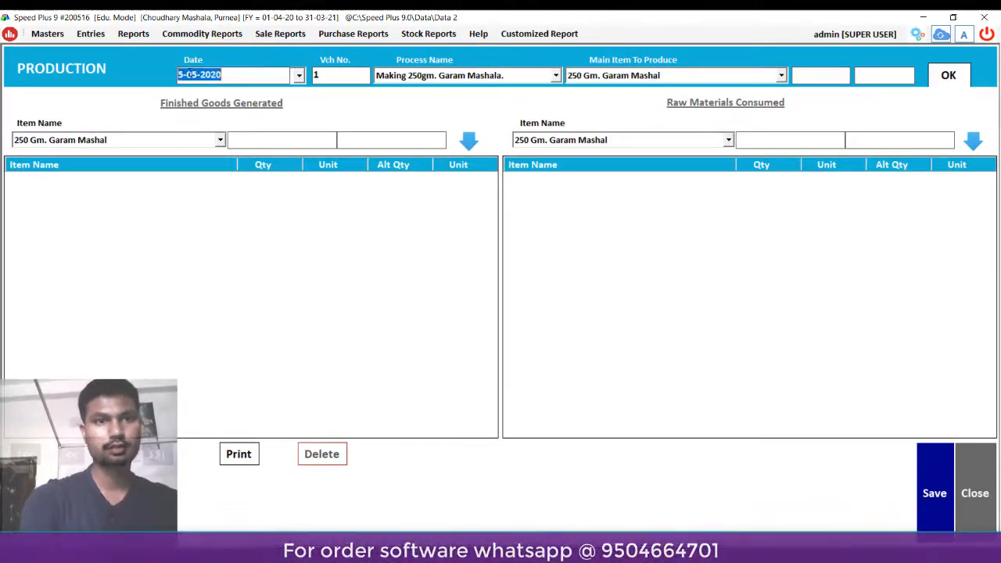
key("Return")
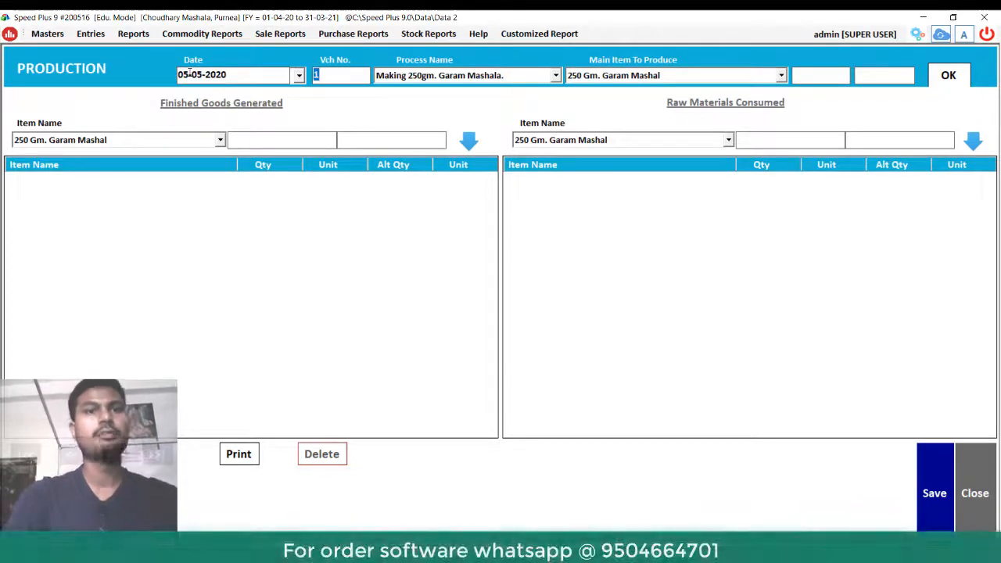
key("Return")
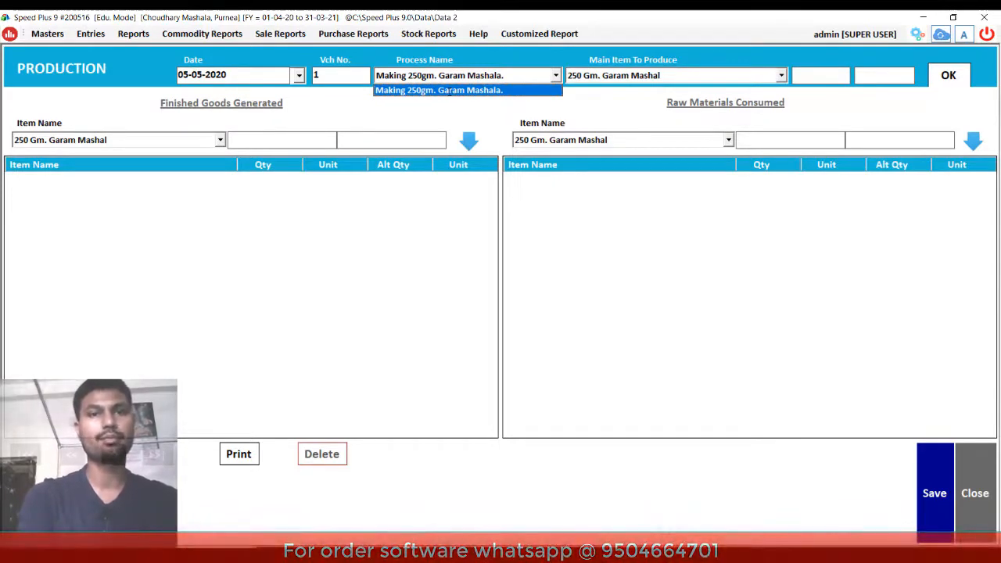
- Produce 20 Pcs of 250 Gm. Garam Mashal, save the entry, and decline printing
key("Return")
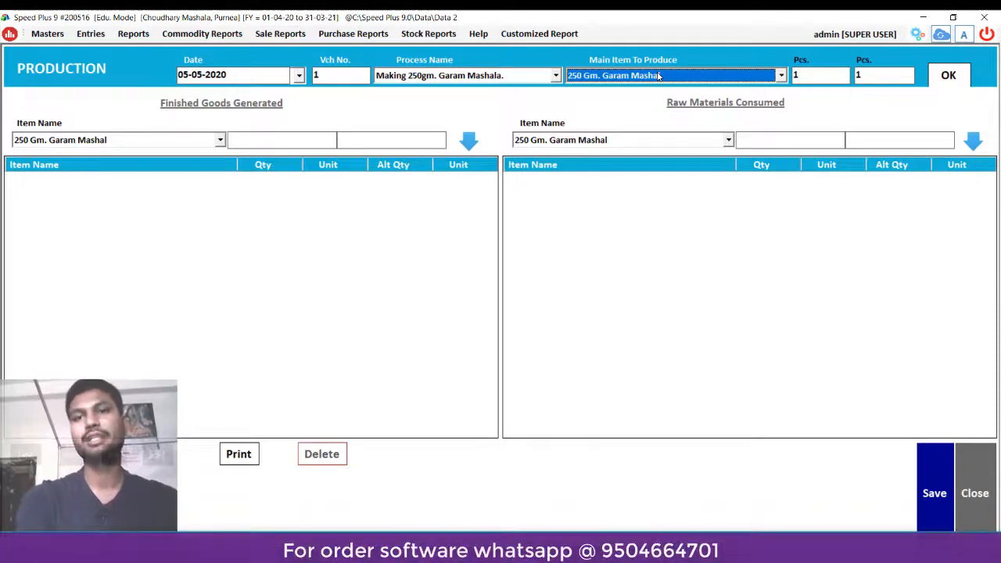
key("Return")
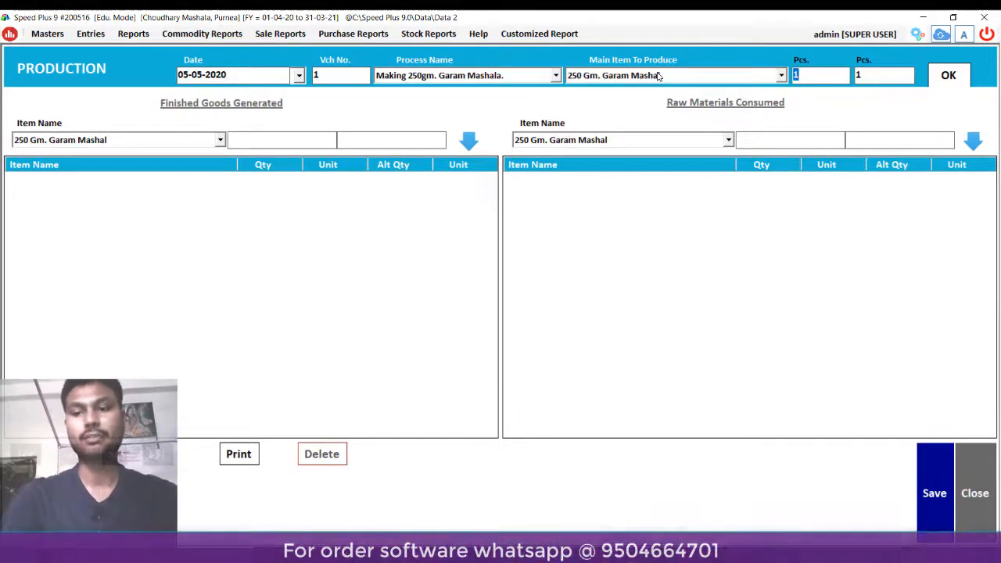
type("20")
key("Return")
key("Return")
key("Return")
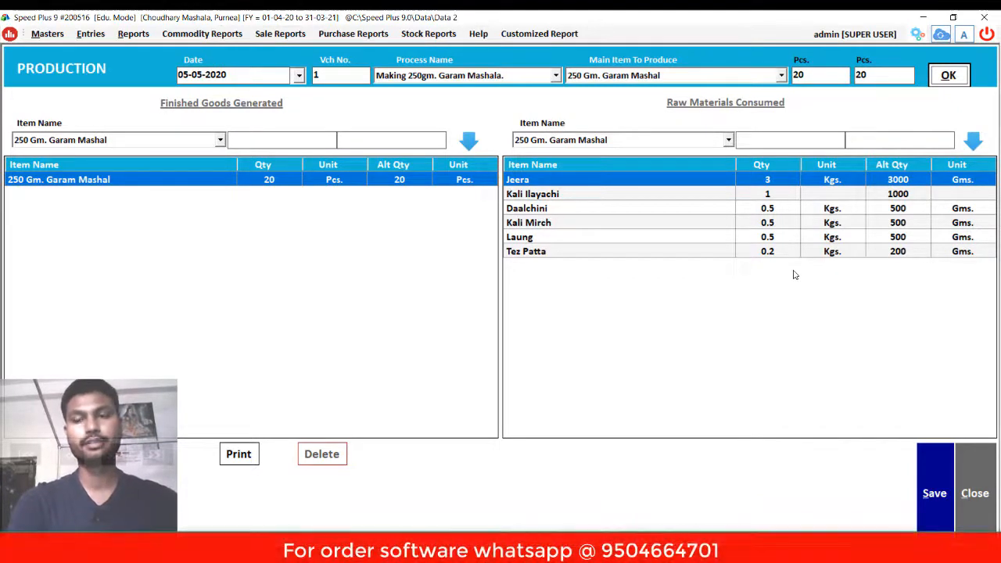
key("alt+s")
key("Return")
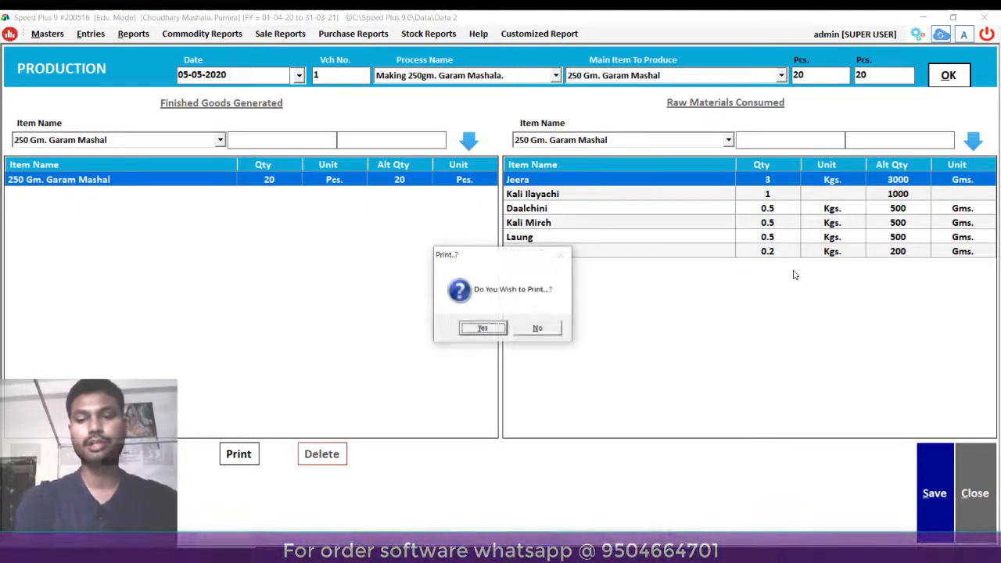
key("n")
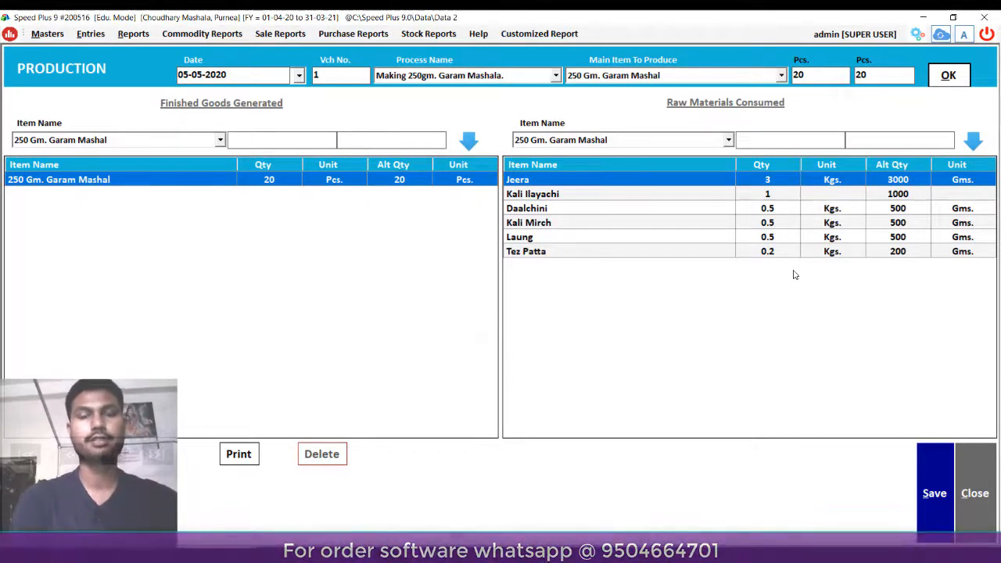
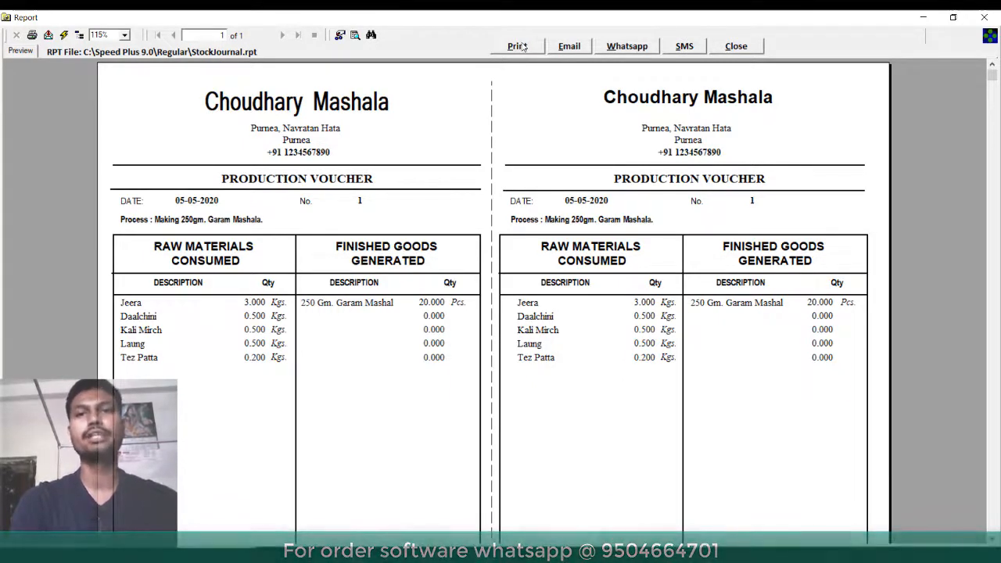
- Close the production voucher preview and the Production form to return to the dashboard
left_click(736, 46)
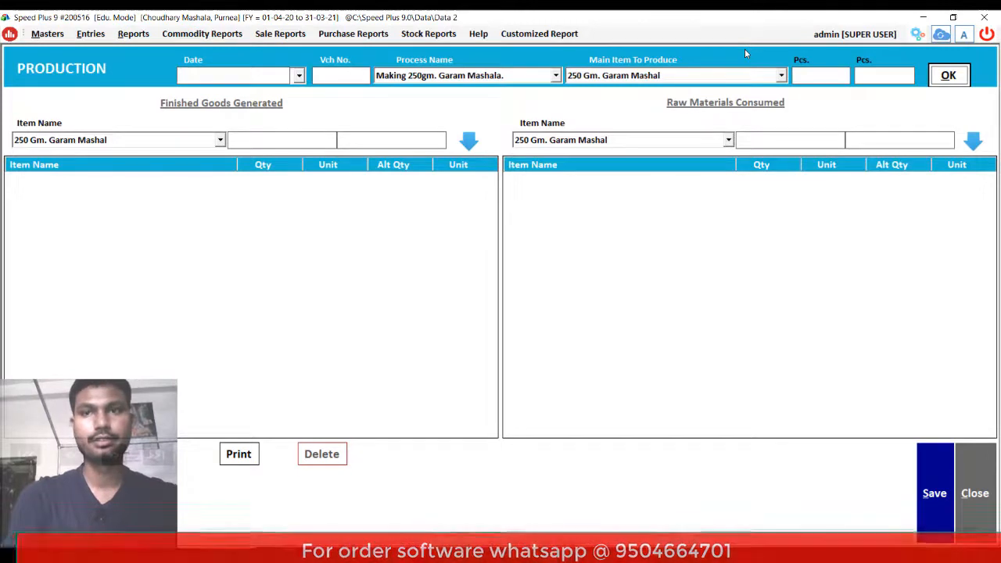
key("Escape")
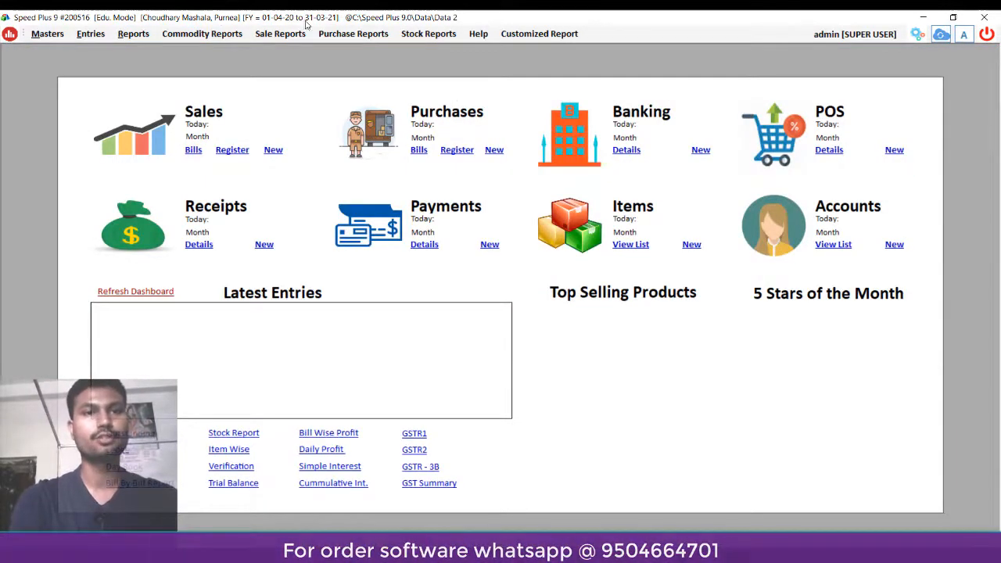
left_click(427, 35)
left_click(443, 50)
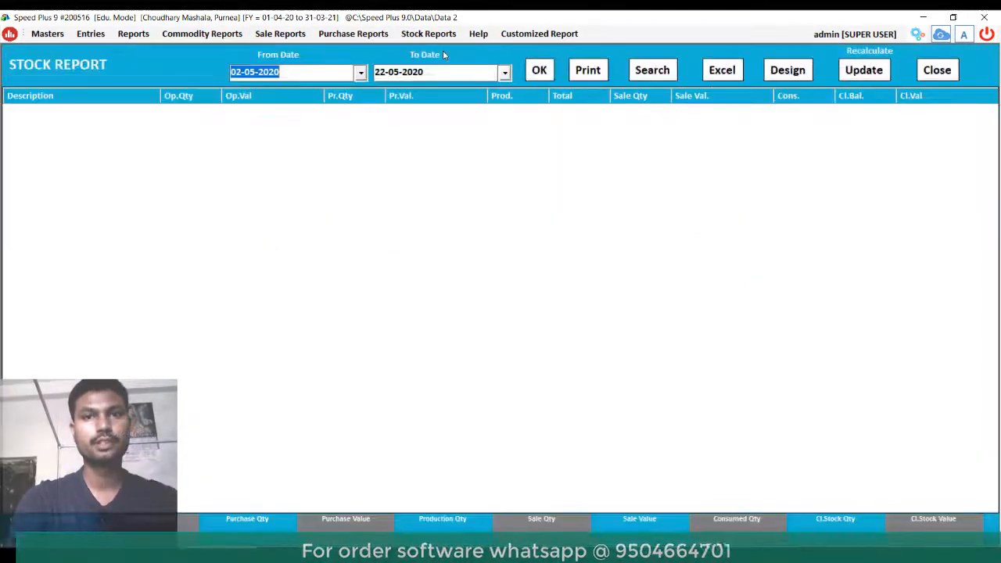
left_click(538, 73)
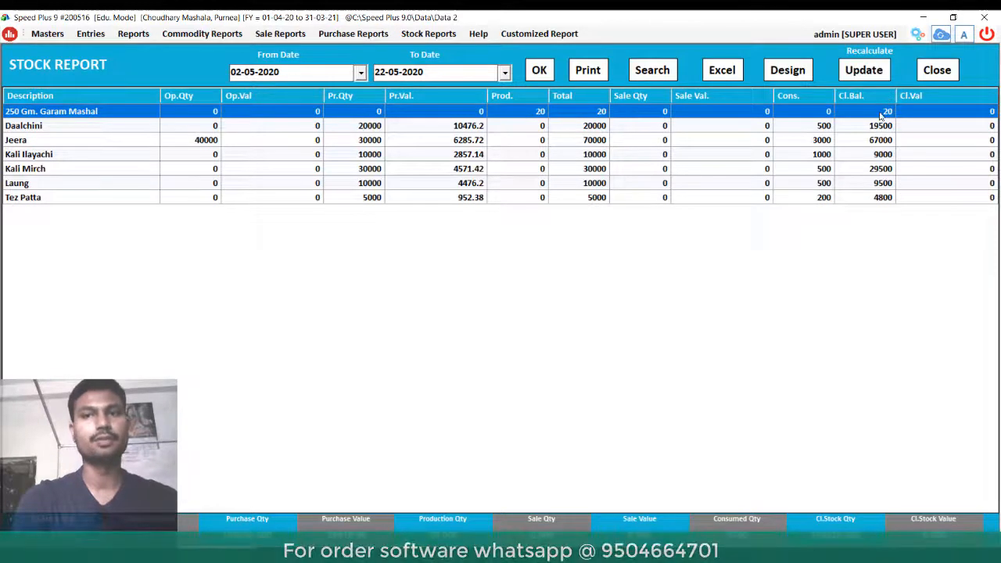
left_click(932, 74)
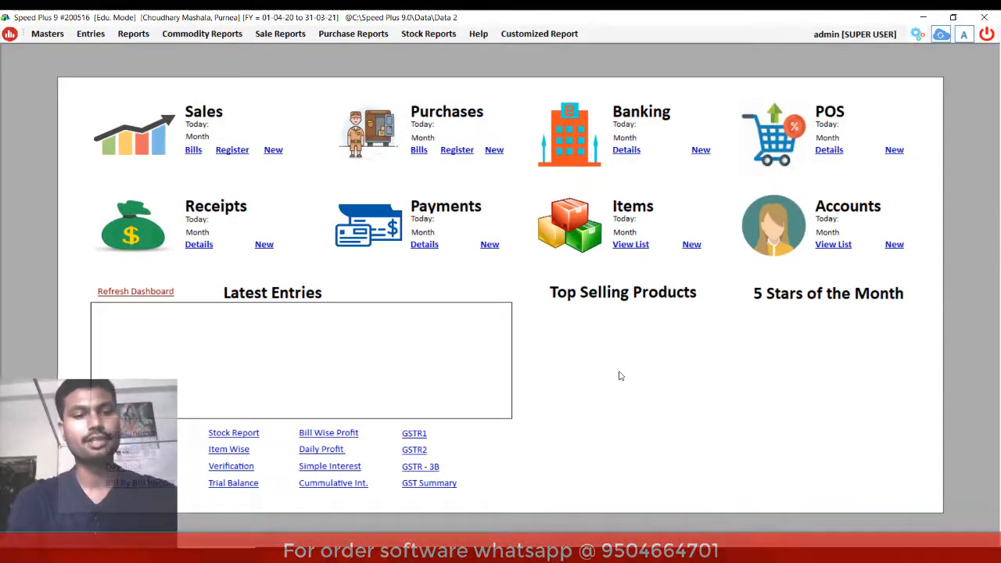
- Open the sale bills list and start a new sale bill
key("F2")
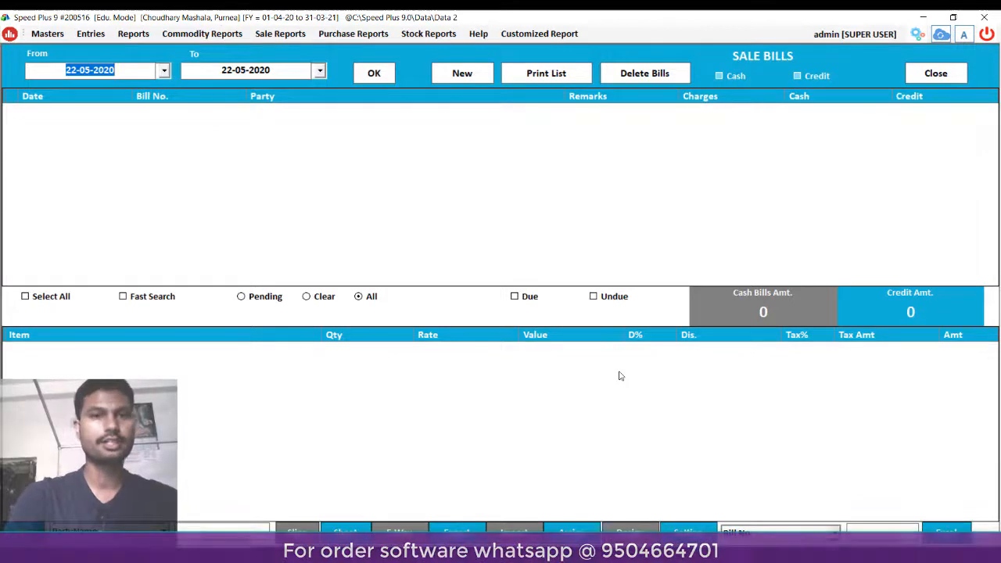
key("Return")
key("Return")
key("Return")
key("Return")
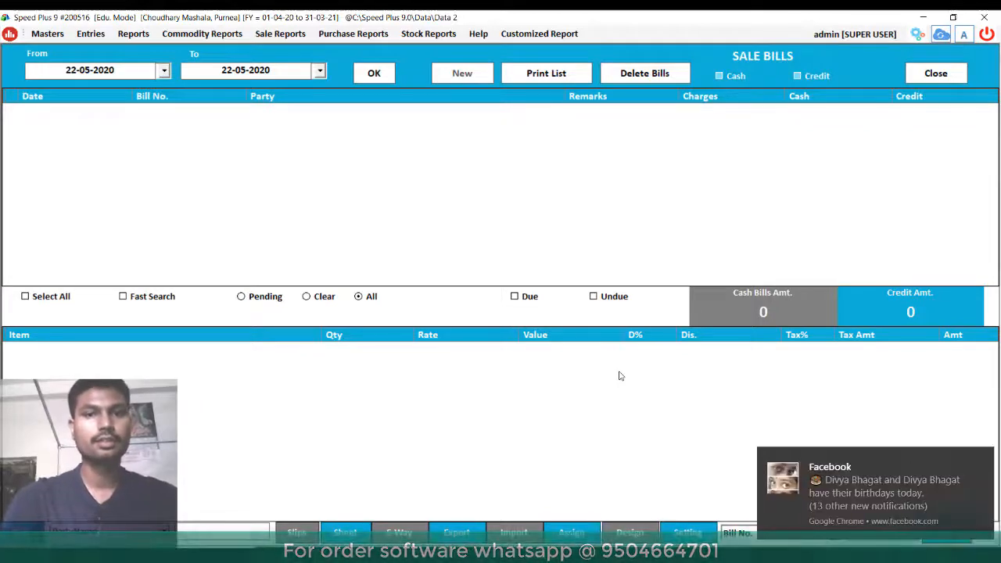
key("Tab")
key("Return")
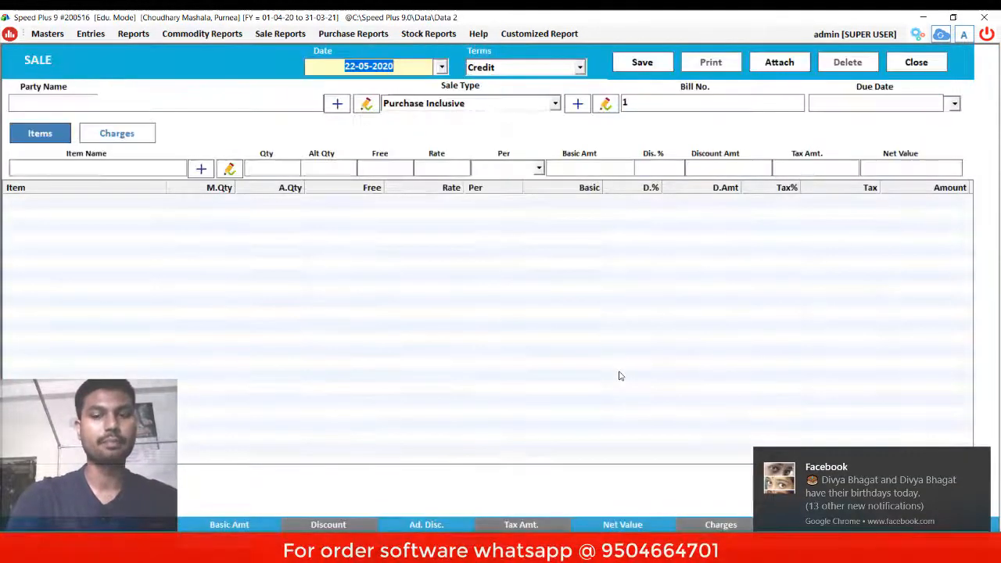
- Date the bill 10-05-2020 with Cash terms, Cash party and Sales sale type
key("Left")
key("Left")
key("Left")
key("Left")
key("Left")
key("Left")
key("Left")
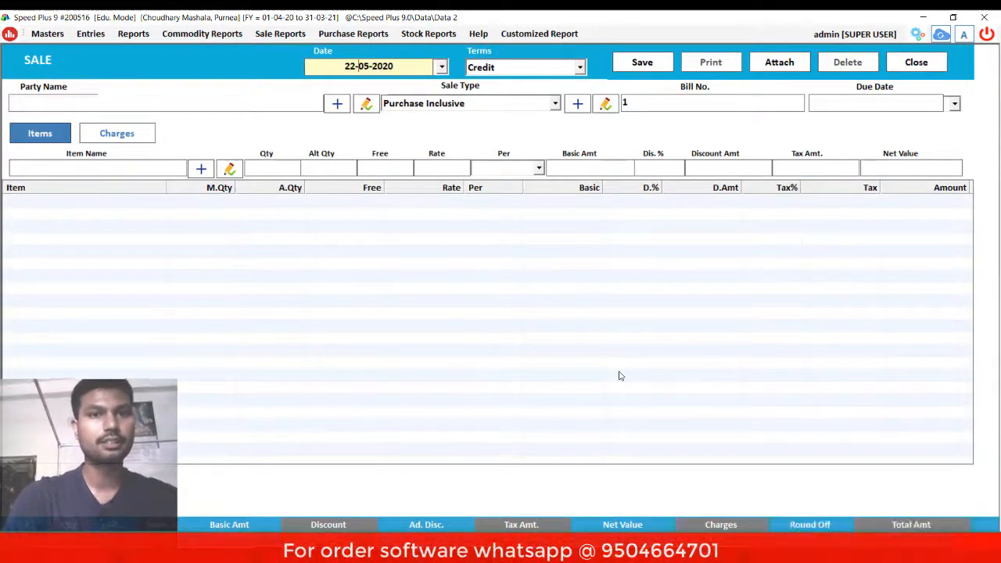
key("BackSpace")
key("BackSpace")
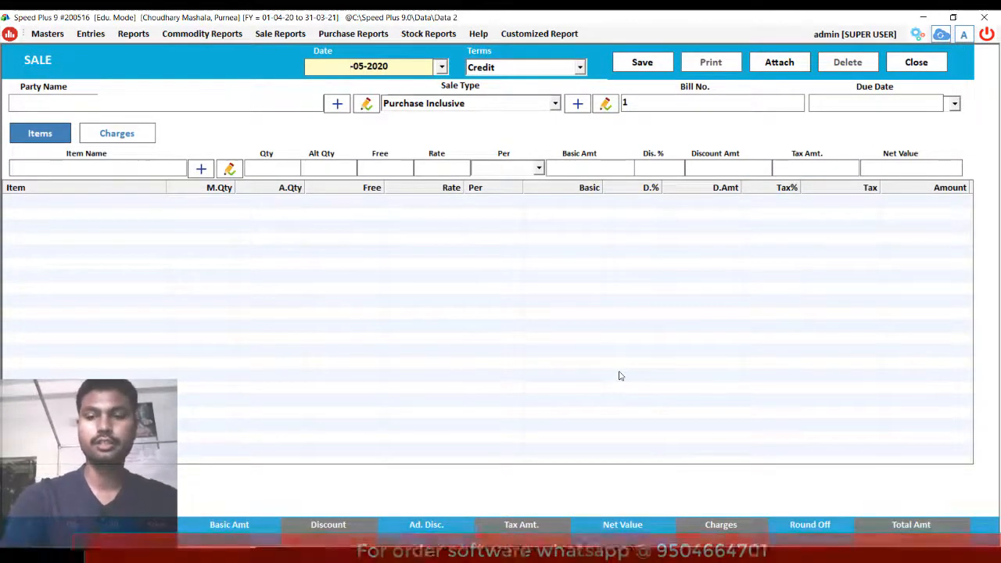
type("10")
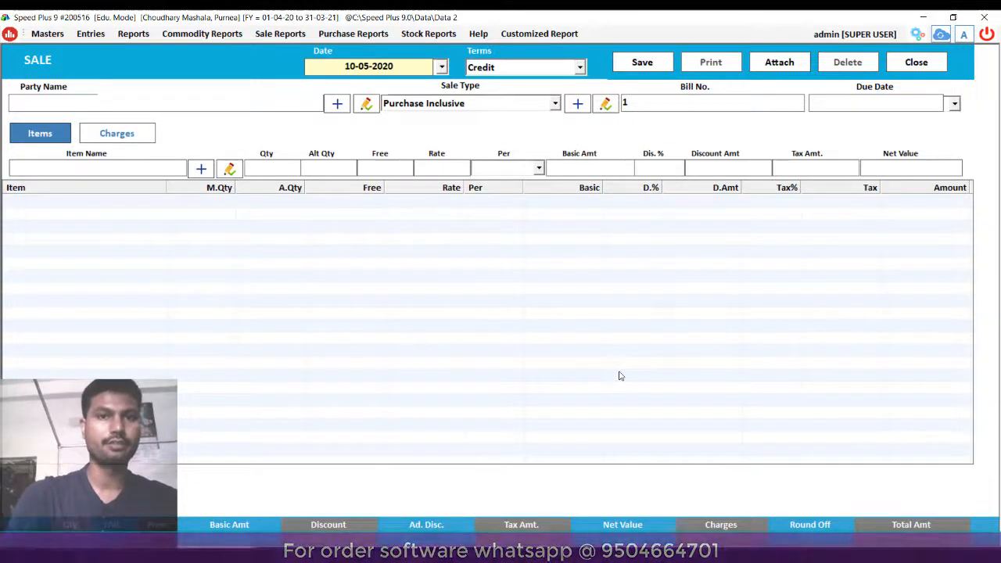
key("Return")
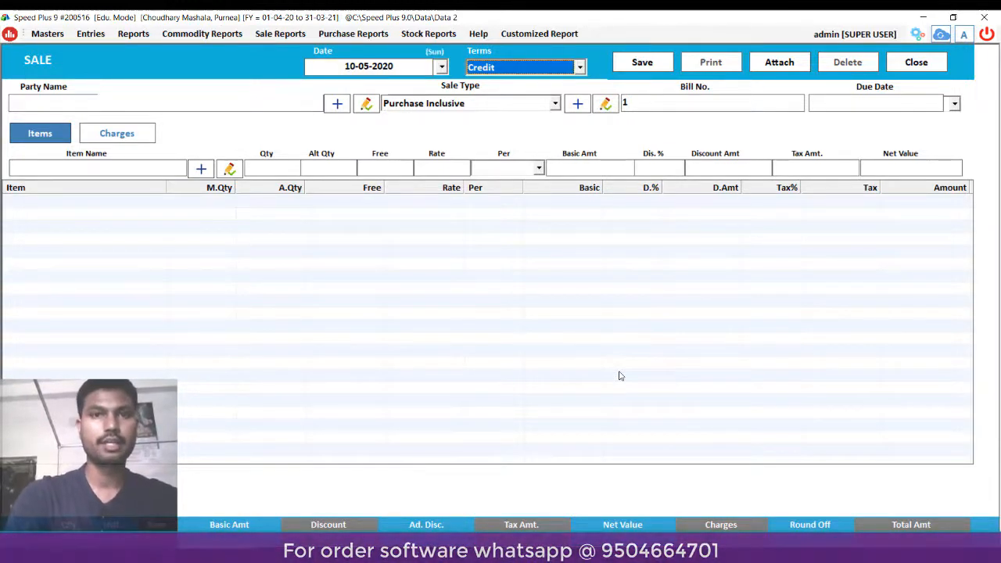
key("Up")
key("Return")
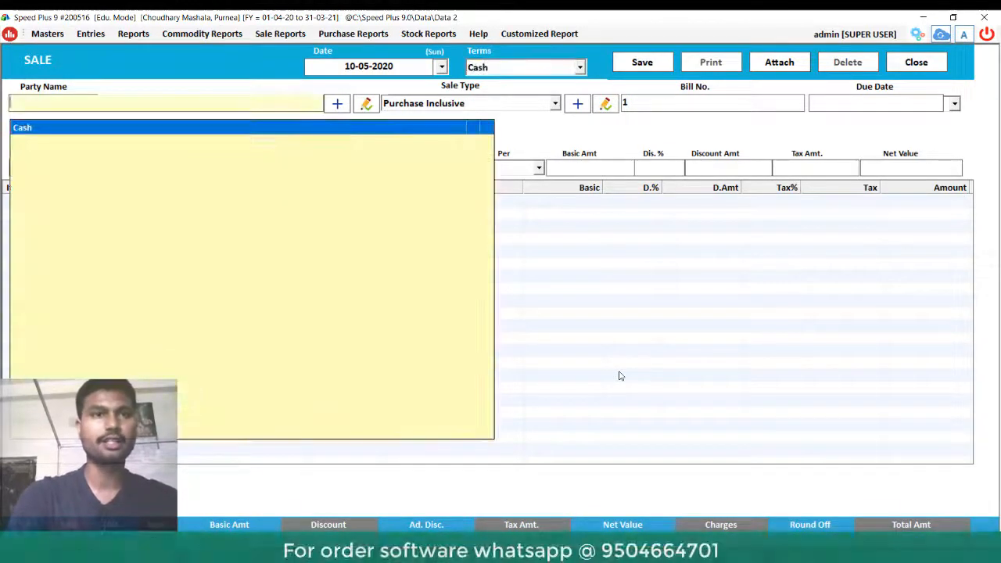
key("Return")
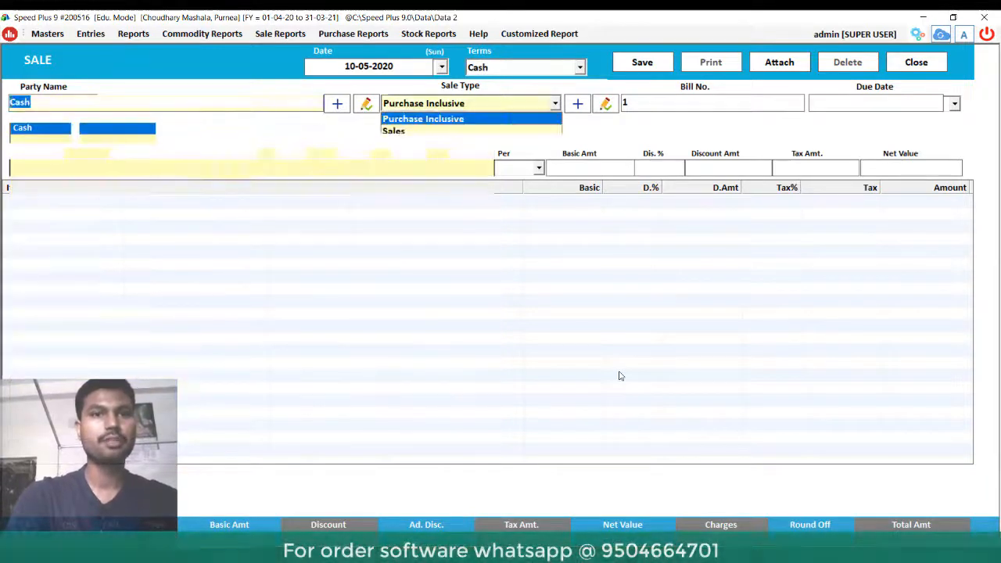
key("Down")
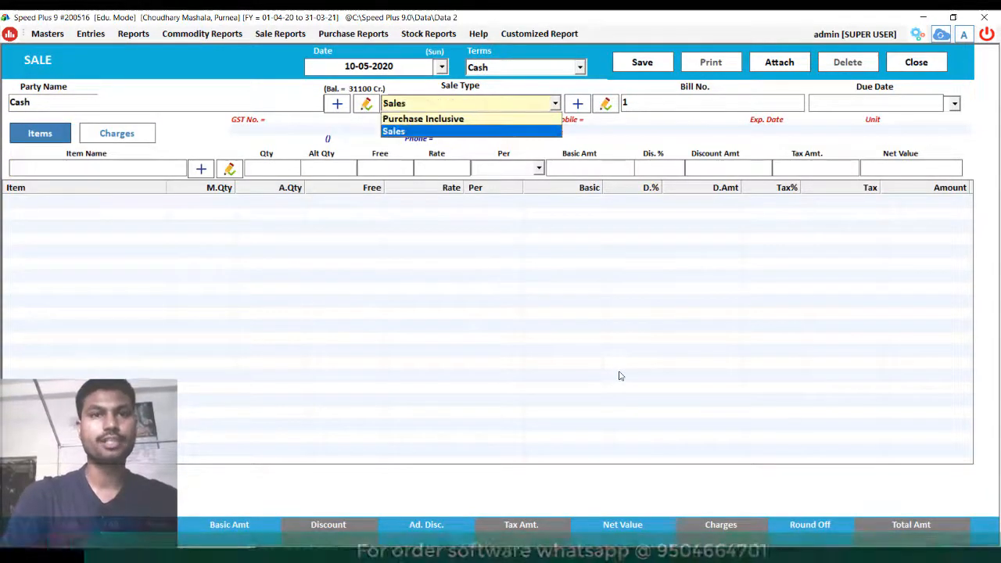
key("Return")
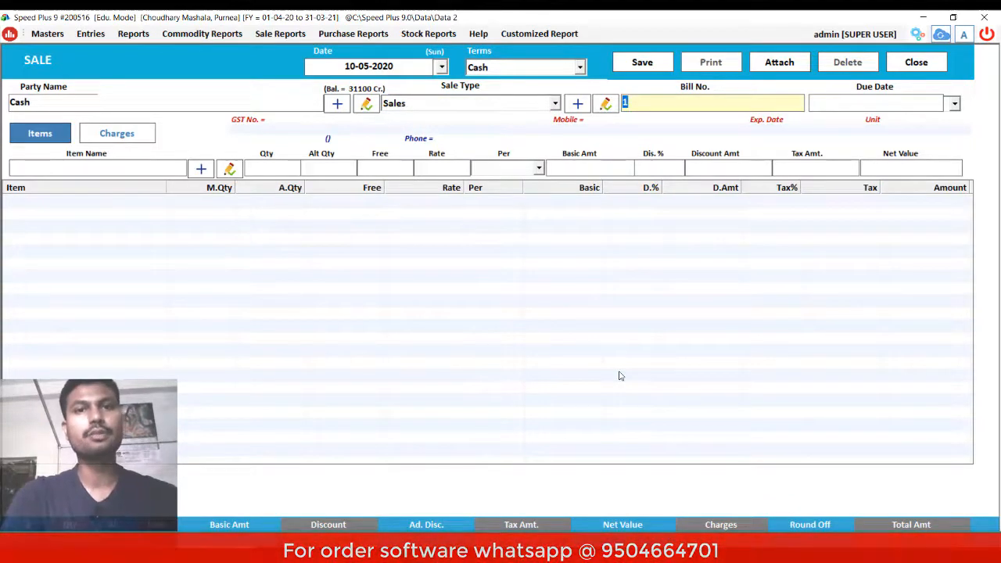
- Update the Sales type to Tax Inclusive (Reduce Price Automatically) and return to the bill
left_click(606, 105)
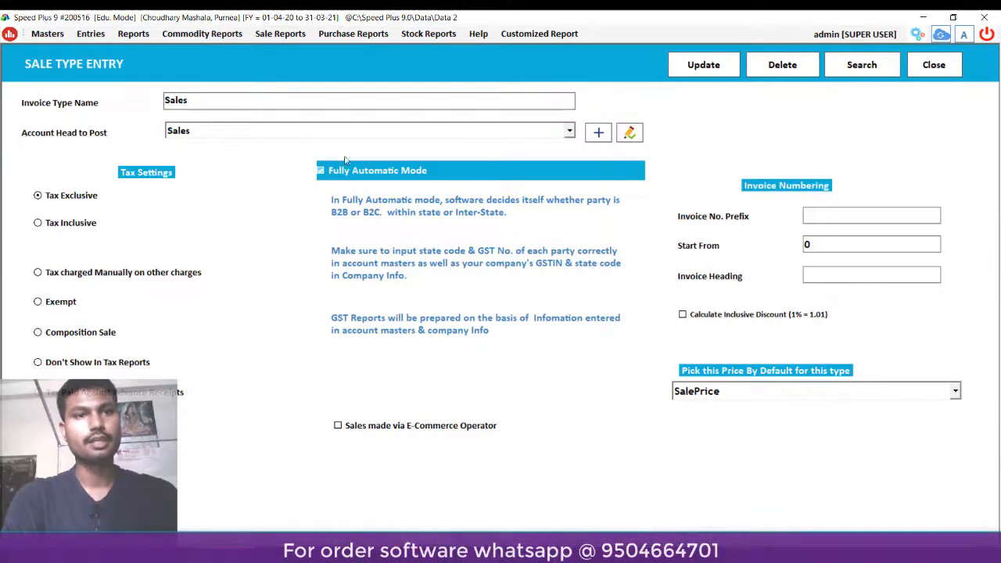
left_click(38, 223)
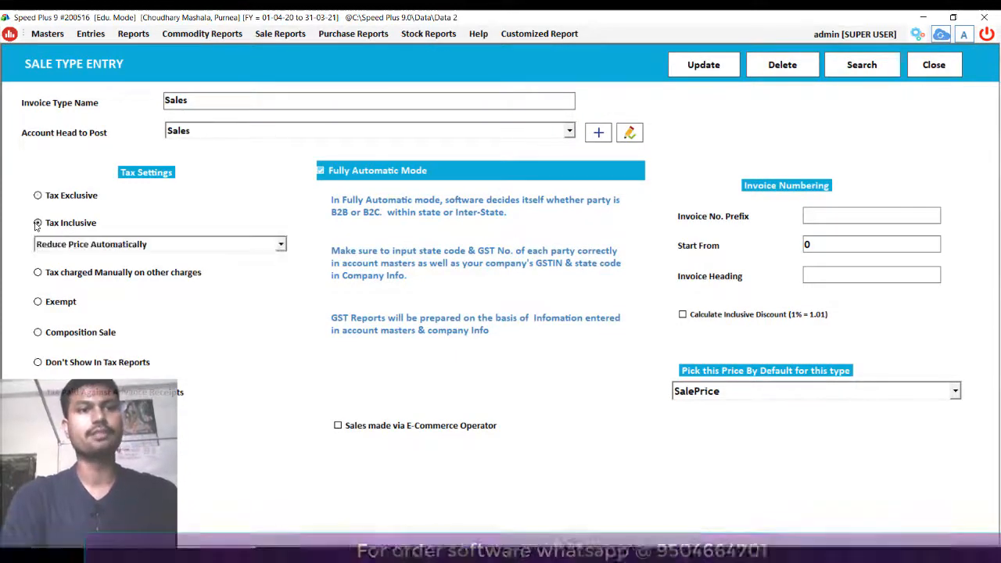
left_click(723, 69)
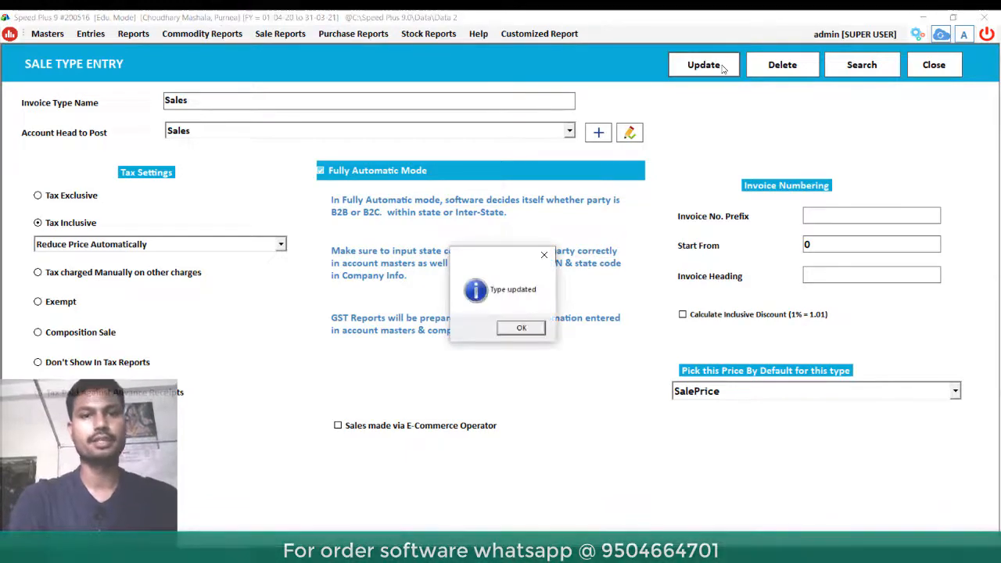
key("Return")
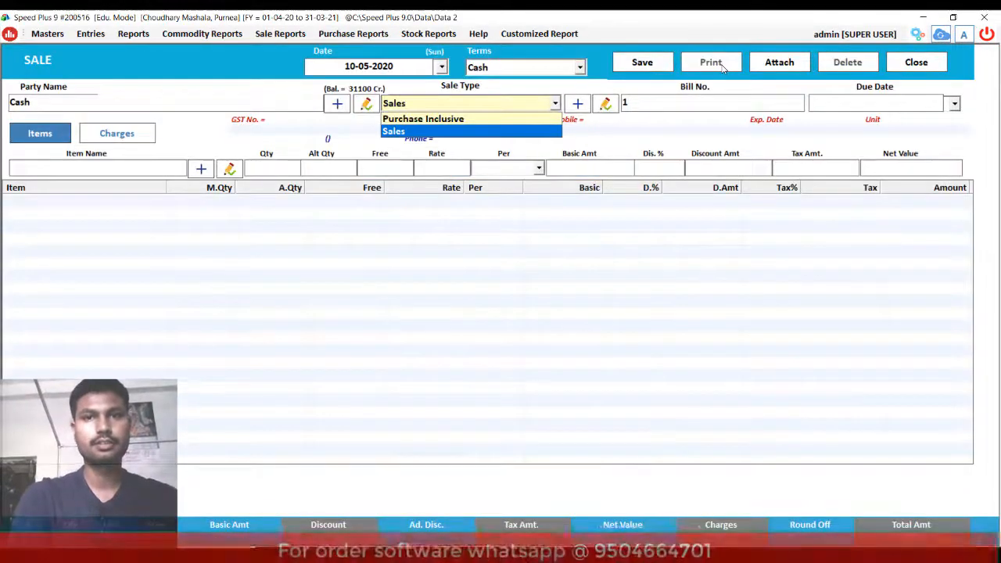
- Bill 5 Pcs of 250 Gm. Garam Mashal at tax-inclusive price 70 (net 350.01) and save the sale
key("Return")
key("Return")
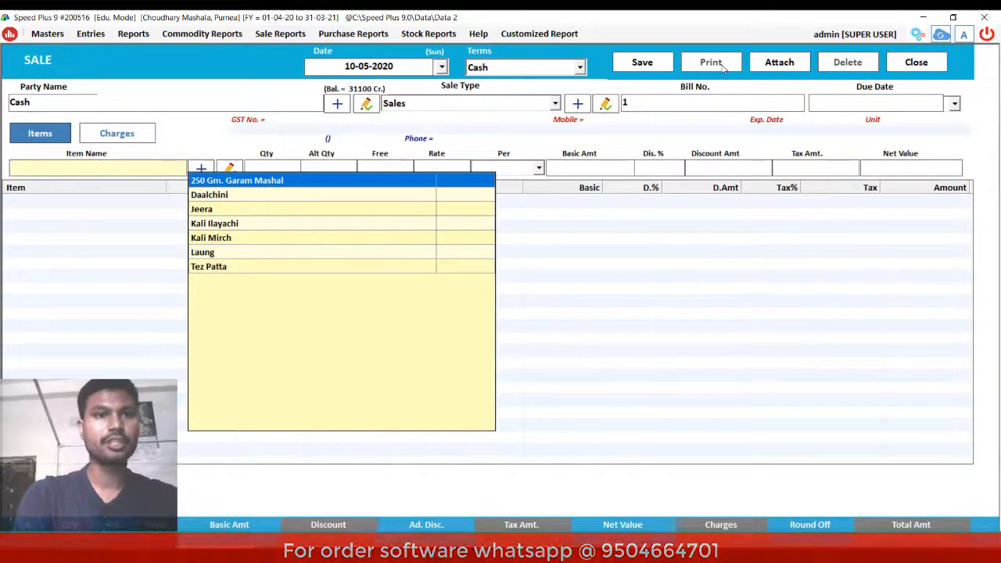
key("Return")
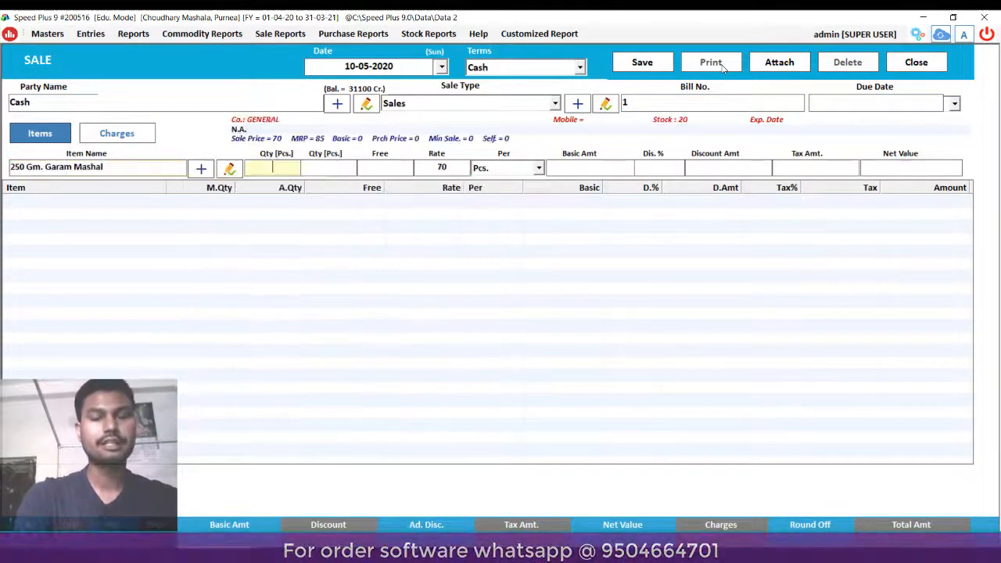
type("5")
key("Return")
key("Return")
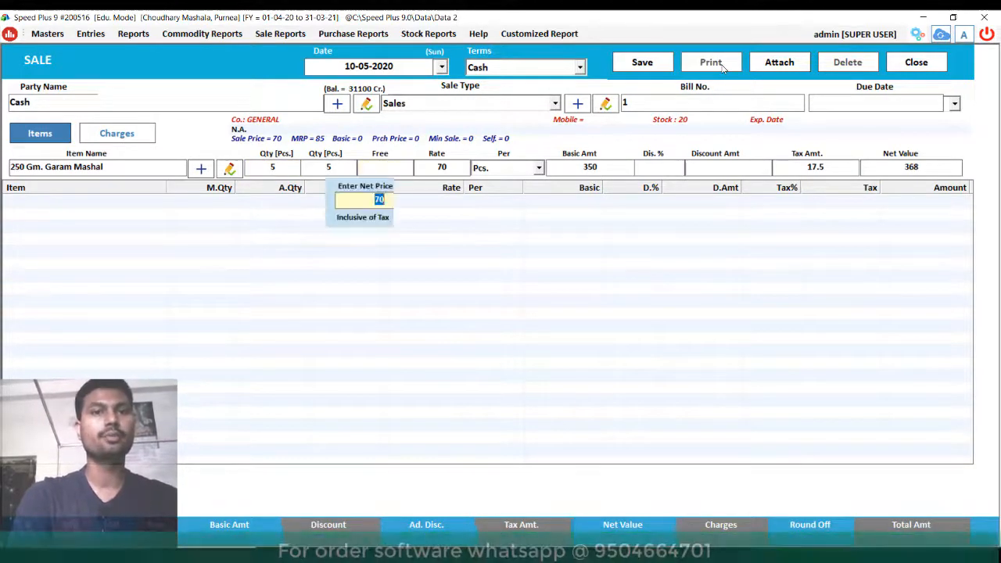
key("Return")
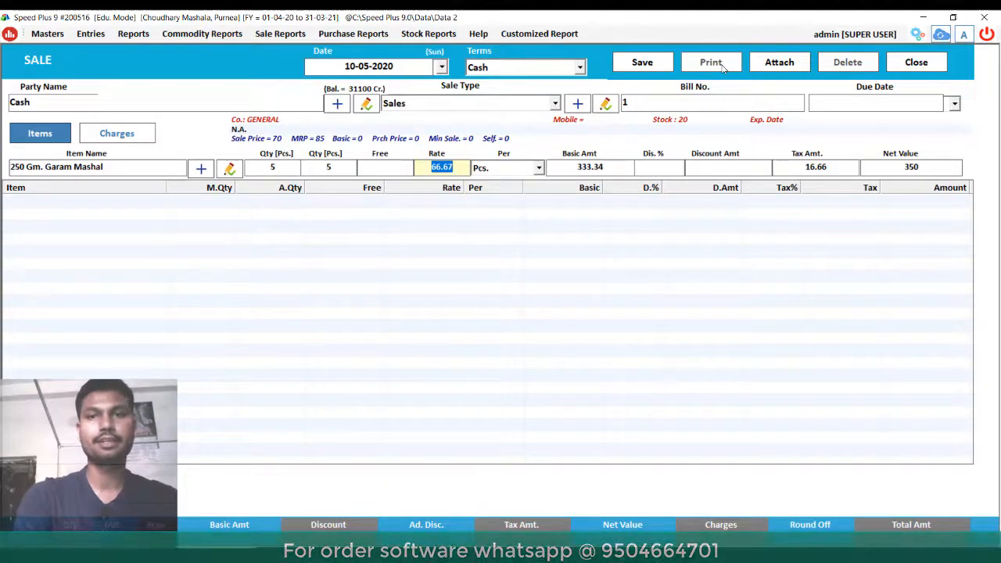
key("Return")
key("Return")
key("Return")
key("Return")
key("Return")
key("Return")
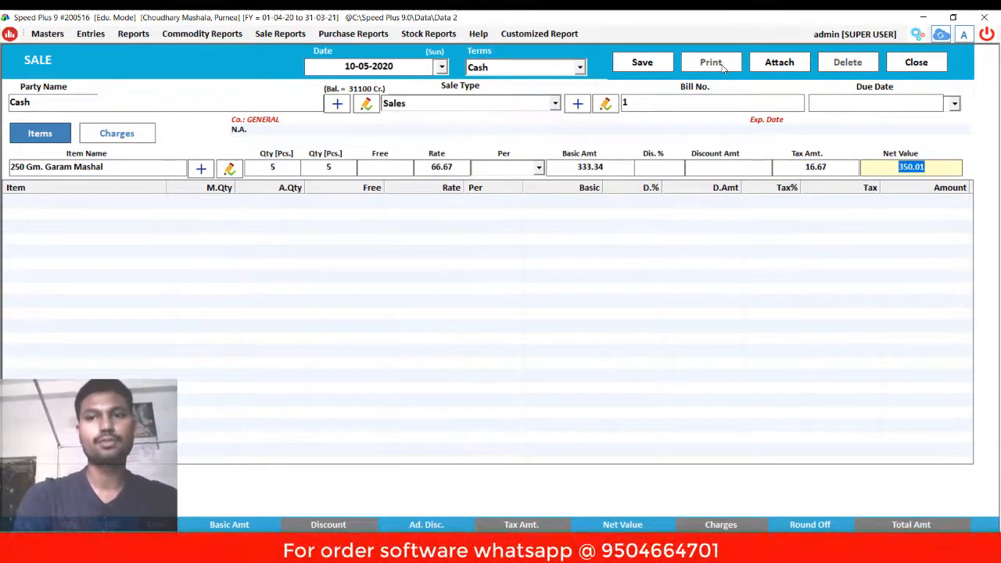
key("Return")
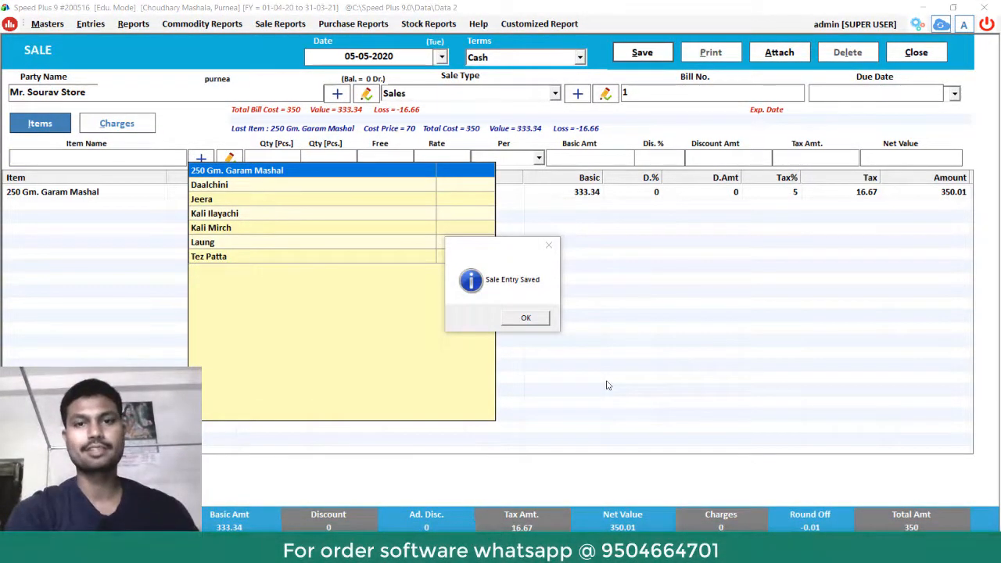
left_click(533, 321)
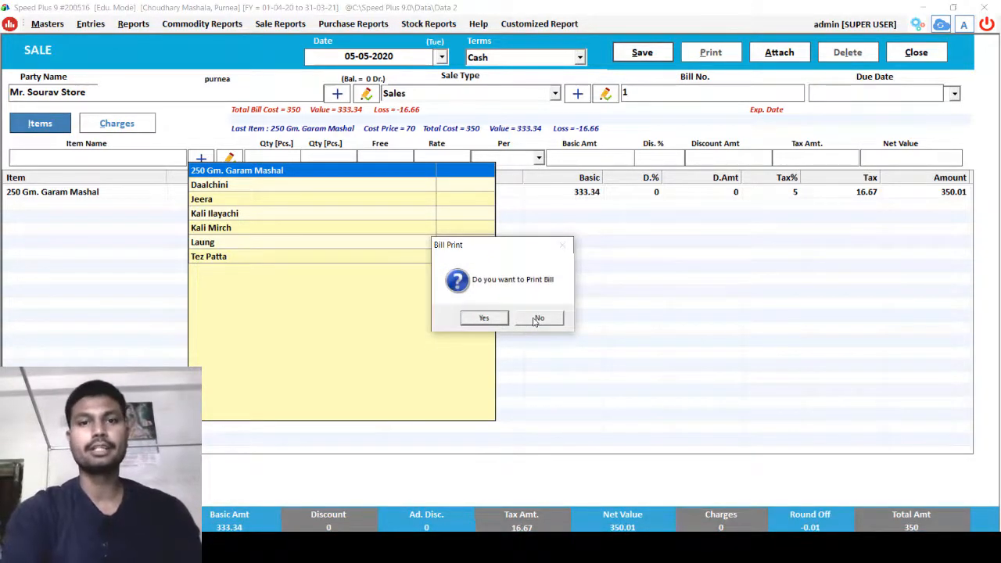
- Choose to print the bill and preview the tax invoice down to its totals
left_click(484, 317)
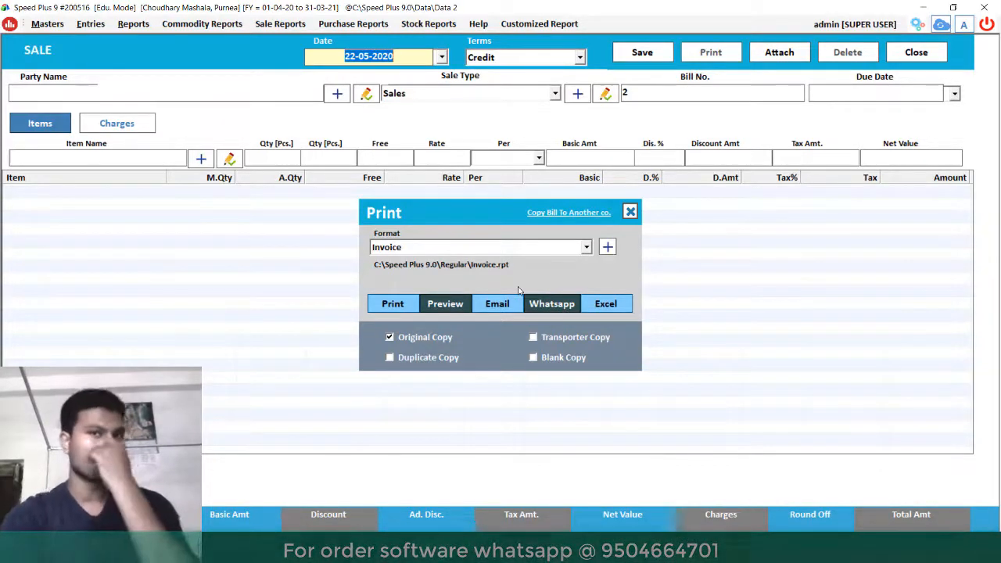
left_click(448, 310)
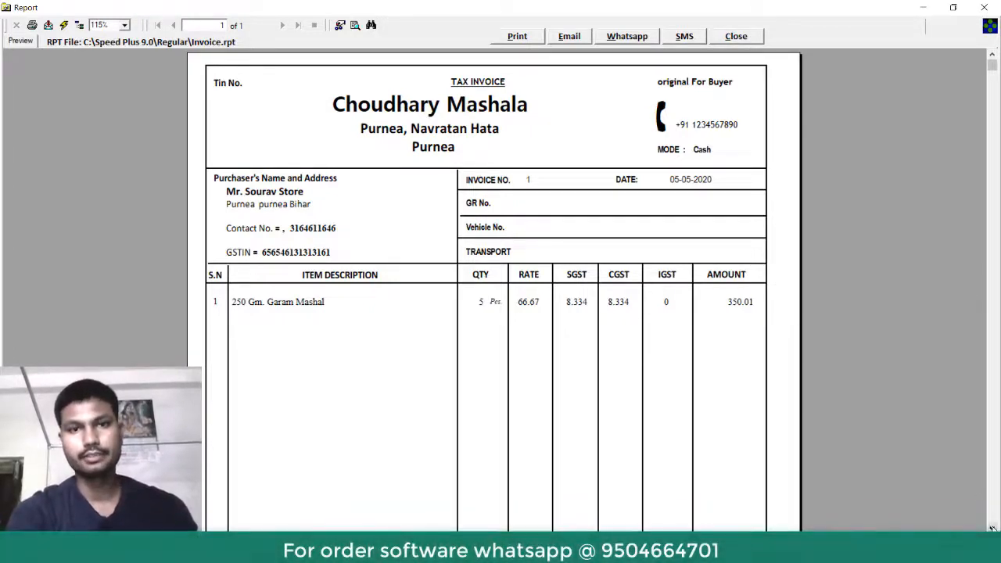
scroll(991, 529, "down", 5)
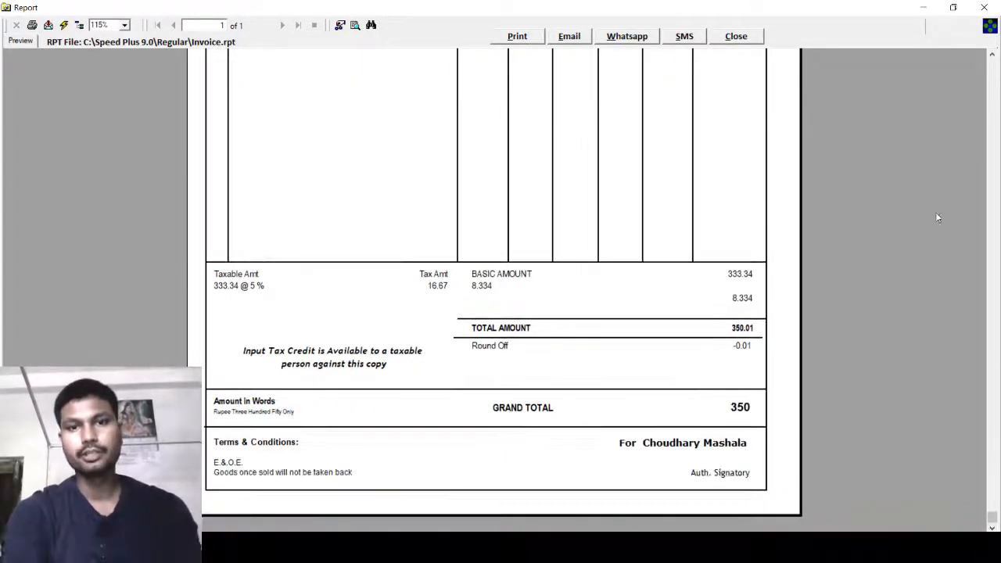
left_click(992, 70)
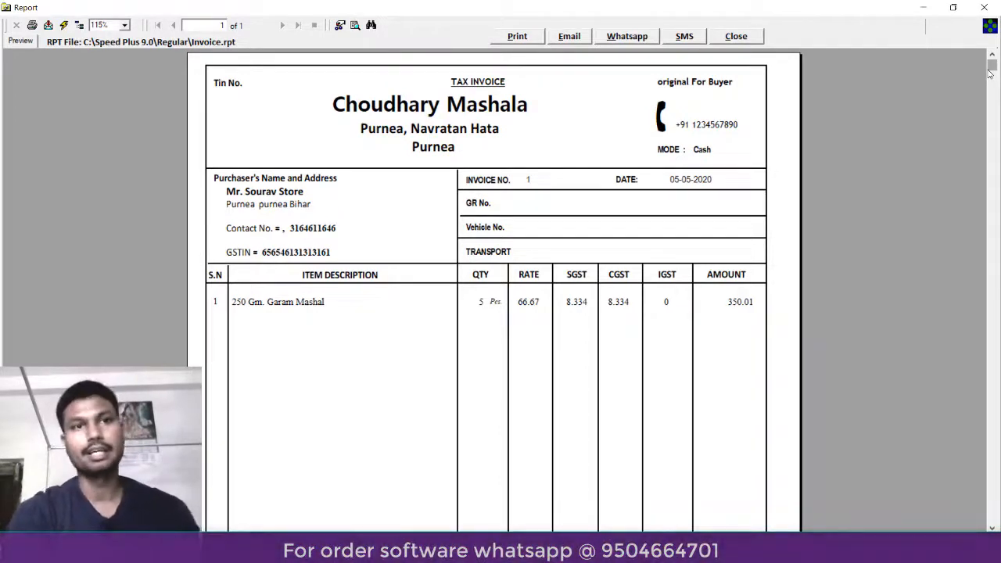
- Email the invoice to the customer's e-mail address and acknowledge the sent message
left_click(569, 36)
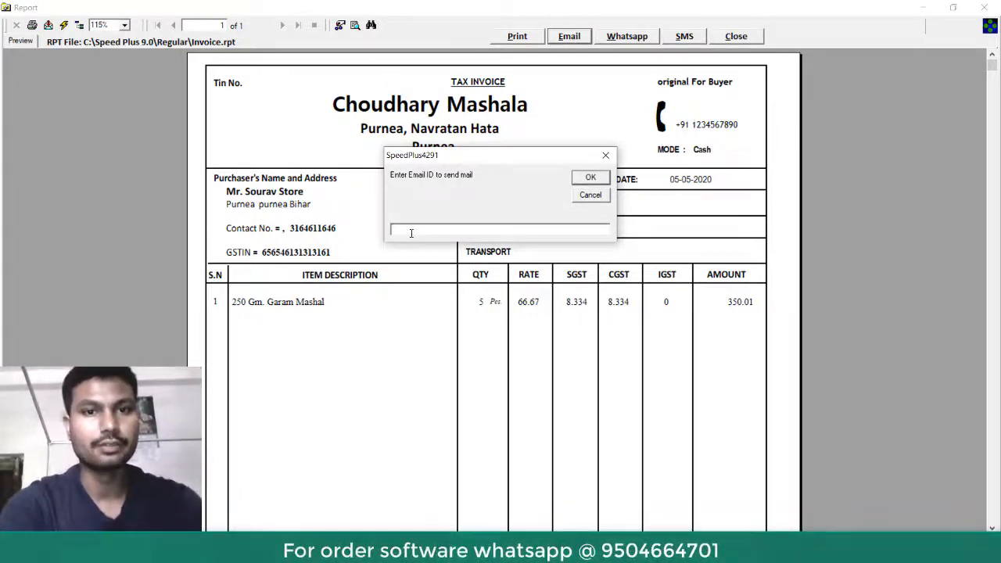
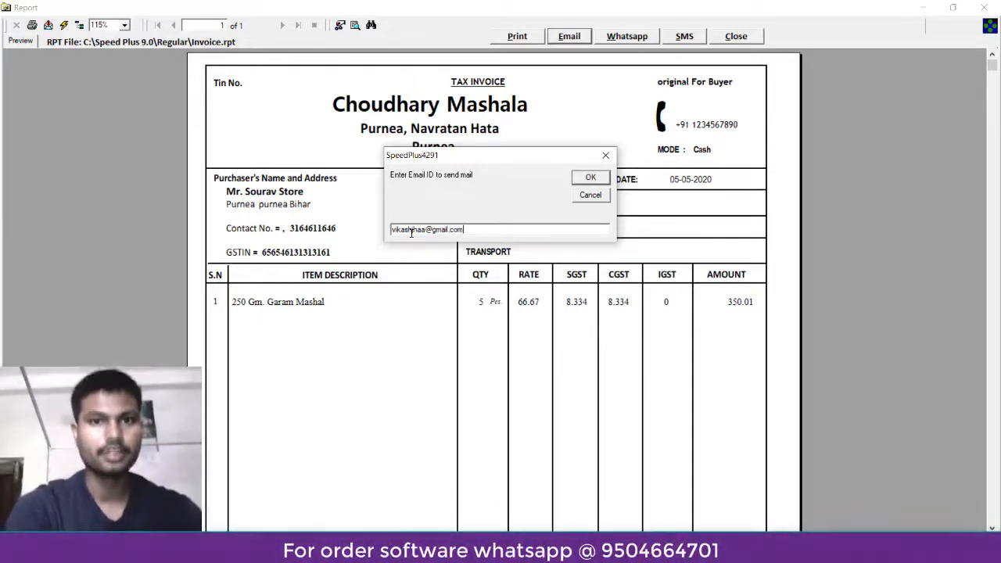
left_click(583, 179)
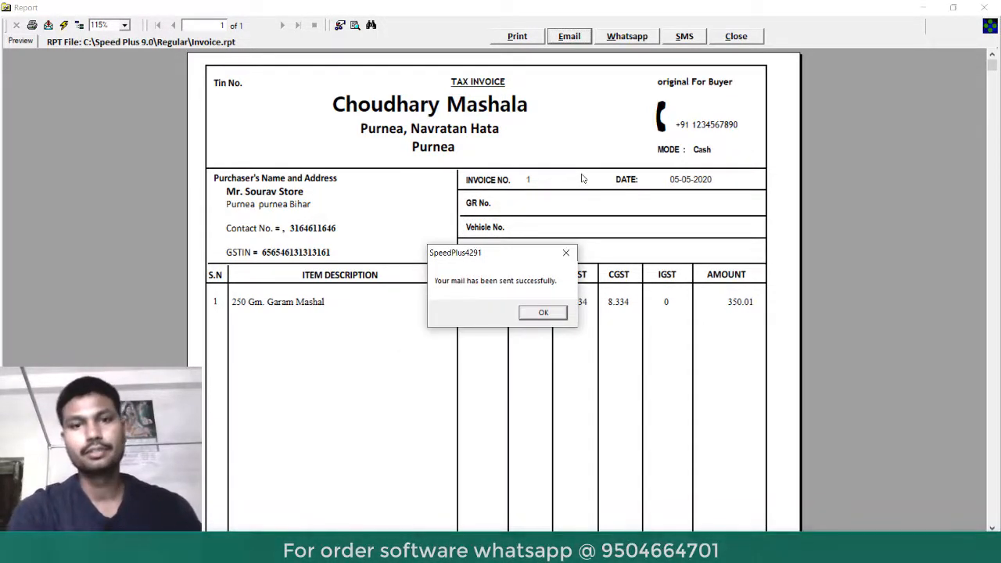
left_click(544, 314)
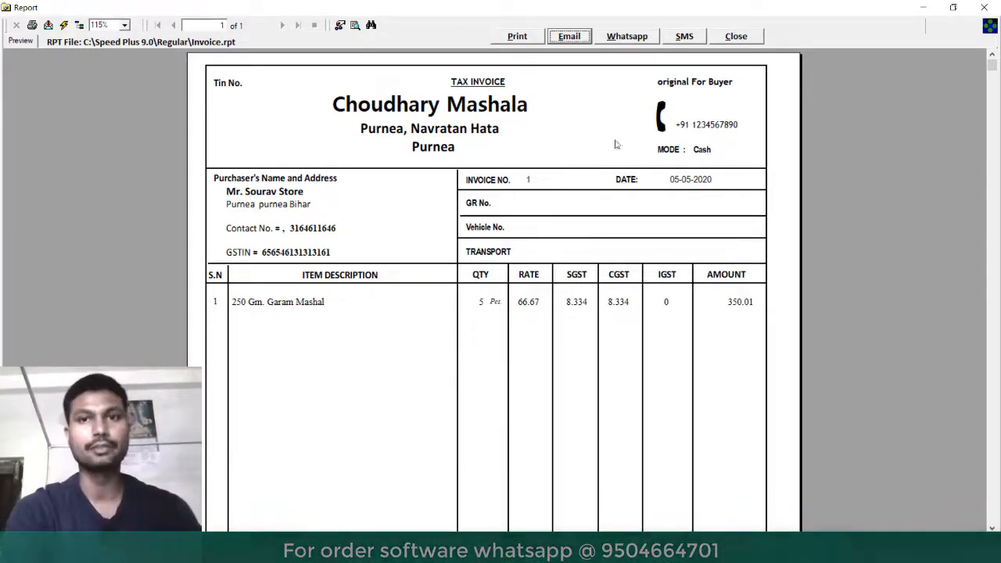
- Share the invoice over WhatsApp by entering the customer's phone number
left_click(628, 37)
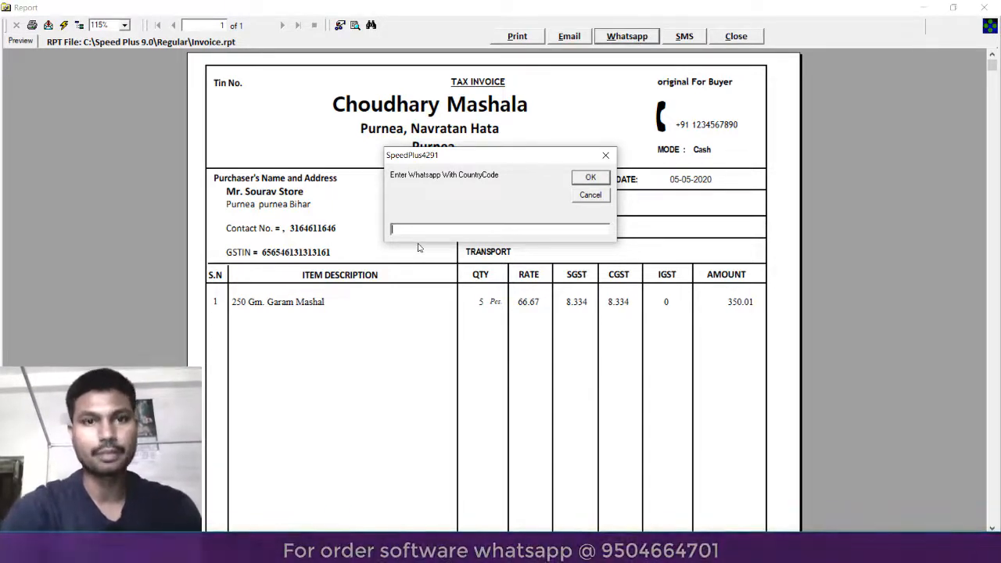
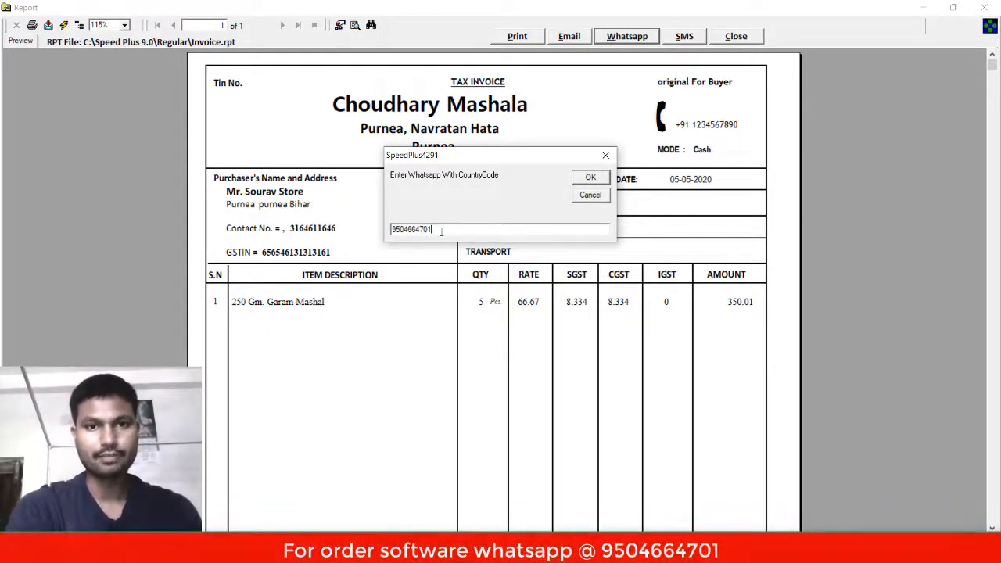
left_click(598, 184)
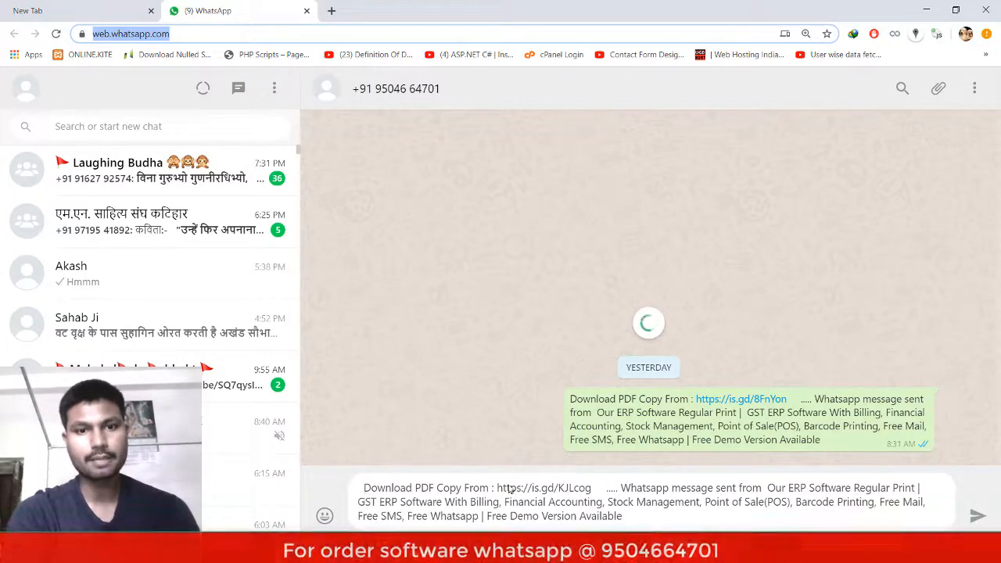
- Send the drafted invoice PDF link message in WhatsApp, then switch back to Speed Plus 9
left_click(632, 519)
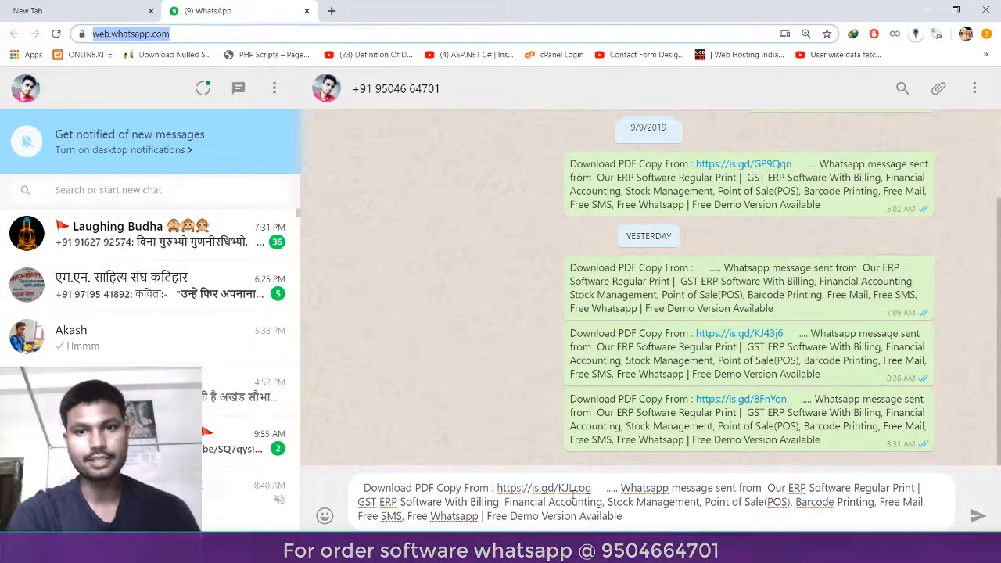
left_click(977, 519)
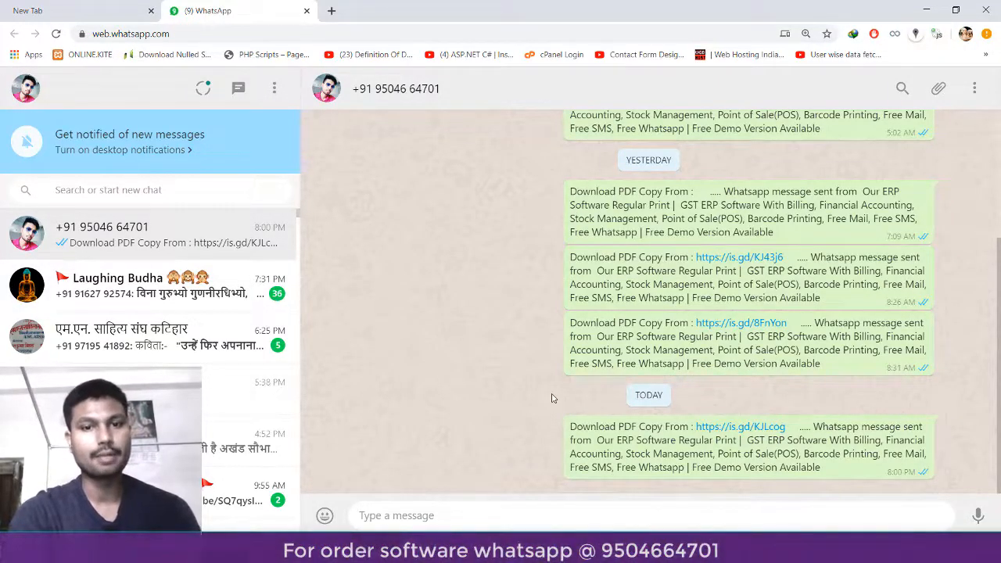
mouse_move(617, 549)
left_click(613, 518)
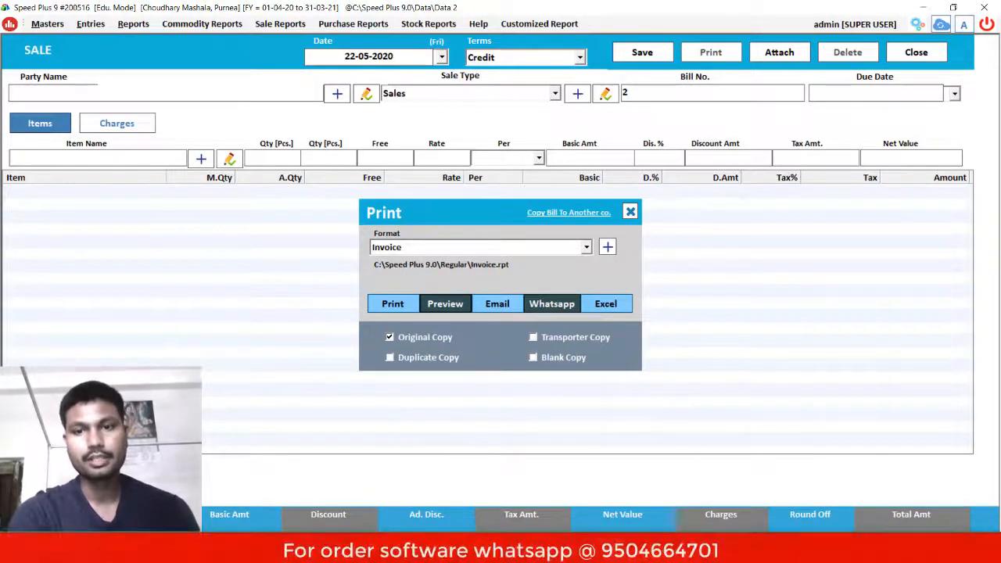
- Bring up the garam masala invoice preview, then return to the WhatsApp Web chat
mouse_move(691, 552)
left_click(722, 520)
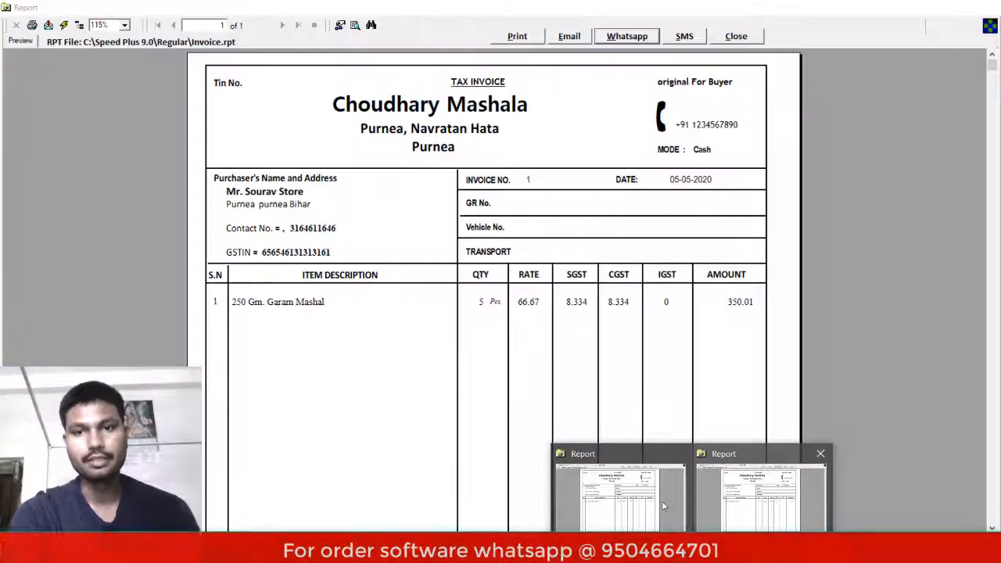
left_click(587, 480)
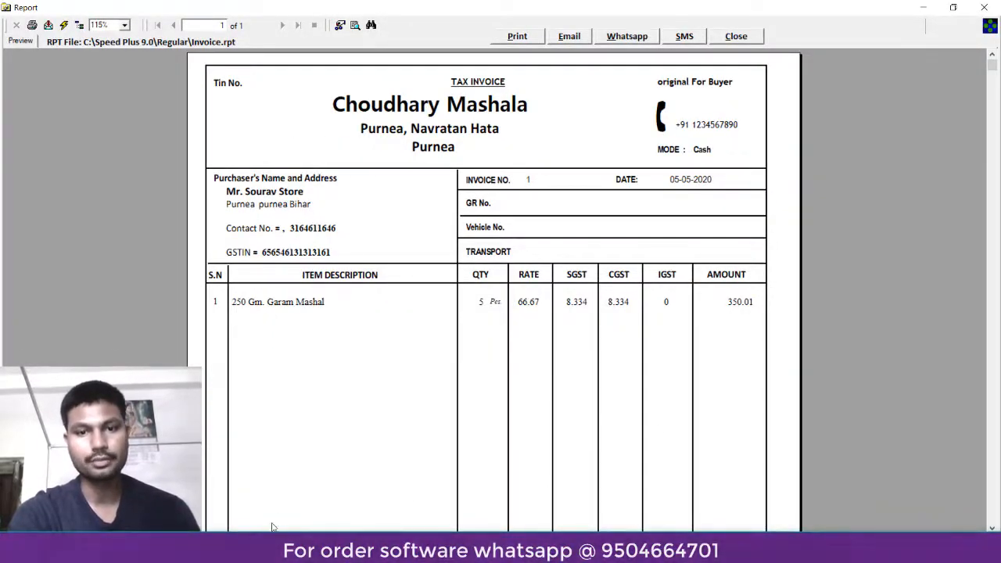
left_click(284, 549)
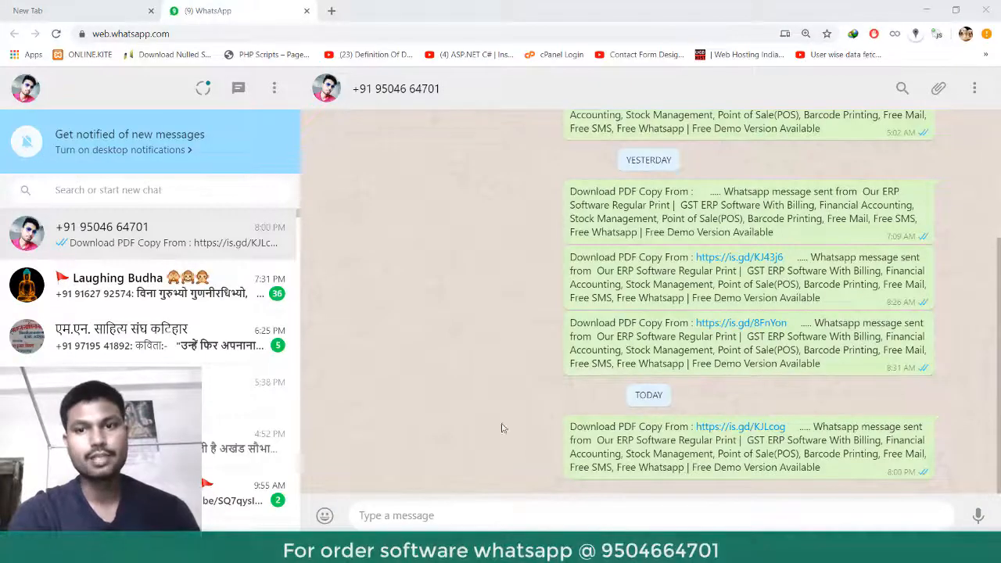
- Follow the is.gd invoice link, download MTA4Njg4.pdf and open it
left_click(730, 428)
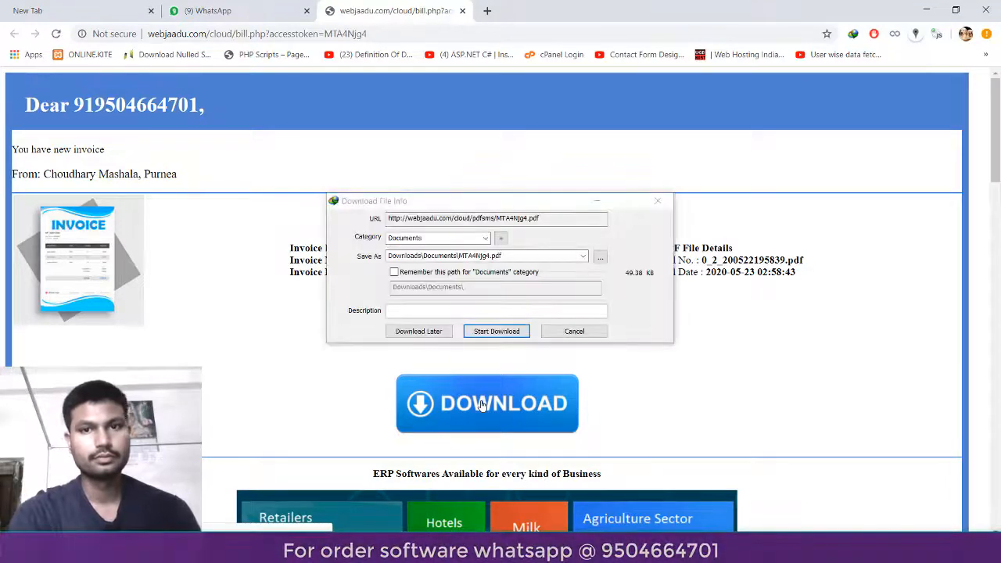
left_click(495, 331)
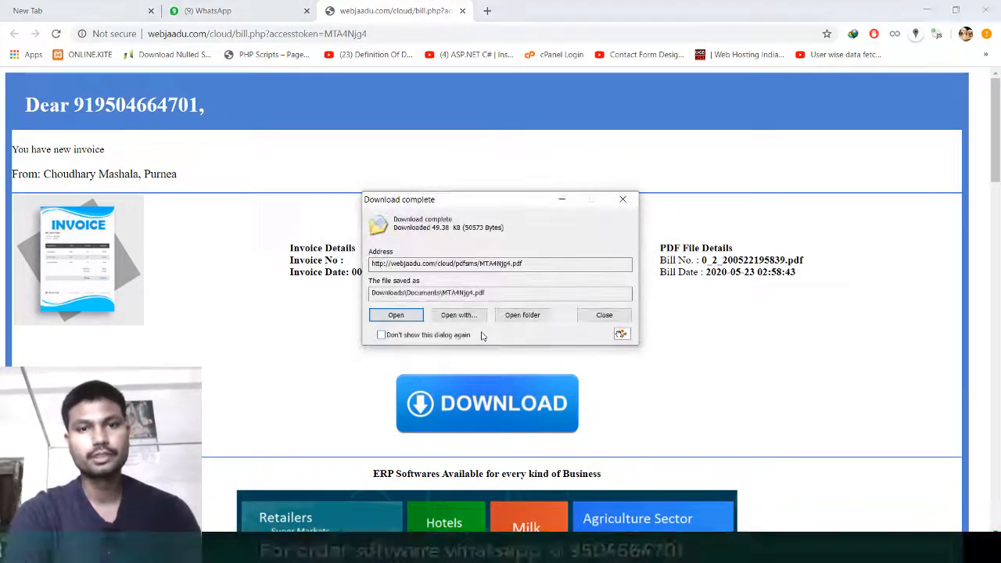
left_click(402, 315)
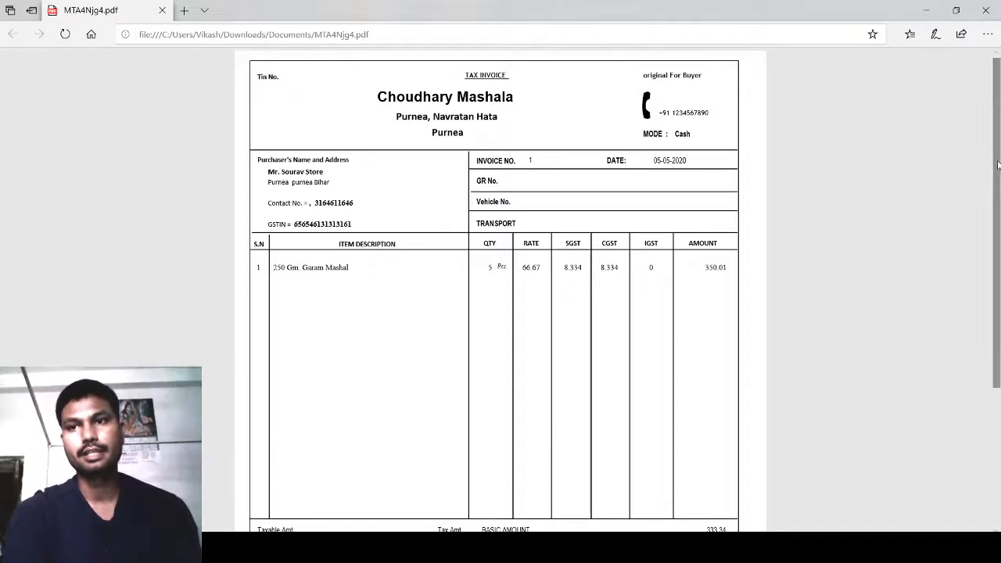
- Scroll the invoice PDF to its 350.01 total and close the viewer
left_click_drag(998, 179, 999, 114)
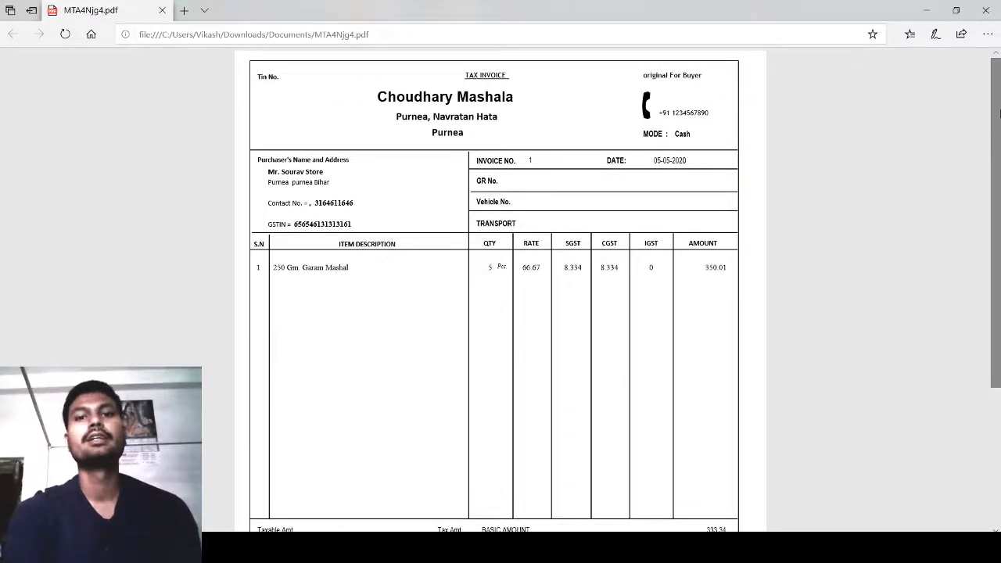
left_click(994, 7)
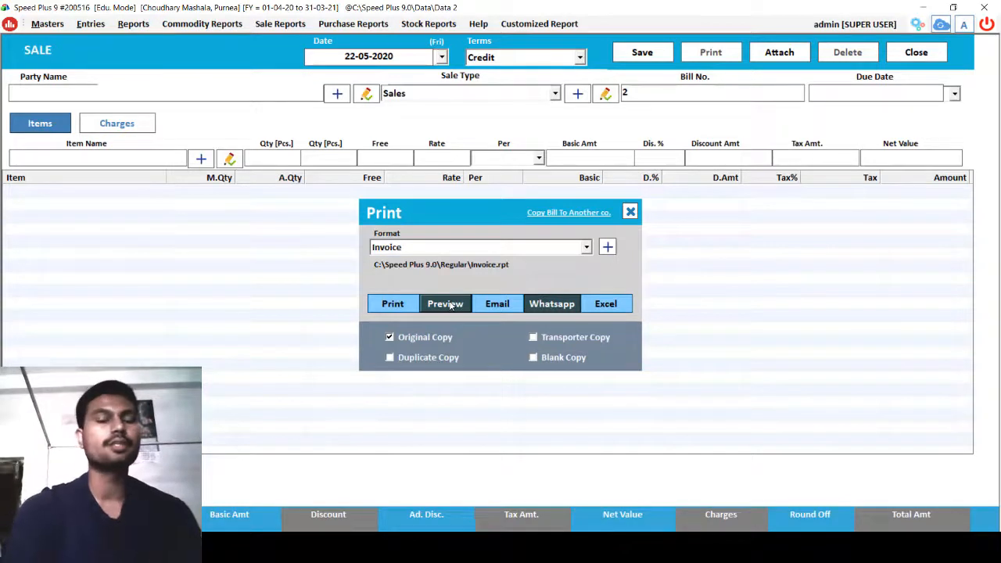
- Close the Print dialog and Sale window, then run the Stock Report: 5 Garam Mashal sold, 15 left
left_click(630, 211)
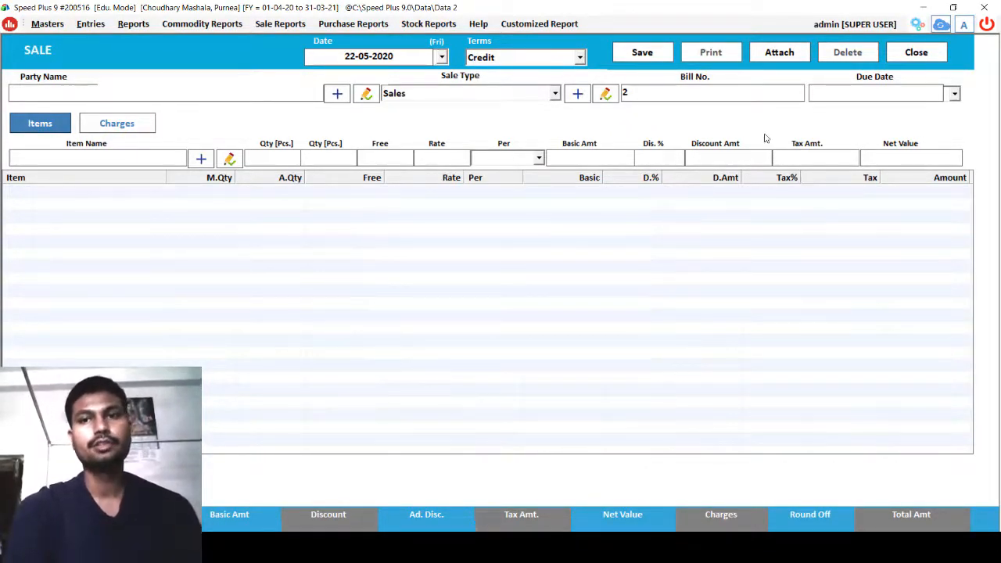
left_click(913, 55)
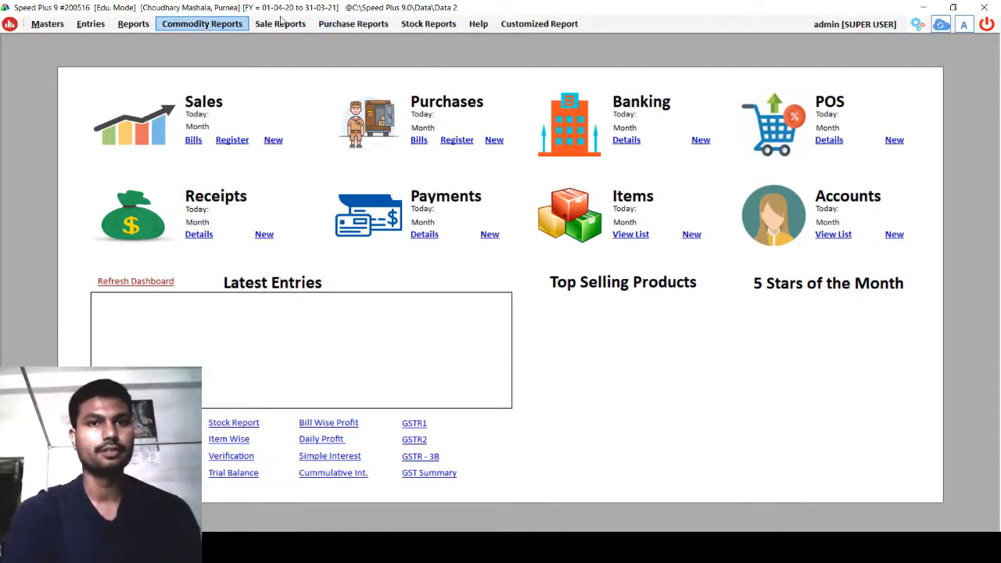
left_click(426, 25)
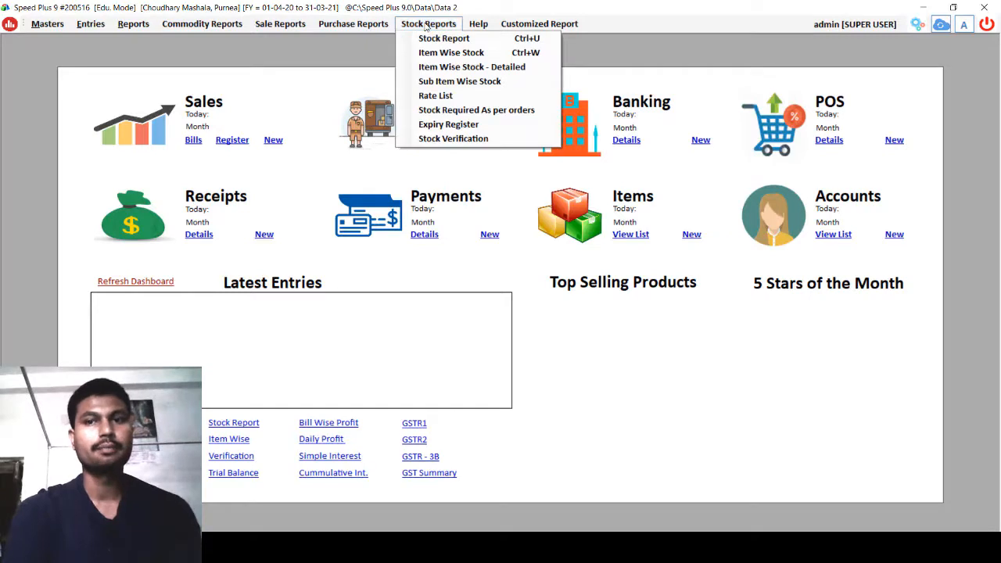
left_click(442, 39)
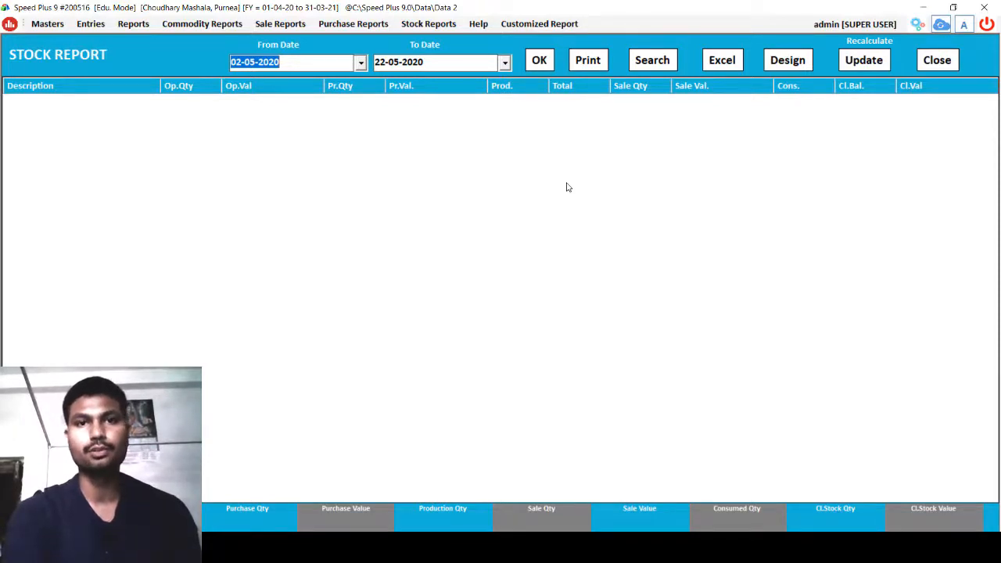
left_click(539, 63)
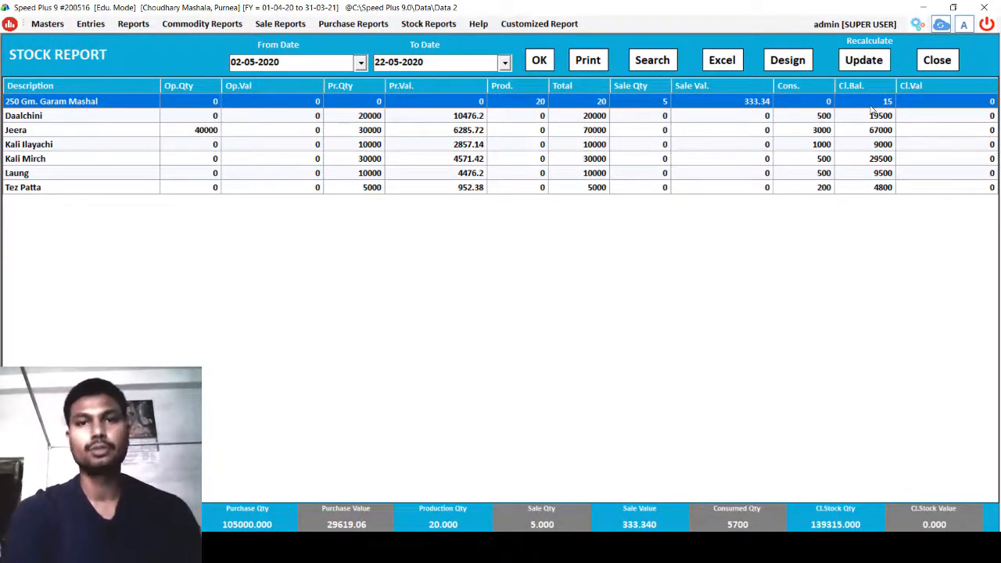
left_click(938, 61)
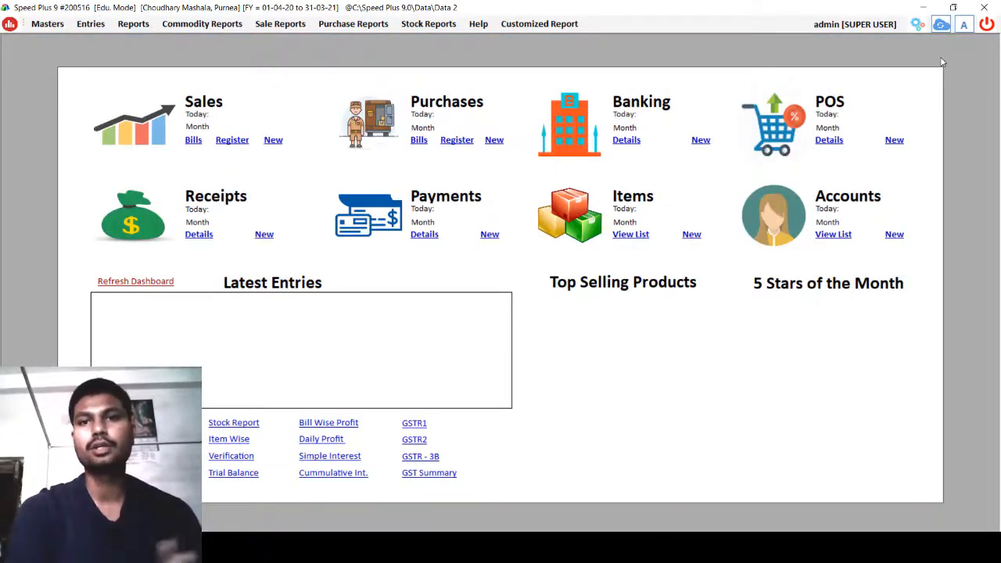
- Browse the Sale, Commodity, Reports and Purchase menus, then refresh the dashboard to show the 350.00 sale
left_click(288, 29)
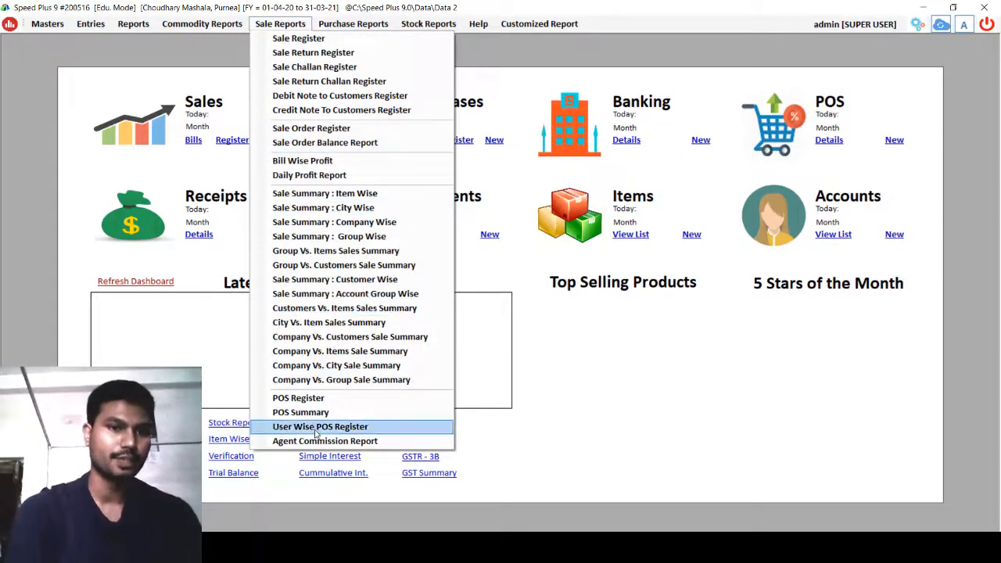
mouse_move(209, 28)
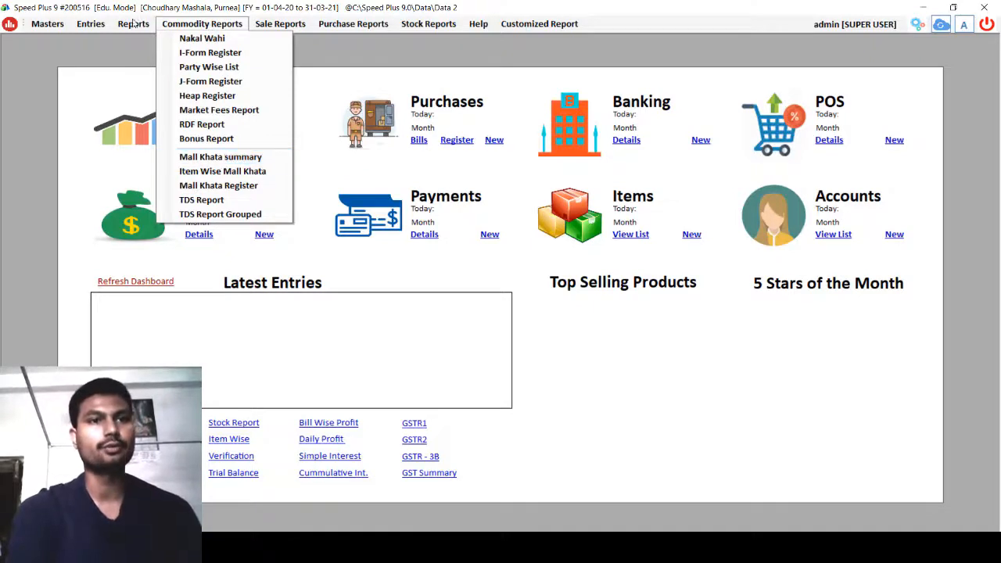
mouse_move(138, 22)
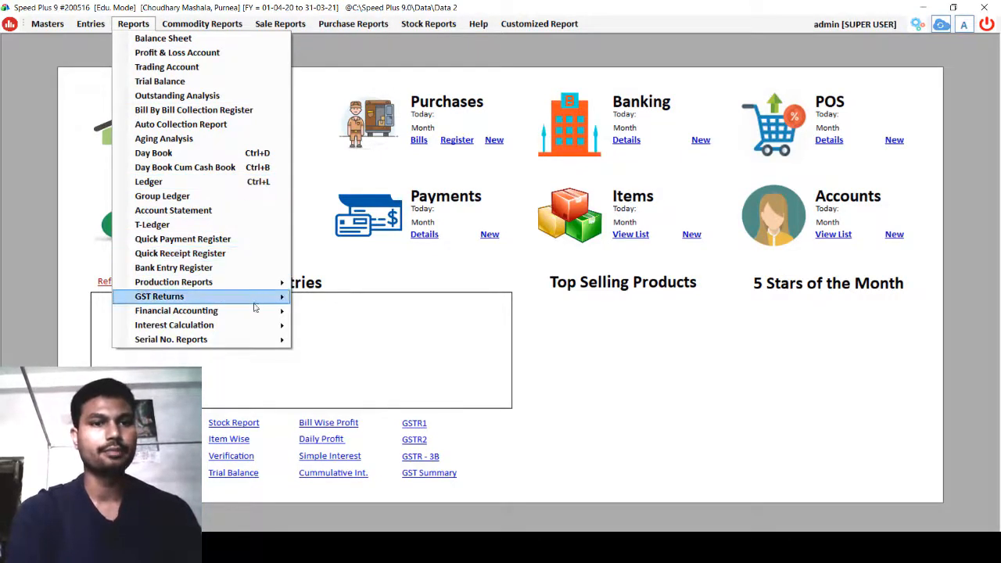
mouse_move(346, 23)
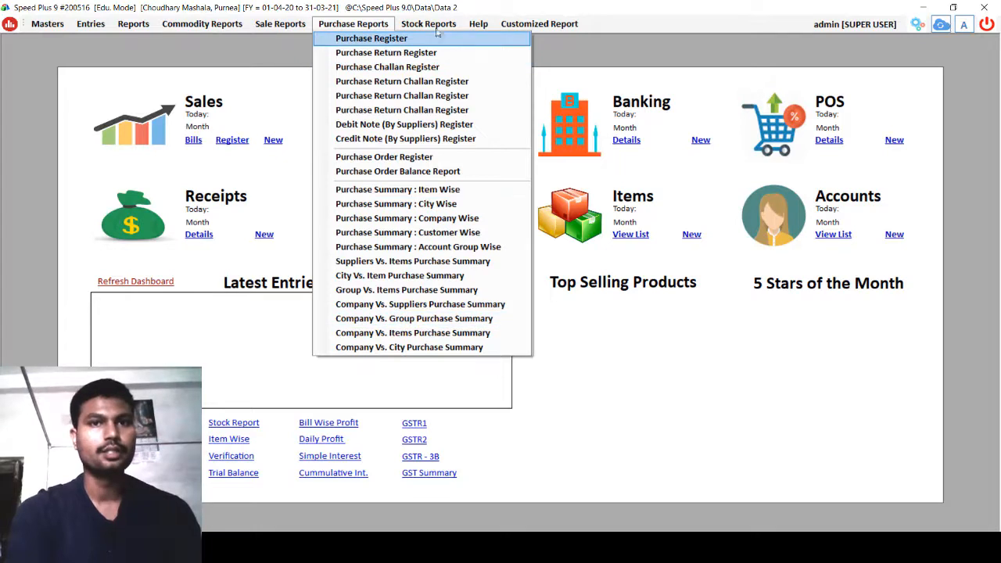
mouse_move(428, 24)
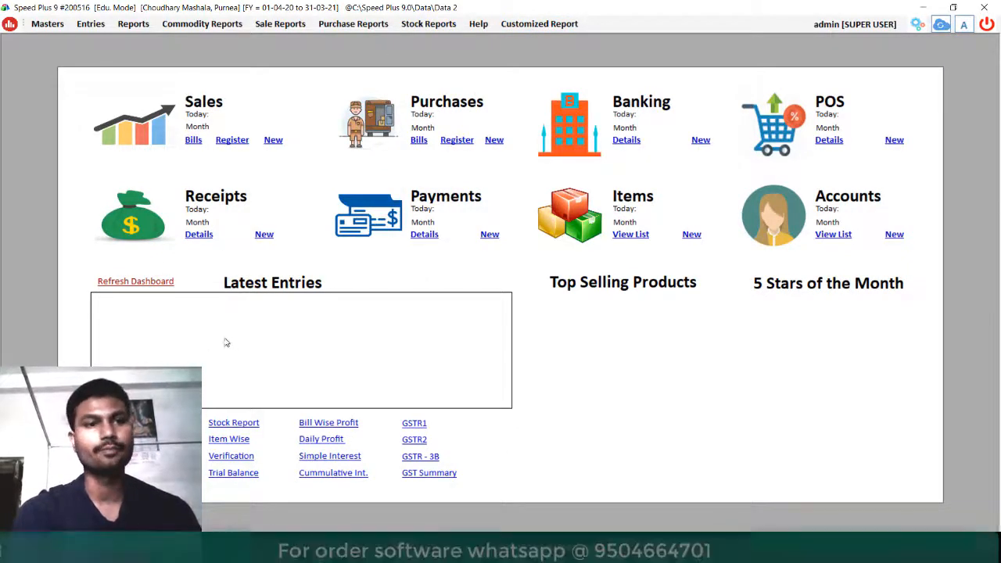
left_click(133, 282)
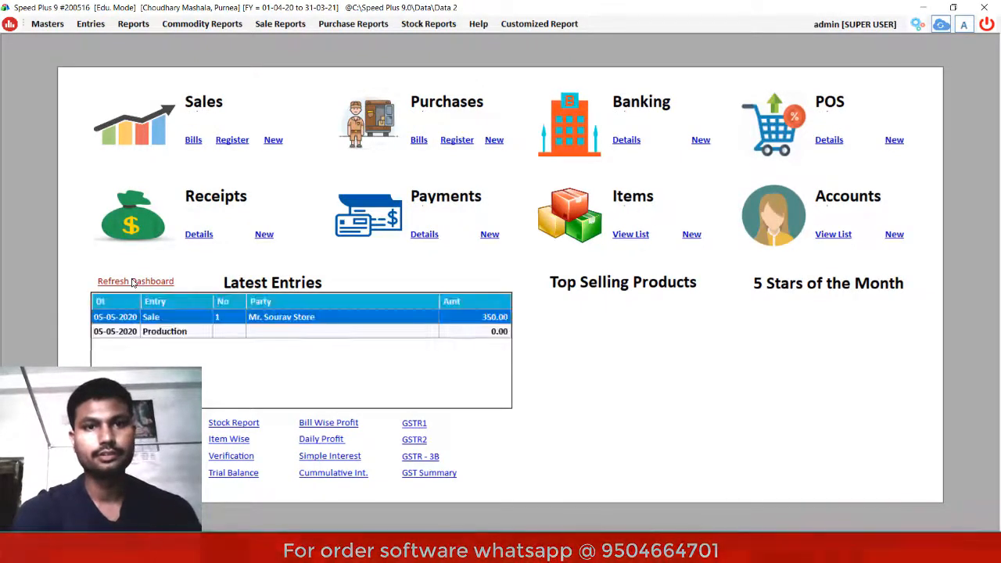